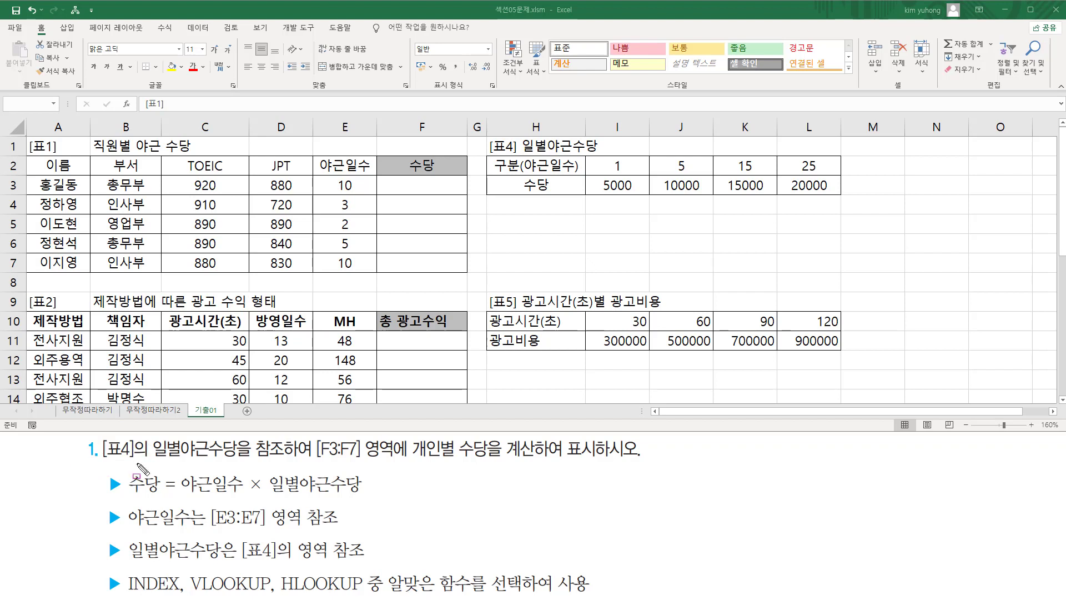
- Read task 1's requirements against [표4], the overtime days in column E and the allowance range F3:F7
{"action": "mouse_move", "coordinate": [103, 437]}
{"action": "left_mouse_down"}
{"action": "mouse_move", "coordinate": [150, 465]}
{"action": "mouse_move", "coordinate": [243, 466]}
{"action": "left_mouse_up"}
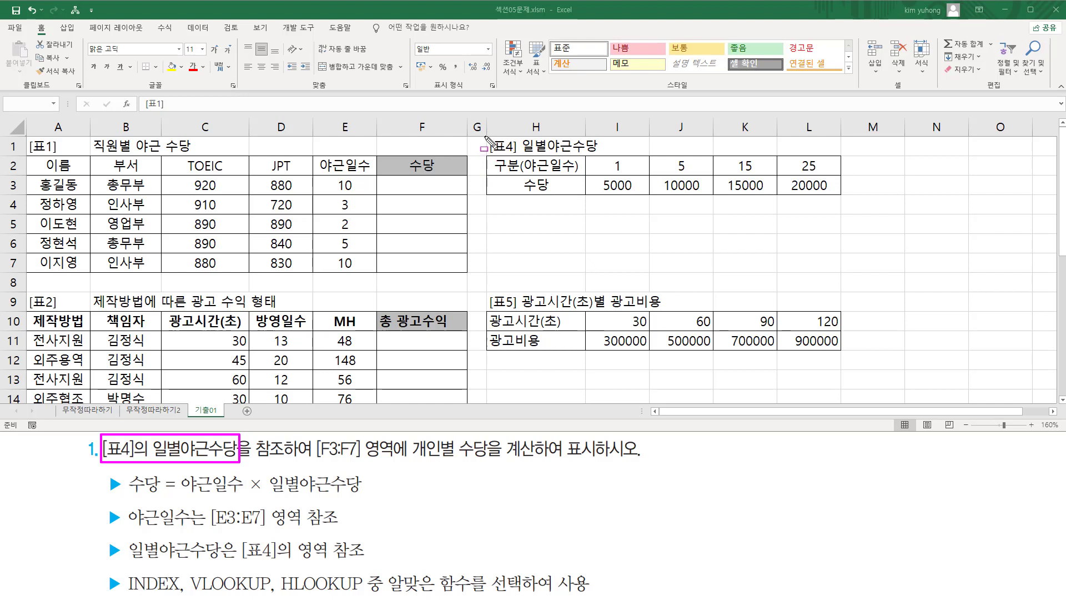
{"action": "mouse_move", "coordinate": [485, 138]}
{"action": "left_mouse_down"}
{"action": "mouse_move", "coordinate": [743, 196]}
{"action": "mouse_move", "coordinate": [844, 197]}
{"action": "left_mouse_up"}
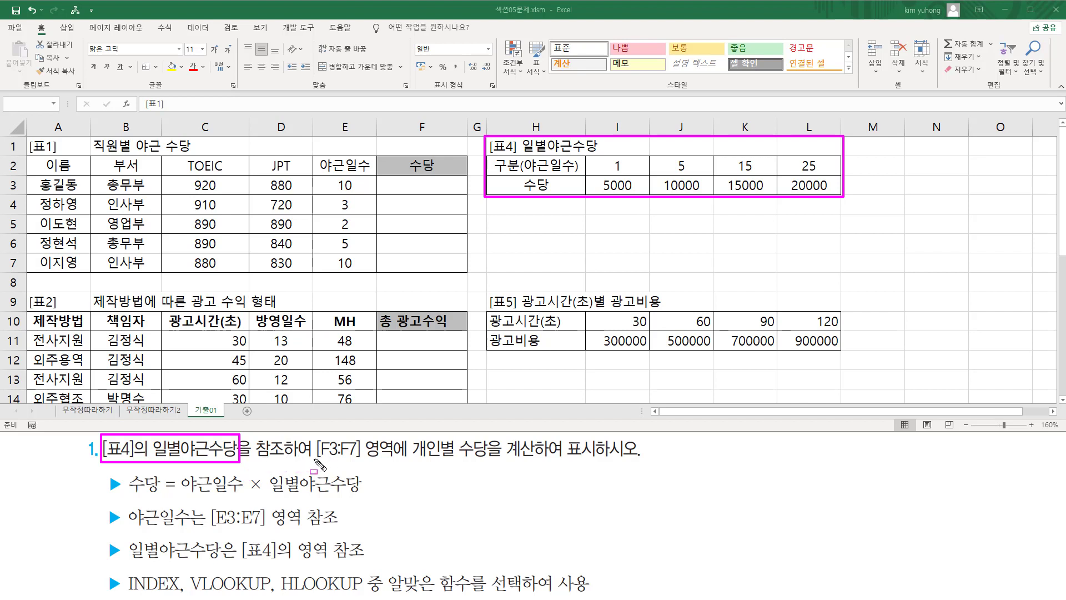
{"action": "left_click_drag", "start_coordinate": [312, 458], "coordinate": [599, 462]}
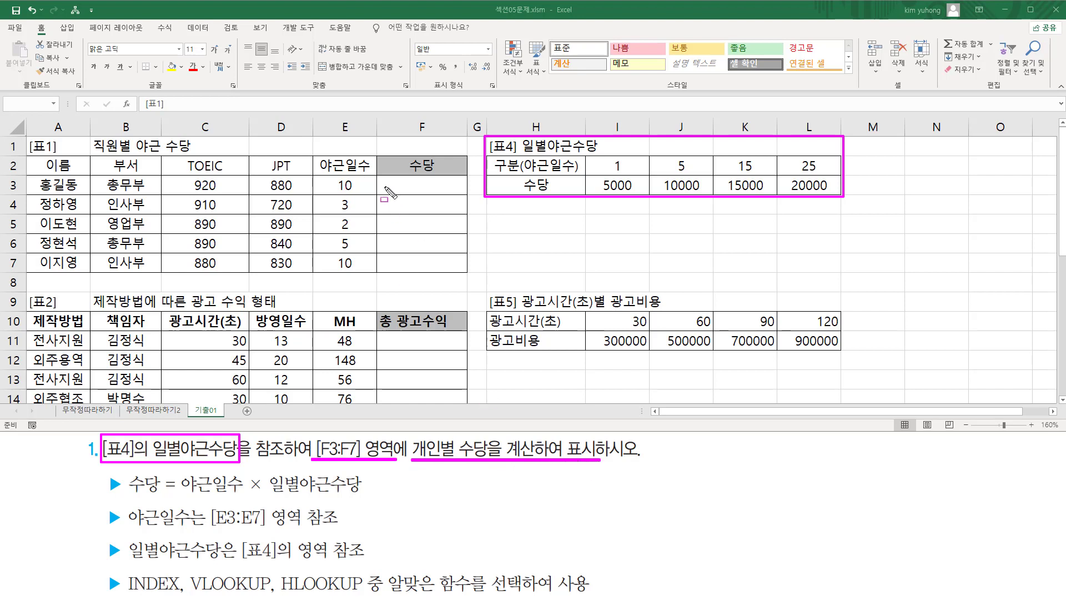
{"action": "left_click_drag", "start_coordinate": [390, 176], "coordinate": [458, 272]}
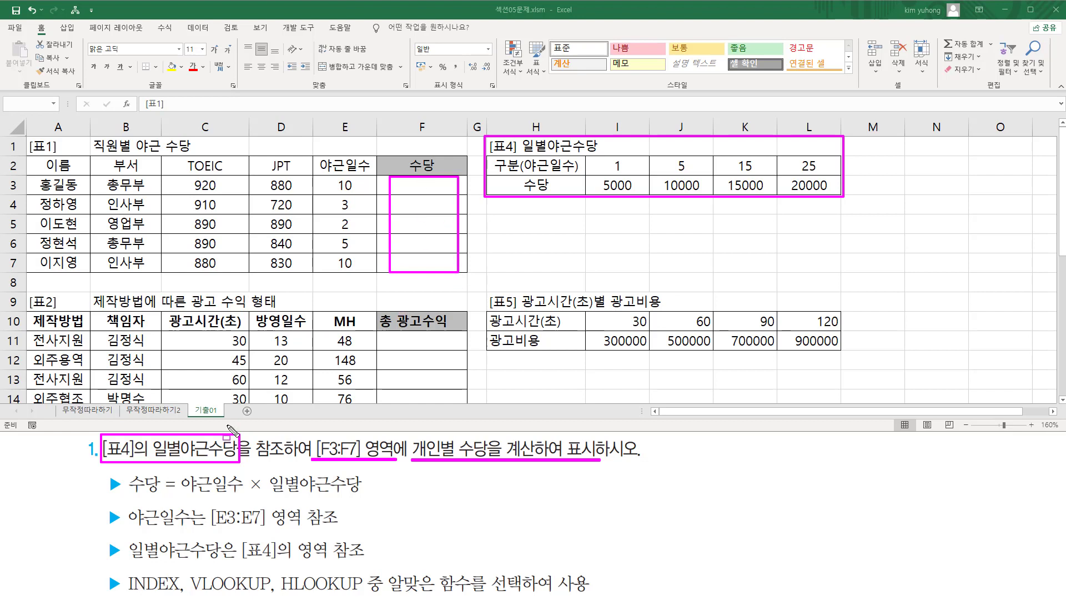
{"action": "mouse_move", "coordinate": [178, 469]}
{"action": "left_mouse_down"}
{"action": "mouse_move", "coordinate": [186, 498]}
{"action": "mouse_move", "coordinate": [363, 497]}
{"action": "left_mouse_up"}
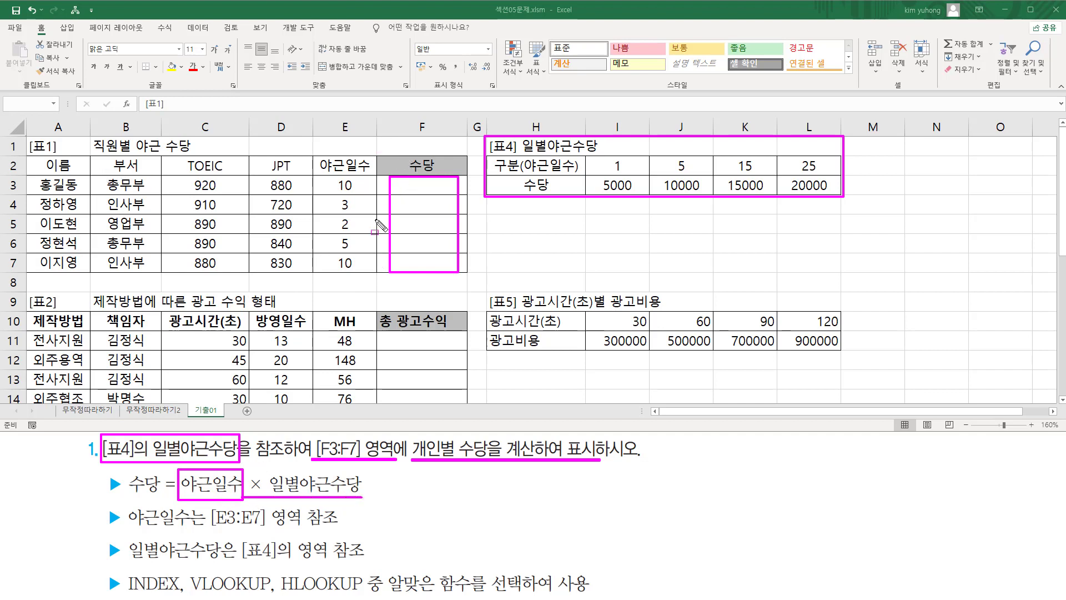
{"action": "left_click_drag", "start_coordinate": [321, 157], "coordinate": [364, 274]}
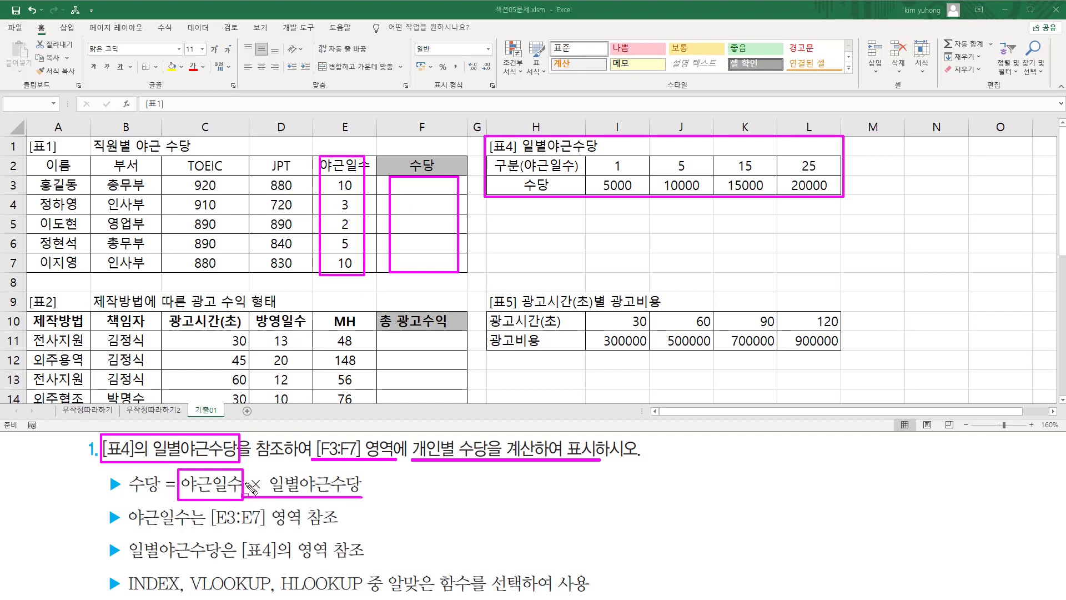
{"action": "left_click_drag", "start_coordinate": [188, 491], "coordinate": [225, 491]}
{"action": "left_click_drag", "start_coordinate": [209, 527], "coordinate": [333, 526]}
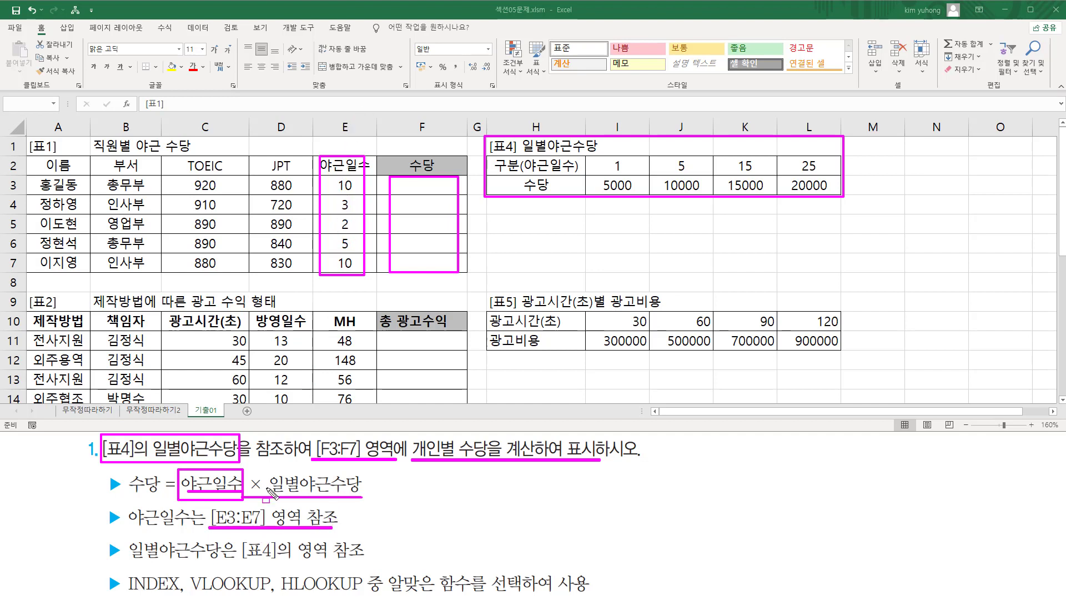
{"action": "left_click_drag", "start_coordinate": [124, 564], "coordinate": [354, 564]}
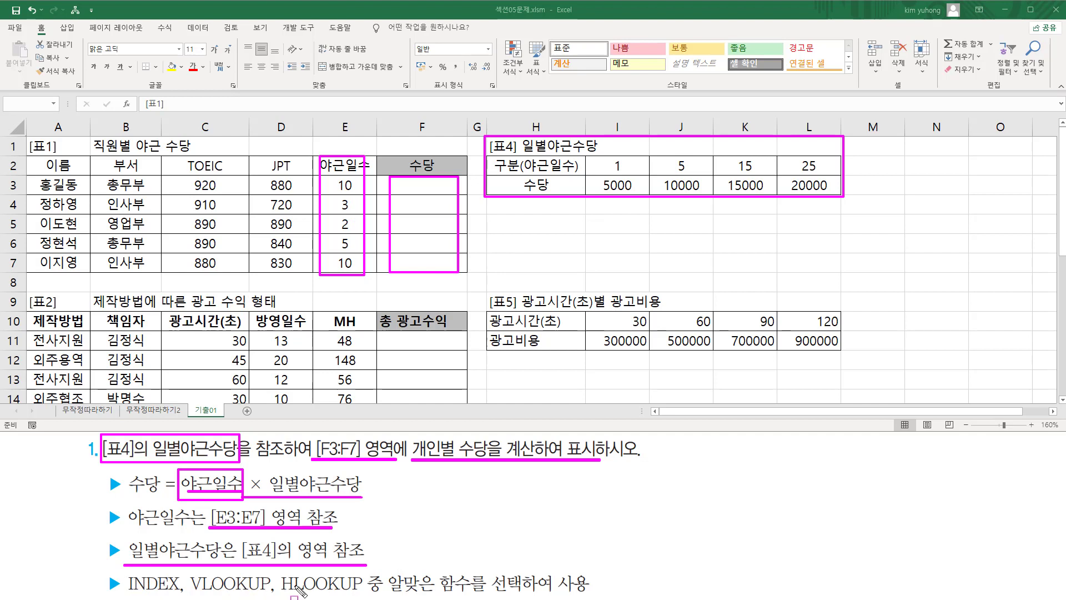
{"action": "mouse_move", "coordinate": [383, 592]}
{"action": "left_mouse_down"}
{"action": "mouse_move", "coordinate": [589, 591]}
{"action": "mouse_move", "coordinate": [591, 573]}
{"action": "left_mouse_up"}
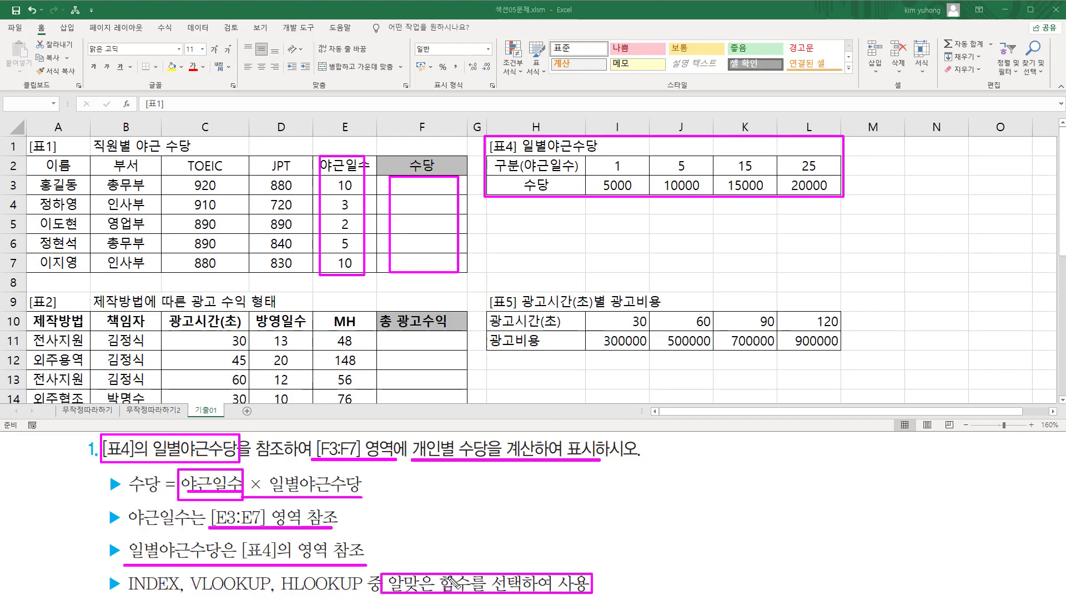
{"action": "key", "text": "Escape"}
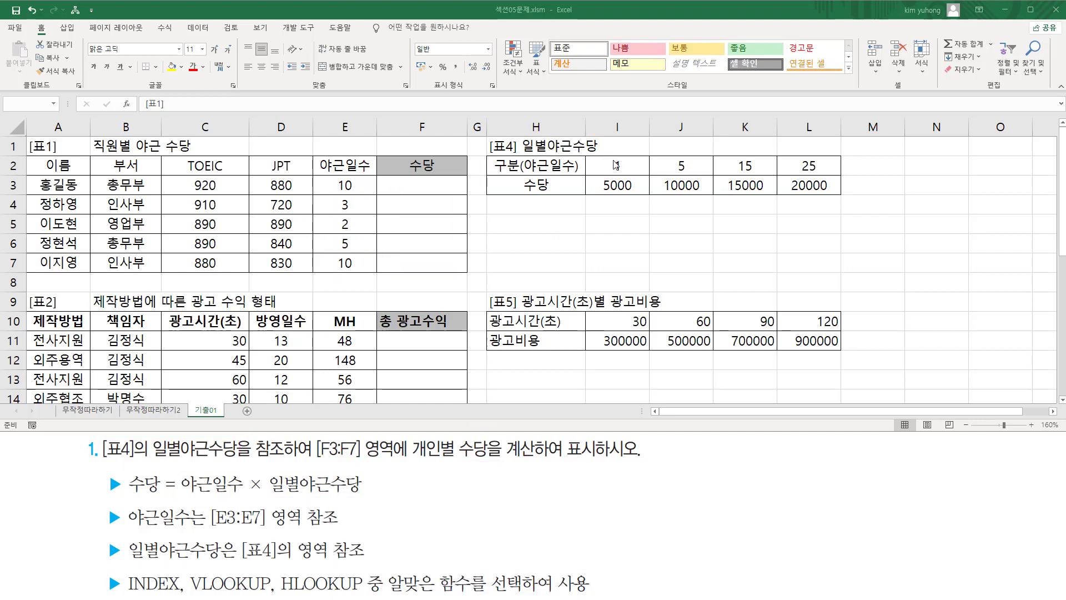
- Examine the row layout of [표4] in I2:L3 to decide which of the listed lookup functions fits
{"action": "mouse_move", "coordinate": [587, 155]}
{"action": "left_mouse_down"}
{"action": "mouse_move", "coordinate": [616, 188]}
{"action": "mouse_move", "coordinate": [841, 197]}
{"action": "left_mouse_up"}
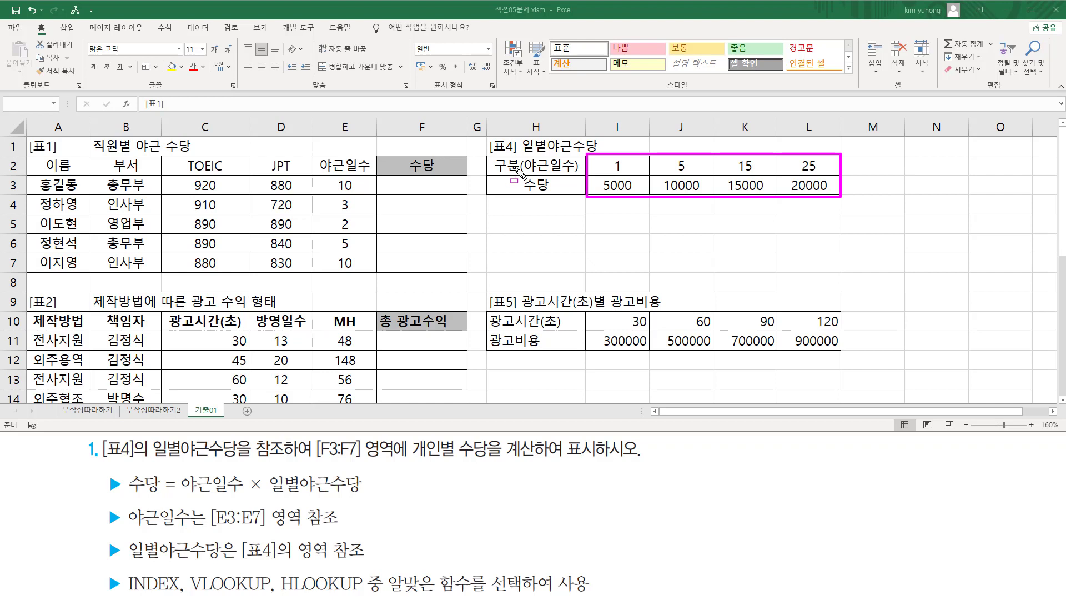
{"action": "left_click_drag", "start_coordinate": [575, 165], "coordinate": [834, 166]}
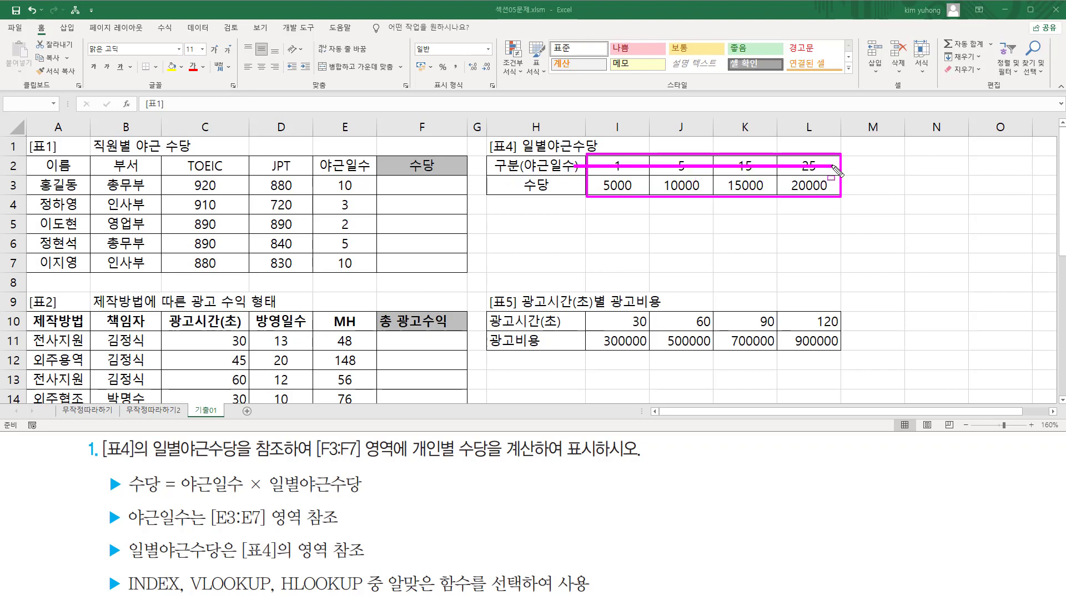
{"action": "left_click_drag", "start_coordinate": [560, 186], "coordinate": [841, 186]}
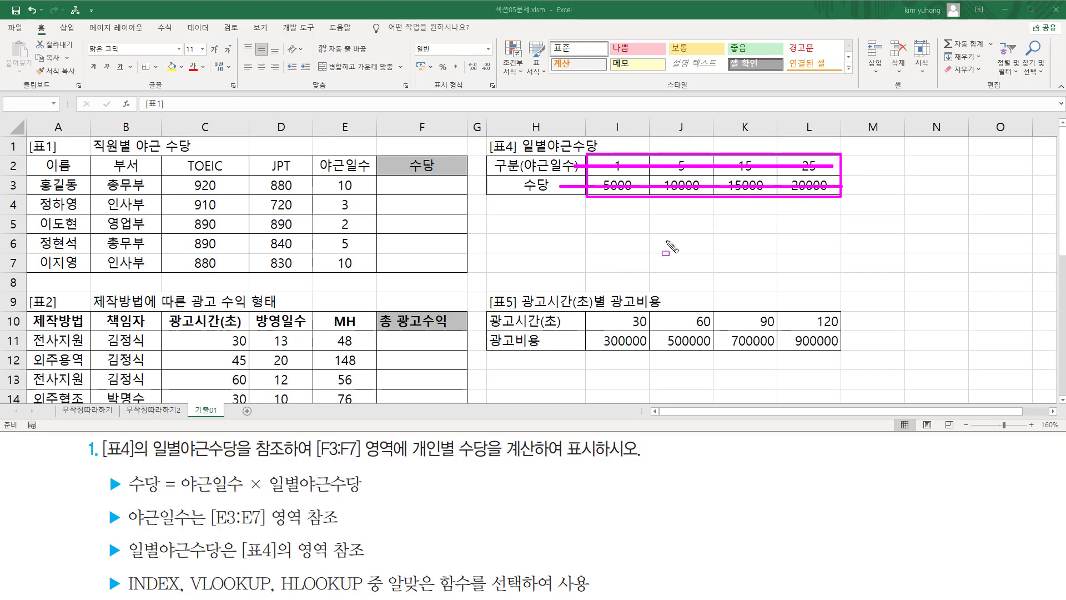
{"action": "mouse_move", "coordinate": [281, 570]}
{"action": "left_mouse_down"}
{"action": "mouse_move", "coordinate": [284, 588]}
{"action": "mouse_move", "coordinate": [367, 595]}
{"action": "left_mouse_up"}
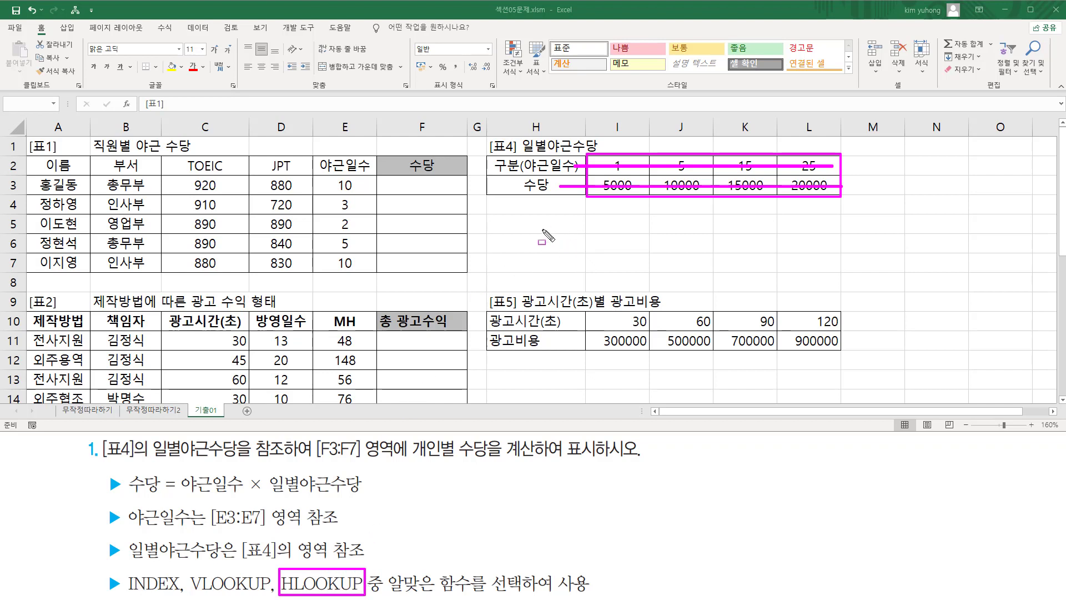
{"action": "key", "text": "Escape"}
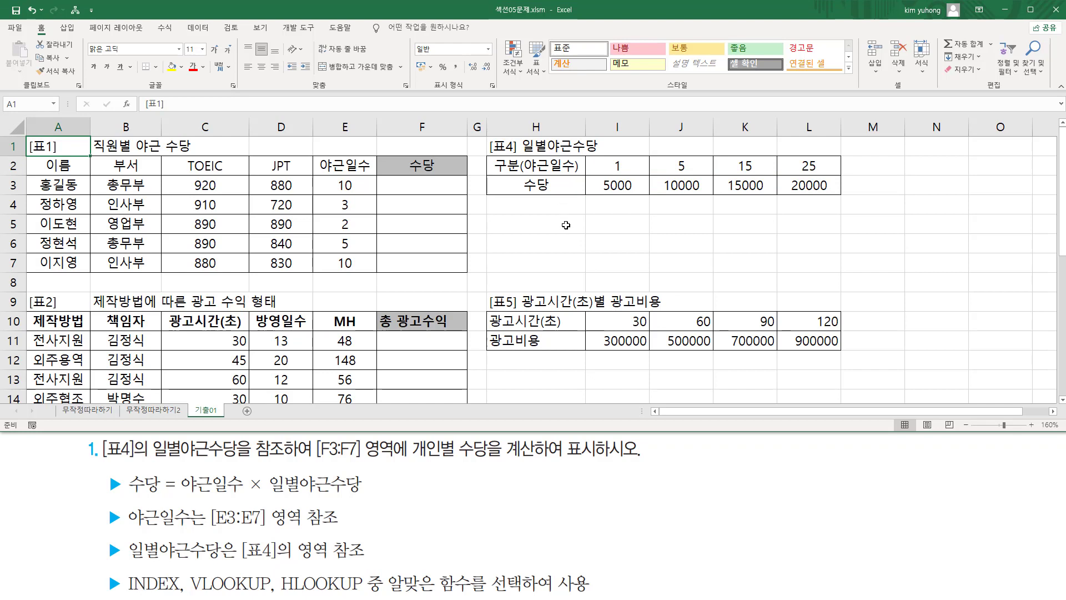
- Write the syntax note "hlookup( 찾을값 , 범위 $ , 행번호 , 옵션 )" in cell H5
{"action": "left_click", "coordinate": [566, 225]}
{"action": "type", "text": "ho"}
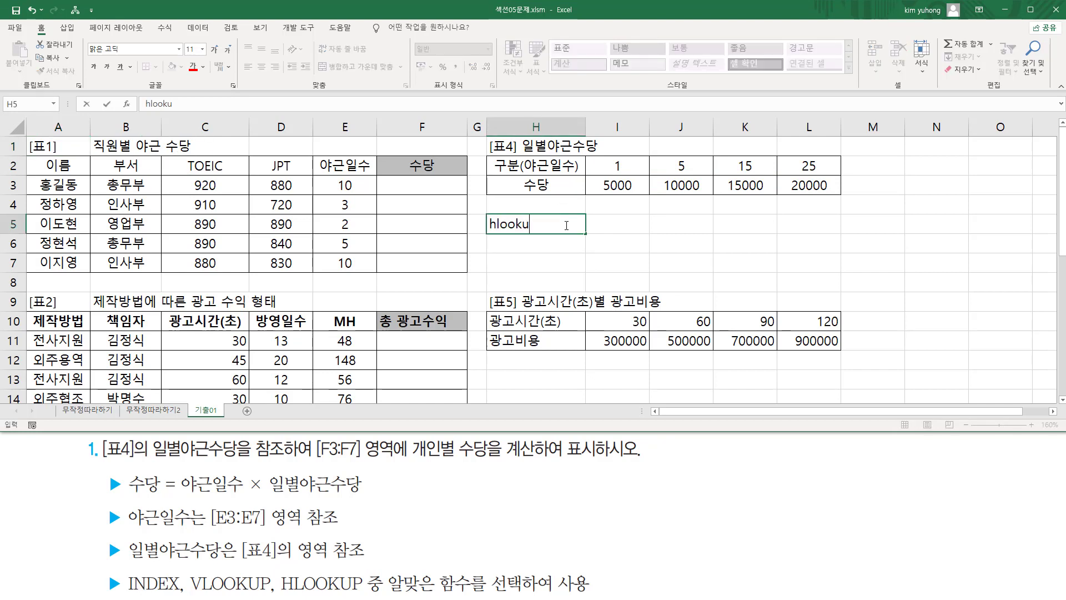
{"action": "type", "text": "ookup( 찾을값"}
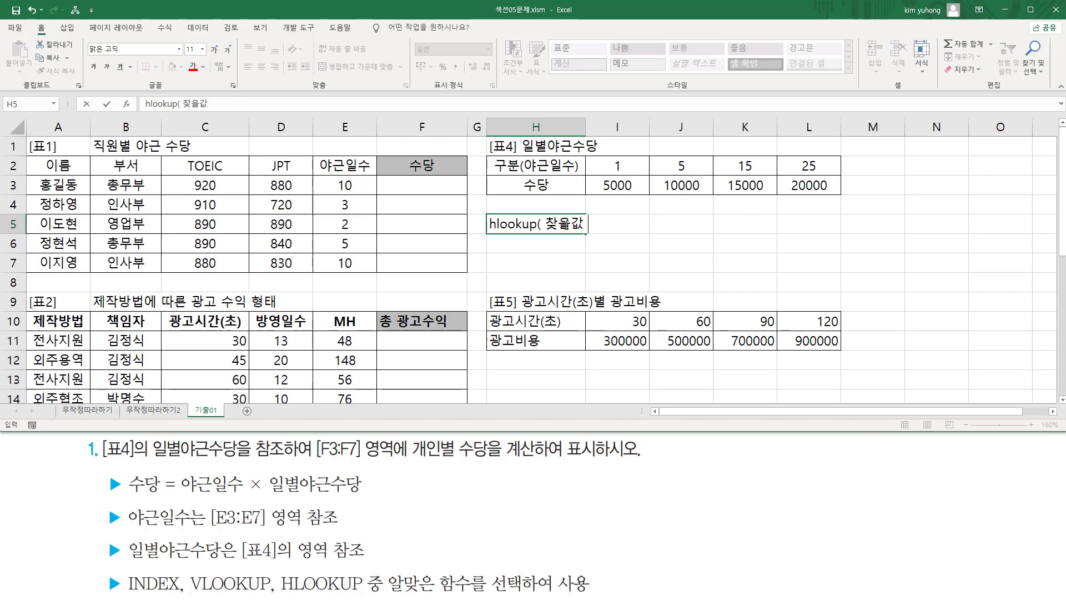
{"action": "type", "text": " , 버"}
{"action": "key", "text": "BackSpace"}
{"action": "key", "text": "BackSpace"}
{"action": "key", "text": "BackSpace"}
{"action": "type", "text": "ㅂ"}
{"action": "key", "text": "BackSpace"}
{"action": "type", "text": "범위"}
{"action": "type", "text": " $ , ㅎ"}
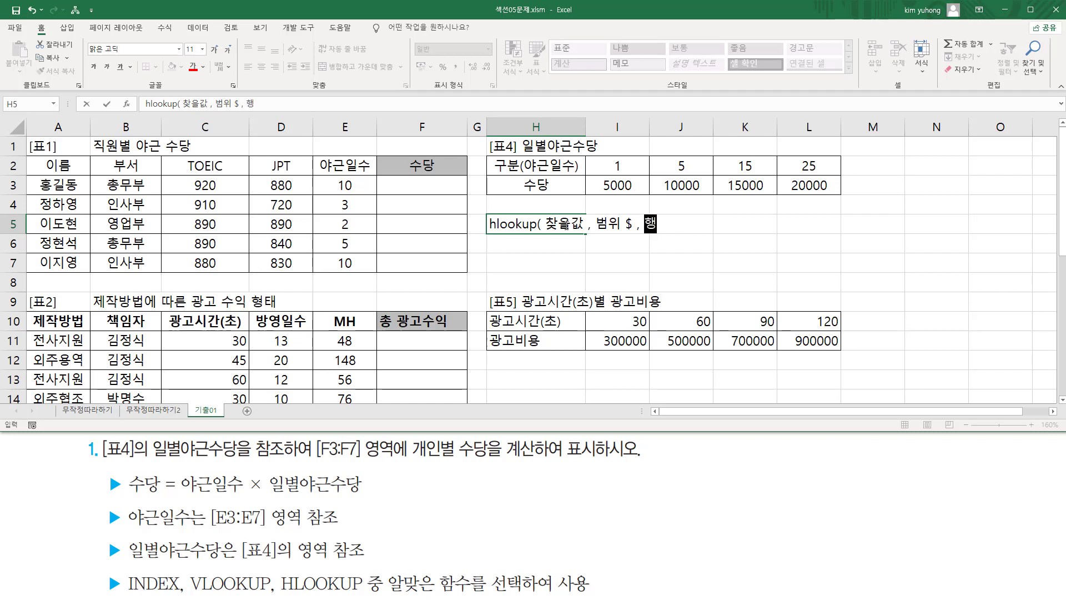
{"action": "type", "text": "버"}
{"action": "type", "text": "호"}
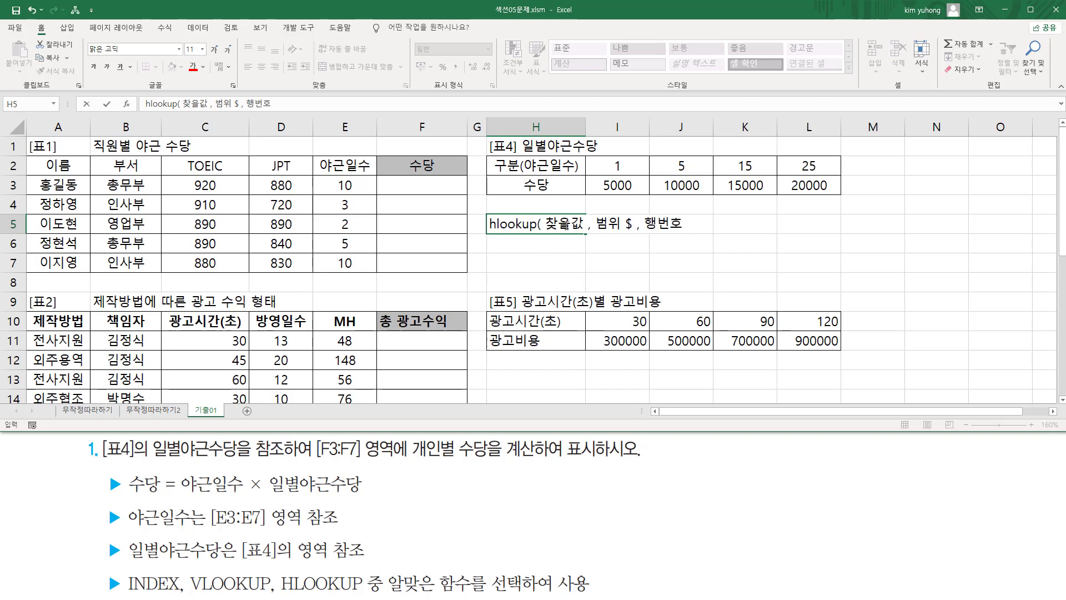
{"action": "type", "text": " , 옵션 )"}
{"action": "key", "text": "Return"}
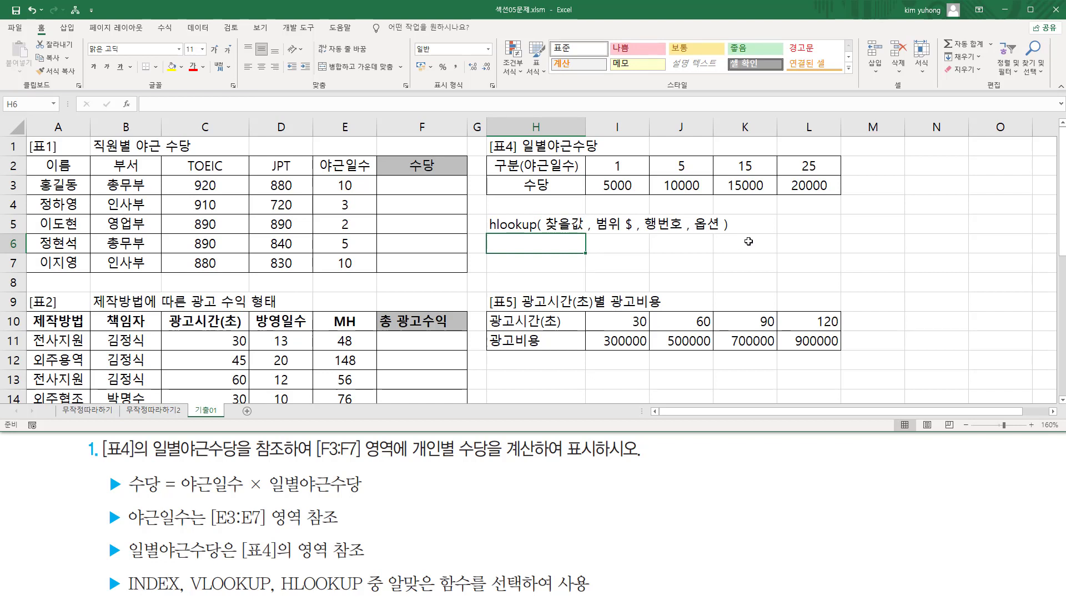
- Review the HLOOKUP note's range, row number and option arguments against E3, the allowance cells and I2:L3
{"action": "mouse_move", "coordinate": [594, 209]}
{"action": "left_mouse_down"}
{"action": "mouse_move", "coordinate": [608, 236]}
{"action": "mouse_move", "coordinate": [634, 237]}
{"action": "left_mouse_up"}
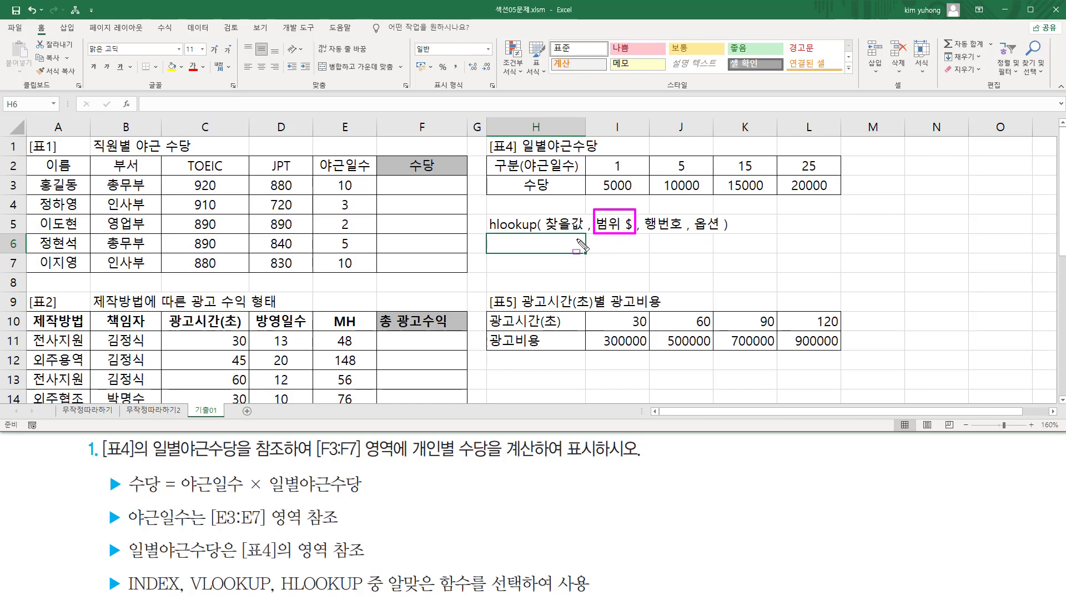
{"action": "mouse_move", "coordinate": [406, 178]}
{"action": "left_mouse_down"}
{"action": "mouse_move", "coordinate": [445, 186]}
{"action": "mouse_move", "coordinate": [435, 210]}
{"action": "mouse_move", "coordinate": [442, 230]}
{"action": "left_mouse_up"}
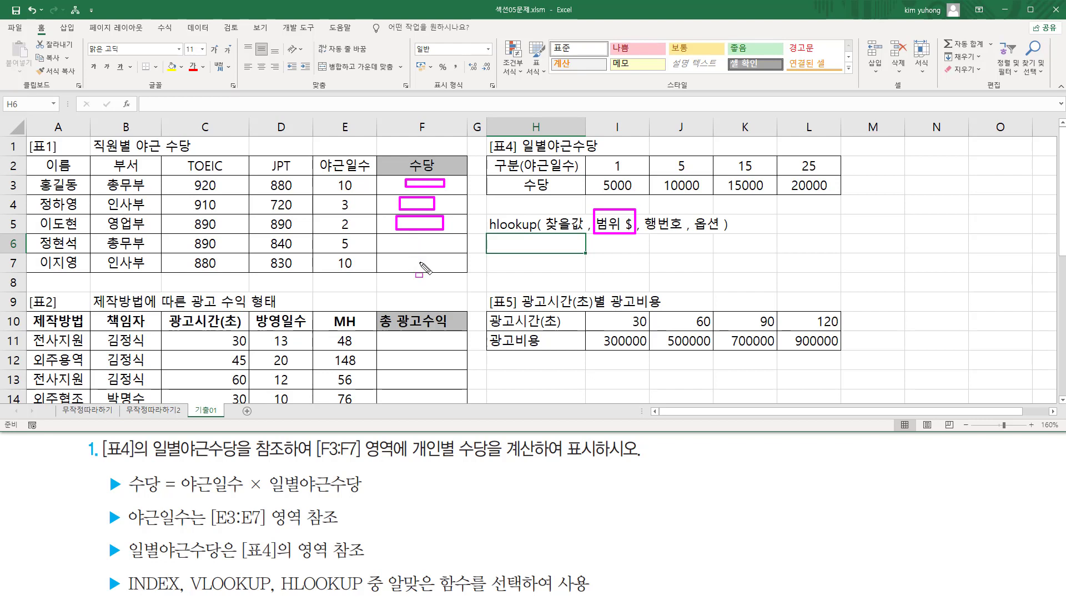
{"action": "mouse_move", "coordinate": [586, 158]}
{"action": "left_mouse_down"}
{"action": "mouse_move", "coordinate": [591, 178]}
{"action": "mouse_move", "coordinate": [841, 196]}
{"action": "left_mouse_up"}
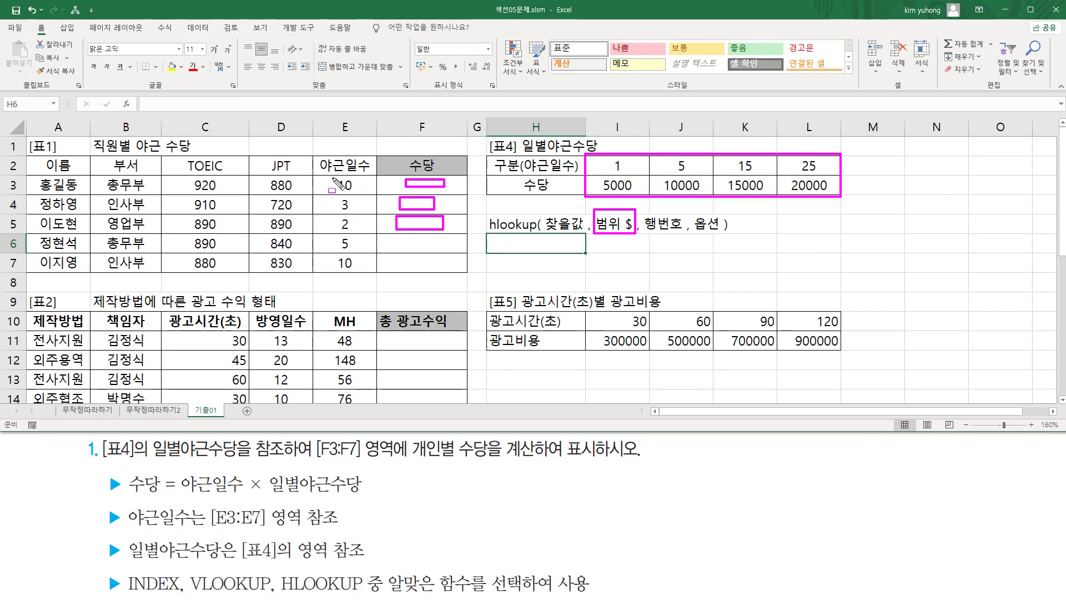
{"action": "mouse_move", "coordinate": [331, 190]}
{"action": "left_mouse_down"}
{"action": "mouse_move", "coordinate": [353, 180]}
{"action": "mouse_move", "coordinate": [355, 197]}
{"action": "left_mouse_up"}
{"action": "left_click_drag", "start_coordinate": [644, 231], "coordinate": [682, 231]}
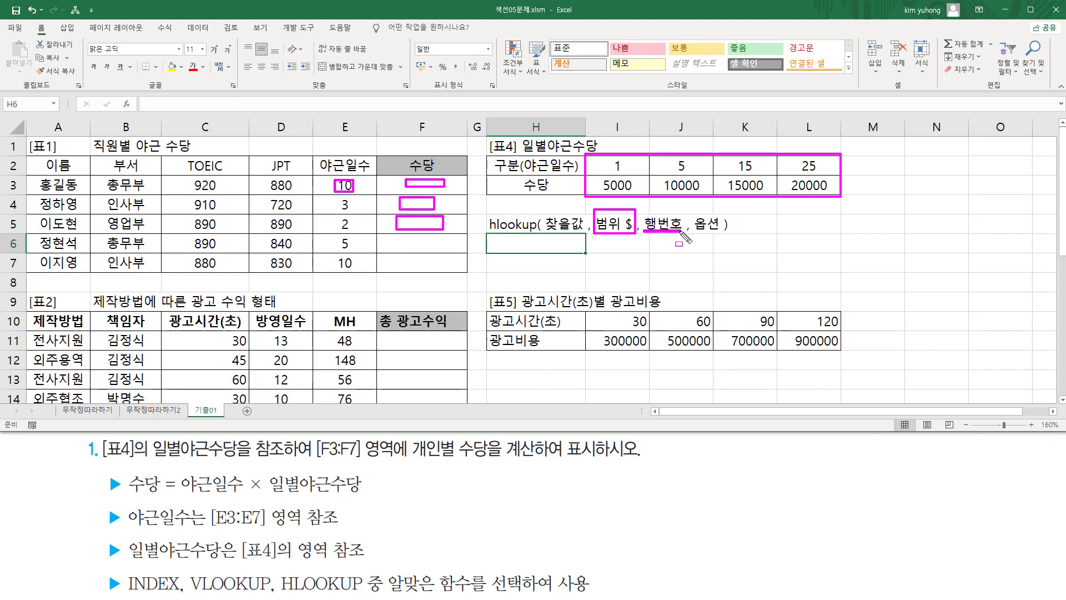
{"action": "left_click_drag", "start_coordinate": [568, 186], "coordinate": [843, 187]}
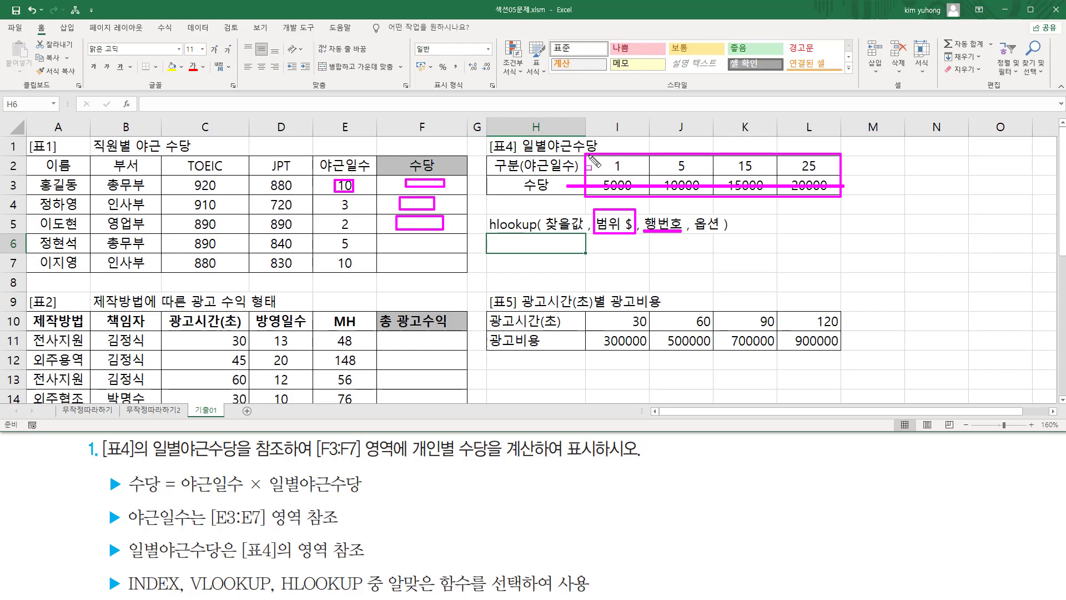
{"action": "mouse_move", "coordinate": [589, 157]}
{"action": "left_mouse_down"}
{"action": "mouse_move", "coordinate": [611, 194]}
{"action": "mouse_move", "coordinate": [778, 194]}
{"action": "mouse_move", "coordinate": [837, 158]}
{"action": "mouse_move", "coordinate": [837, 194]}
{"action": "left_mouse_up"}
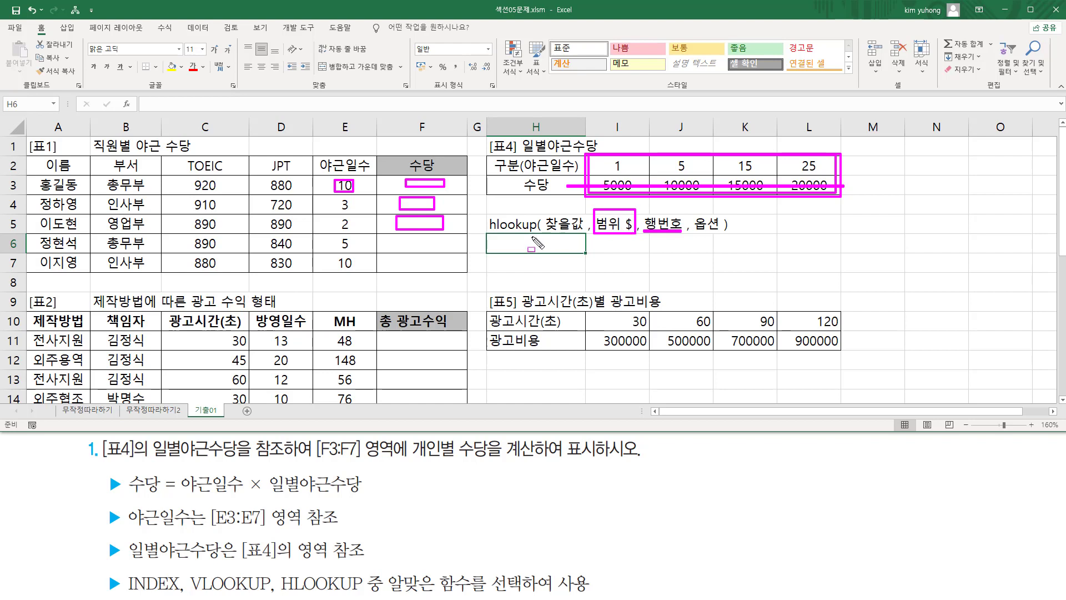
{"action": "left_click_drag", "start_coordinate": [693, 209], "coordinate": [721, 239]}
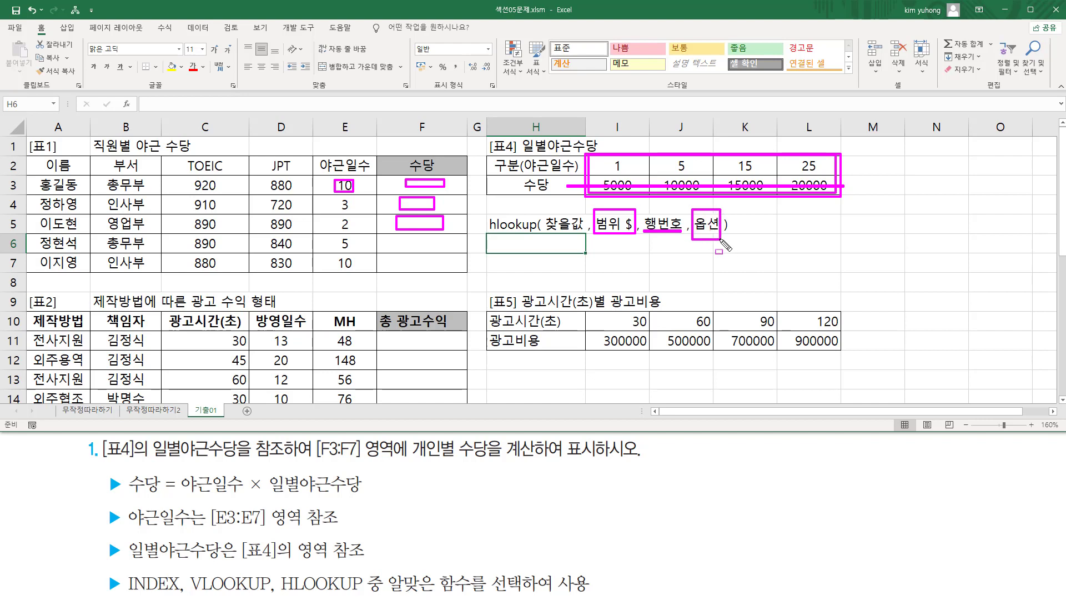
{"action": "key", "text": "Escape"}
- List the HLOOKUP option values below the syntax note, with TRUE in H6 and FALSE in H7
{"action": "left_click", "coordinate": [549, 243]}
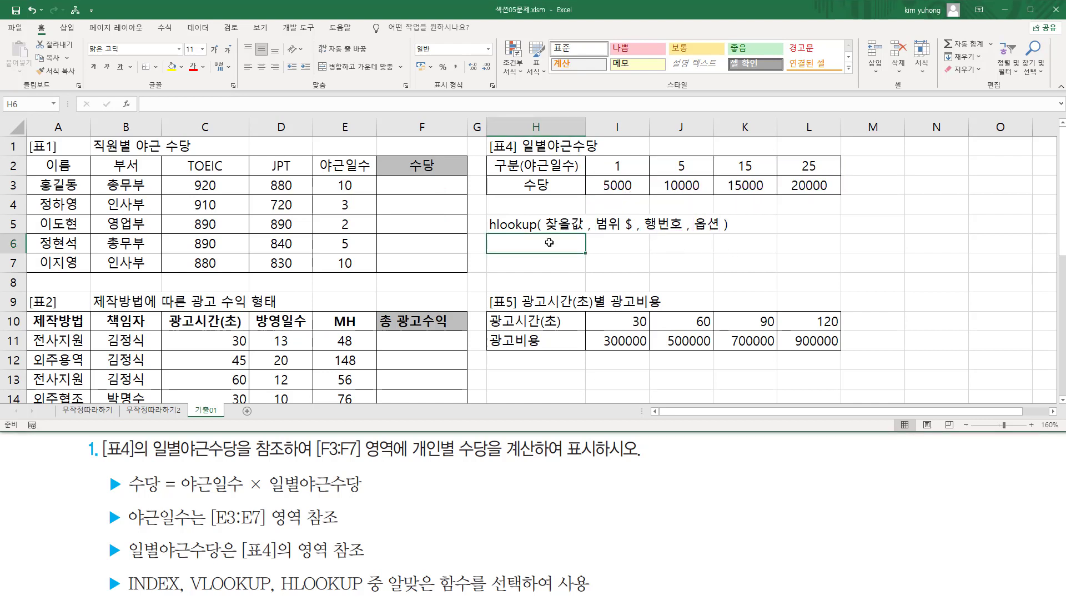
{"action": "type", "text": "ㅅㄱ"}
{"action": "key", "text": "BackSpace"}
{"action": "key", "text": "BackSpace"}
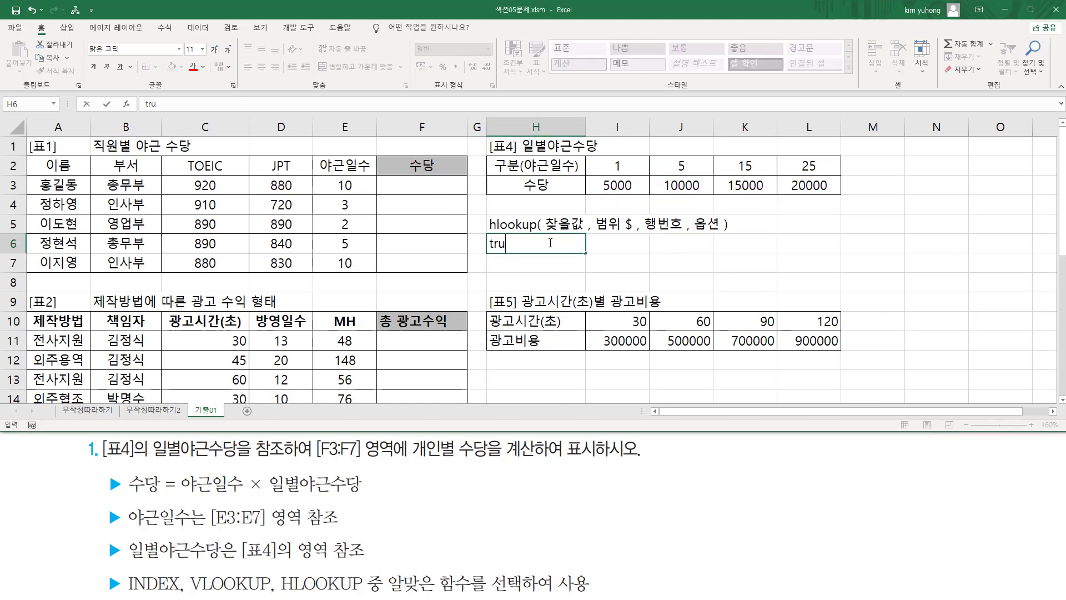
{"action": "key", "text": "Return"}
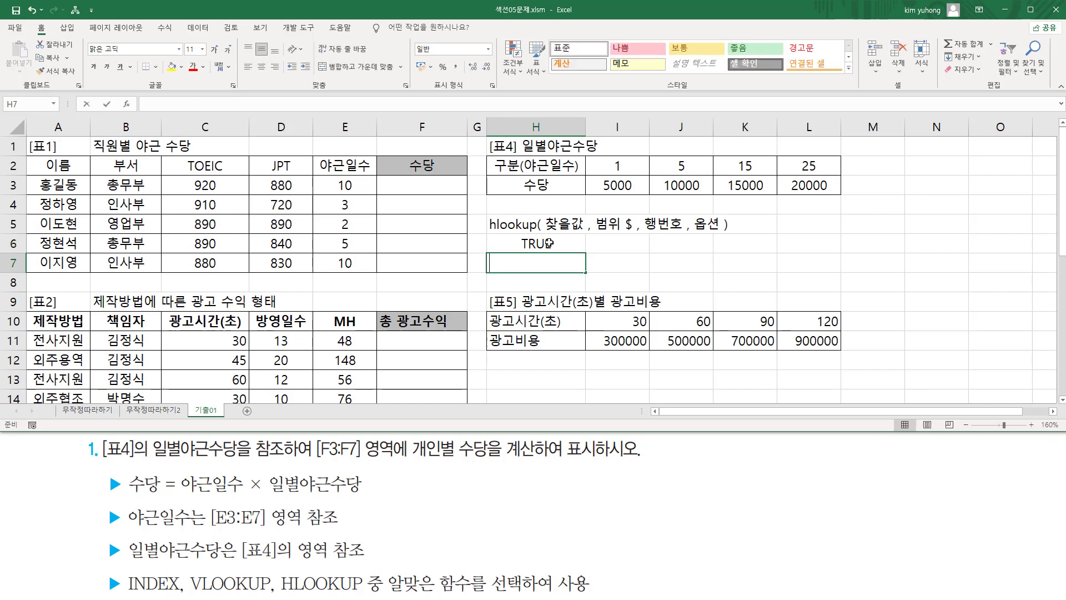
{"action": "type", "text": "false"}
{"action": "key", "text": "Return"}
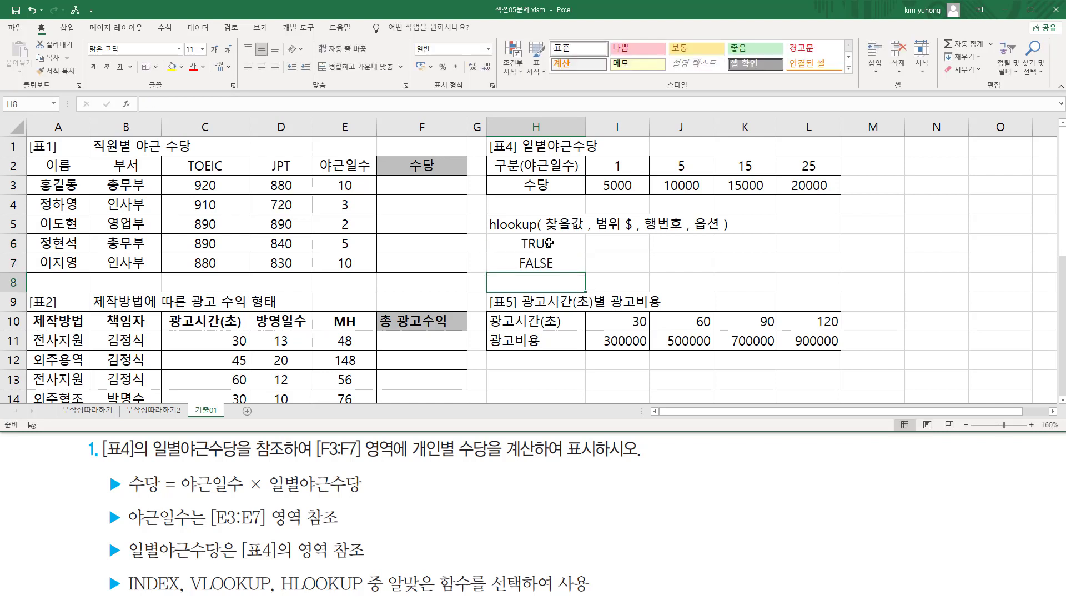
- Extend the TRUE note in cell H6 to read "TRUE(생략)"
{"action": "double_click", "coordinate": [549, 242]}
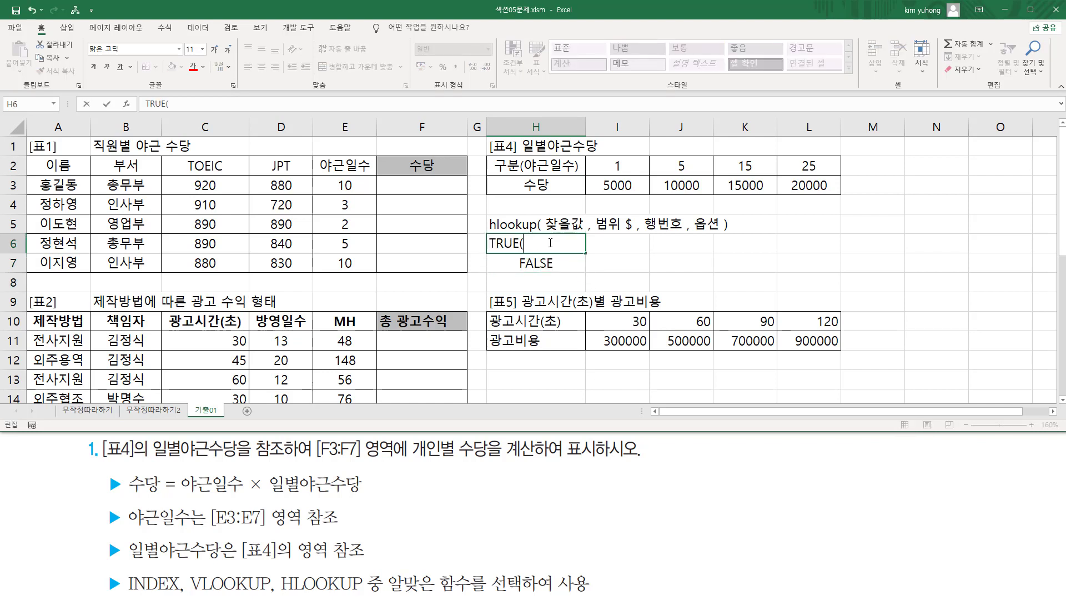
{"action": "type", "text": "(생ㄹ"}
{"action": "type", "text": ")"}
{"action": "key", "text": "Return"}
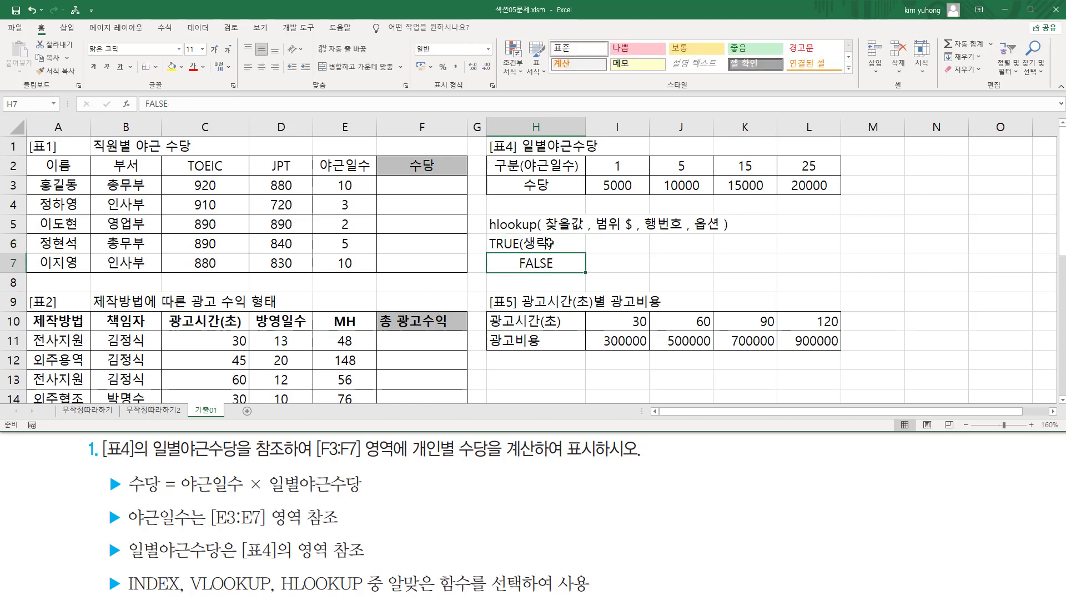
{"action": "left_click", "coordinate": [548, 243]}
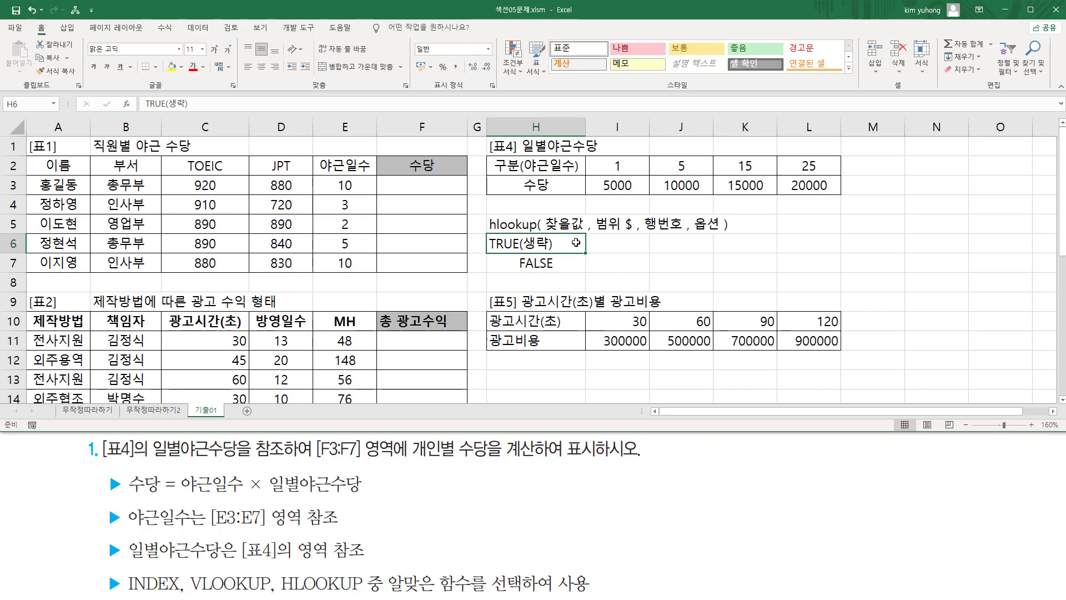
{"action": "left_click", "coordinate": [606, 242]}
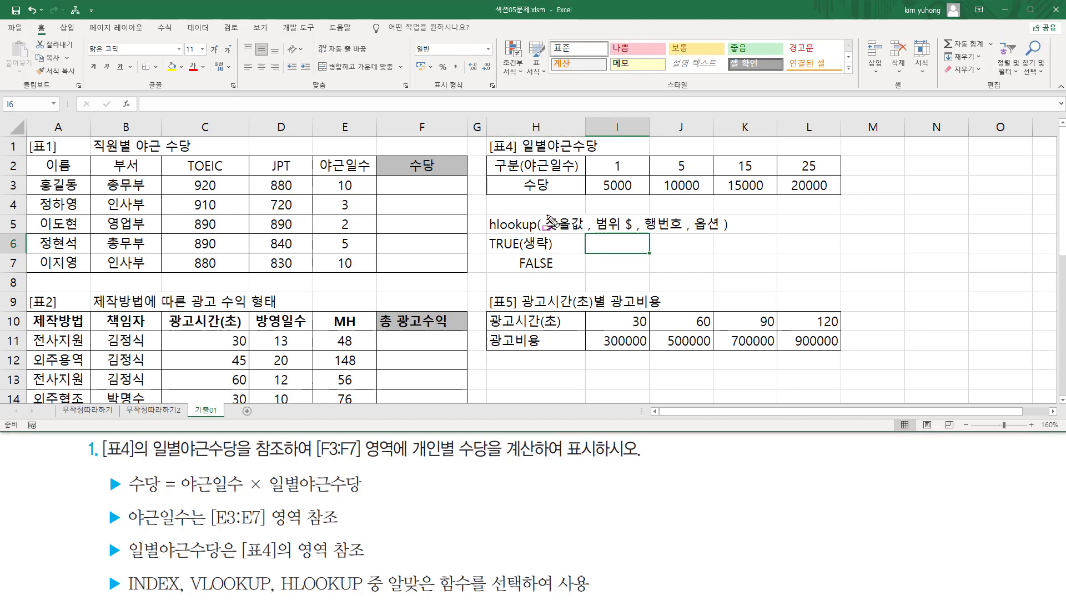
- Describe the HLOOKUP options beside their values: "근사값" in I6 for TRUE and "정확하게일치하는값" in I7 for FALSE
{"action": "mouse_move", "coordinate": [547, 215]}
{"action": "left_mouse_down"}
{"action": "mouse_move", "coordinate": [579, 232]}
{"action": "mouse_move", "coordinate": [618, 223]}
{"action": "mouse_move", "coordinate": [635, 233]}
{"action": "left_mouse_up"}
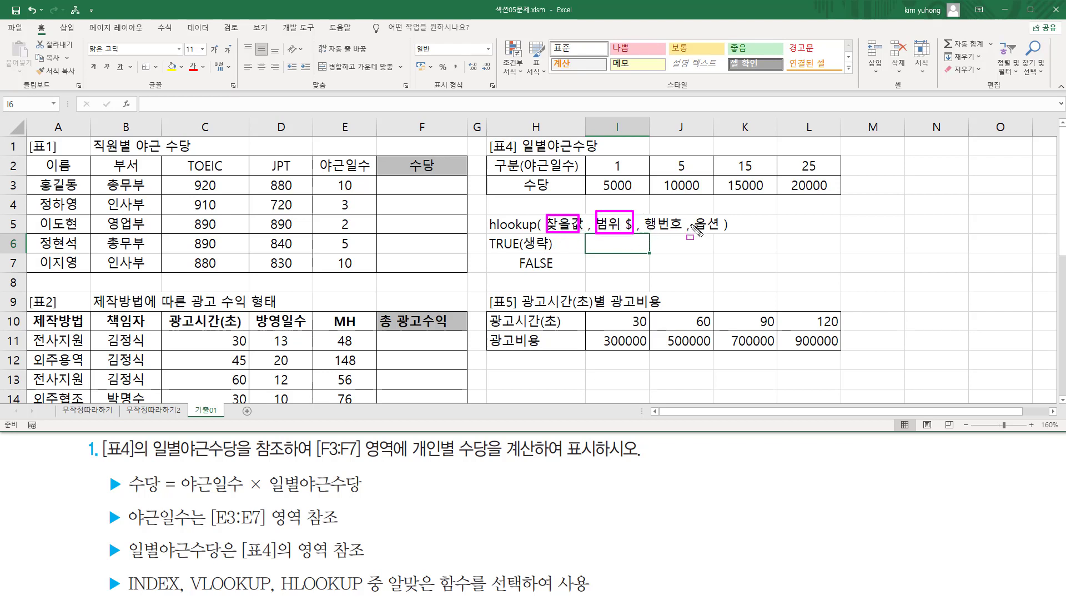
{"action": "left_click_drag", "start_coordinate": [695, 229], "coordinate": [720, 229]}
{"action": "key", "text": "Escape"}
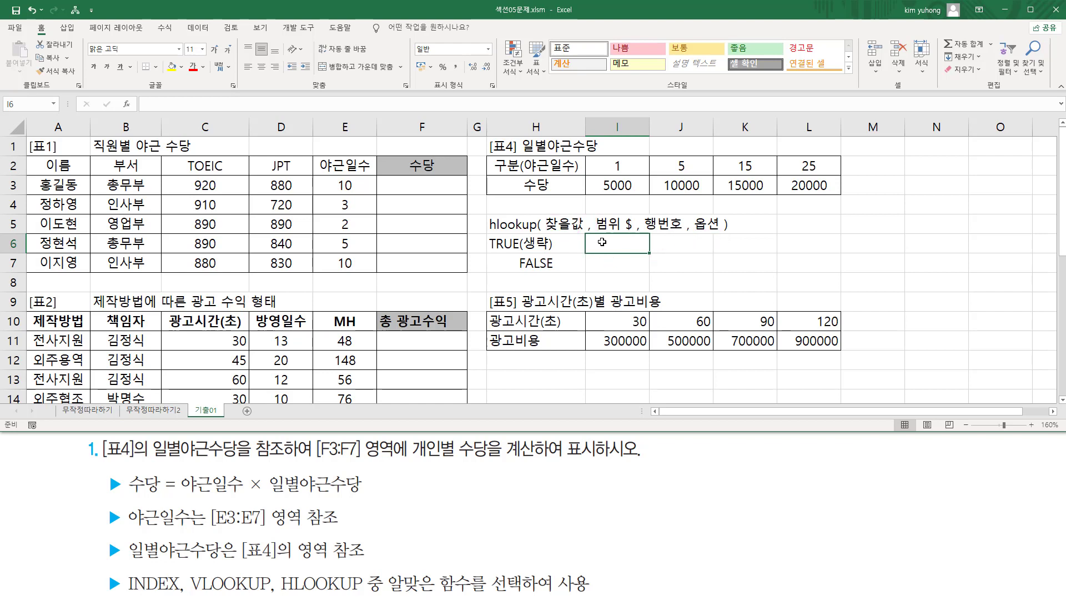
{"action": "type", "text": "근삭"}
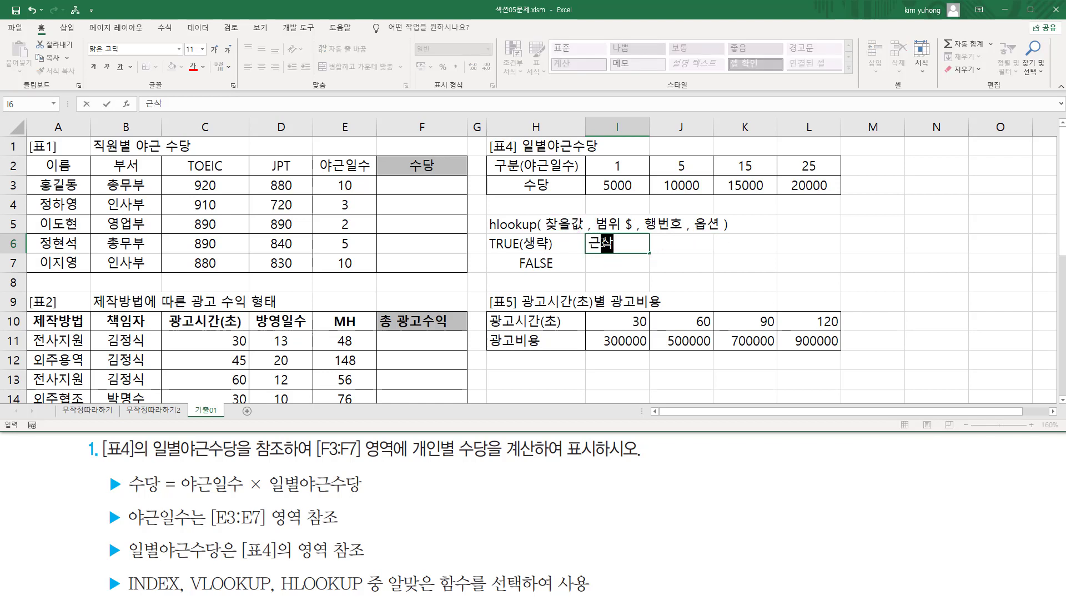
{"action": "type", "text": "값"}
{"action": "key", "text": "Return"}
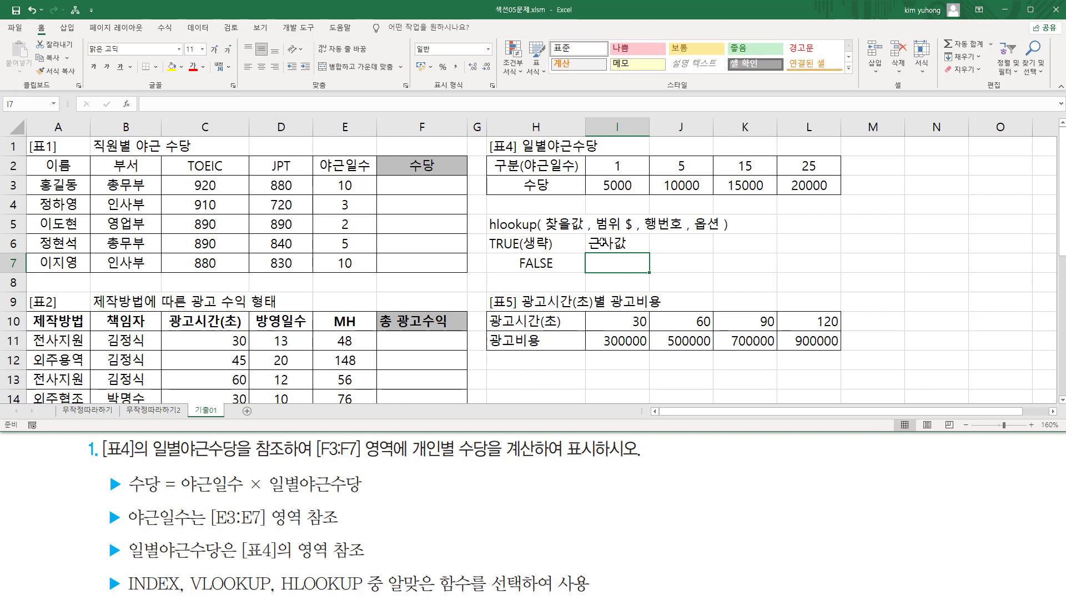
{"action": "type", "text": "정ㅎ"}
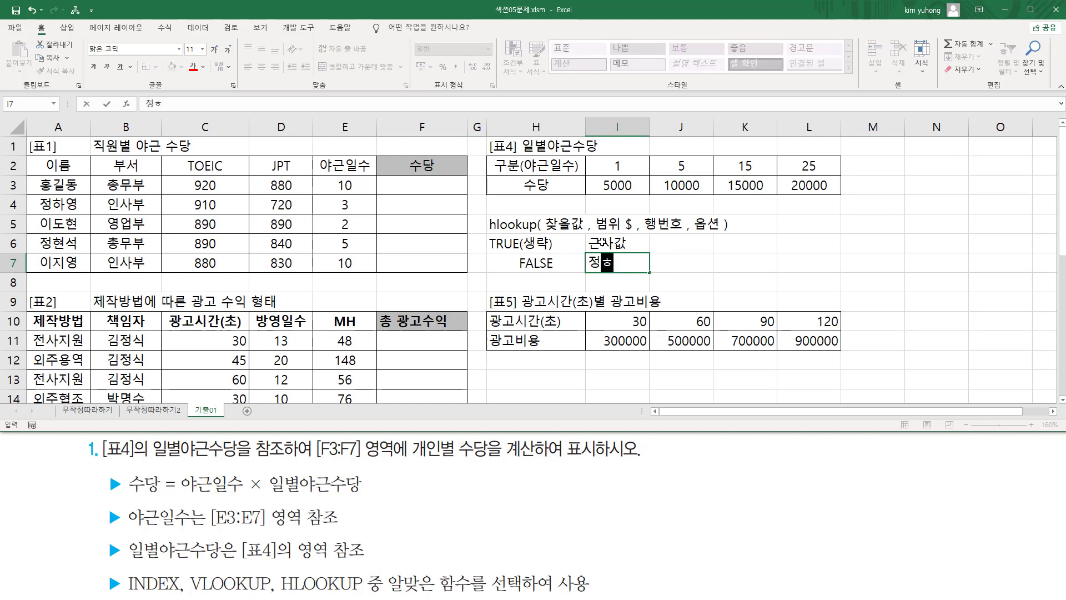
{"action": "type", "text": "하게일차"}
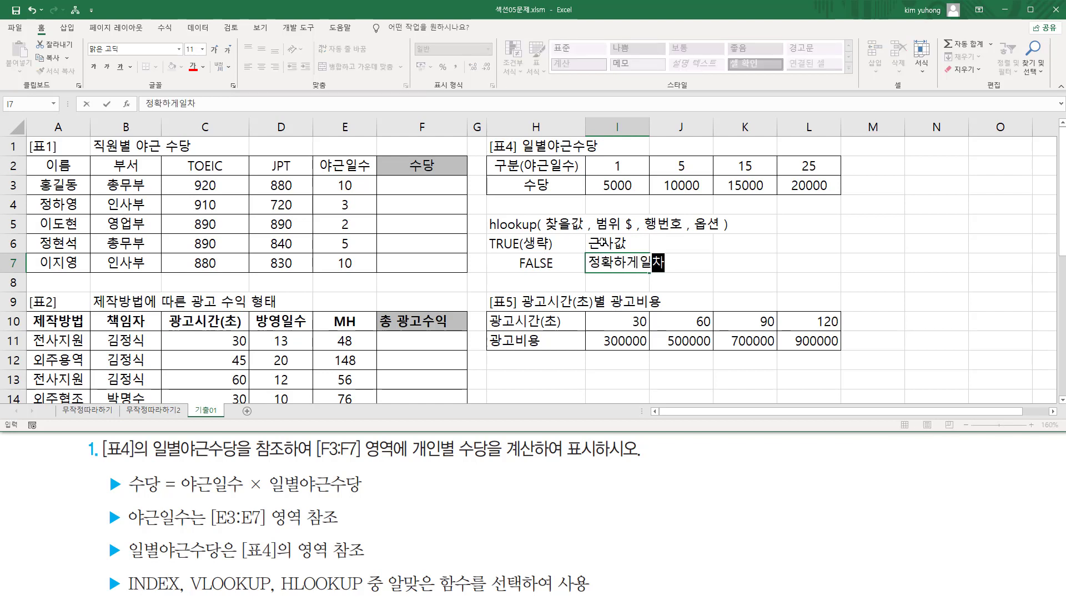
{"action": "key", "text": "BackSpace"}
{"action": "type", "text": "치하는값"}
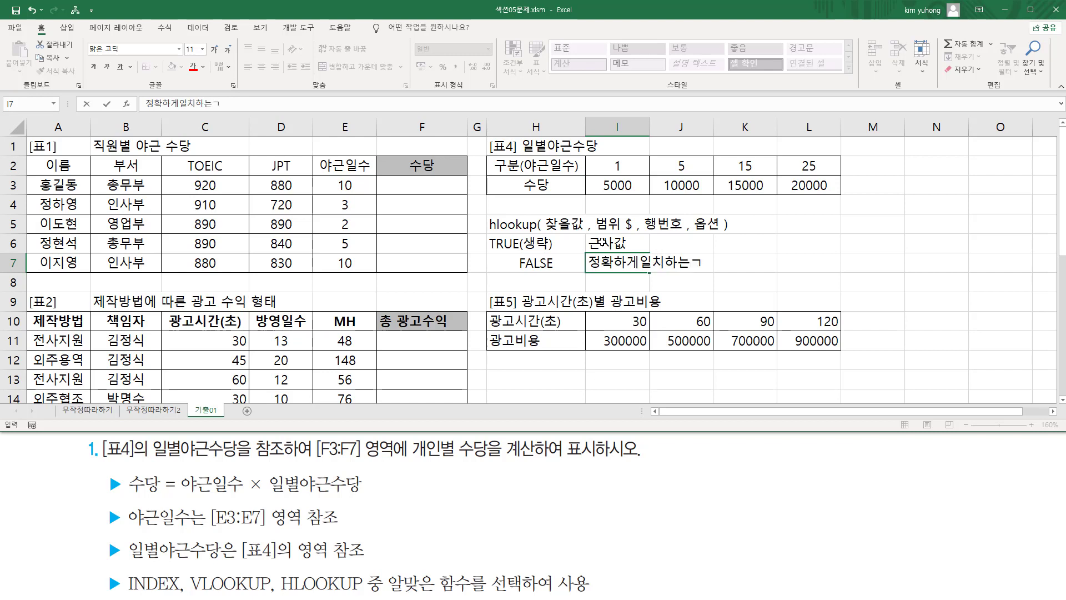
{"action": "key", "text": "ctrl+Return"}
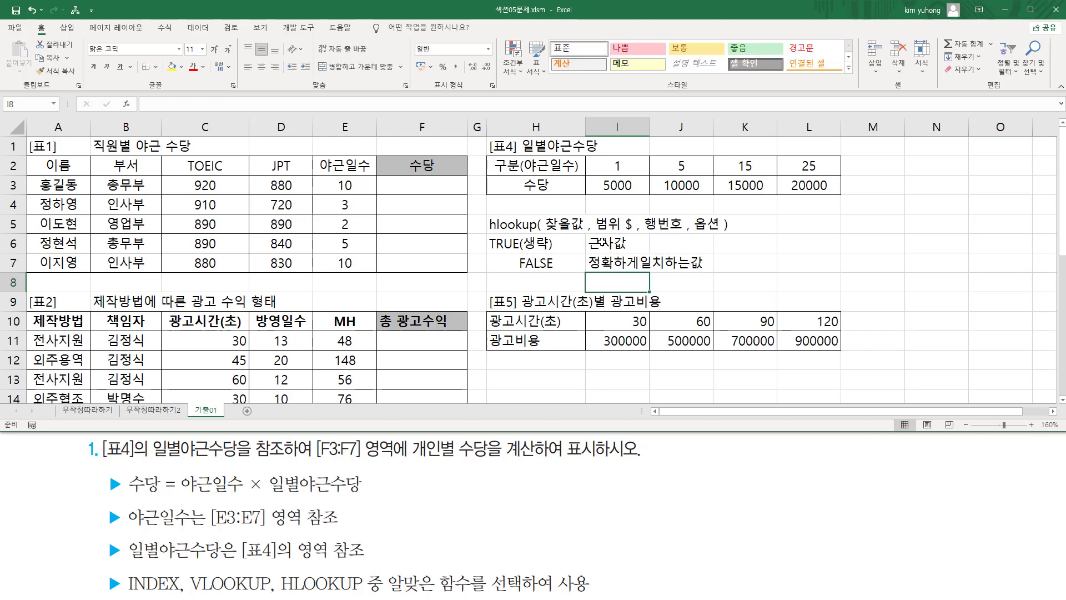
- Review which match option applies by comparing the option notes with overtime days in E3 and the lookup table I2:L3
{"action": "left_click", "coordinate": [555, 242]}
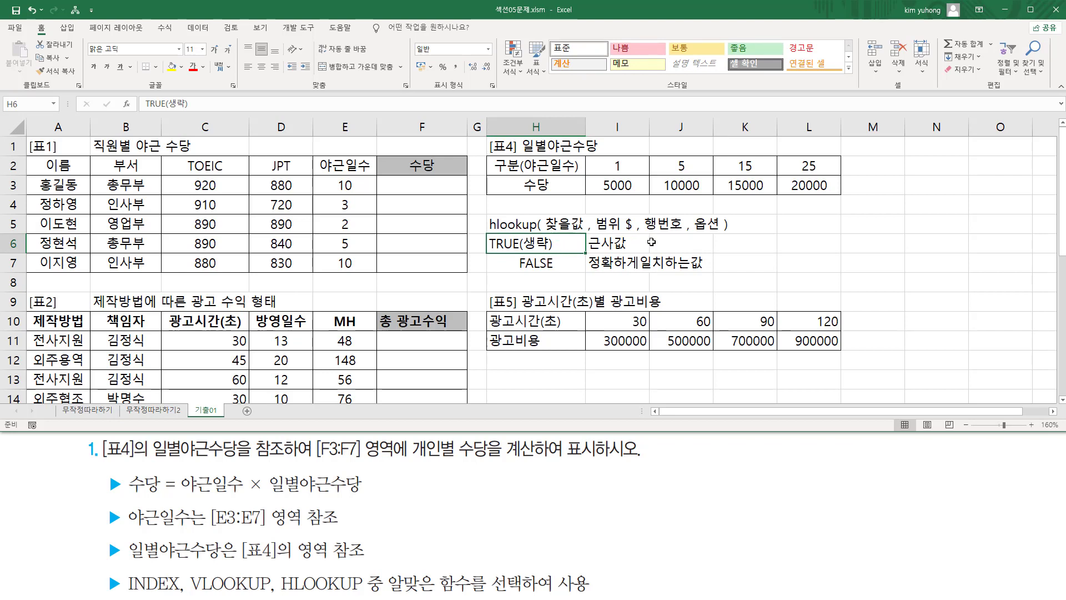
{"action": "left_click_drag", "start_coordinate": [693, 210], "coordinate": [721, 238]}
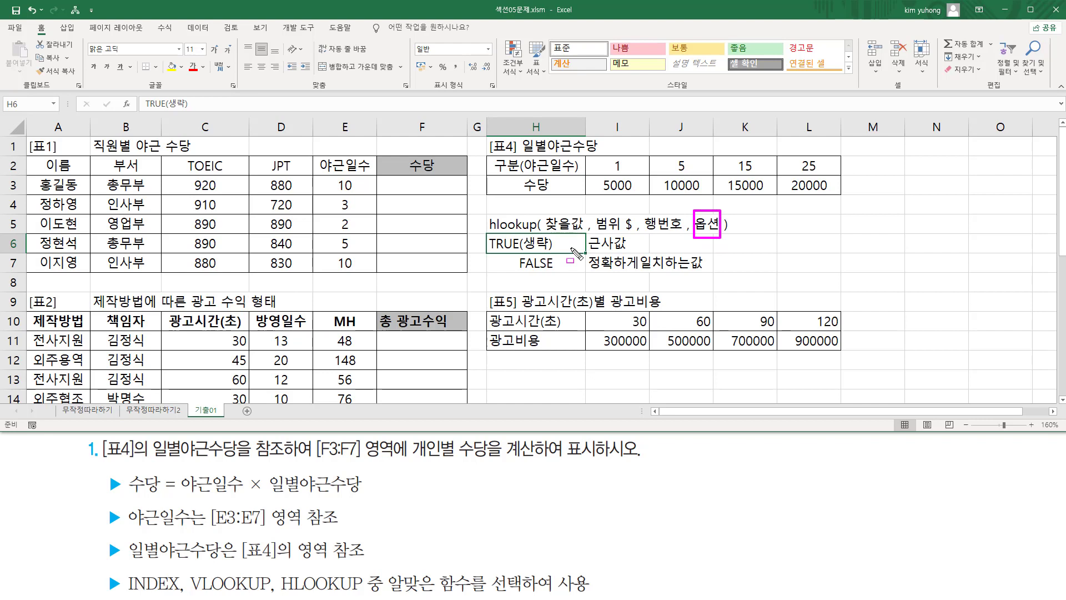
{"action": "key", "text": "Escape"}
{"action": "key", "text": "ctrl+2"}
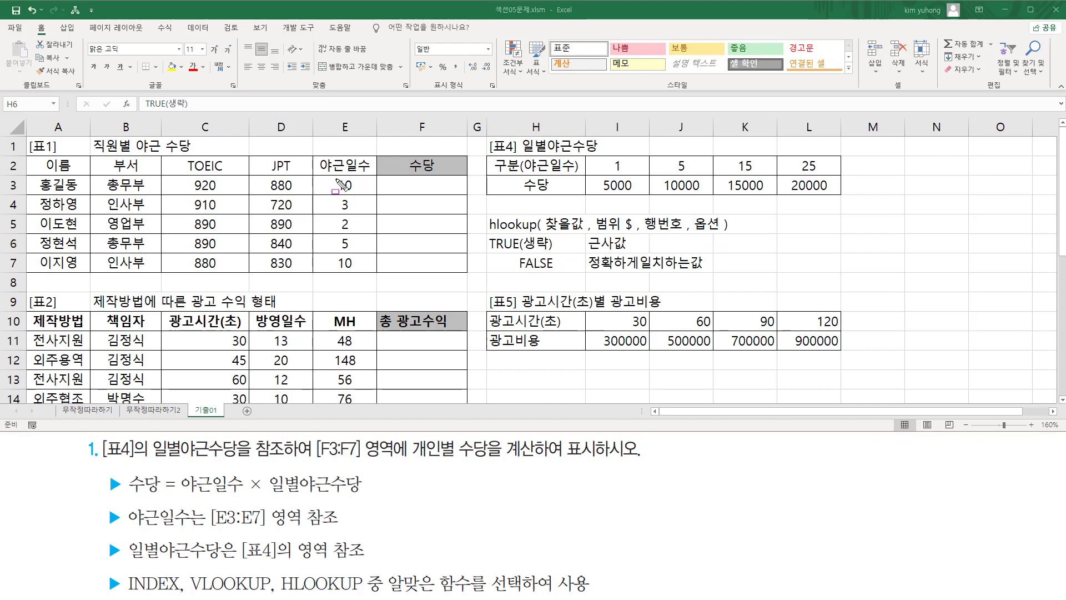
{"action": "left_click_drag", "start_coordinate": [332, 178], "coordinate": [358, 195]}
{"action": "mouse_move", "coordinate": [596, 156]}
{"action": "left_mouse_down"}
{"action": "mouse_move", "coordinate": [716, 193]}
{"action": "mouse_move", "coordinate": [834, 193]}
{"action": "left_mouse_up"}
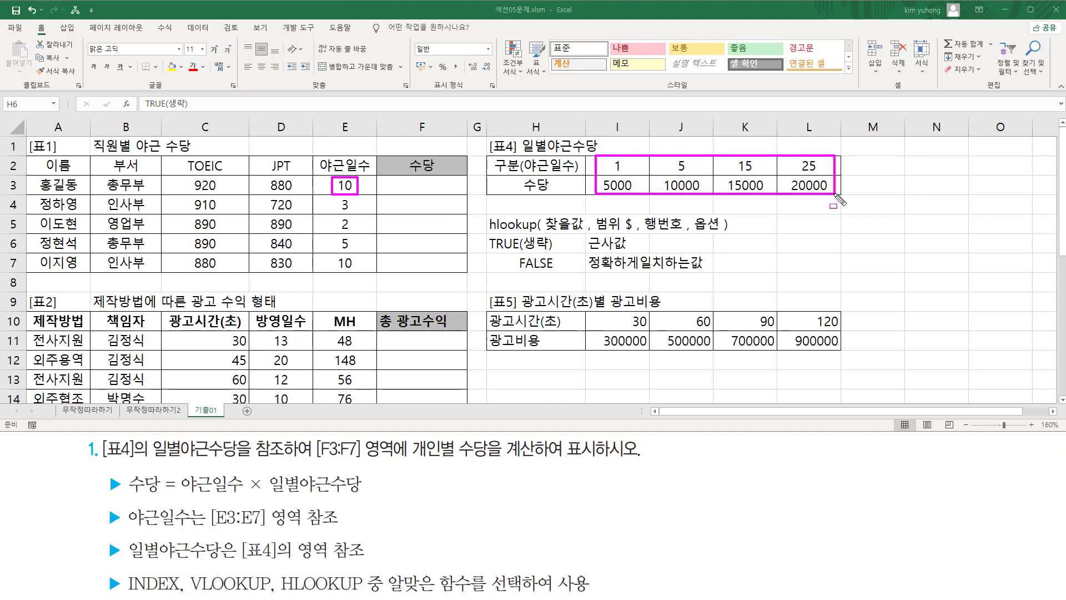
{"action": "key", "text": "Escape"}
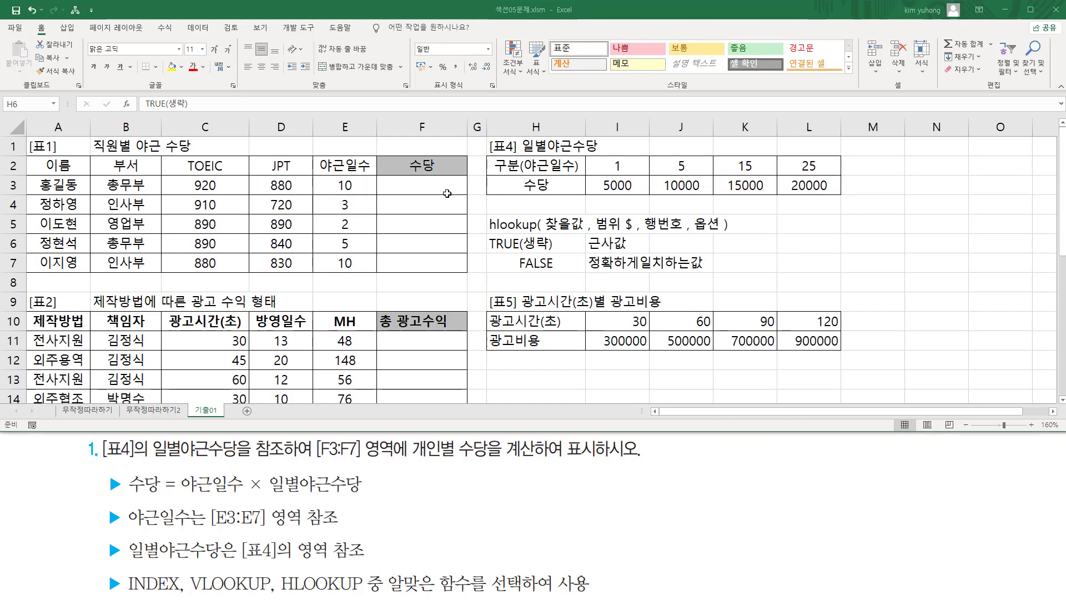
- Begin an HLOOKUP formula in F3 with E3 as the lookup value and $I$2:$L$3 as the absolute table range
{"action": "left_click", "coordinate": [426, 184]}
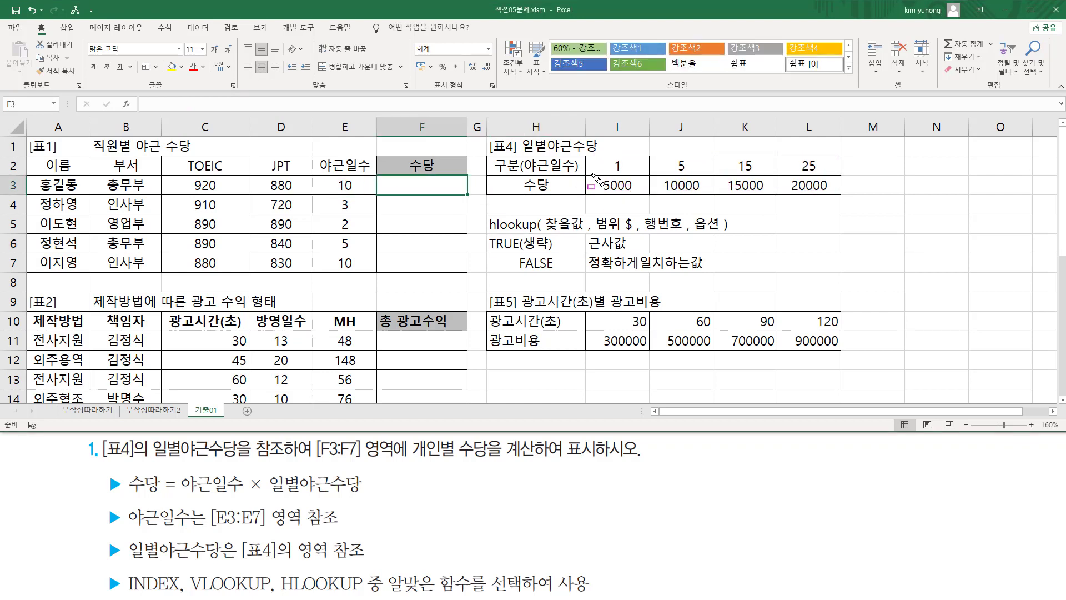
{"action": "left_click_drag", "start_coordinate": [587, 174], "coordinate": [864, 208]}
{"action": "key", "text": "Escape"}
{"action": "type", "text": "="}
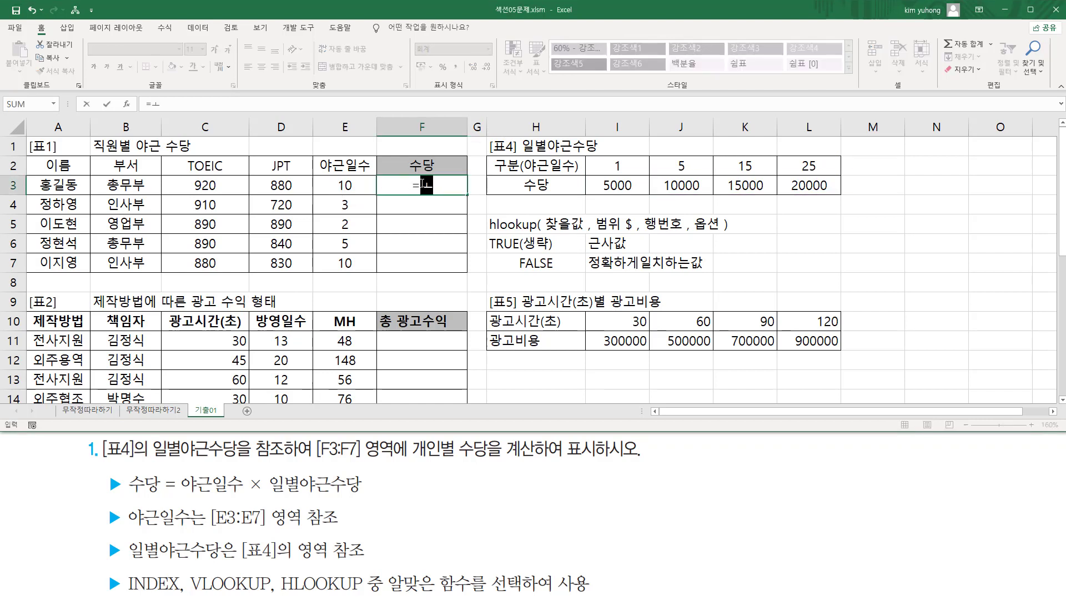
{"action": "type", "text": "HLOOKUP("}
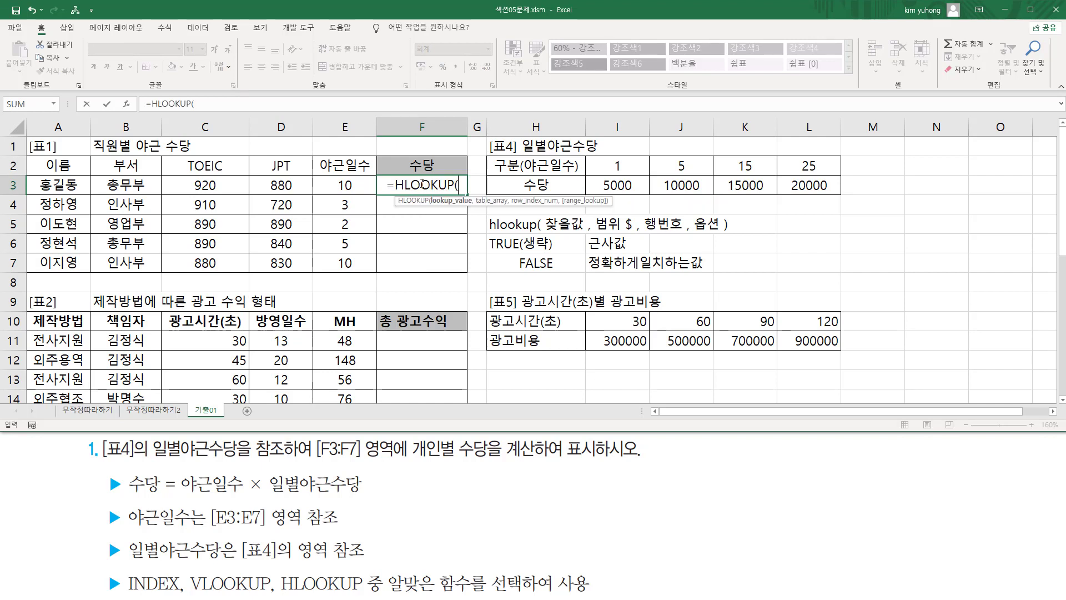
{"action": "left_click", "coordinate": [342, 185]}
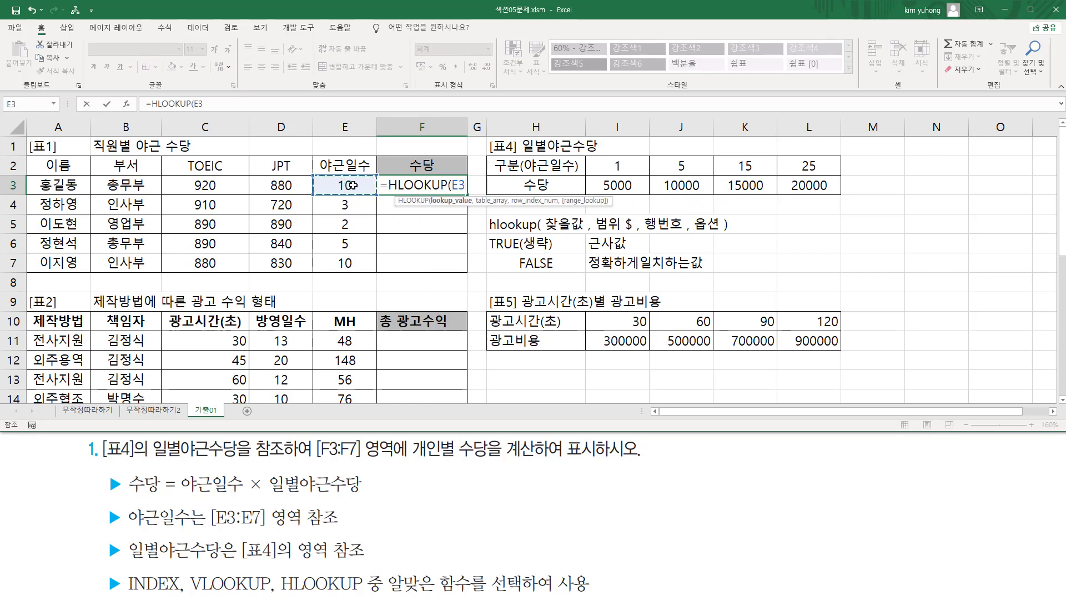
{"action": "type", "text": ","}
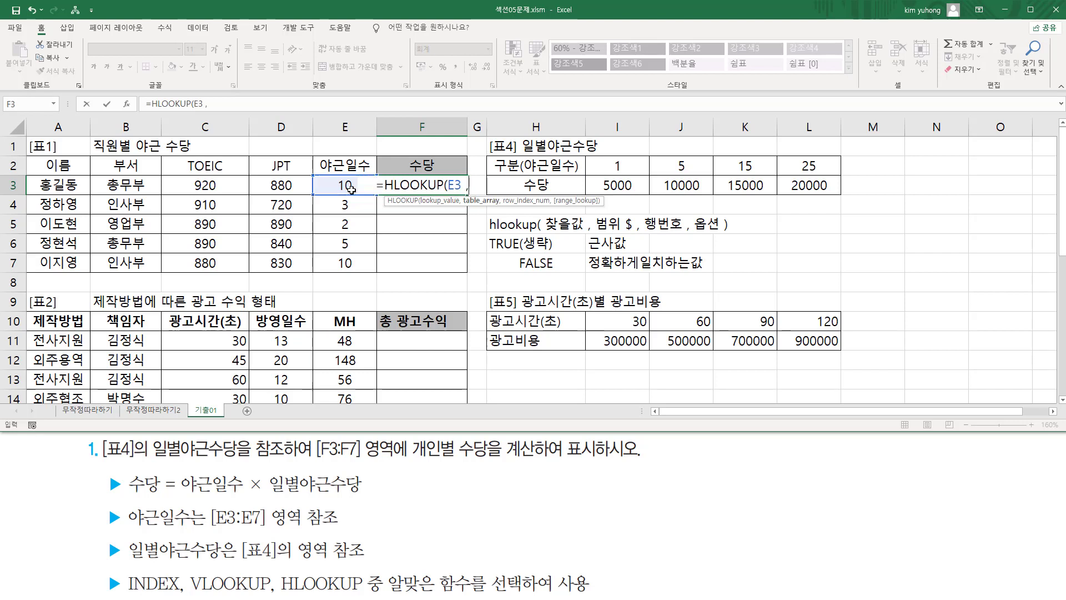
{"action": "left_click", "coordinate": [450, 185]}
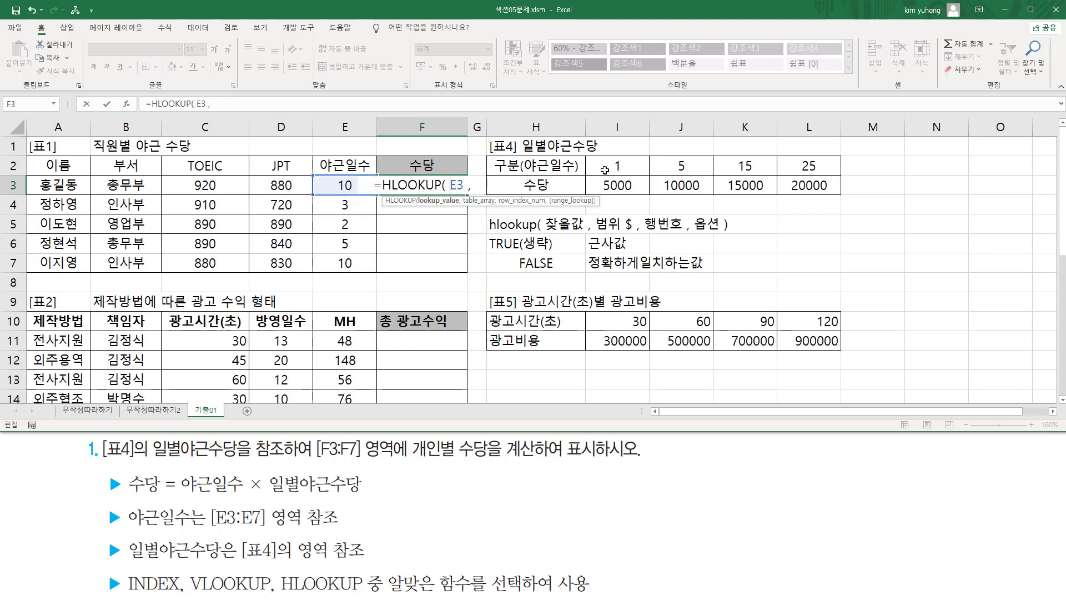
{"action": "left_click_drag", "start_coordinate": [604, 170], "coordinate": [810, 186]}
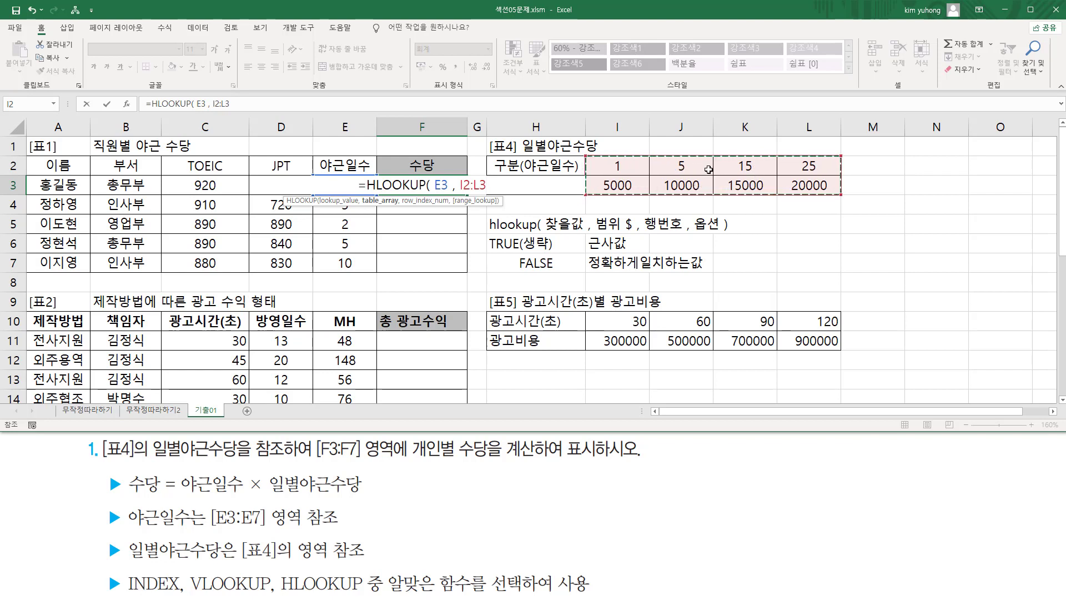
{"action": "key", "text": "F4"}
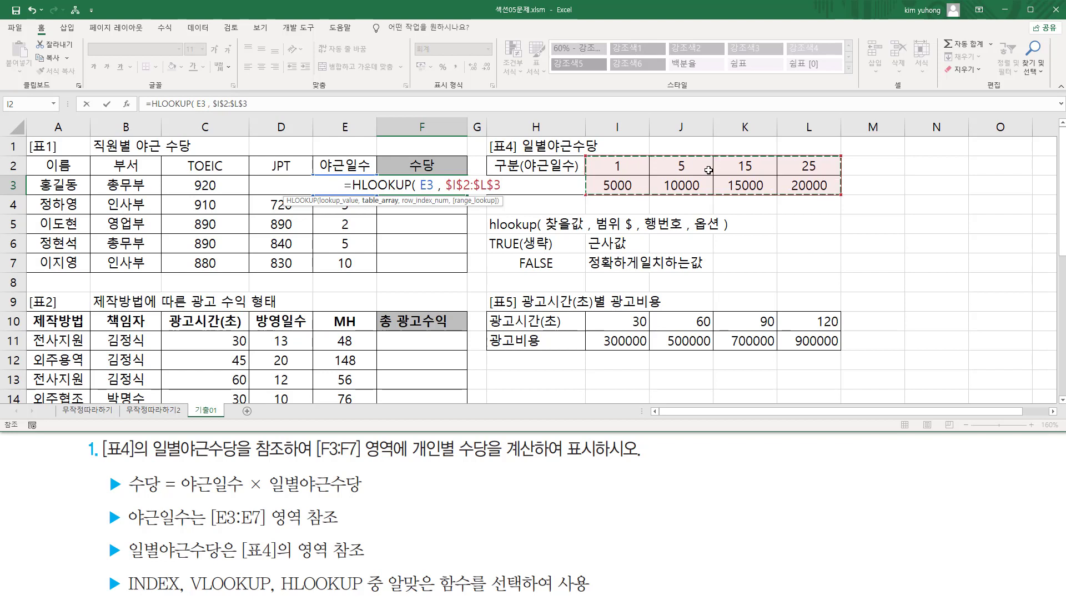
{"action": "type", "text": ","}
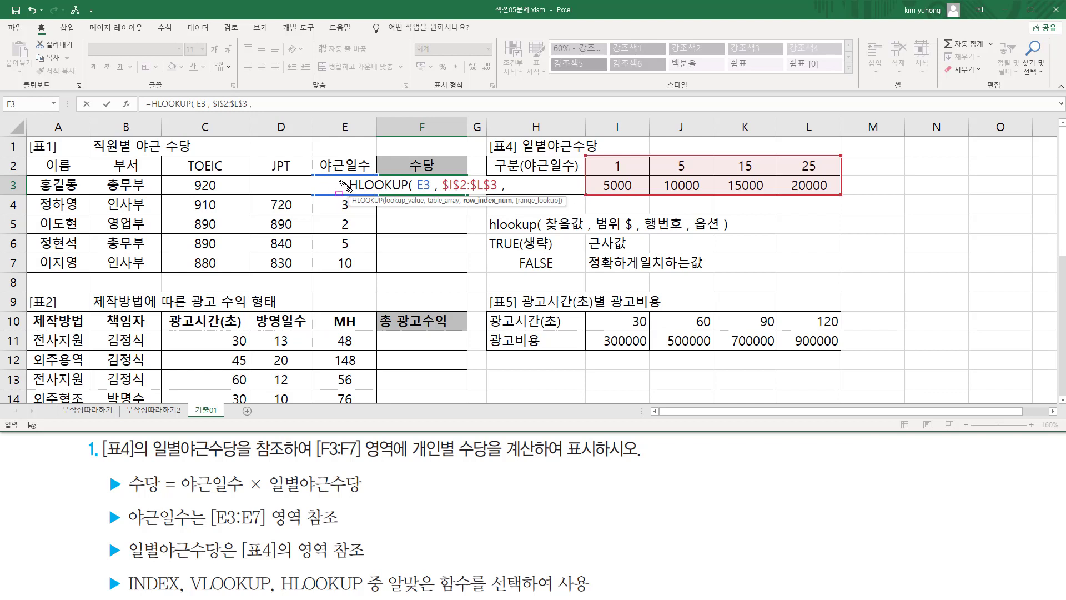
- Set the row number argument of the F3 HLOOKUP formula to 2, the allowance row of [표4]
{"action": "mouse_move", "coordinate": [587, 157]}
{"action": "left_mouse_down"}
{"action": "mouse_move", "coordinate": [606, 194]}
{"action": "mouse_move", "coordinate": [844, 194]}
{"action": "left_mouse_up"}
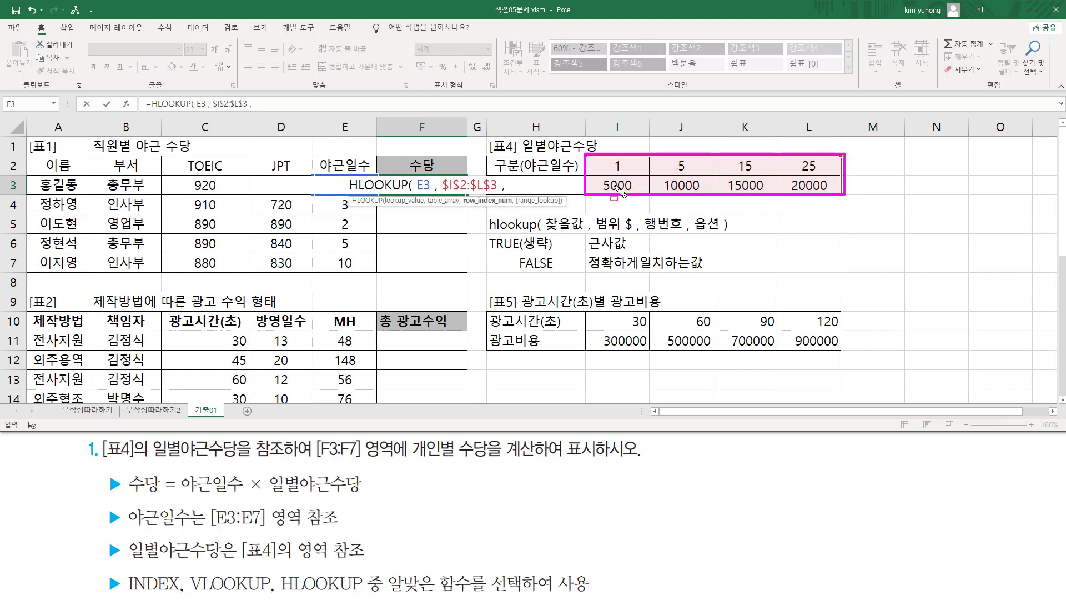
{"action": "mouse_move", "coordinate": [594, 176]}
{"action": "left_mouse_down"}
{"action": "mouse_move", "coordinate": [683, 193]}
{"action": "mouse_move", "coordinate": [834, 196]}
{"action": "left_mouse_up"}
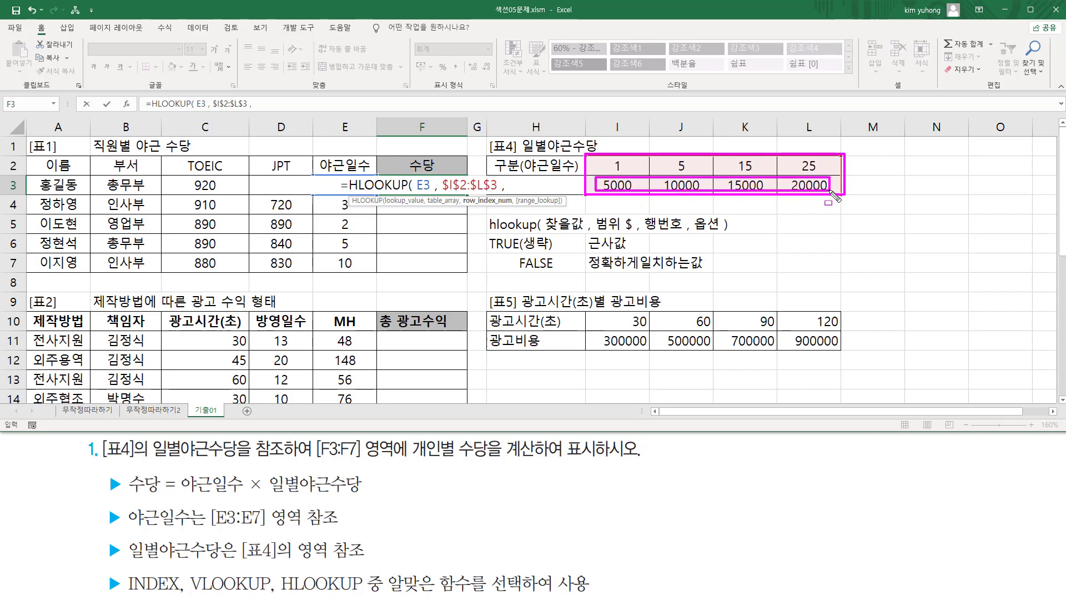
{"action": "mouse_move", "coordinate": [587, 157]}
{"action": "left_mouse_down"}
{"action": "mouse_move", "coordinate": [625, 192]}
{"action": "mouse_move", "coordinate": [843, 193]}
{"action": "left_mouse_up"}
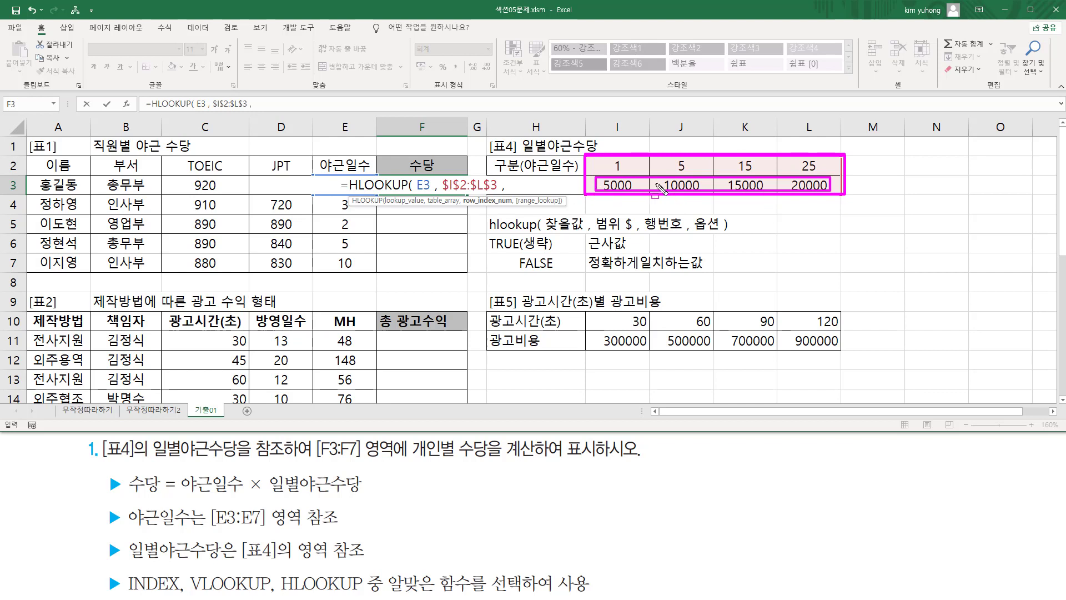
{"action": "key", "text": "Escape"}
{"action": "left_click", "coordinate": [520, 185]}
{"action": "type", "text": "2"}
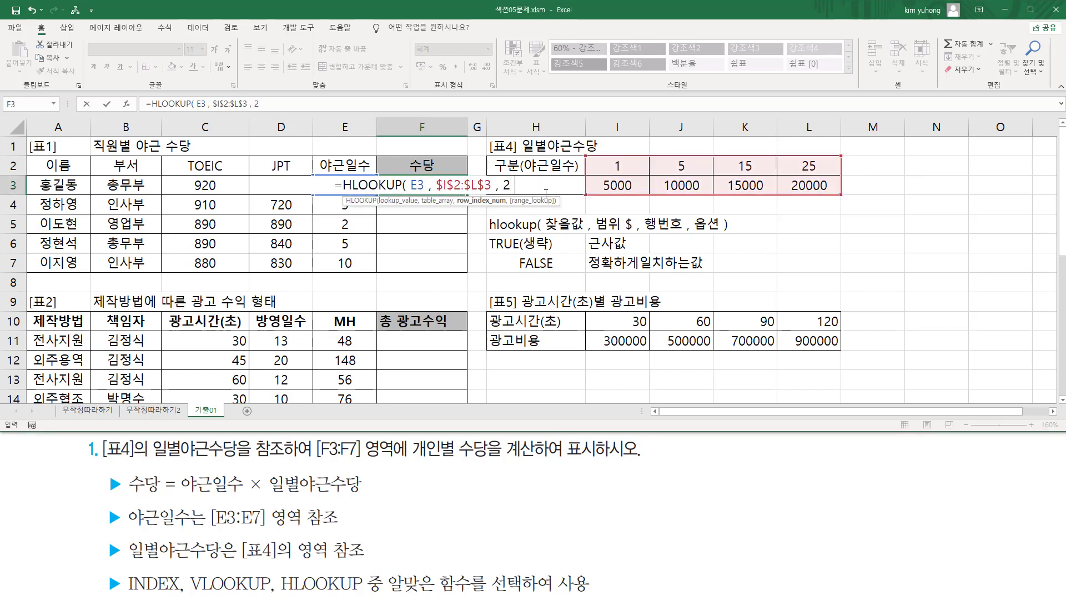
{"action": "type", "text": " ,"}
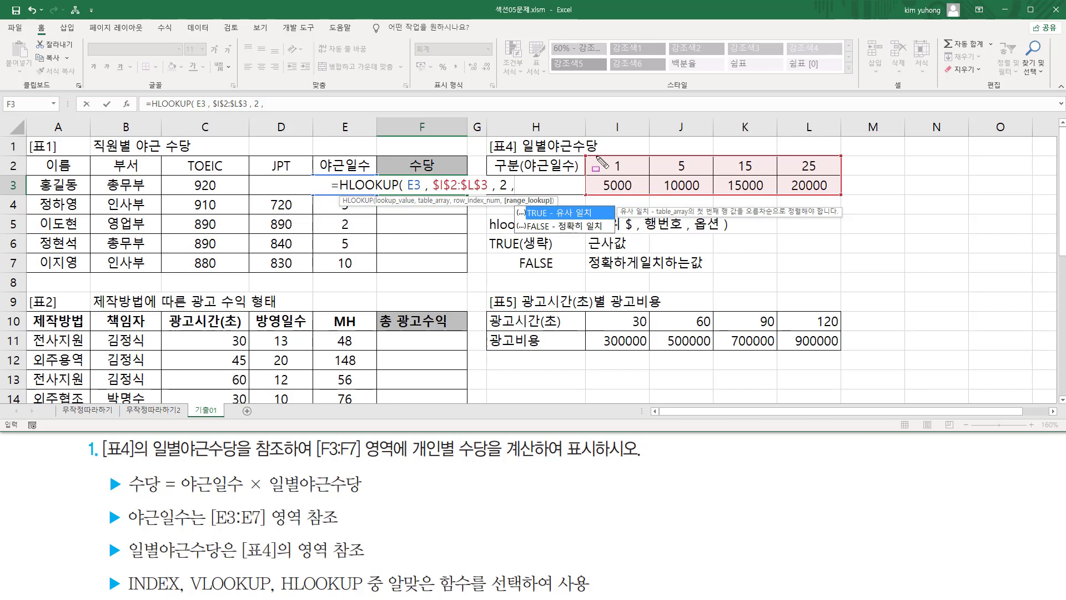
{"action": "left_click_drag", "start_coordinate": [589, 155], "coordinate": [845, 197]}
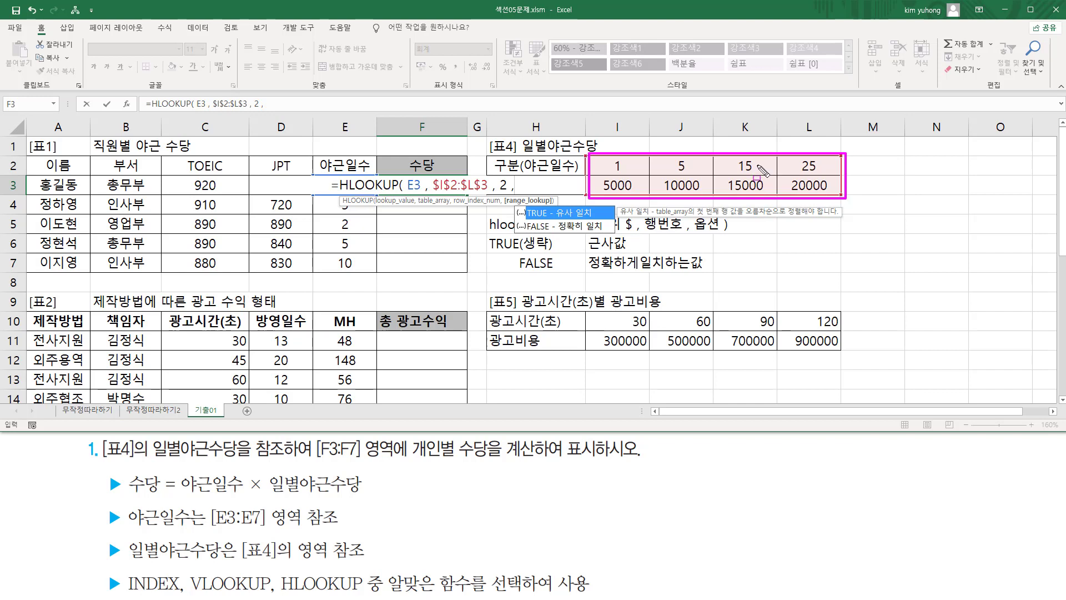
{"action": "left_click_drag", "start_coordinate": [339, 217], "coordinate": [353, 230]}
{"action": "key", "text": "Escape"}
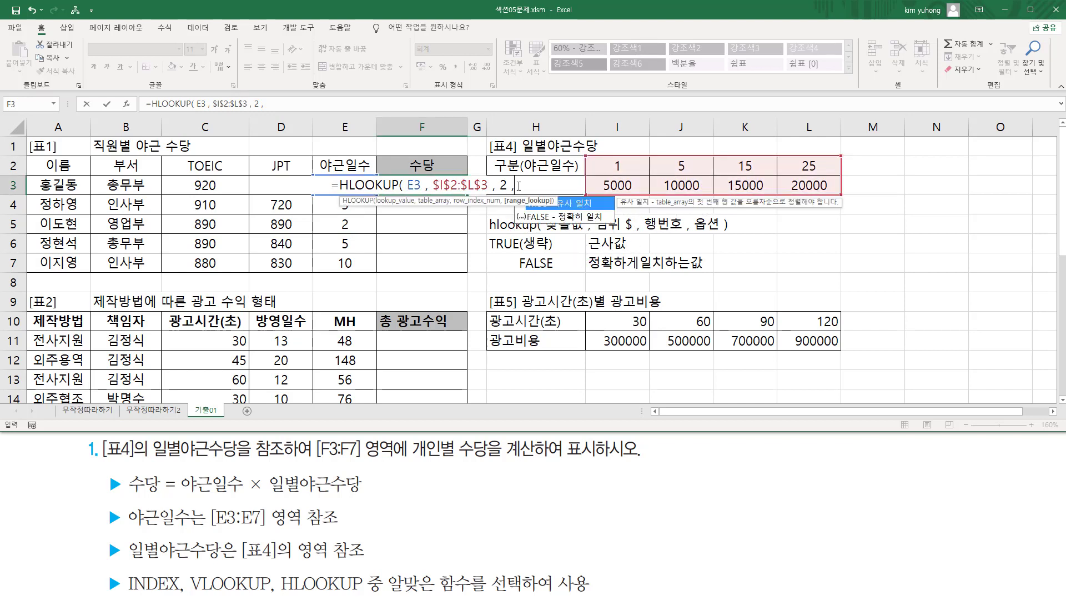
{"action": "key", "text": "BackSpace"}
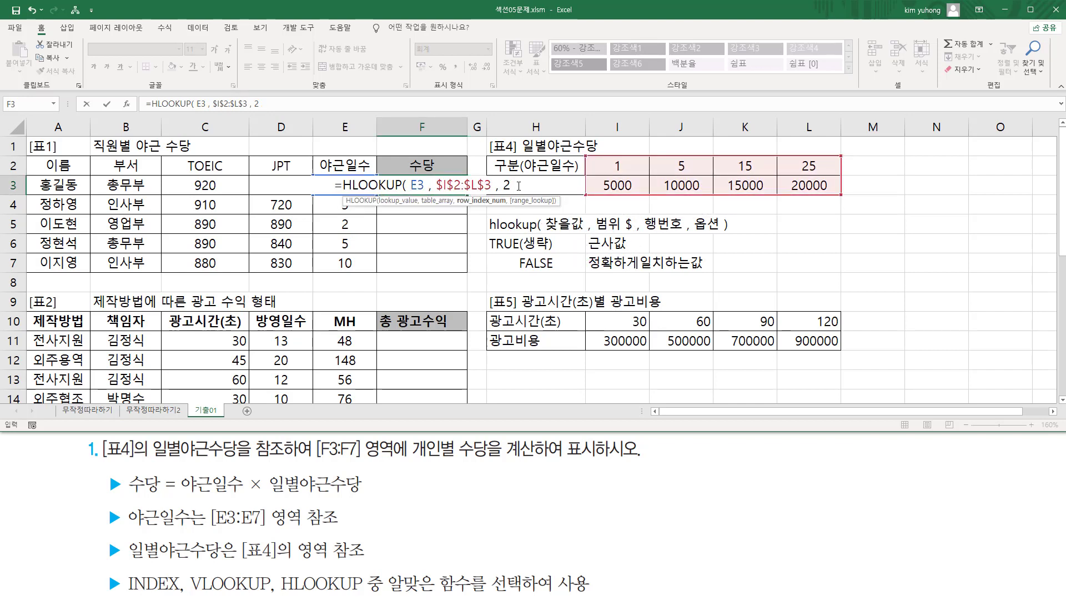
- Complete the HLOOKUP formula in F3 with the option argument omitted, and fill it down through F7
{"action": "type", "text": ")"}
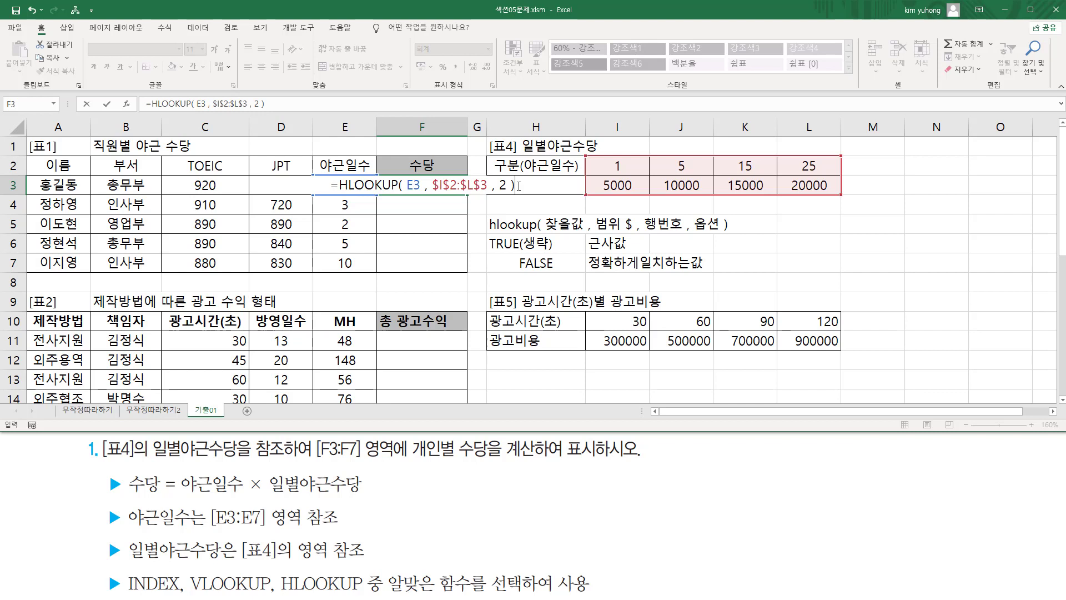
{"action": "key", "text": "Return"}
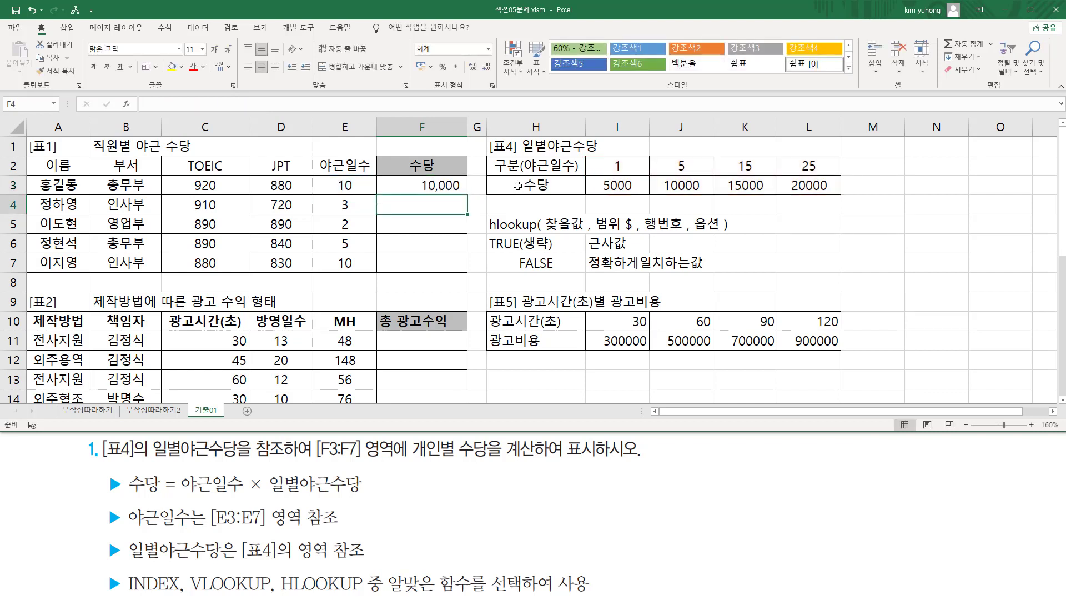
{"action": "left_click", "coordinate": [438, 185]}
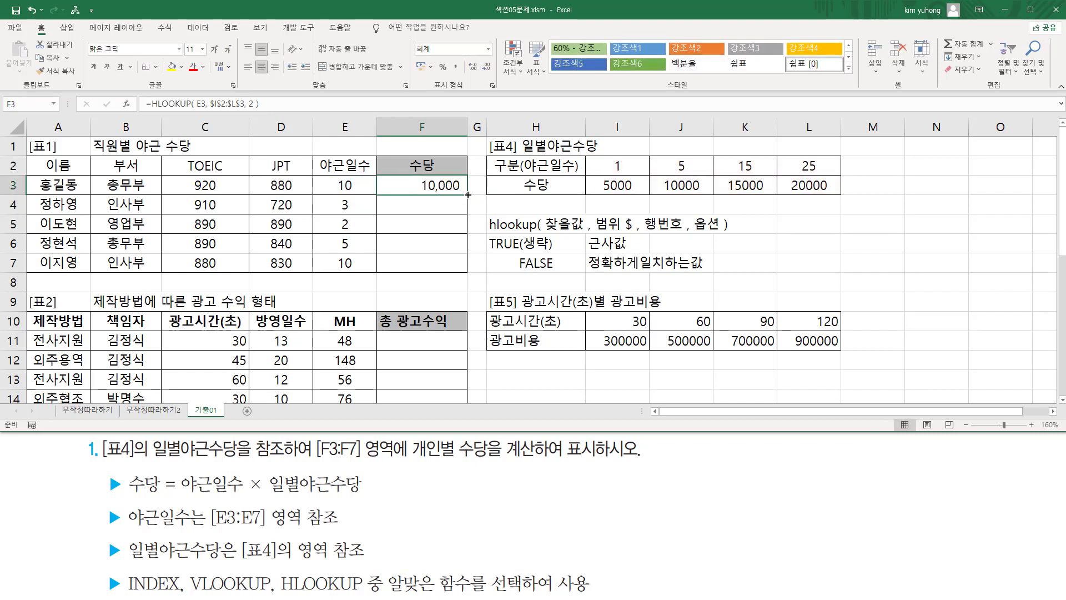
{"action": "left_click_drag", "start_coordinate": [468, 195], "coordinate": [461, 272]}
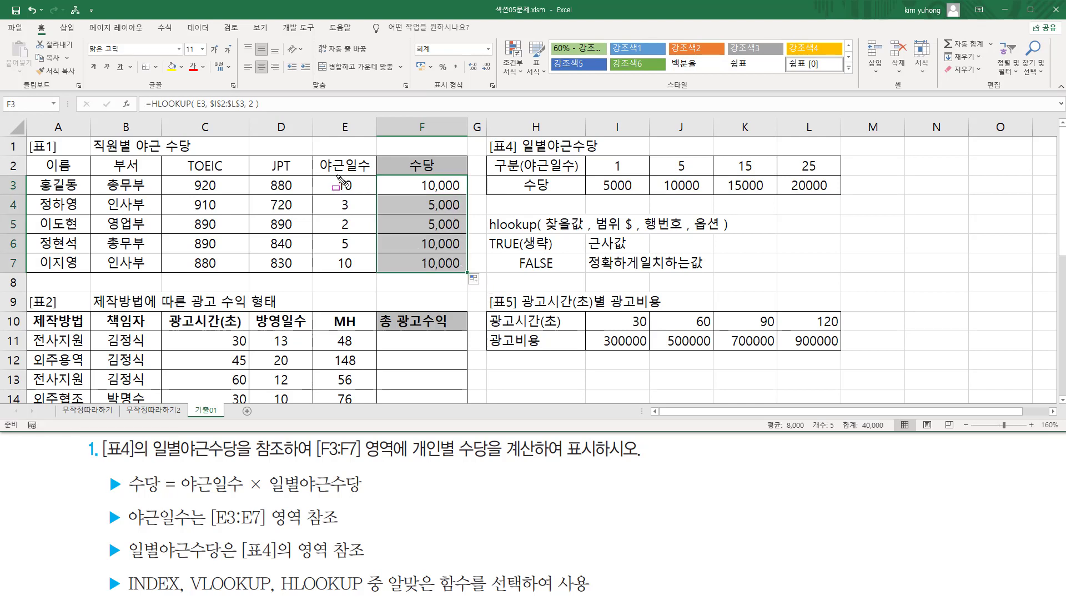
{"action": "mouse_move", "coordinate": [333, 177]}
{"action": "left_mouse_down"}
{"action": "mouse_move", "coordinate": [355, 191]}
{"action": "mouse_move", "coordinate": [468, 194]}
{"action": "left_mouse_up"}
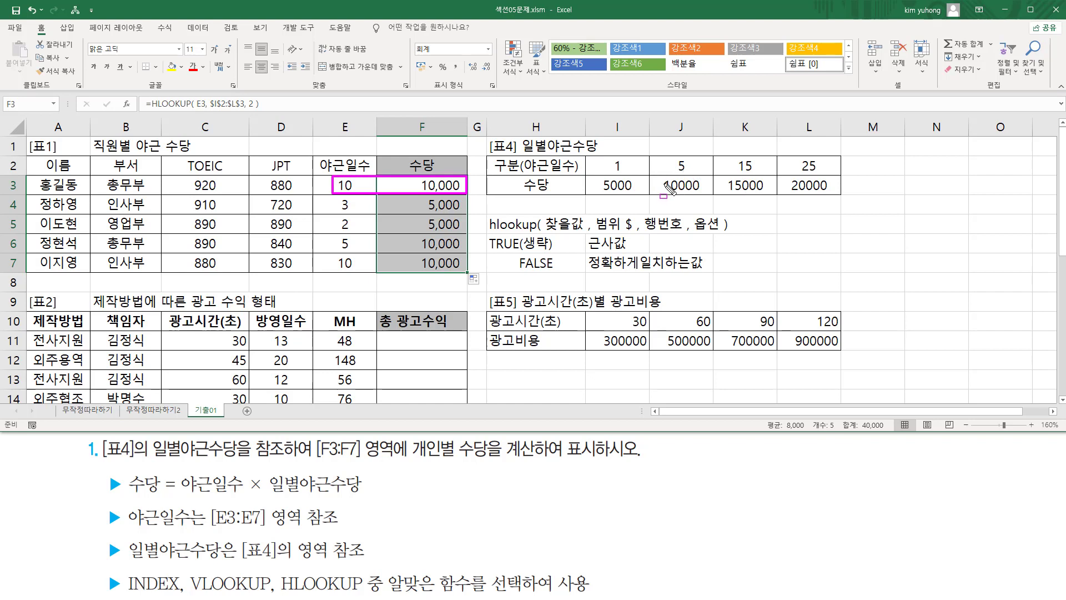
- Check the looked-up allowances in F3:F7 against the overtime days in E3:E7 and the day brackets in [표4]
{"action": "left_click_drag", "start_coordinate": [662, 186], "coordinate": [706, 186]}
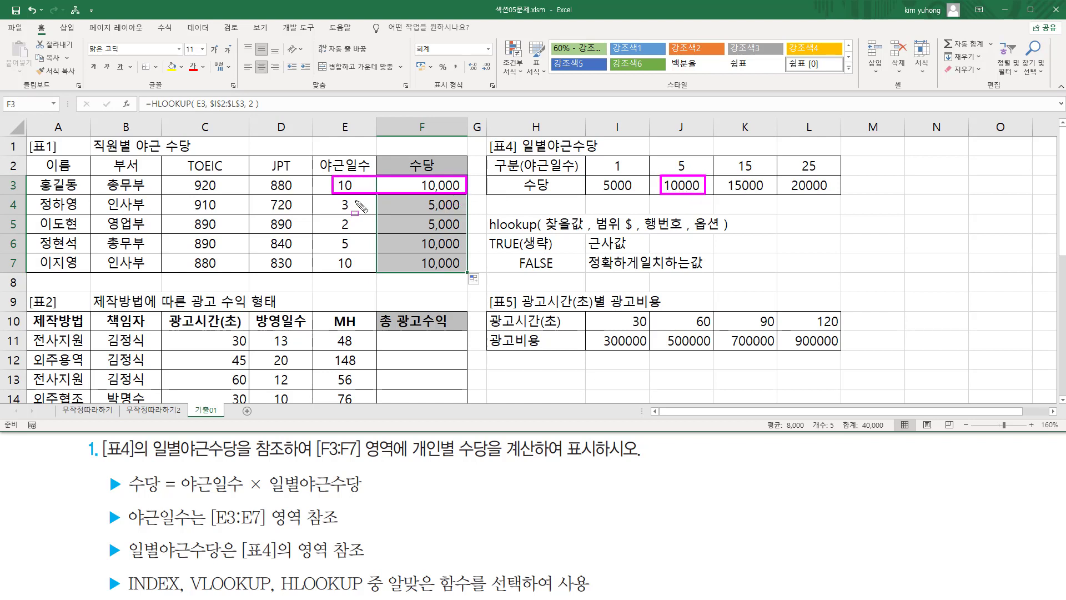
{"action": "mouse_move", "coordinate": [353, 205]}
{"action": "left_mouse_down"}
{"action": "mouse_move", "coordinate": [337, 196]}
{"action": "mouse_move", "coordinate": [355, 213]}
{"action": "mouse_move", "coordinate": [472, 215]}
{"action": "left_mouse_up"}
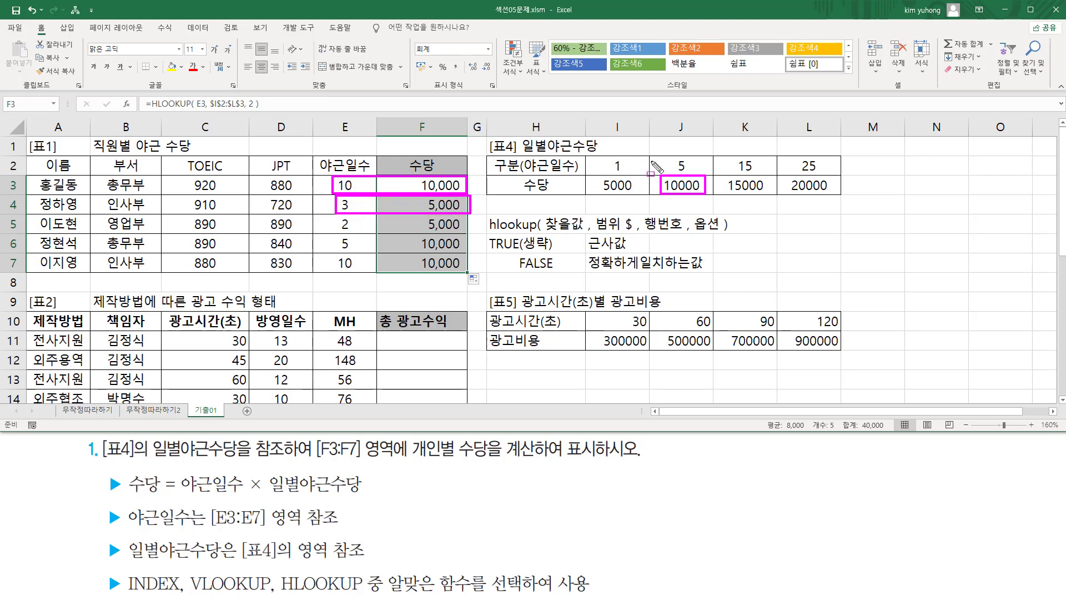
{"action": "mouse_move", "coordinate": [678, 167]}
{"action": "left_mouse_down"}
{"action": "mouse_move", "coordinate": [689, 160]}
{"action": "mouse_move", "coordinate": [692, 173]}
{"action": "mouse_move", "coordinate": [680, 166]}
{"action": "left_mouse_up"}
{"action": "mouse_move", "coordinate": [336, 219]}
{"action": "left_mouse_down"}
{"action": "mouse_move", "coordinate": [340, 234]}
{"action": "mouse_move", "coordinate": [467, 237]}
{"action": "left_mouse_up"}
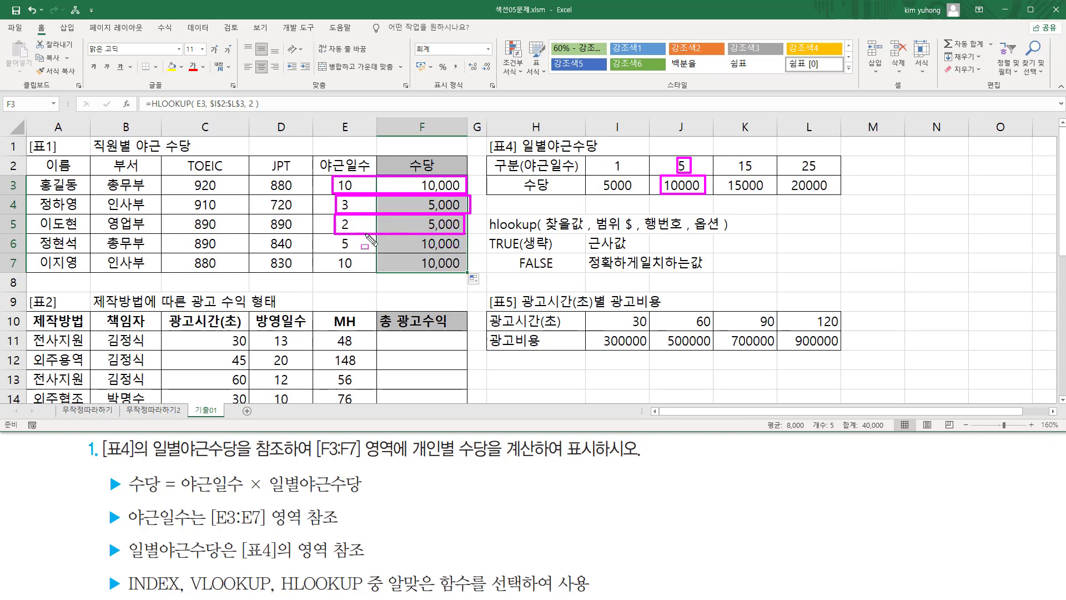
{"action": "mouse_move", "coordinate": [341, 238]}
{"action": "left_mouse_down"}
{"action": "mouse_move", "coordinate": [358, 252]}
{"action": "mouse_move", "coordinate": [462, 249]}
{"action": "mouse_move", "coordinate": [335, 264]}
{"action": "mouse_move", "coordinate": [354, 272]}
{"action": "left_mouse_up"}
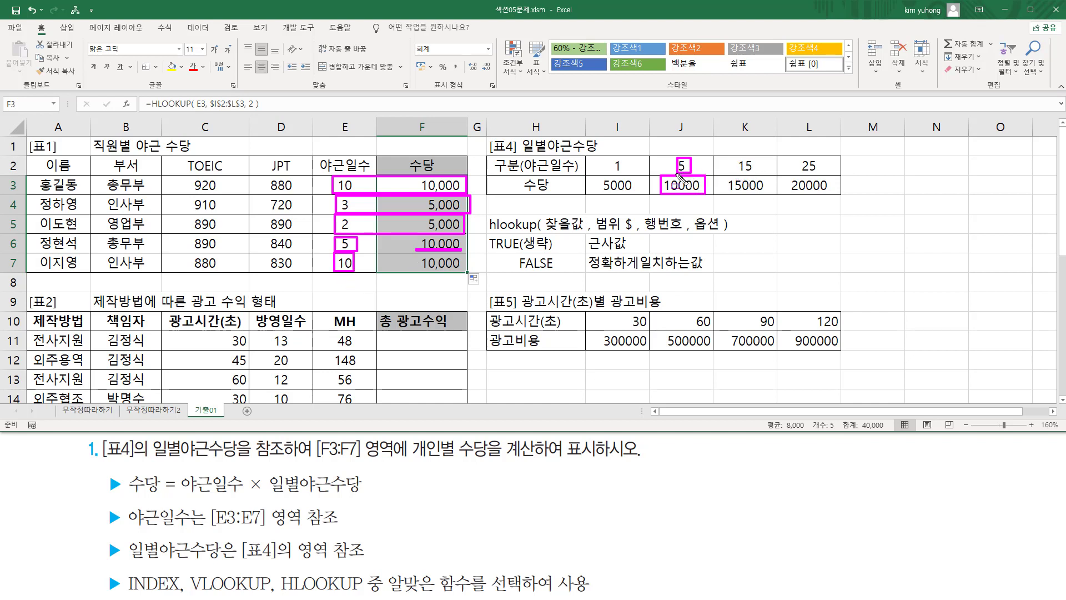
{"action": "left_click_drag", "start_coordinate": [418, 267], "coordinate": [462, 267]}
{"action": "key", "text": "Escape"}
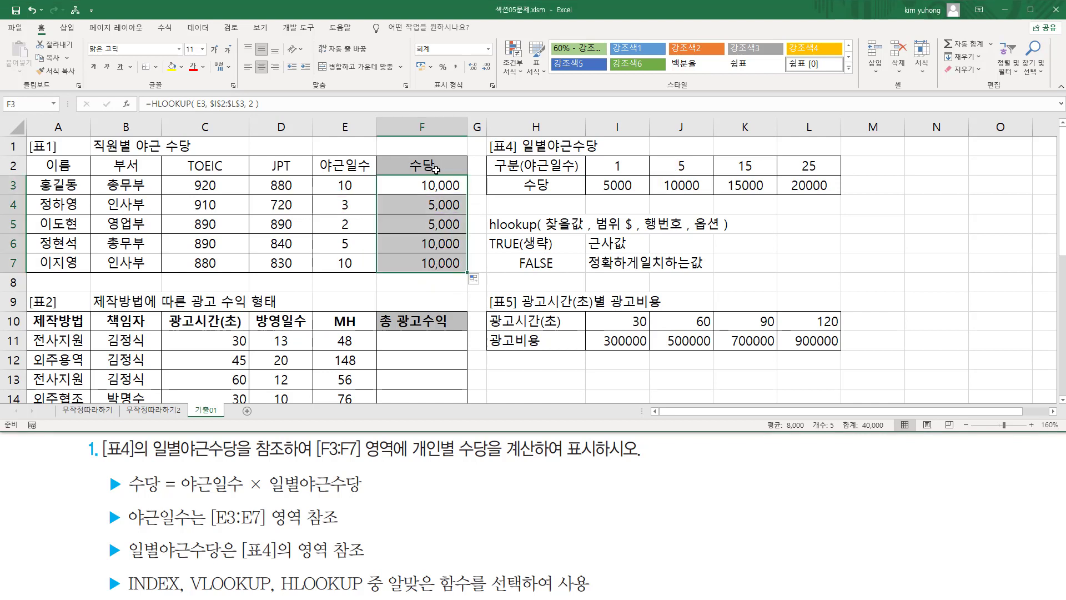
- Edit the F3 formula to multiply the overtime days in E3 by the HLOOKUP result, as the task's 수당 definition requires
{"action": "left_click", "coordinate": [442, 185]}
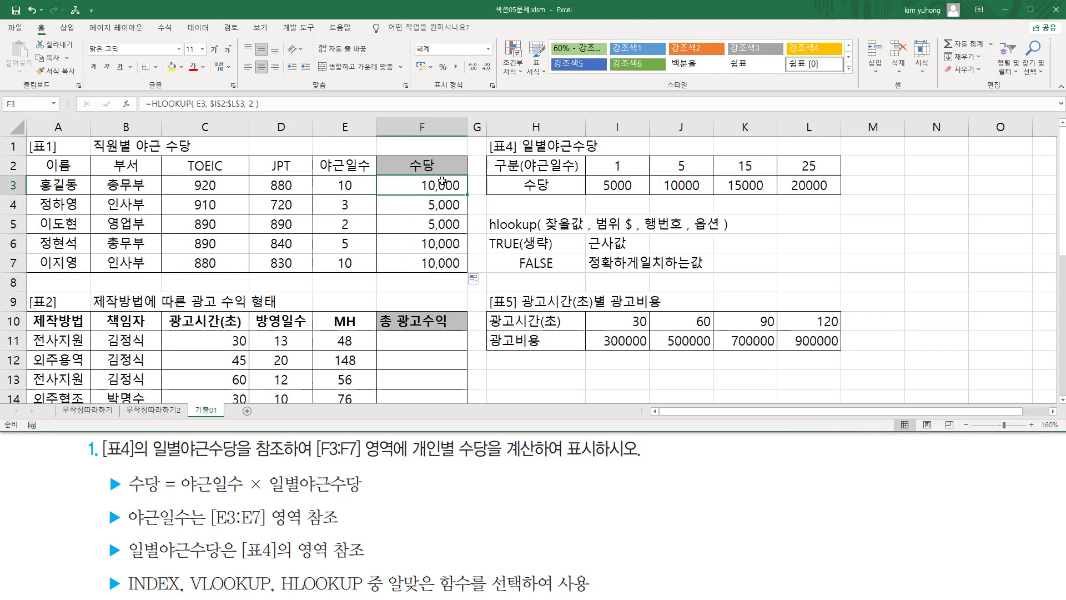
{"action": "mouse_move", "coordinate": [272, 494]}
{"action": "left_mouse_down"}
{"action": "mouse_move", "coordinate": [367, 494]}
{"action": "mouse_move", "coordinate": [366, 473]}
{"action": "left_mouse_up"}
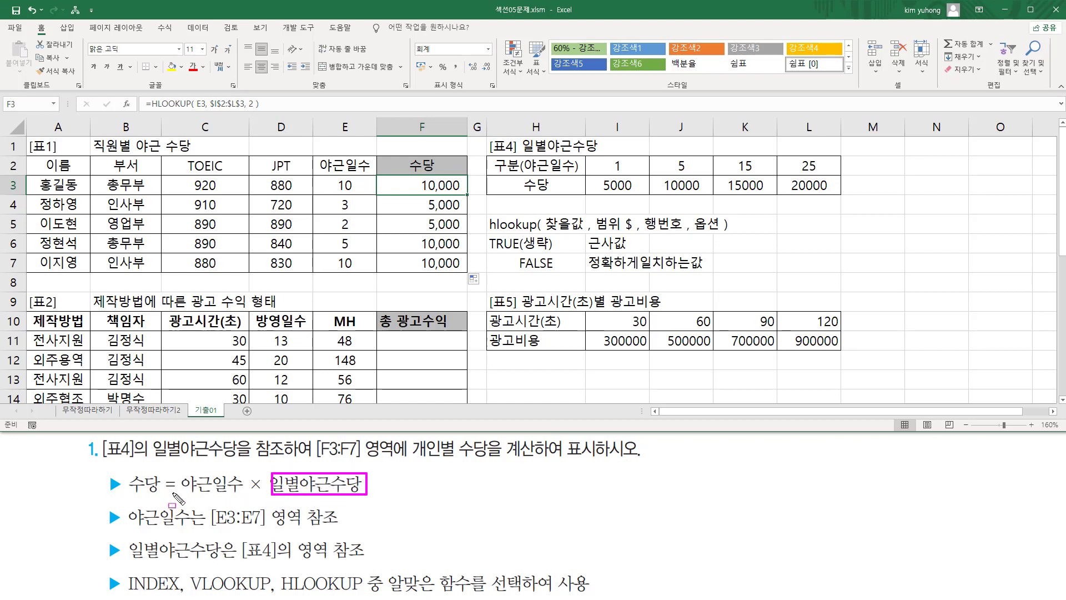
{"action": "mouse_move", "coordinate": [178, 467]}
{"action": "left_mouse_down"}
{"action": "mouse_move", "coordinate": [239, 497]}
{"action": "mouse_move", "coordinate": [264, 496]}
{"action": "left_mouse_up"}
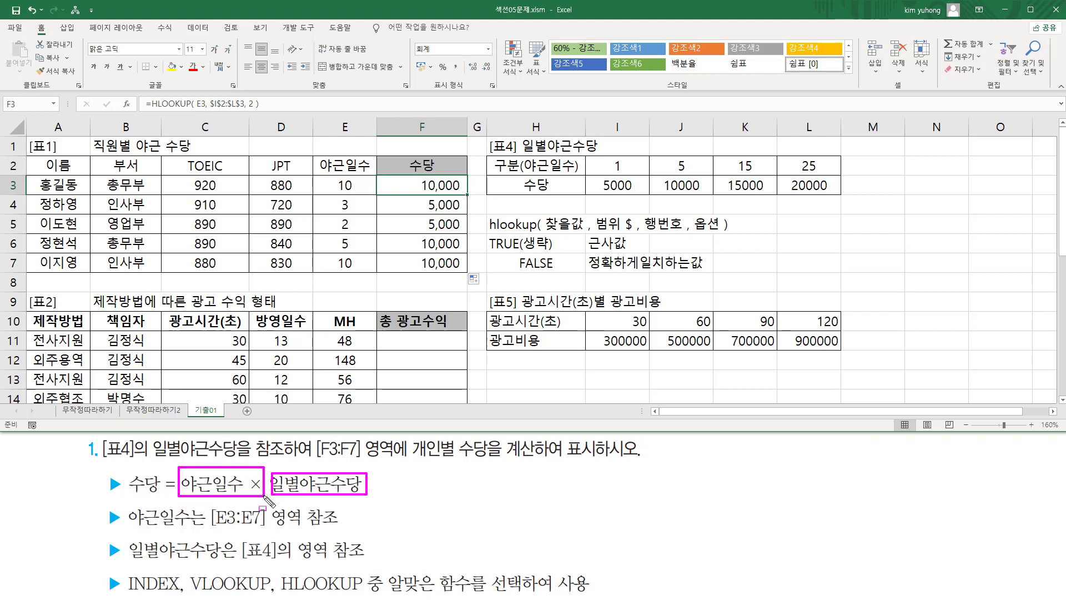
{"action": "left_click_drag", "start_coordinate": [333, 178], "coordinate": [357, 269]}
{"action": "key", "text": "Escape"}
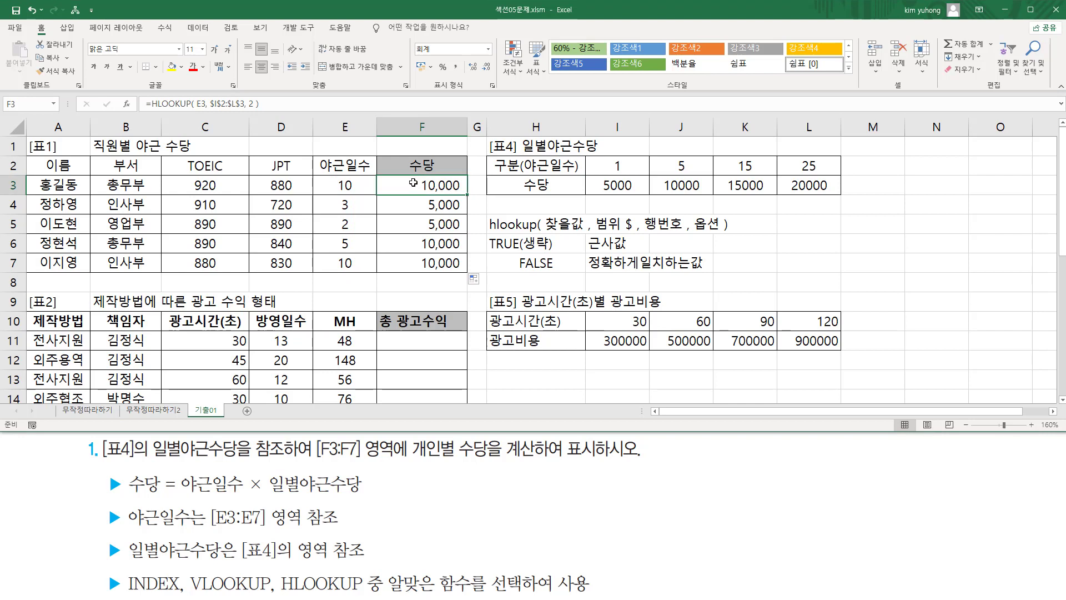
{"action": "double_click", "coordinate": [414, 186]}
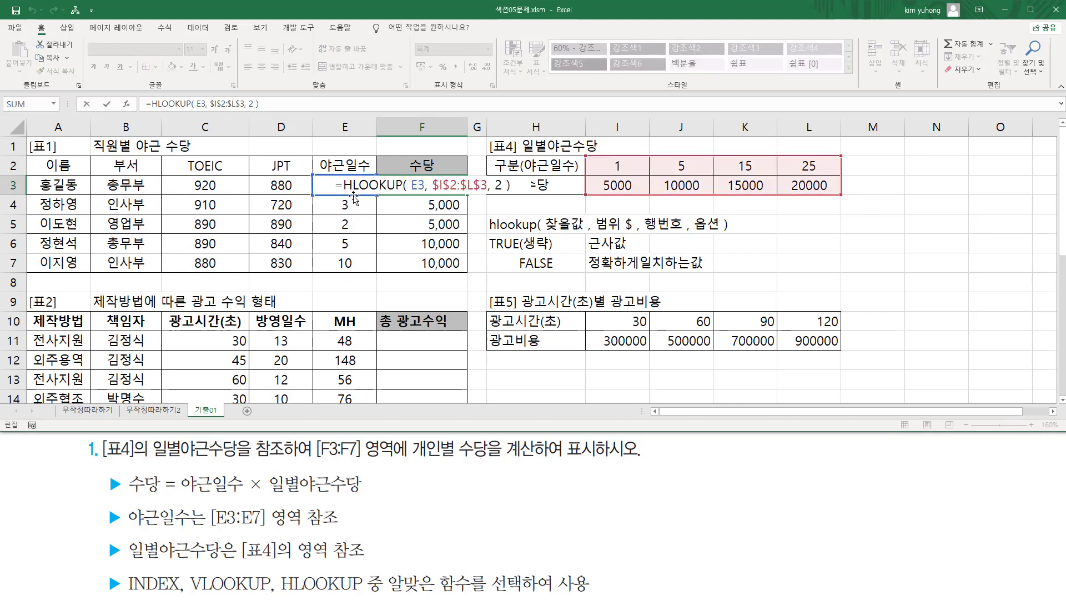
{"action": "left_click", "coordinate": [328, 203]}
{"action": "key", "text": "Up"}
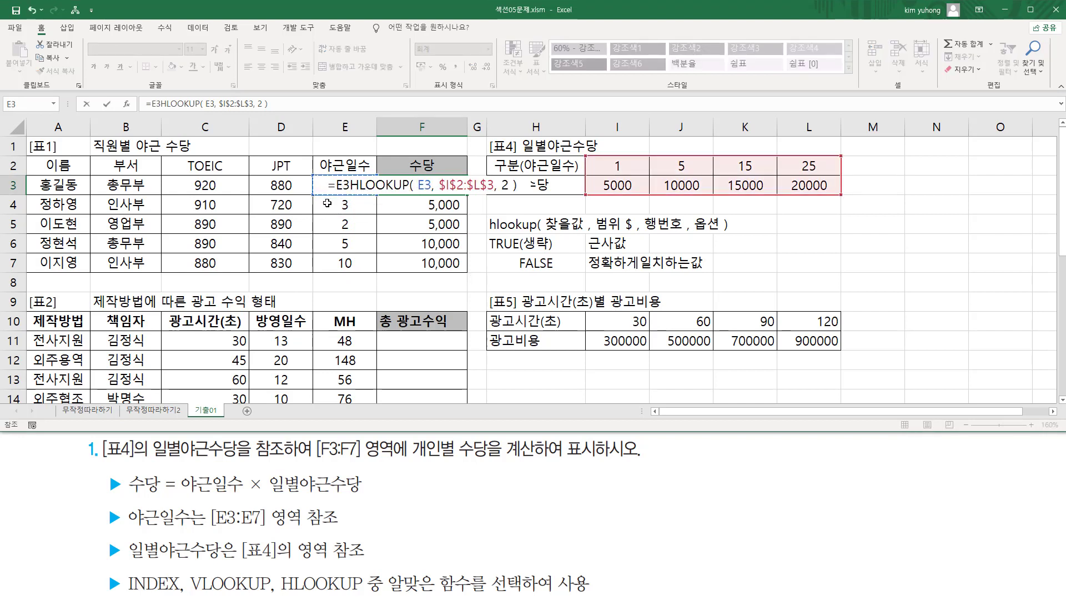
{"action": "type", "text": "*"}
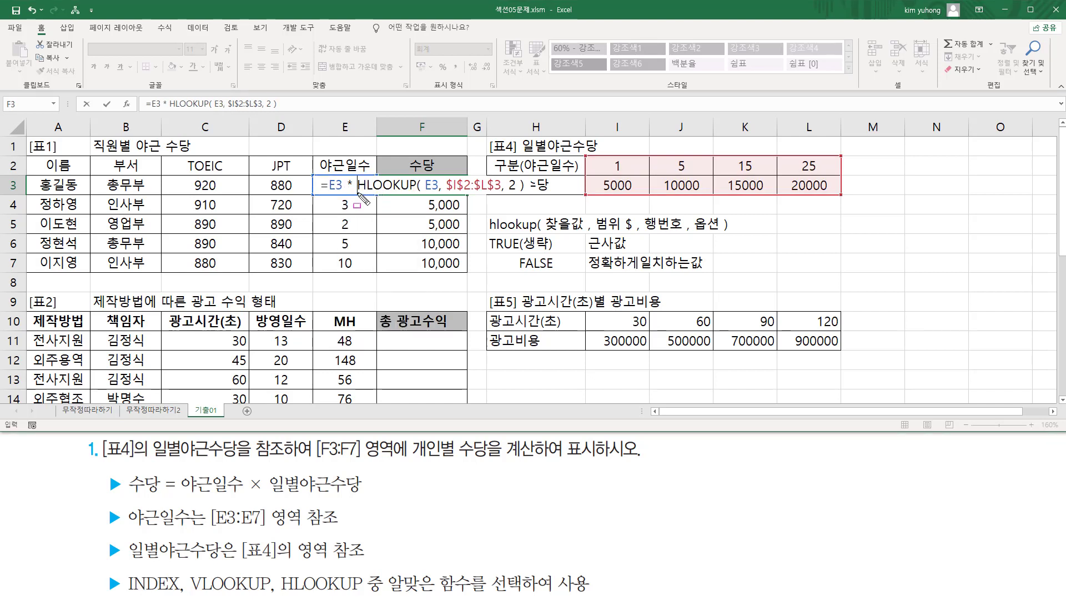
- Commit =E3 * HLOOKUP( E3, $I$2:$L$3, 2 ) in F3 and fill it down through F7
{"action": "left_click_drag", "start_coordinate": [360, 194], "coordinate": [524, 195]}
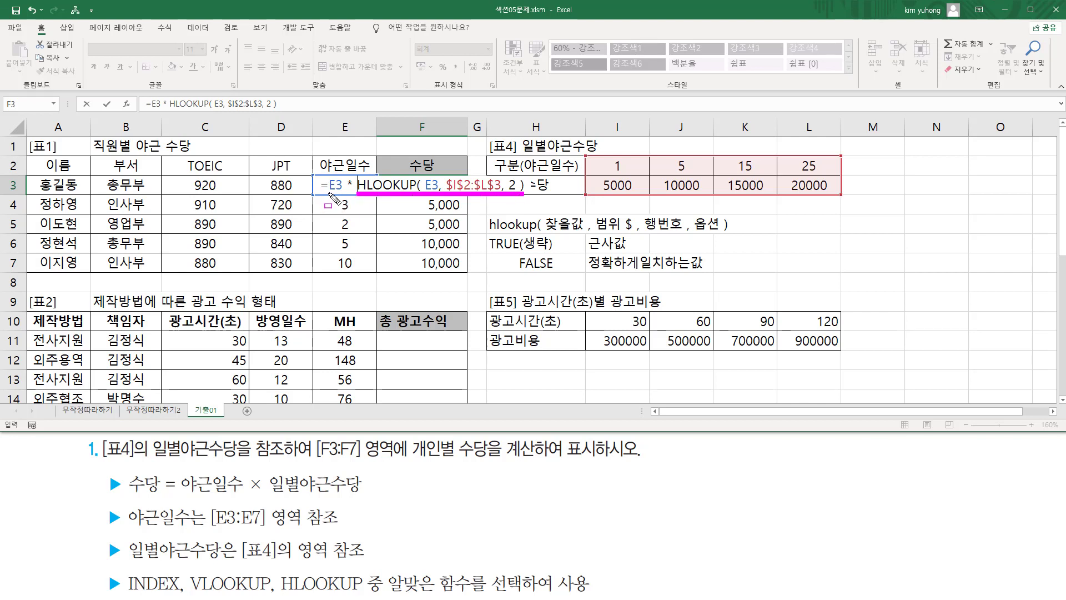
{"action": "left_click_drag", "start_coordinate": [329, 194], "coordinate": [341, 194]}
{"action": "left_click_drag", "start_coordinate": [346, 178], "coordinate": [353, 192]}
{"action": "mouse_move", "coordinate": [182, 496]}
{"action": "left_mouse_down"}
{"action": "mouse_move", "coordinate": [366, 496]}
{"action": "mouse_move", "coordinate": [365, 470]}
{"action": "left_mouse_up"}
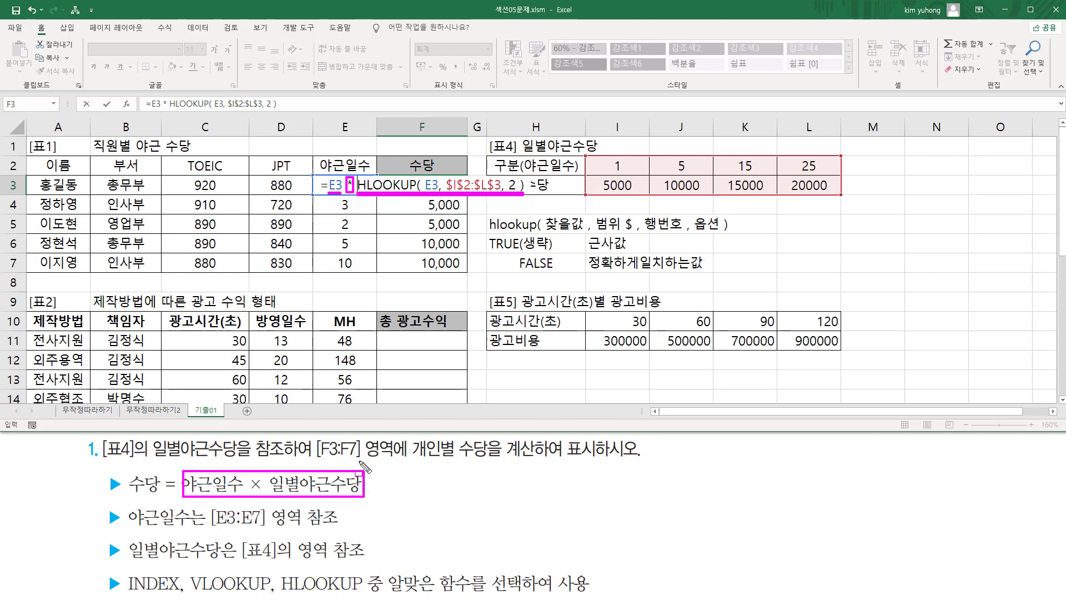
{"action": "key", "text": "Escape"}
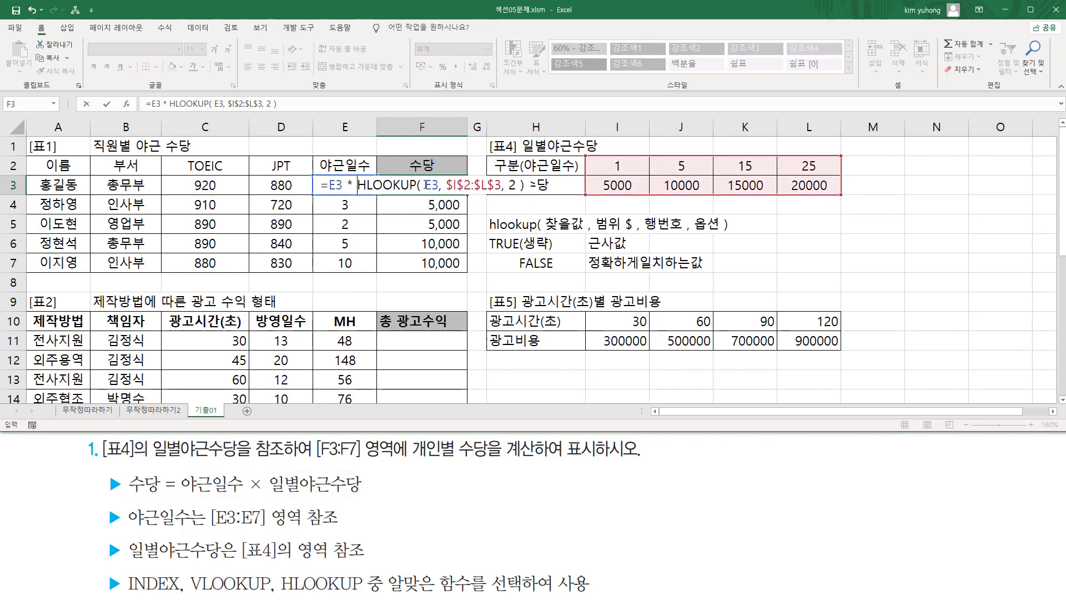
{"action": "key", "text": "Return"}
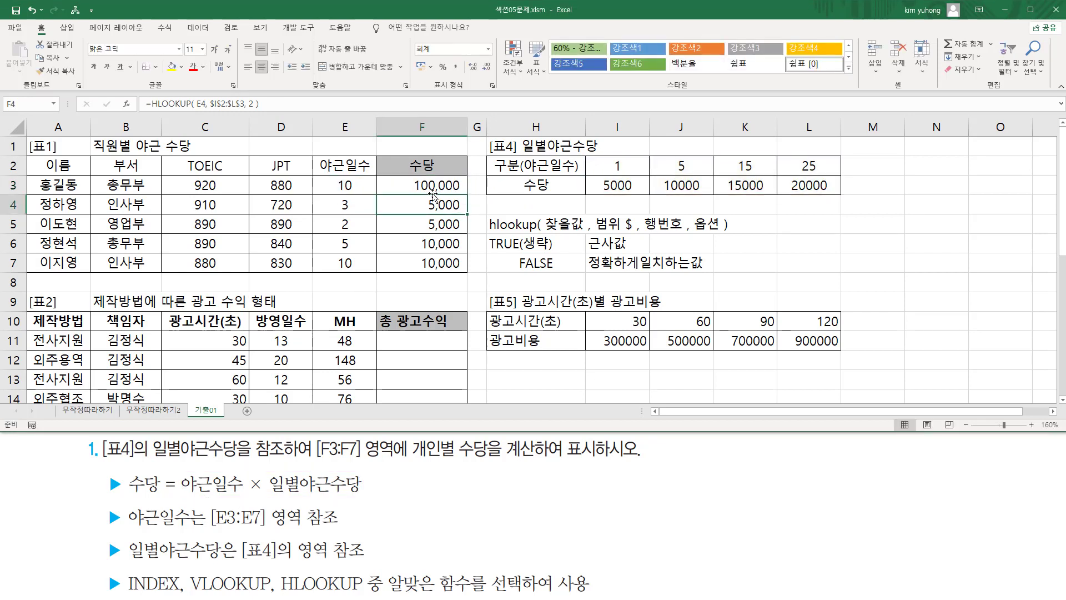
{"action": "left_click", "coordinate": [440, 185]}
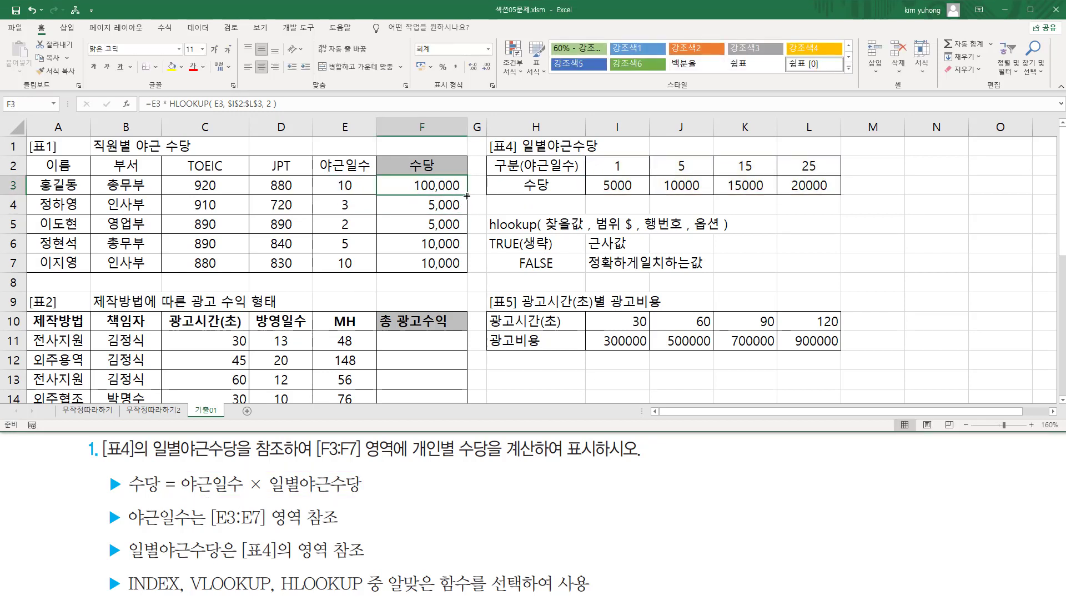
{"action": "left_click_drag", "start_coordinate": [467, 195], "coordinate": [467, 280]}
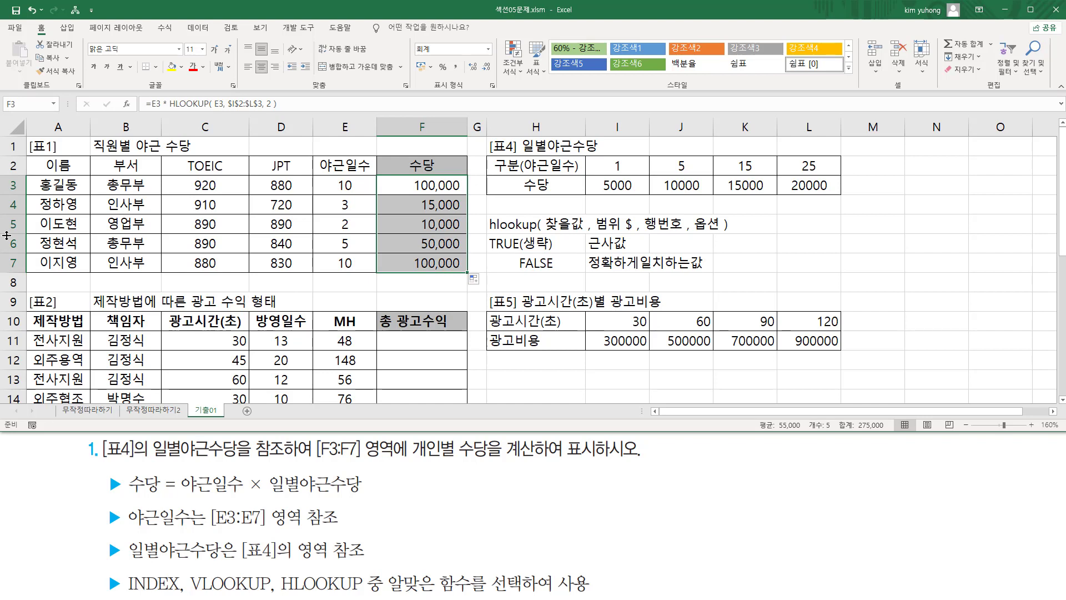
- Record the formula =E3 * HLOOKUP( E3, $I$2:$L$3, 2 ) as text in H8 and colour it red
{"action": "left_click", "coordinate": [536, 282]}
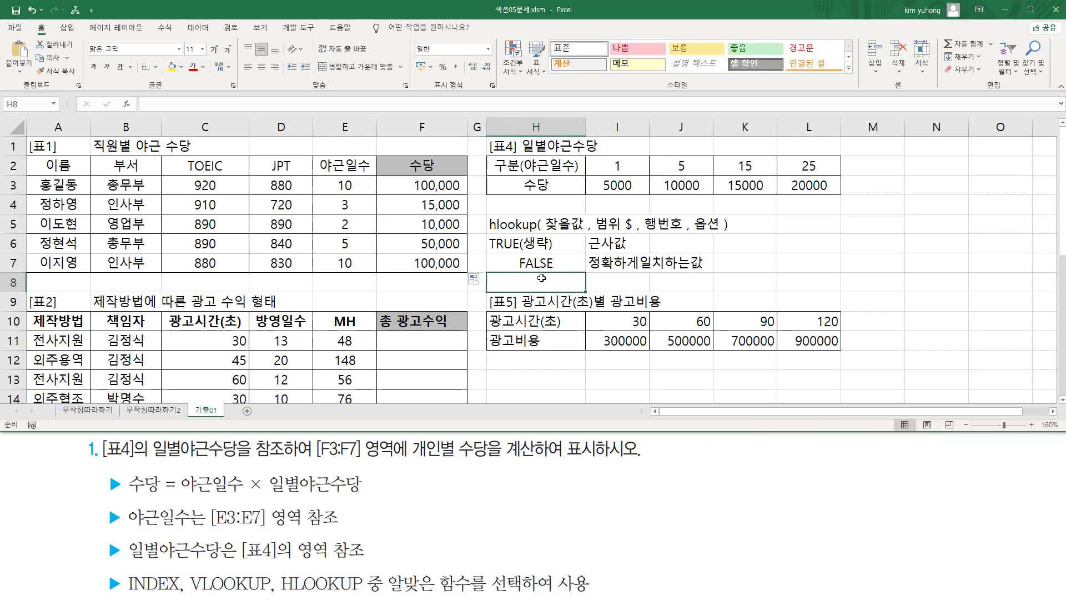
{"action": "type", "text": "'=E3 * HLOOKUP( E3, $I$2:$L$3, 2 )"}
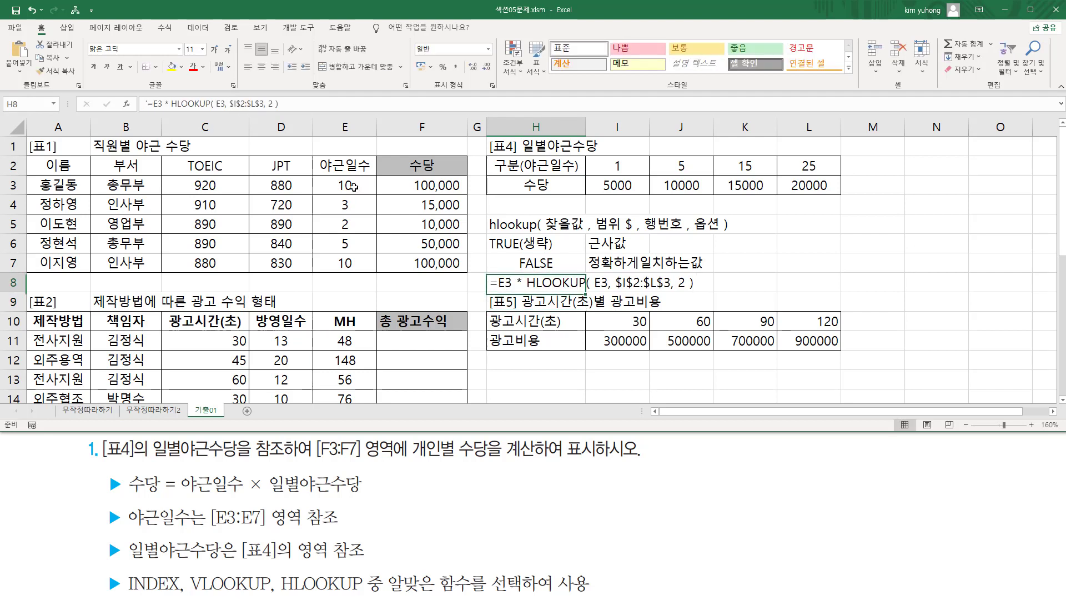
{"action": "left_click", "coordinate": [192, 67]}
{"action": "left_click", "coordinate": [809, 263]}
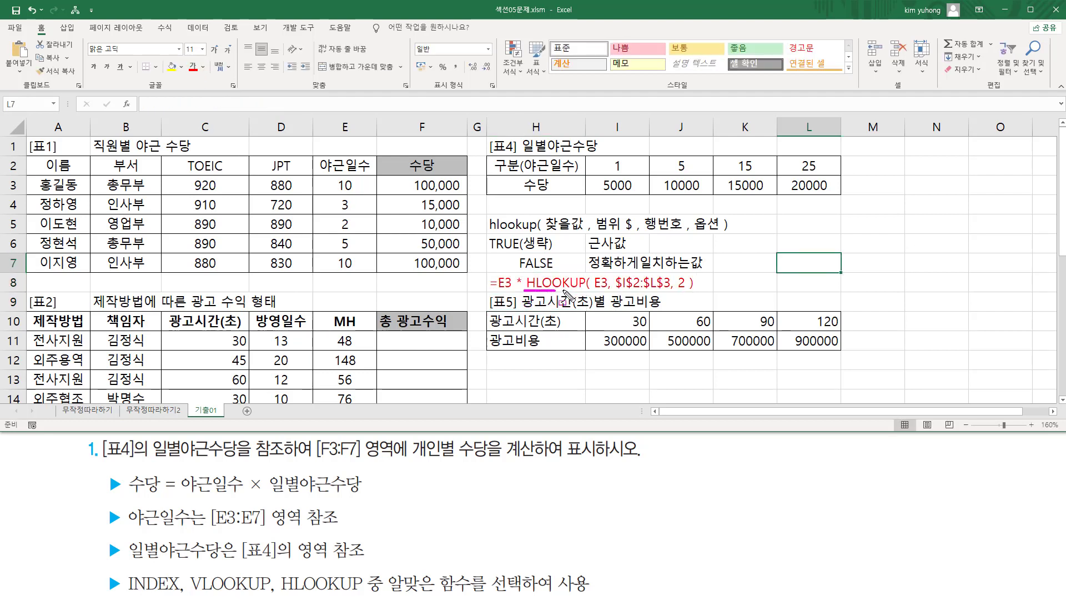
- Review the arguments of the H8 formula note against cell E3, the range I2:L3 and the allowance row of [표4]
{"action": "left_click_drag", "start_coordinate": [563, 291], "coordinate": [608, 293]}
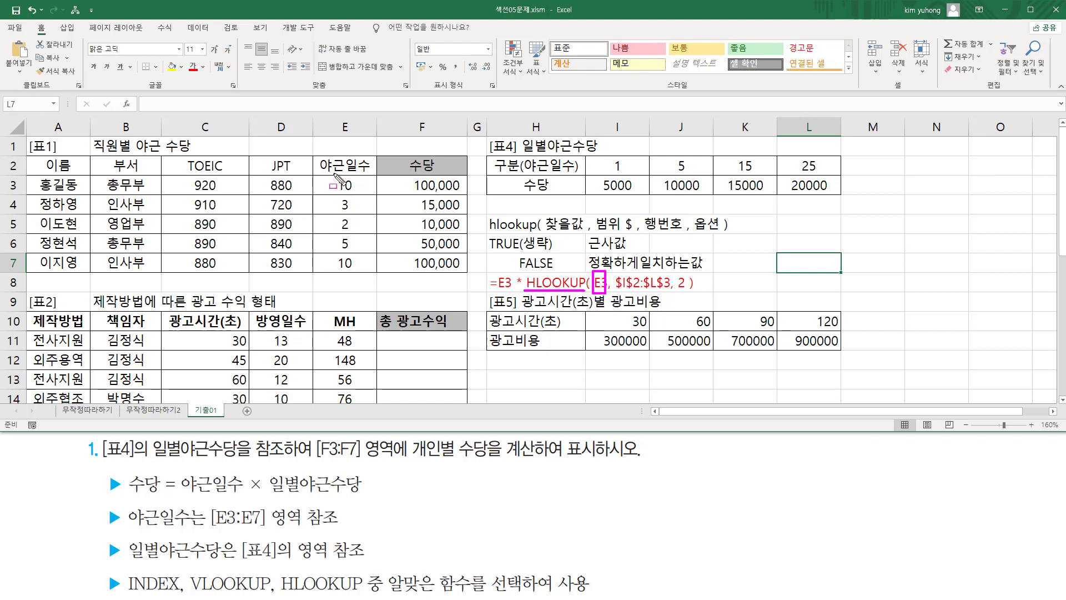
{"action": "left_click_drag", "start_coordinate": [333, 174], "coordinate": [358, 196]}
{"action": "left_click_drag", "start_coordinate": [615, 289], "coordinate": [664, 290]}
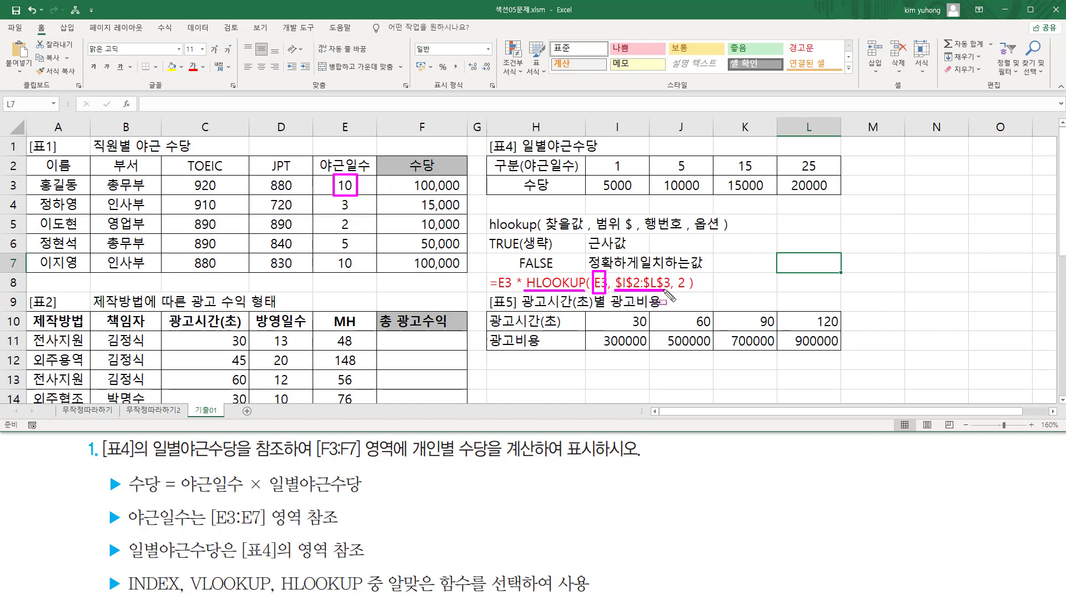
{"action": "left_click_drag", "start_coordinate": [589, 158], "coordinate": [840, 194]}
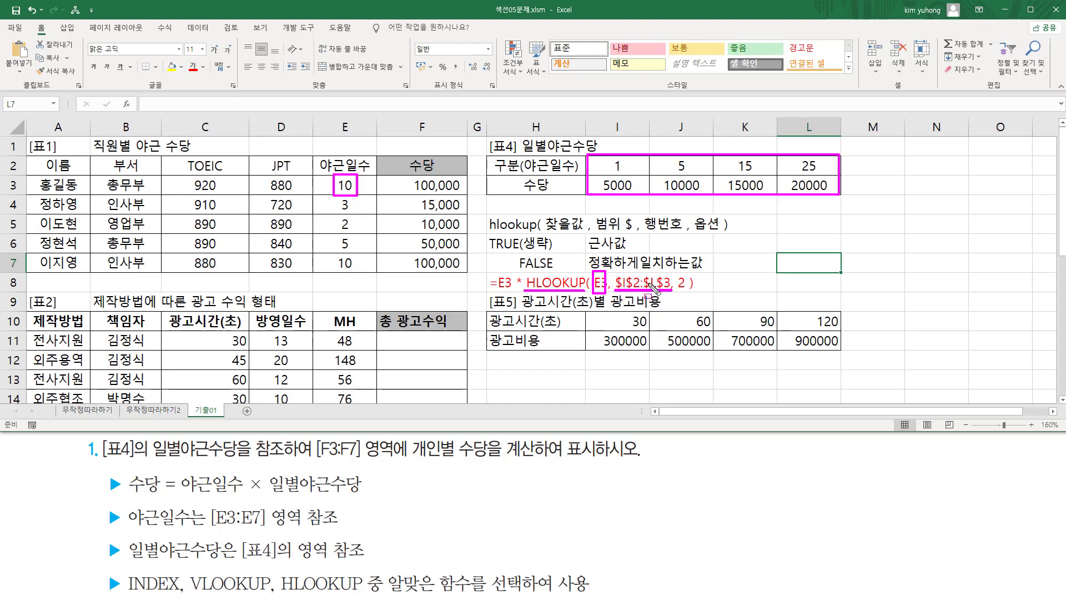
{"action": "left_click_drag", "start_coordinate": [679, 276], "coordinate": [688, 293]}
{"action": "left_click_drag", "start_coordinate": [573, 185], "coordinate": [831, 186]}
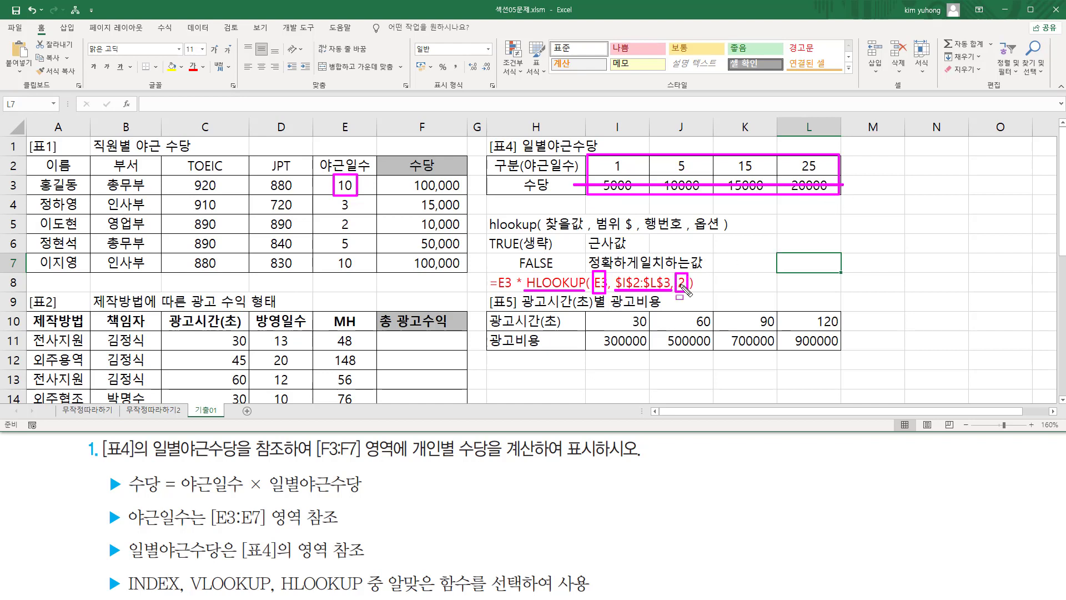
{"action": "key", "text": "Escape"}
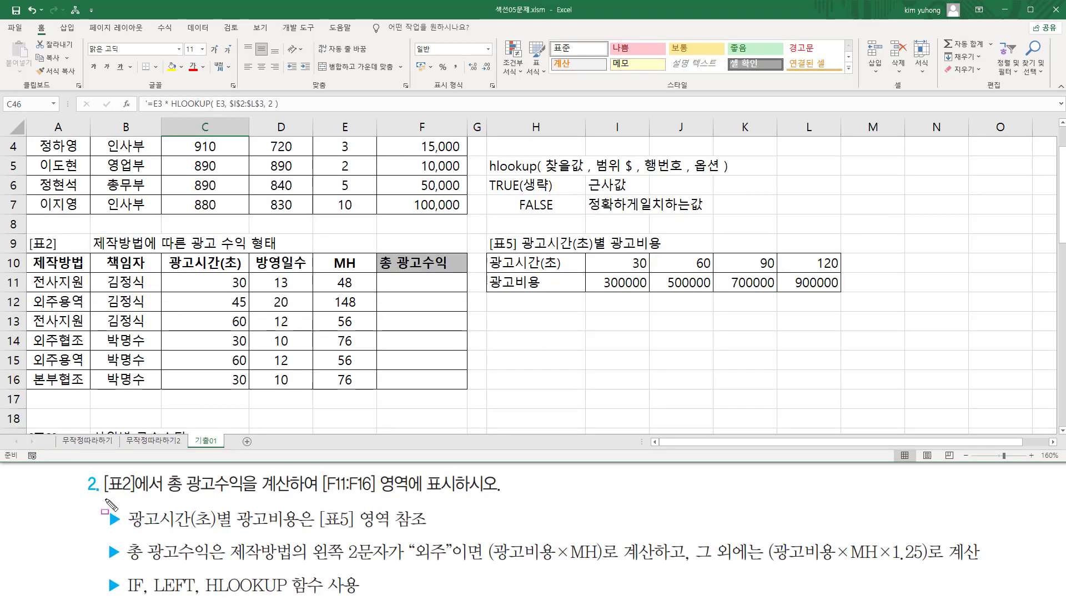
- Read task 2 and locate [표2], its result range F11:F16 and the advertising cost table [표5]
{"action": "left_click_drag", "start_coordinate": [101, 472], "coordinate": [162, 496]}
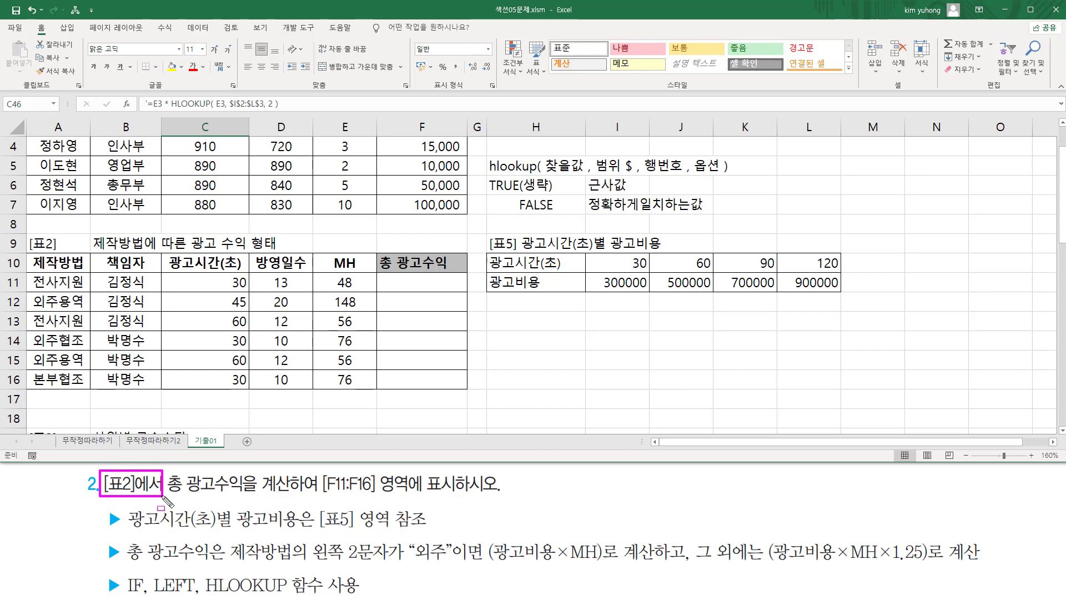
{"action": "left_click_drag", "start_coordinate": [28, 237], "coordinate": [469, 392]}
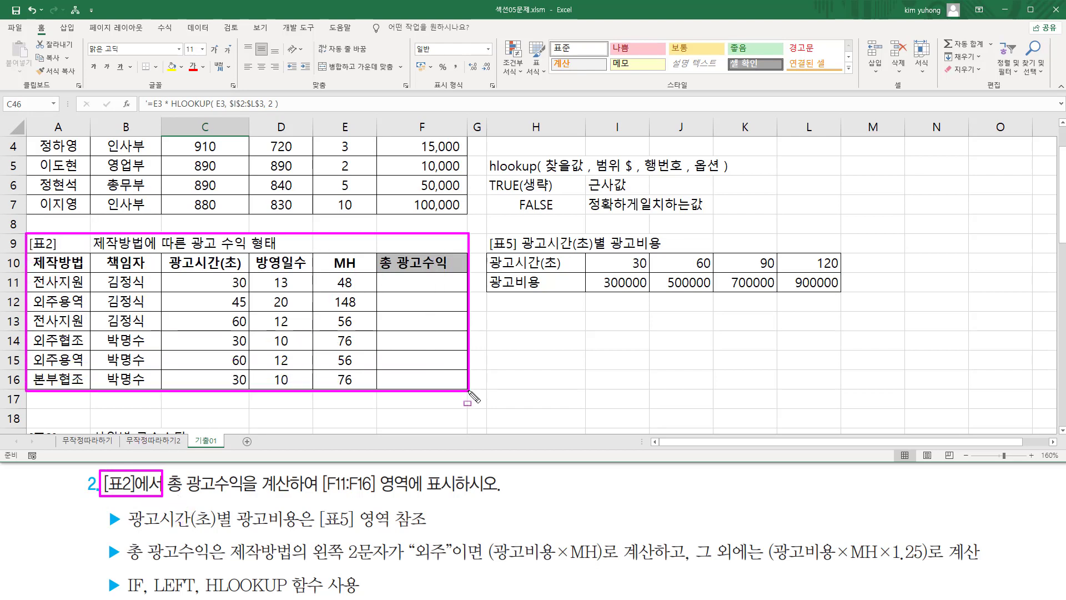
{"action": "left_click_drag", "start_coordinate": [166, 493], "coordinate": [284, 493]}
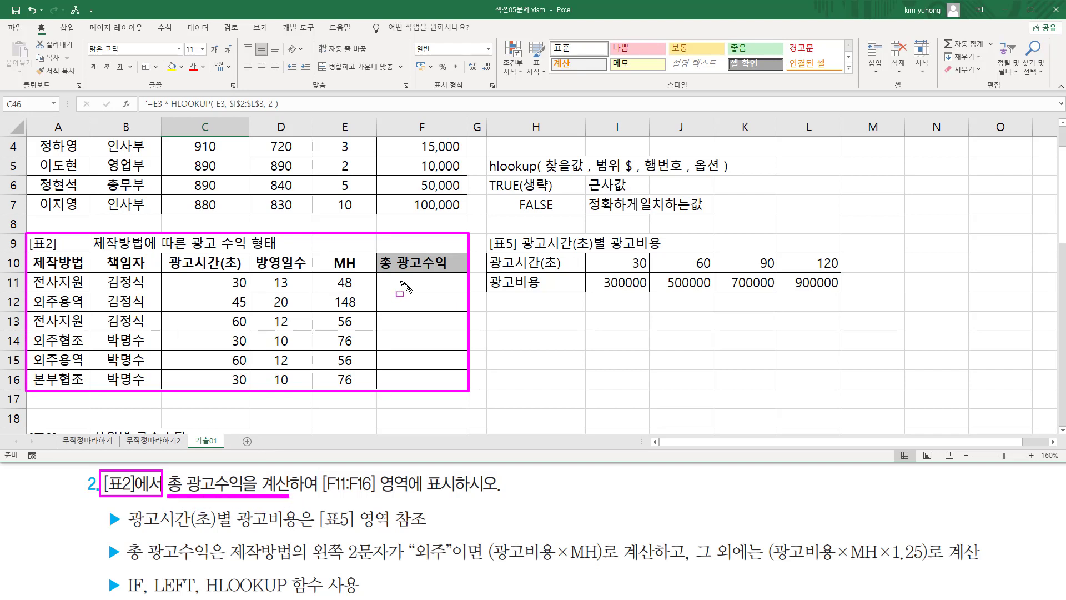
{"action": "mouse_move", "coordinate": [394, 277]}
{"action": "left_mouse_down"}
{"action": "mouse_move", "coordinate": [455, 373]}
{"action": "mouse_move", "coordinate": [446, 389]}
{"action": "left_mouse_up"}
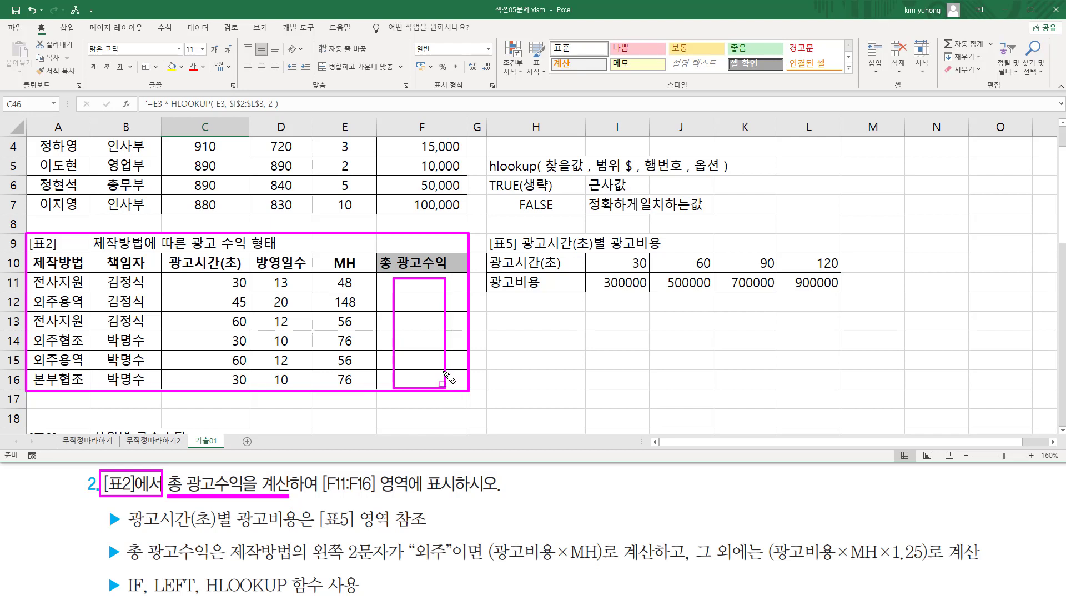
{"action": "left_click_drag", "start_coordinate": [128, 530], "coordinate": [429, 534]}
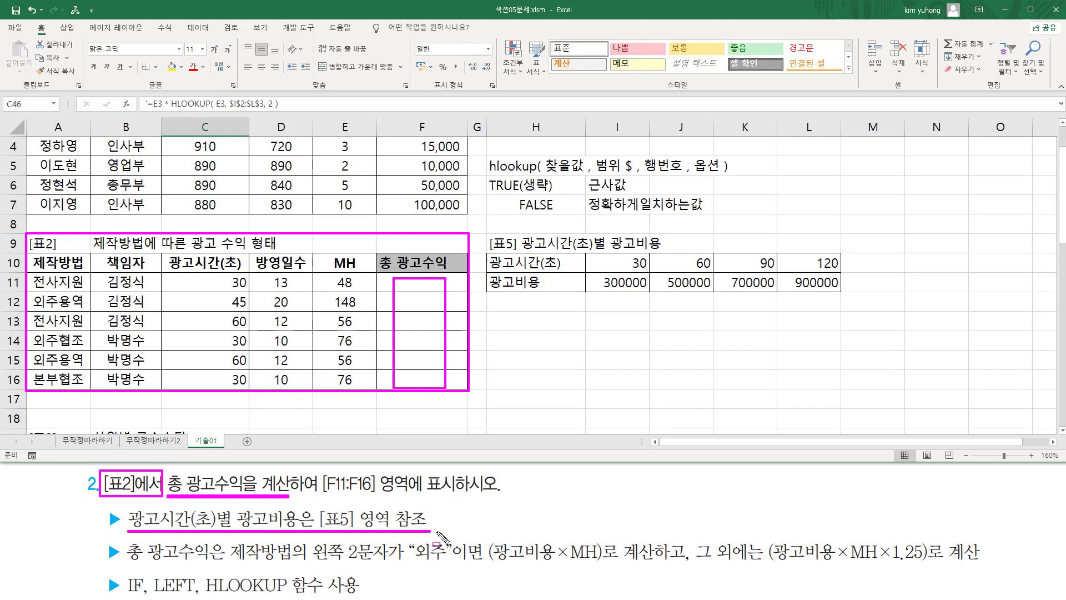
{"action": "mouse_move", "coordinate": [487, 235]}
{"action": "left_mouse_down"}
{"action": "mouse_move", "coordinate": [555, 286]}
{"action": "mouse_move", "coordinate": [844, 294]}
{"action": "left_mouse_up"}
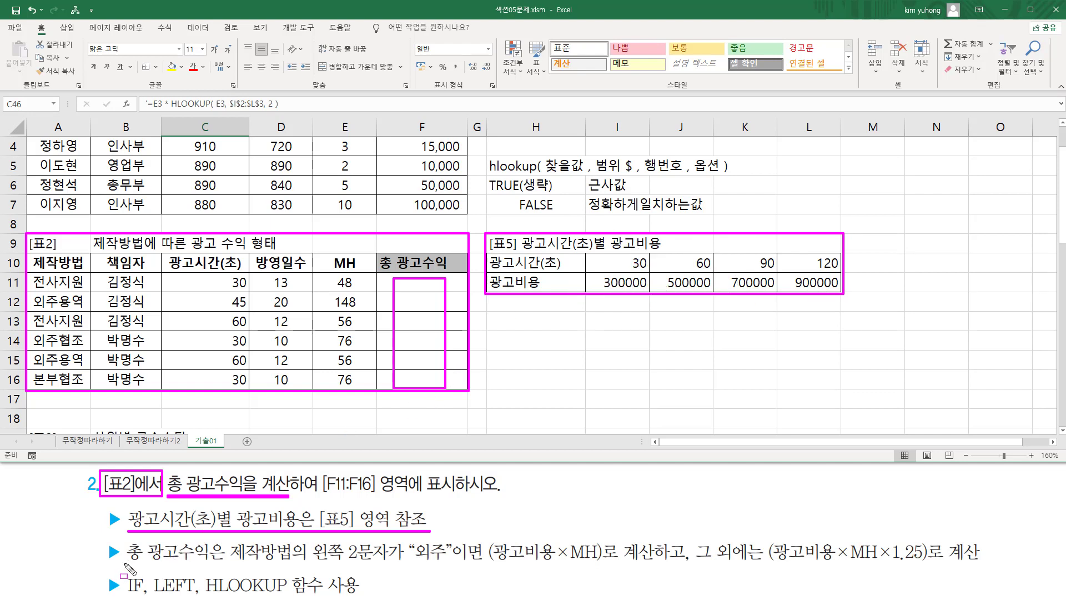
- Read the 총 광고수익 calculation rule and relate its conditions, MH and 광고비용 terms to [표2], [표5] and the HLOOKUP function
{"action": "left_click_drag", "start_coordinate": [125, 563], "coordinate": [225, 562]}
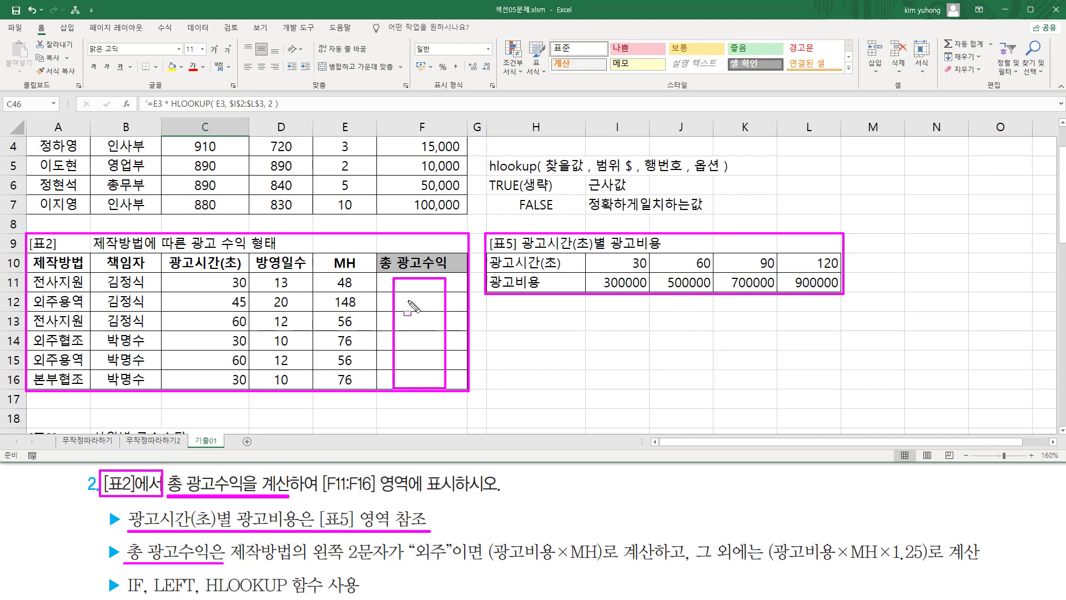
{"action": "key", "text": "e"}
{"action": "left_click_drag", "start_coordinate": [397, 277], "coordinate": [453, 383]}
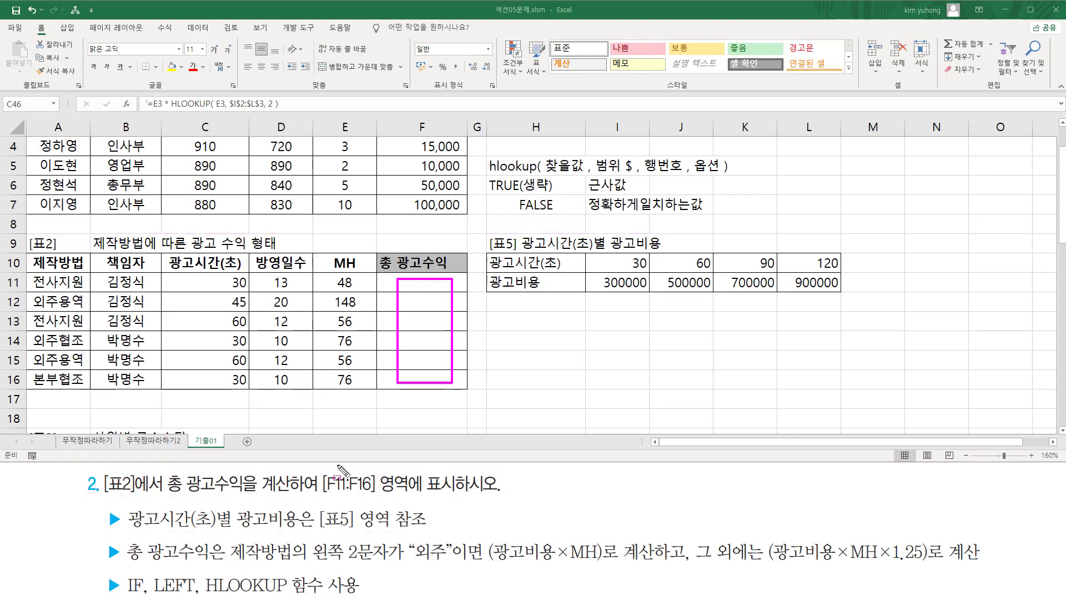
{"action": "left_click_drag", "start_coordinate": [126, 558], "coordinate": [609, 570]}
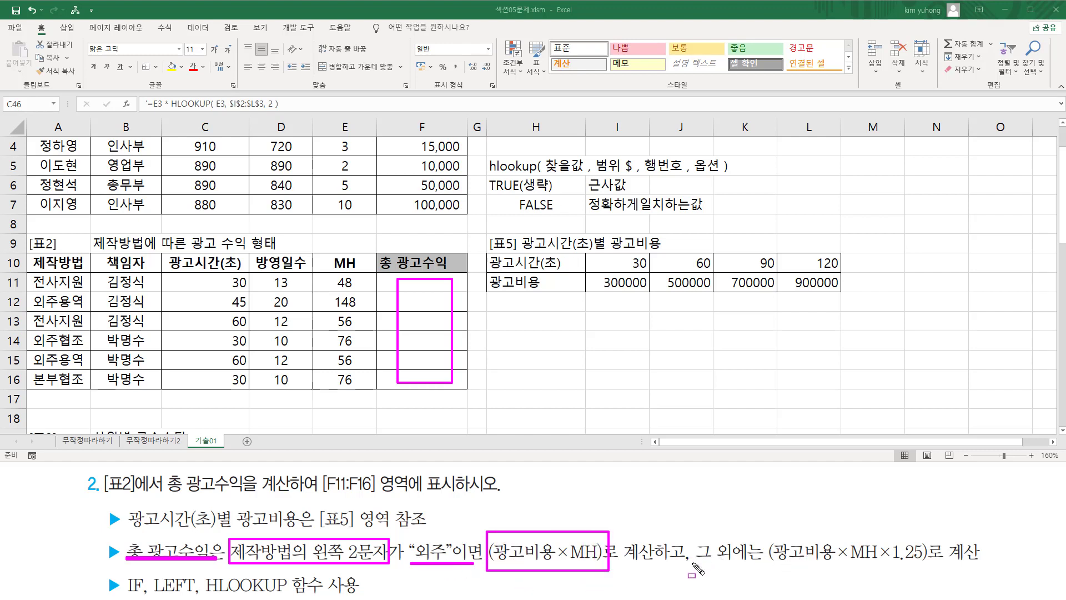
{"action": "left_click_drag", "start_coordinate": [692, 562], "coordinate": [933, 569]}
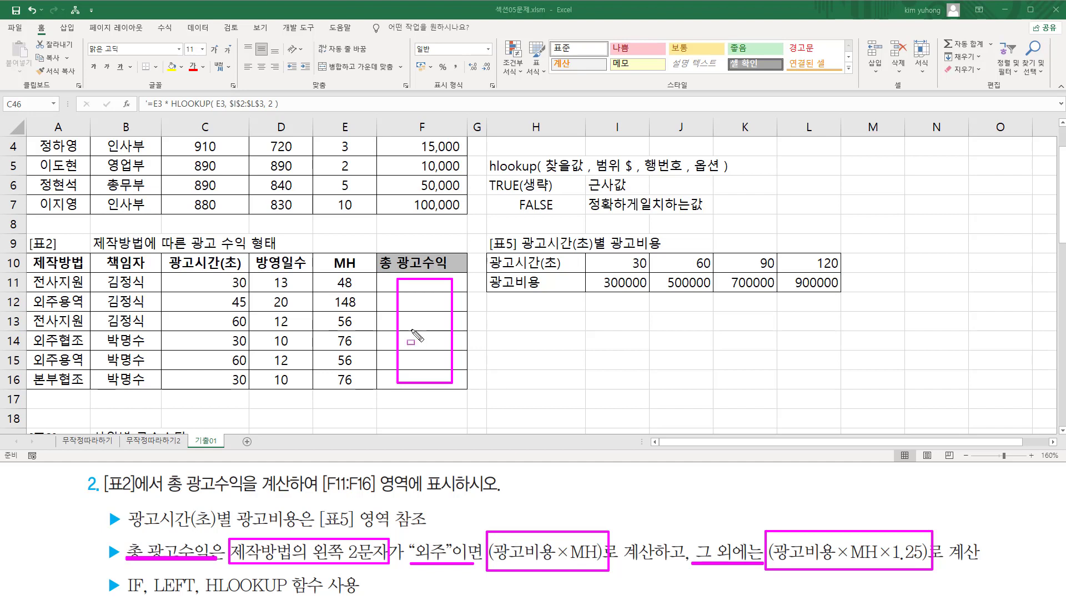
{"action": "left_click_drag", "start_coordinate": [336, 272], "coordinate": [367, 393]}
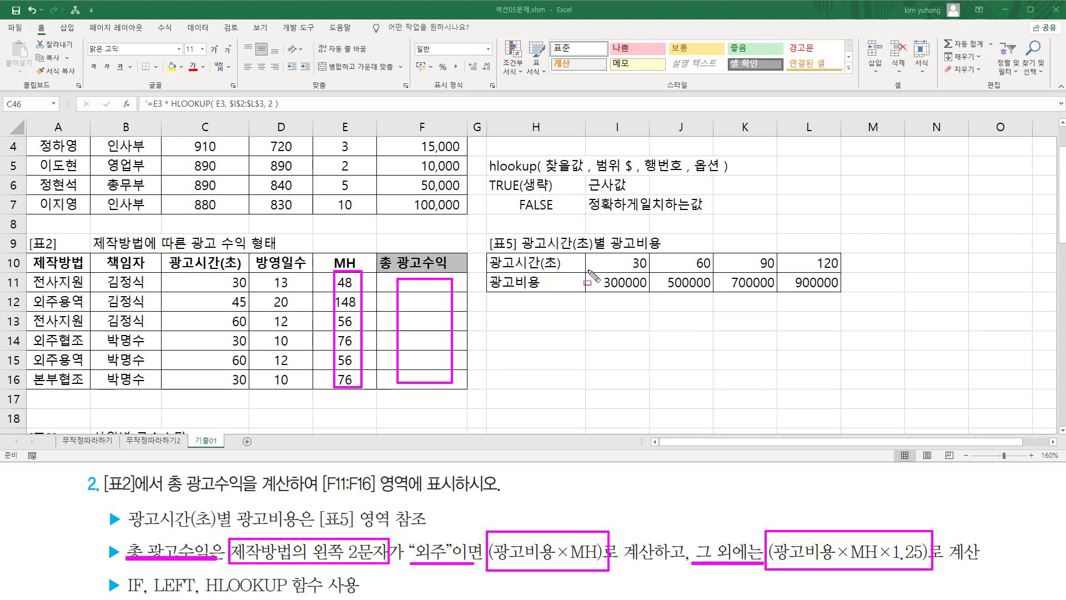
{"action": "left_click_drag", "start_coordinate": [584, 248], "coordinate": [850, 295]}
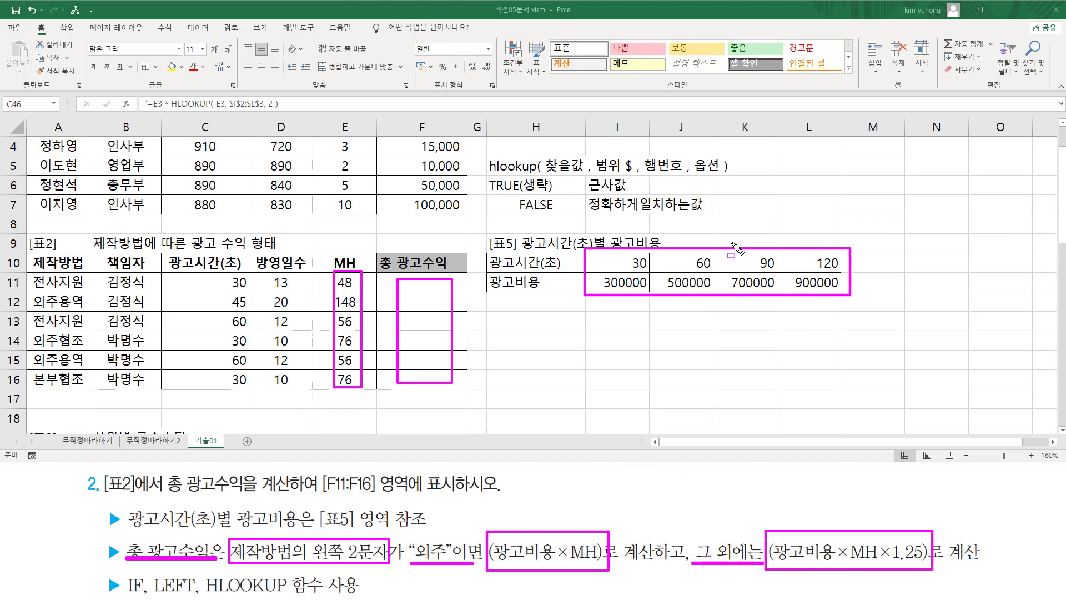
{"action": "left_click_drag", "start_coordinate": [851, 564], "coordinate": [882, 563]}
{"action": "left_click_drag", "start_coordinate": [882, 546], "coordinate": [924, 567]}
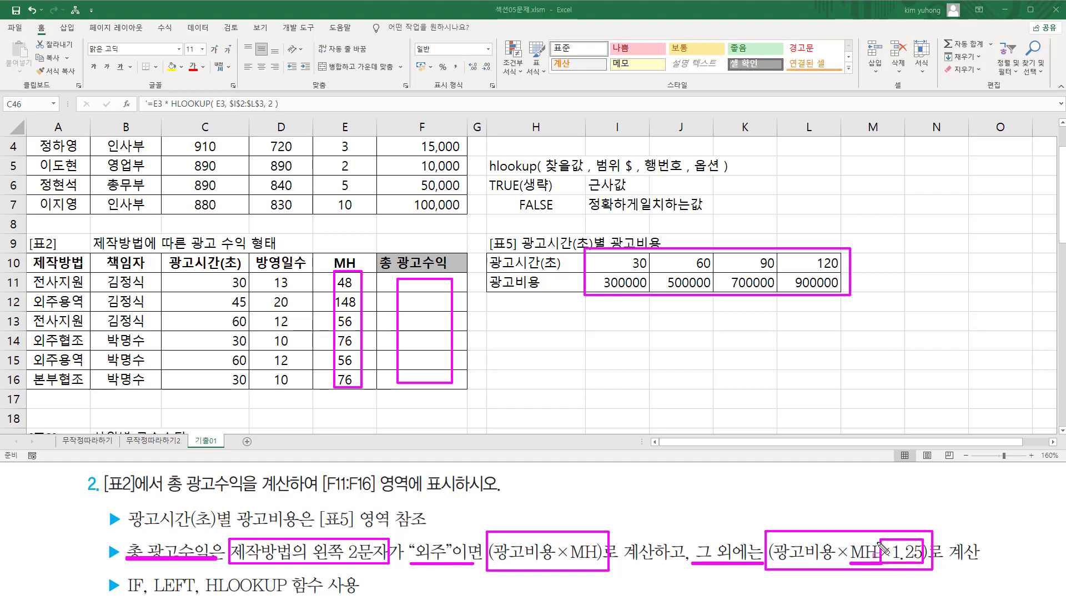
{"action": "mouse_move", "coordinate": [482, 228]}
{"action": "left_mouse_down"}
{"action": "mouse_move", "coordinate": [514, 313]}
{"action": "mouse_move", "coordinate": [858, 302]}
{"action": "left_mouse_up"}
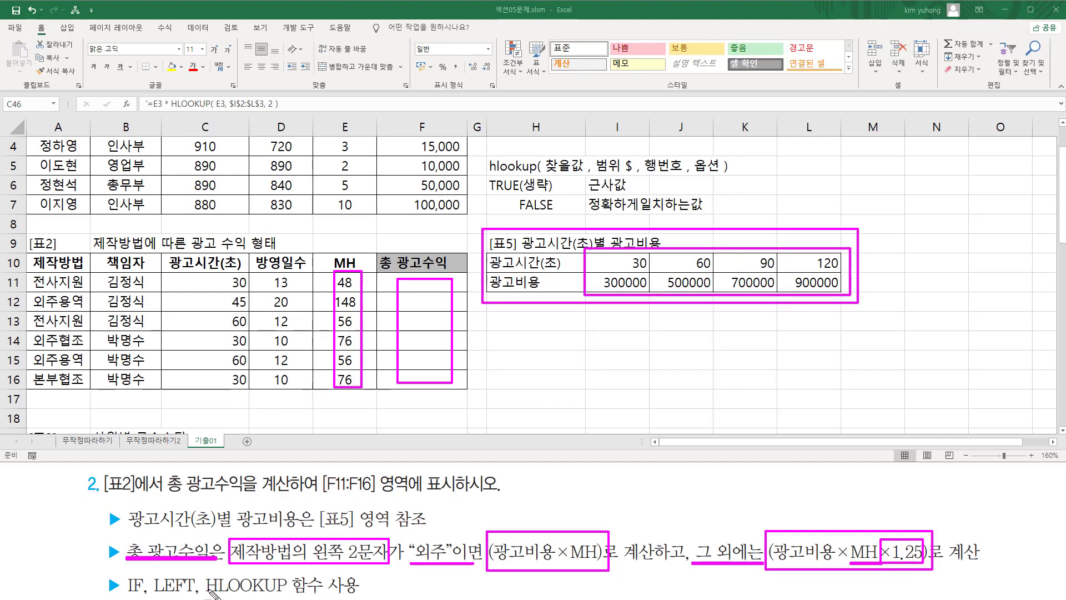
{"action": "mouse_move", "coordinate": [207, 595]}
{"action": "left_mouse_down"}
{"action": "mouse_move", "coordinate": [293, 594]}
{"action": "mouse_move", "coordinate": [292, 578]}
{"action": "left_mouse_up"}
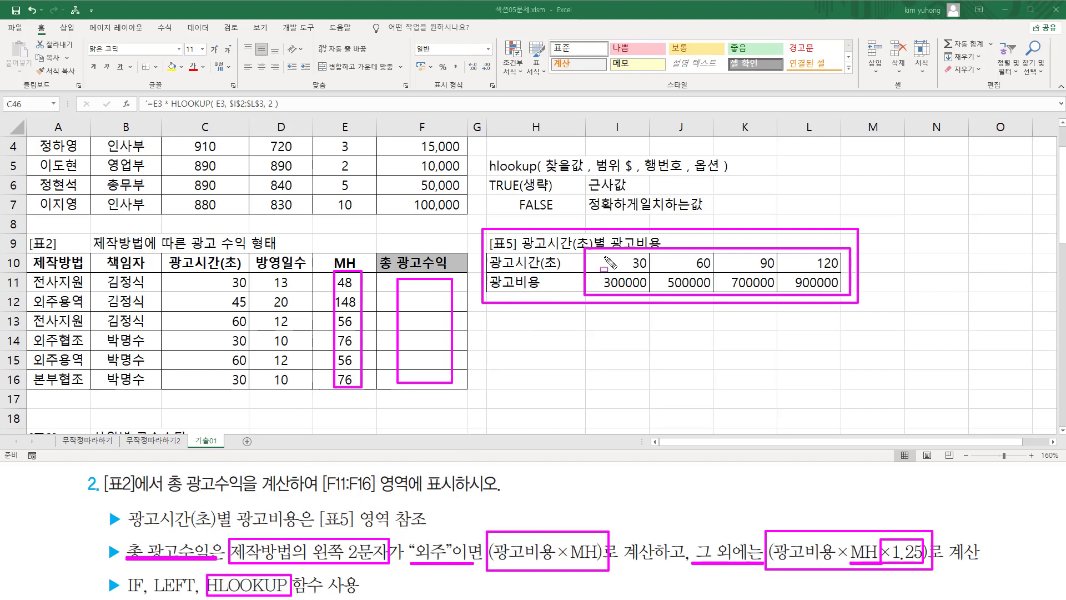
- Examine how HLOOKUP suits the rows of [표5] and how LEFT and IF apply to the 제작방법 column for "외주"
{"action": "key", "text": "Delete"}
{"action": "mouse_move", "coordinate": [586, 251]}
{"action": "left_mouse_down"}
{"action": "mouse_move", "coordinate": [715, 287]}
{"action": "mouse_move", "coordinate": [846, 292]}
{"action": "left_mouse_up"}
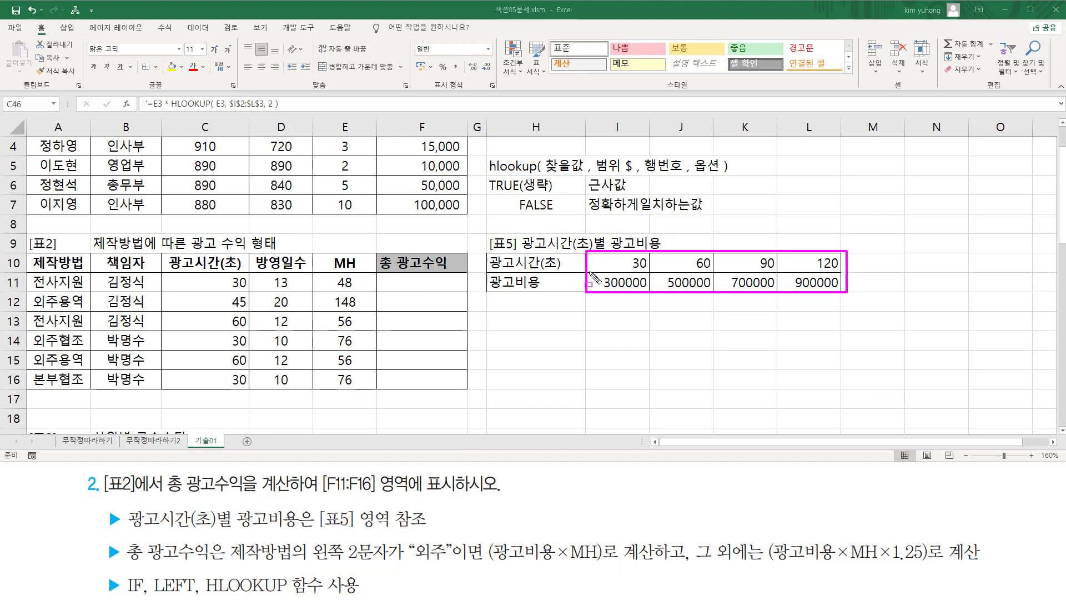
{"action": "left_click_drag", "start_coordinate": [575, 261], "coordinate": [880, 261]}
{"action": "left_click_drag", "start_coordinate": [575, 282], "coordinate": [868, 282]}
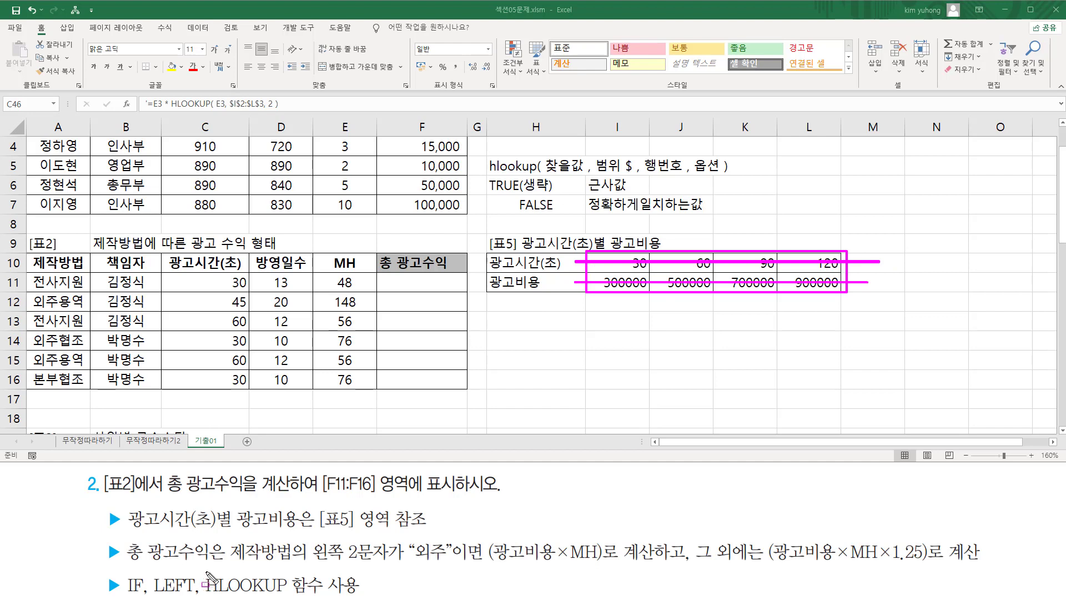
{"action": "left_click_drag", "start_coordinate": [208, 589], "coordinate": [289, 598]}
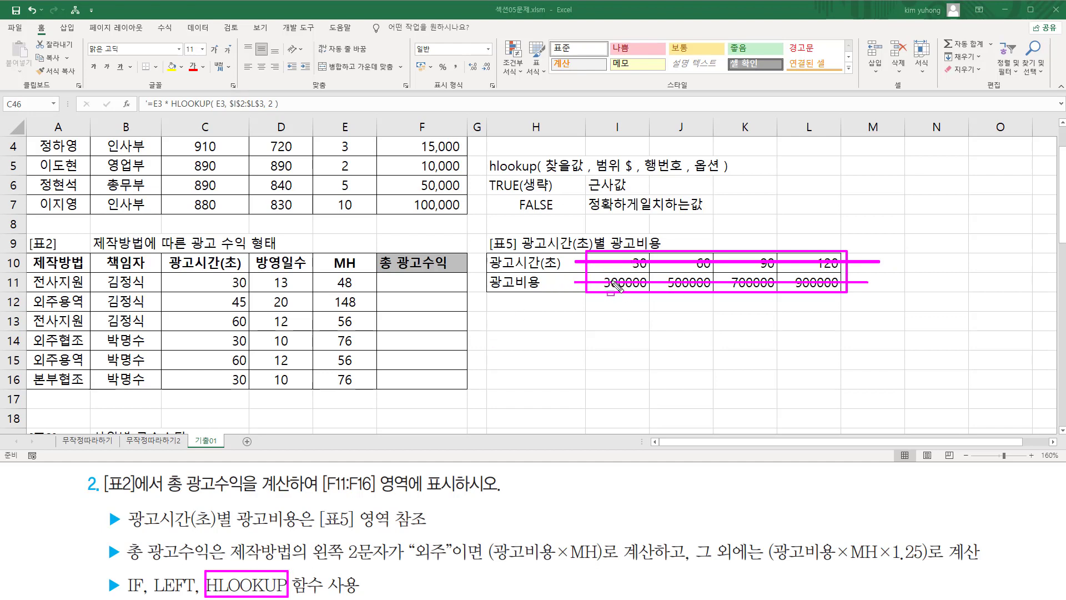
{"action": "mouse_move", "coordinate": [228, 537]}
{"action": "left_mouse_down"}
{"action": "mouse_move", "coordinate": [299, 565]}
{"action": "mouse_move", "coordinate": [388, 564]}
{"action": "left_mouse_up"}
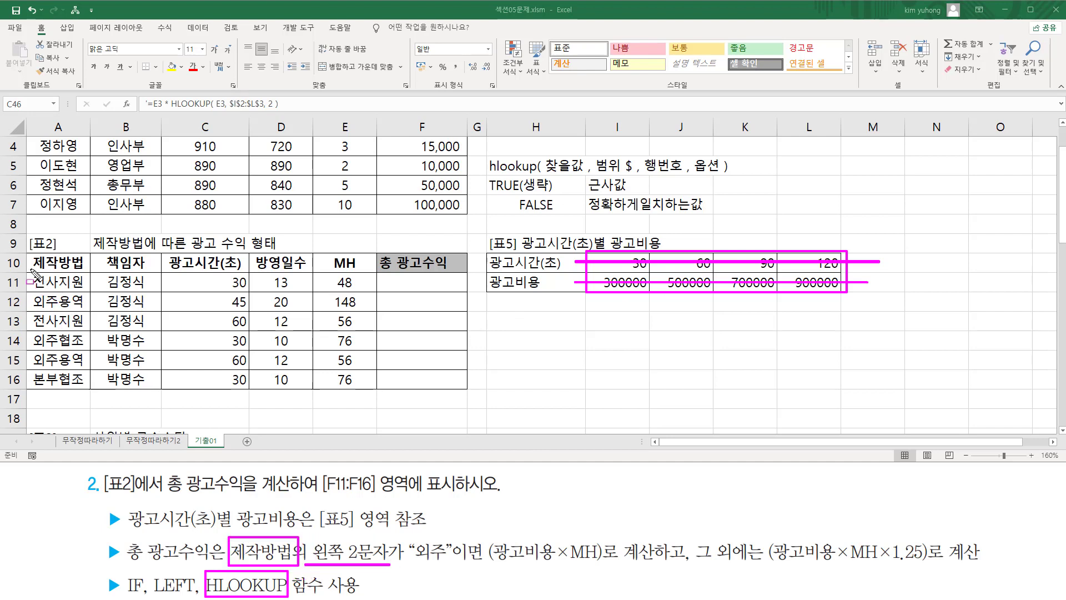
{"action": "mouse_move", "coordinate": [31, 269]}
{"action": "left_mouse_down"}
{"action": "mouse_move", "coordinate": [50, 291]}
{"action": "mouse_move", "coordinate": [90, 296]}
{"action": "mouse_move", "coordinate": [88, 395]}
{"action": "left_mouse_up"}
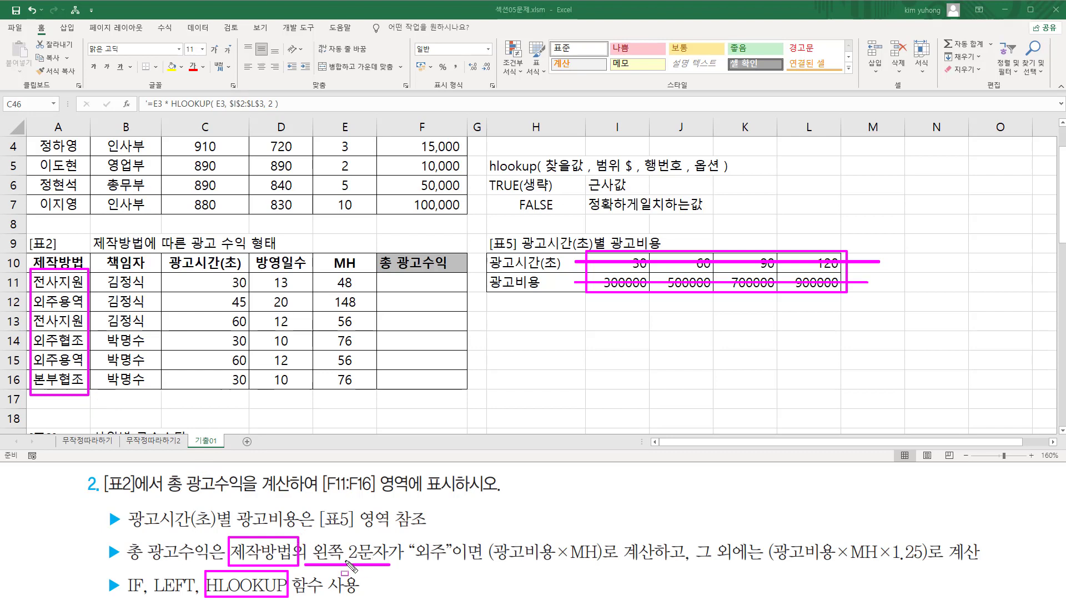
{"action": "left_click_drag", "start_coordinate": [35, 273], "coordinate": [62, 390]}
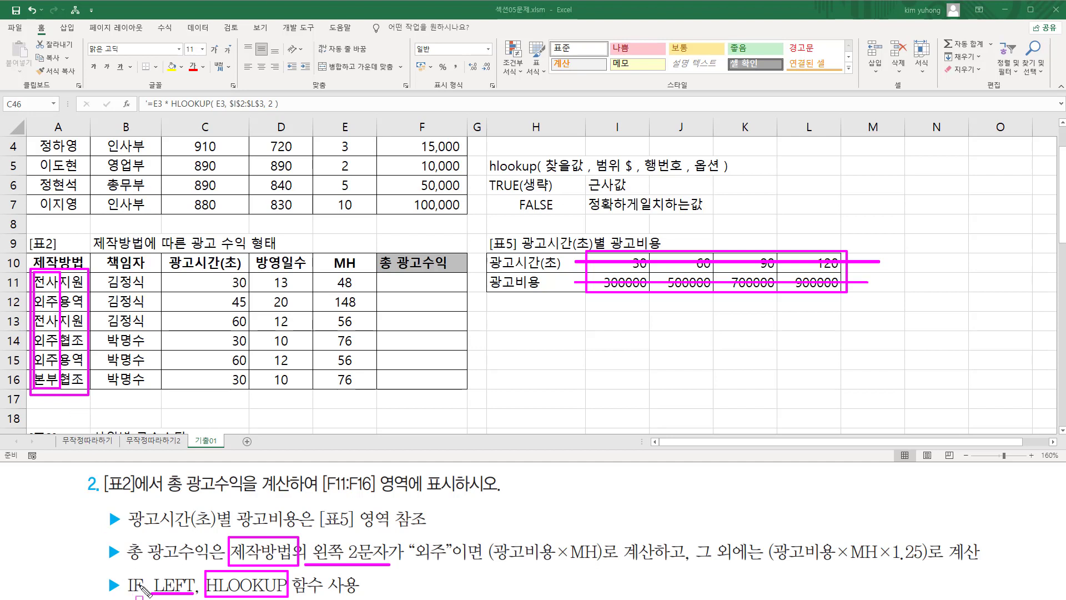
{"action": "left_click_drag", "start_coordinate": [123, 569], "coordinate": [146, 598]}
{"action": "mouse_move", "coordinate": [413, 564]}
{"action": "left_mouse_down"}
{"action": "mouse_move", "coordinate": [447, 539]}
{"action": "mouse_move", "coordinate": [602, 560]}
{"action": "left_mouse_up"}
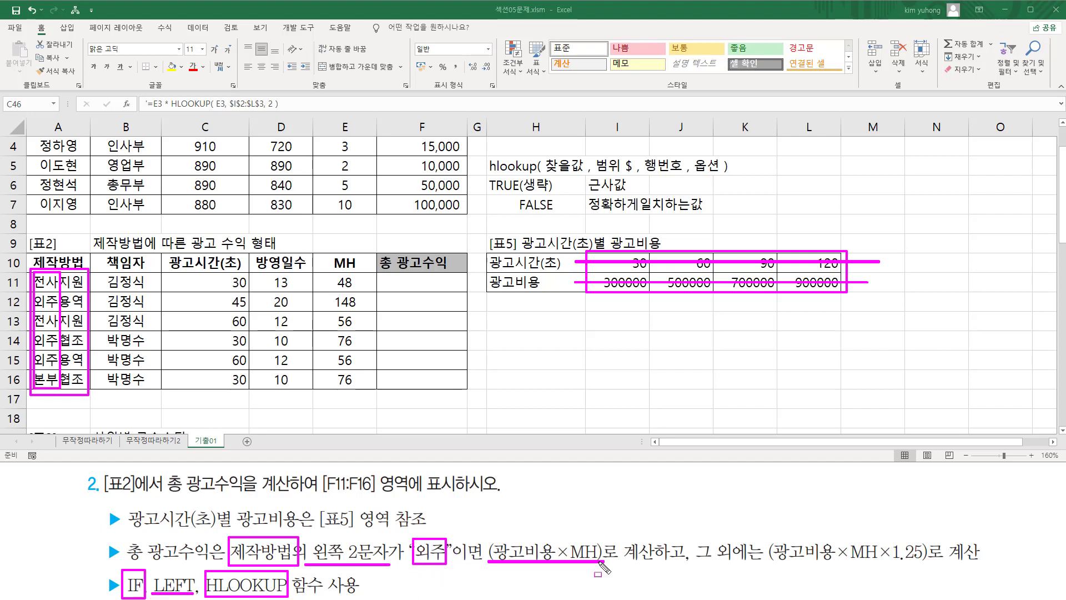
{"action": "left_click_drag", "start_coordinate": [780, 561], "coordinate": [936, 561]}
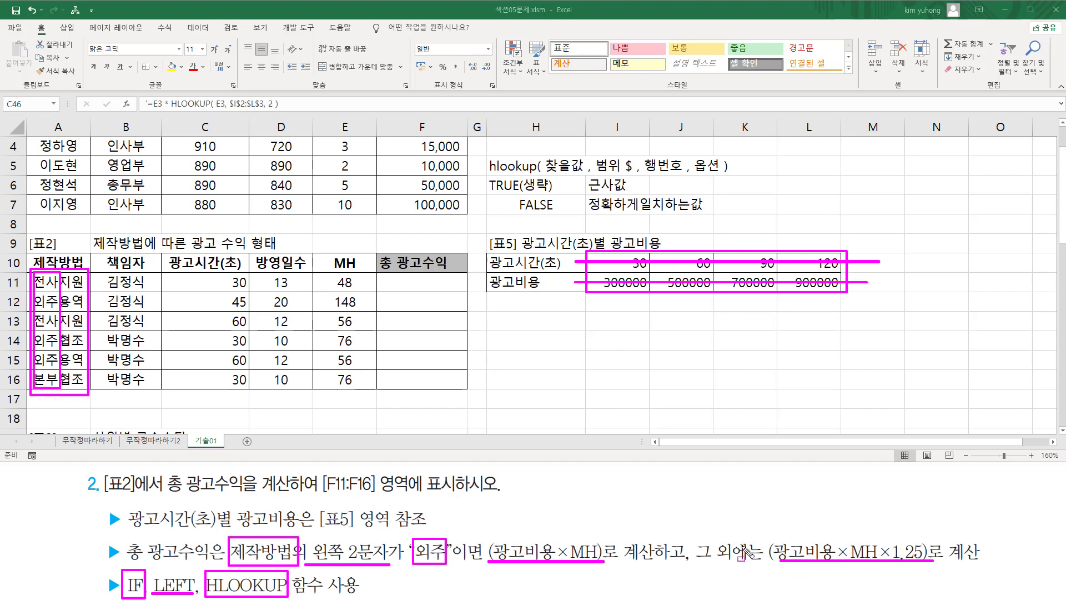
{"action": "key", "text": "Escape"}
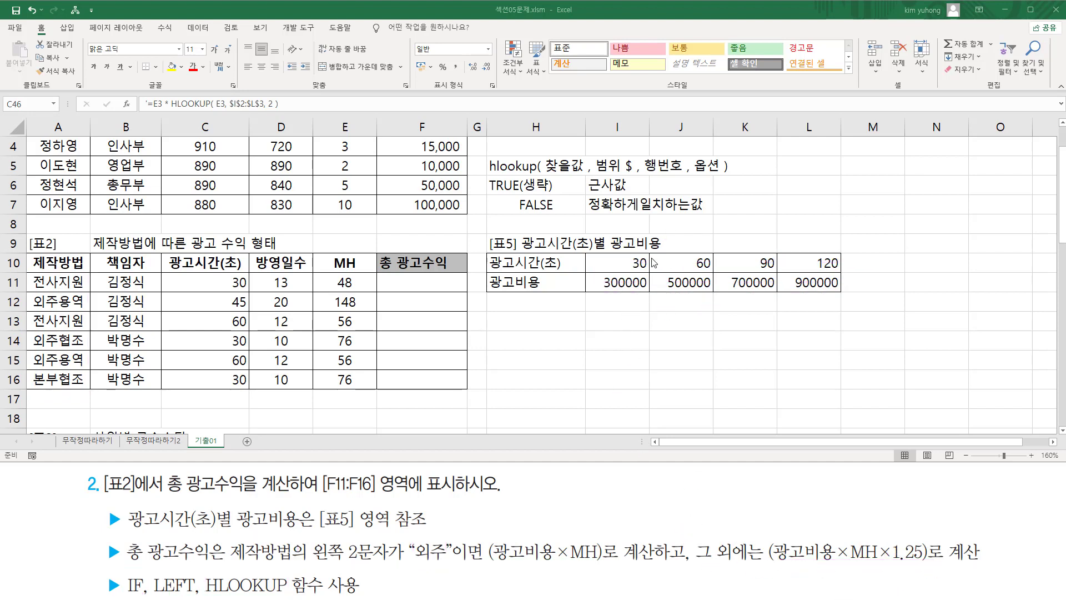
- Start an HLOOKUP formula in F11 to look up the advertising cost from [표5]
{"action": "left_click_drag", "start_coordinate": [583, 253], "coordinate": [854, 295]}
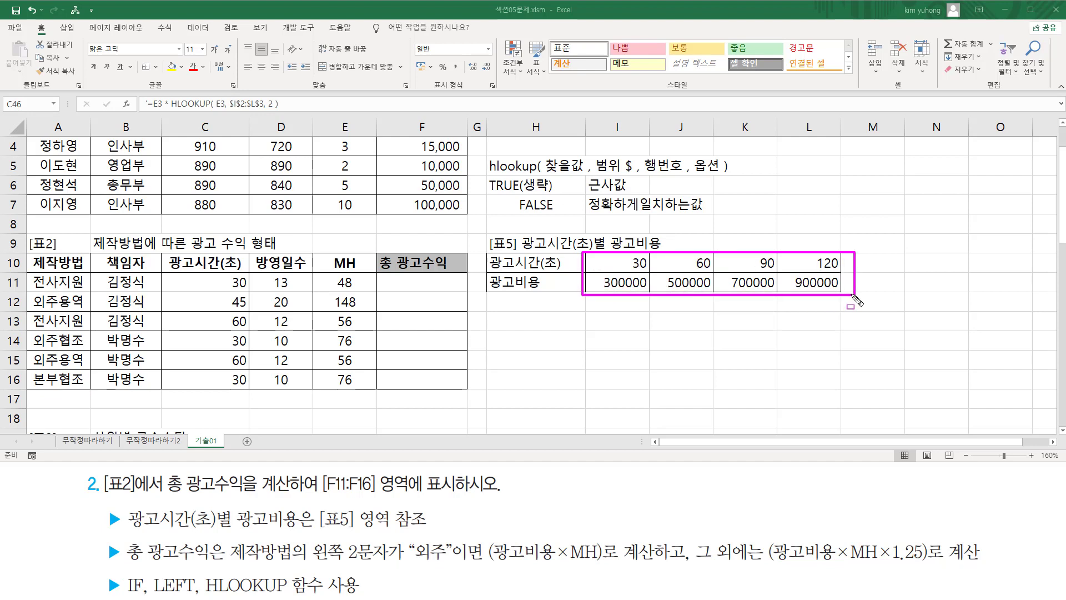
{"action": "left_click_drag", "start_coordinate": [598, 272], "coordinate": [845, 292]}
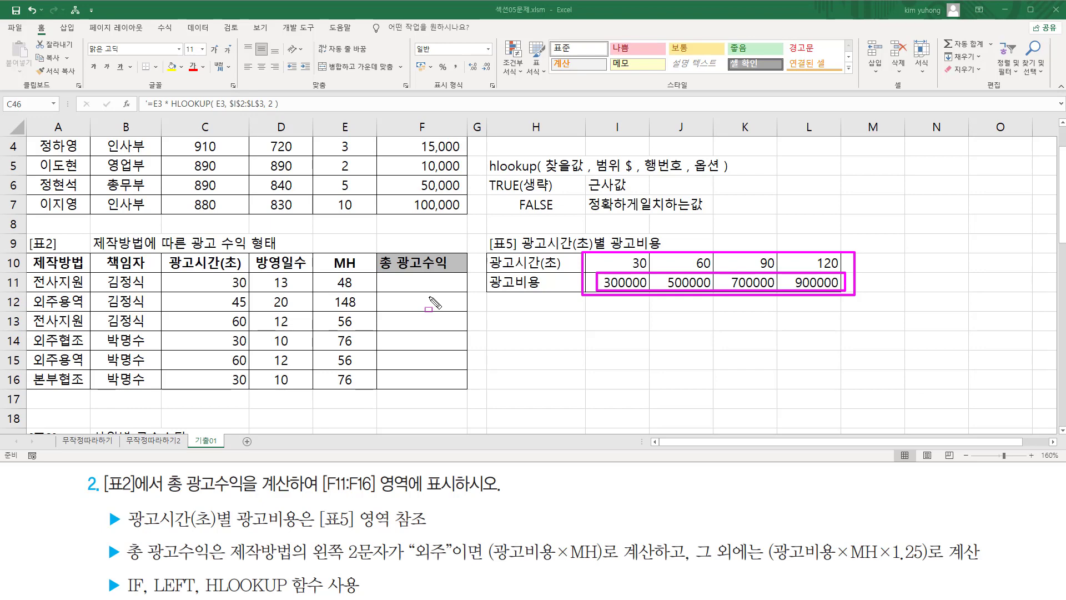
{"action": "key", "text": "Escape"}
{"action": "type", "text": "="}
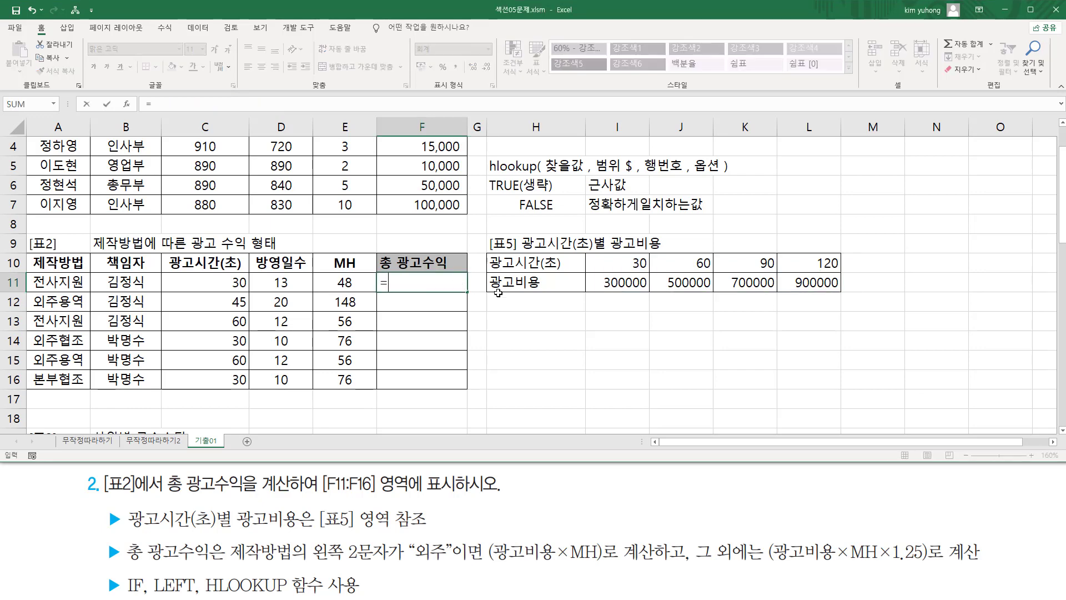
{"action": "type", "text": "hlo"}
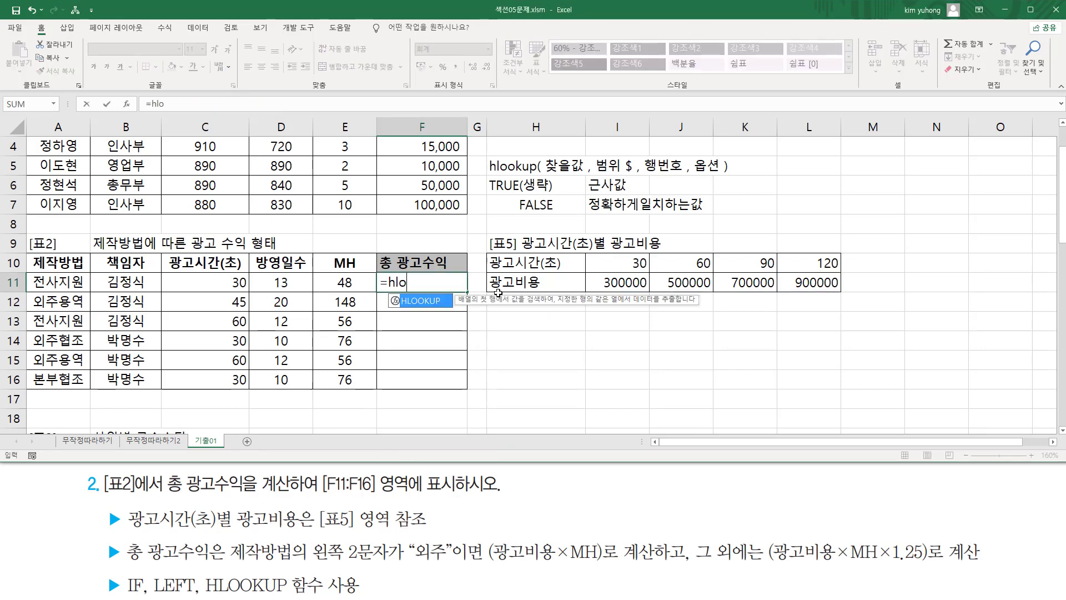
{"action": "key", "text": "Tab"}
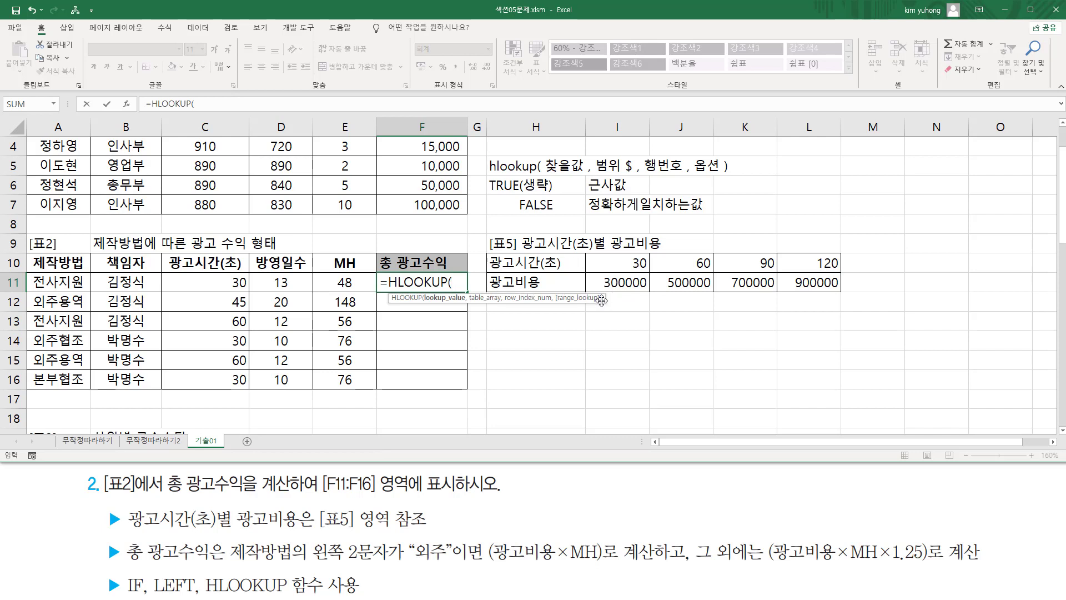
- Match the 광고시간(초) row of [표5] to [표2] and set C11 as the lookup value in the F11 HLOOKUP formula
{"action": "mouse_move", "coordinate": [595, 294]}
{"action": "left_mouse_down"}
{"action": "mouse_move", "coordinate": [654, 275]}
{"action": "mouse_move", "coordinate": [850, 272]}
{"action": "left_mouse_up"}
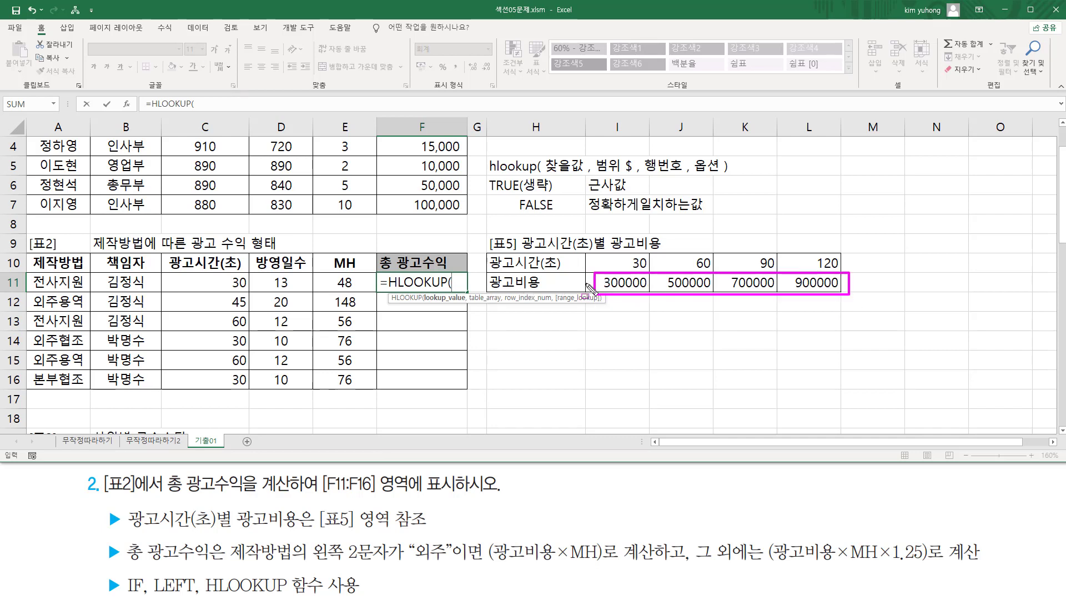
{"action": "left_click_drag", "start_coordinate": [492, 269], "coordinate": [547, 268]}
{"action": "mouse_move", "coordinate": [605, 252]}
{"action": "left_mouse_down"}
{"action": "mouse_move", "coordinate": [671, 271]}
{"action": "mouse_move", "coordinate": [850, 271]}
{"action": "left_mouse_up"}
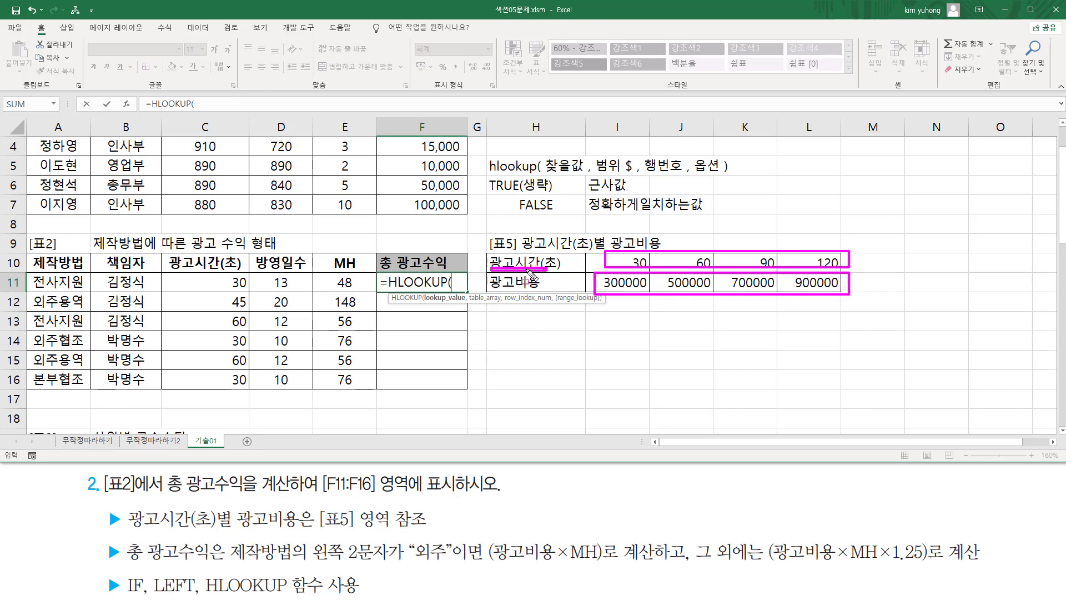
{"action": "mouse_move", "coordinate": [196, 272]}
{"action": "left_mouse_down"}
{"action": "mouse_move", "coordinate": [248, 302]}
{"action": "mouse_move", "coordinate": [248, 391]}
{"action": "mouse_move", "coordinate": [195, 274]}
{"action": "left_mouse_up"}
{"action": "left_click_drag", "start_coordinate": [246, 310], "coordinate": [244, 291]}
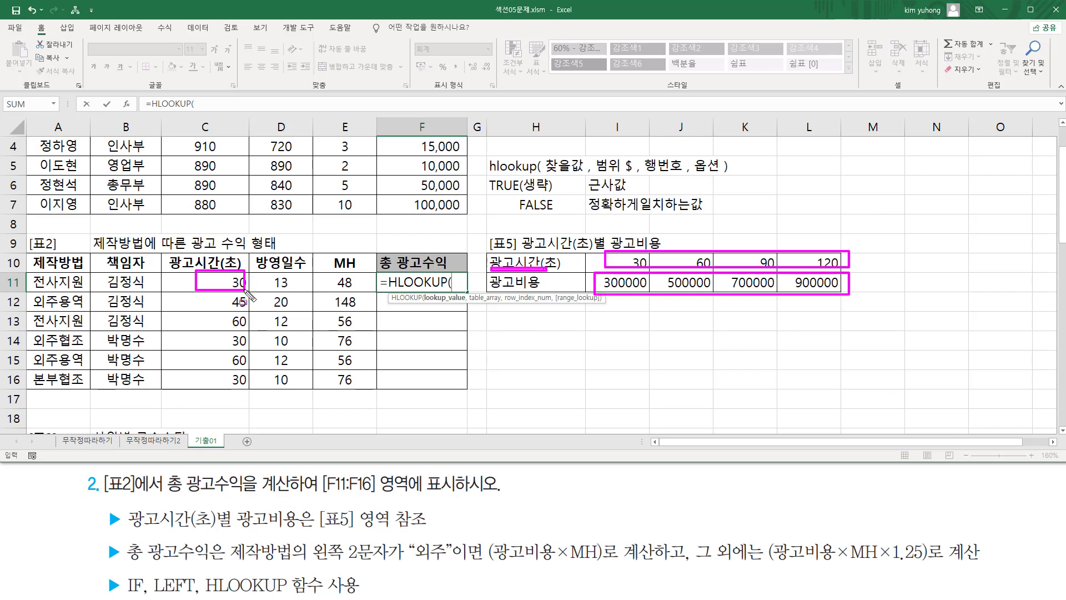
{"action": "left_click_drag", "start_coordinate": [29, 291], "coordinate": [472, 291]}
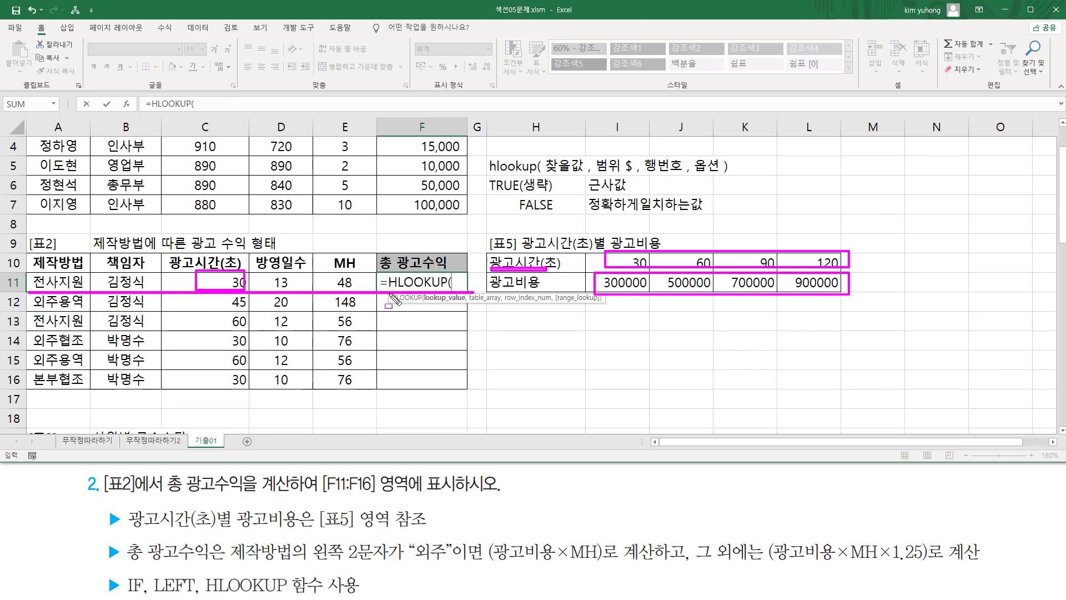
{"action": "left_click_drag", "start_coordinate": [230, 272], "coordinate": [254, 289]}
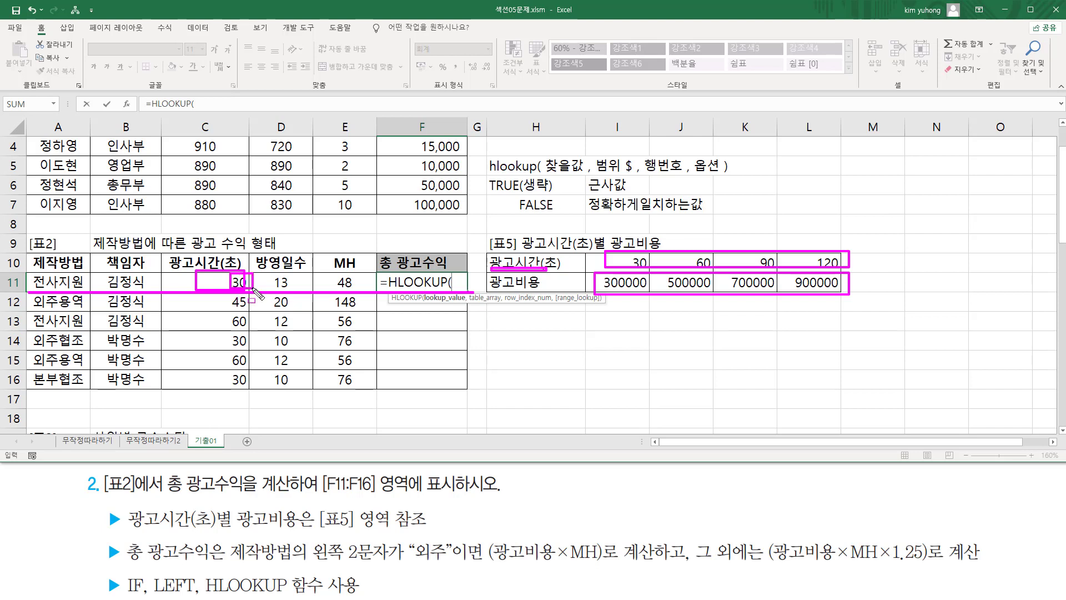
{"action": "key", "text": "Escape"}
{"action": "left_click", "coordinate": [239, 282]}
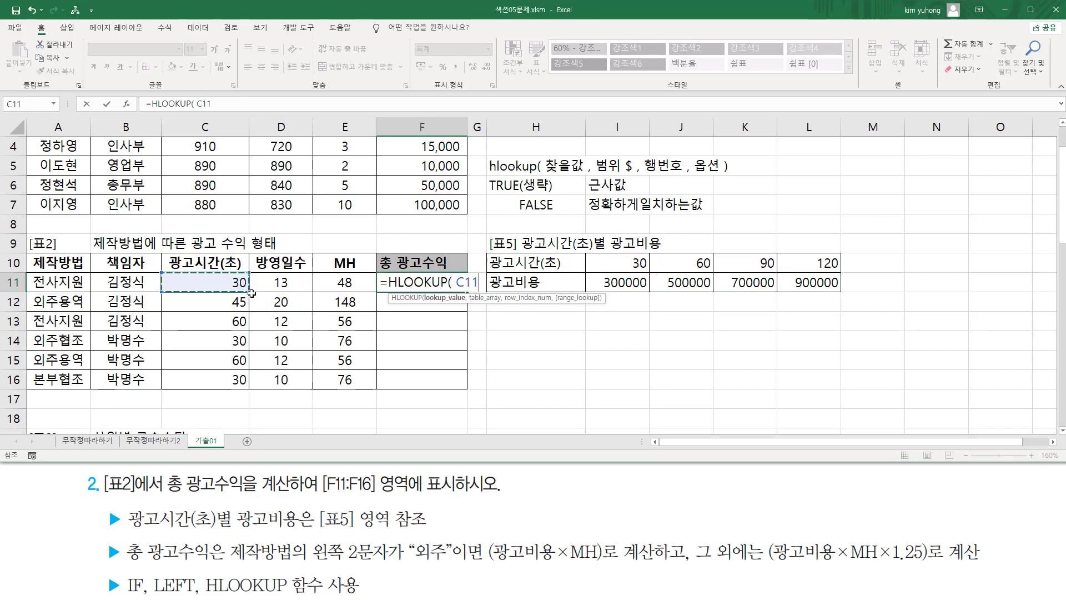
{"action": "type", "text": ","}
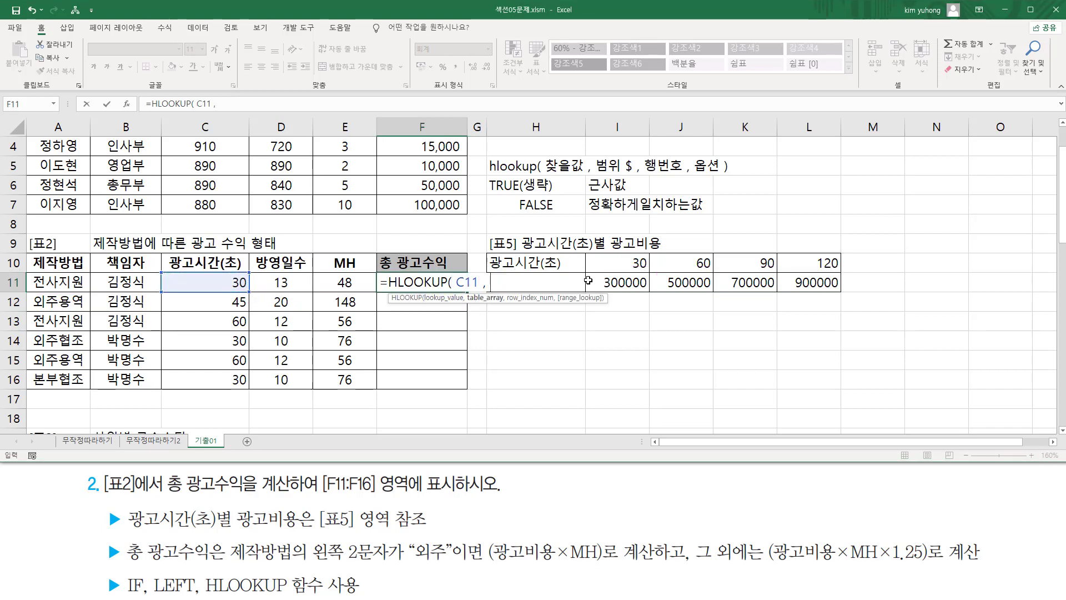
- Set $I$10:$L$11 as the absolute table range and 2 as the row number in the F11 HLOOKUP formula
{"action": "left_click_drag", "start_coordinate": [620, 259], "coordinate": [805, 285]}
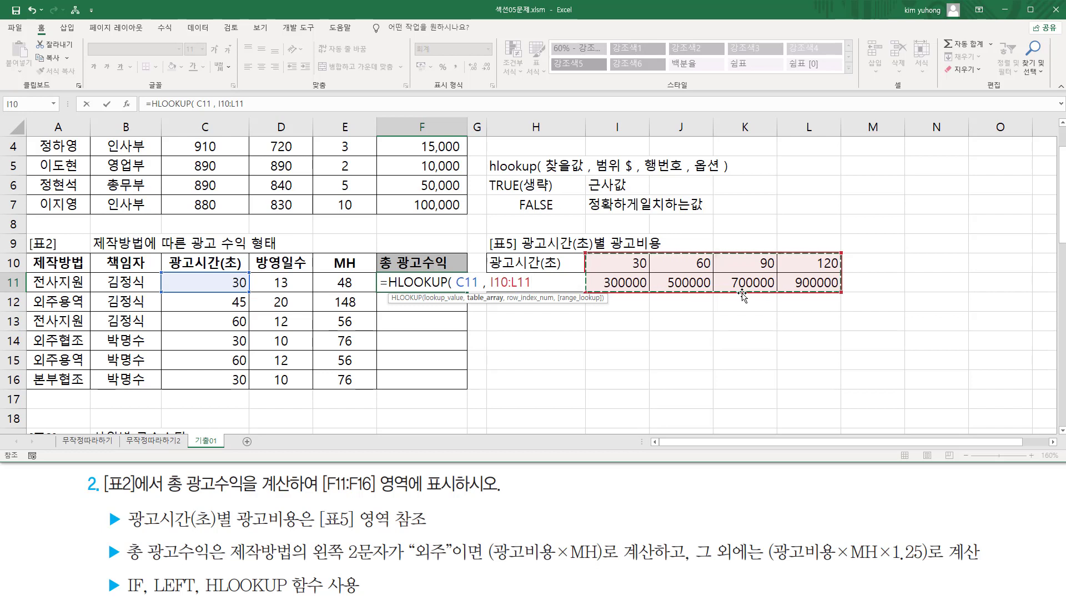
{"action": "key", "text": "F4"}
{"action": "type", "text": ","}
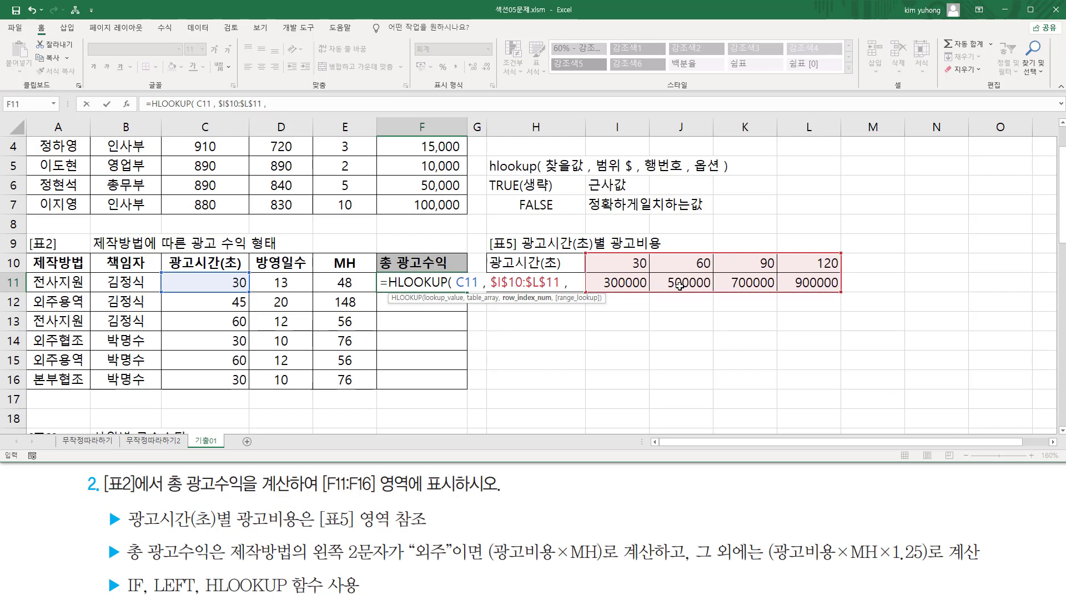
{"action": "key", "text": "Escape"}
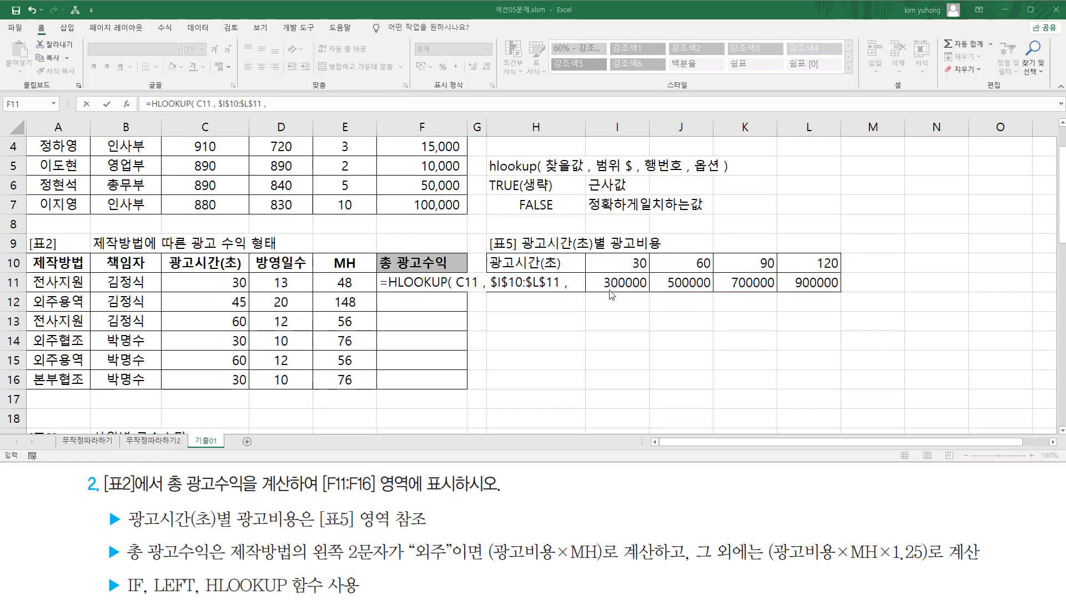
{"action": "left_click", "coordinate": [579, 287]}
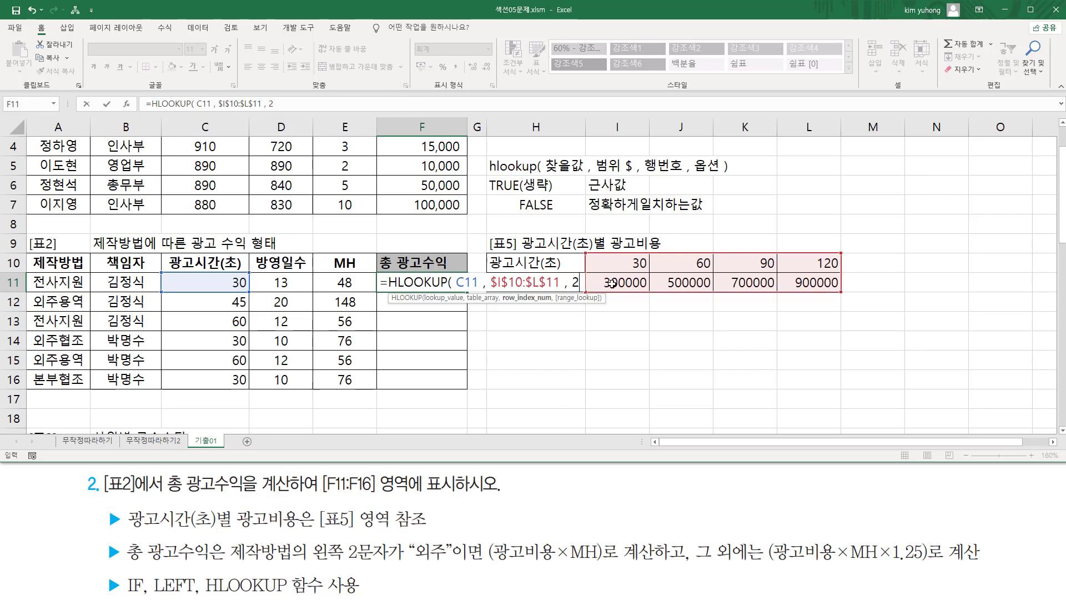
{"action": "type", "text": ","}
{"action": "key", "text": "BackSpace"}
{"action": "type", "text": ","}
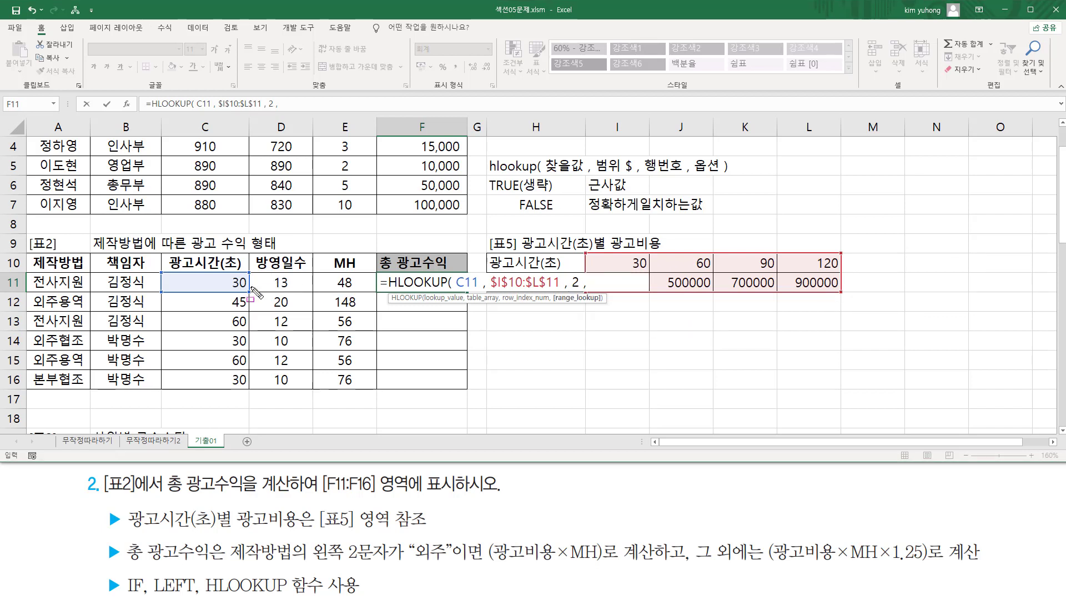
- Compare the 30 and 45 second 광고시간(초) values in [표2] with the header row of [표5] to decide the match type
{"action": "left_click_drag", "start_coordinate": [234, 276], "coordinate": [249, 291]}
{"action": "left_click_drag", "start_coordinate": [630, 255], "coordinate": [647, 268]}
{"action": "left_click_drag", "start_coordinate": [229, 297], "coordinate": [252, 309]}
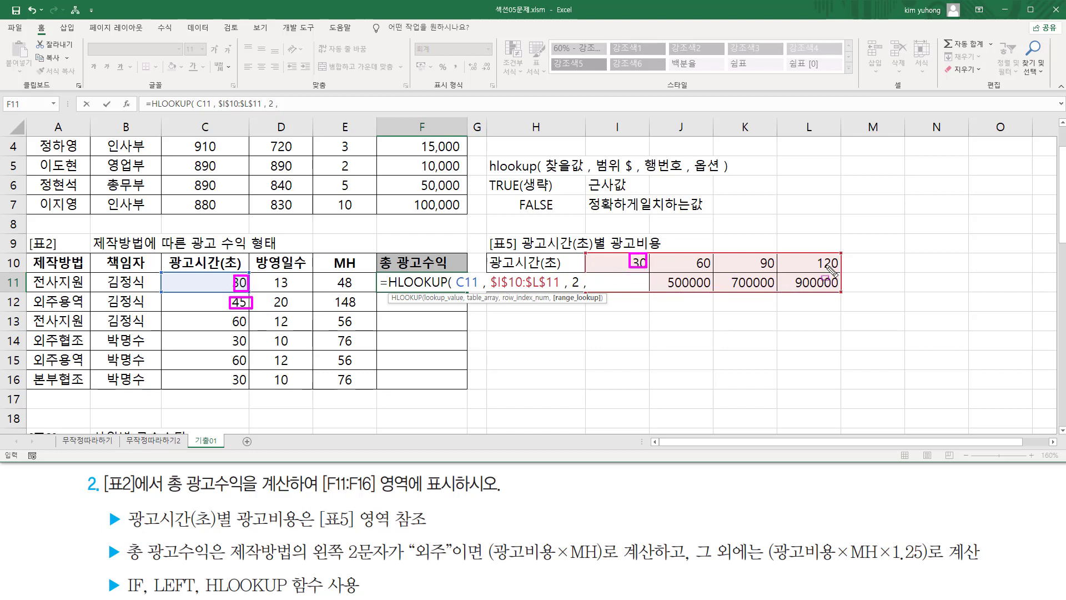
{"action": "key", "text": "Escape"}
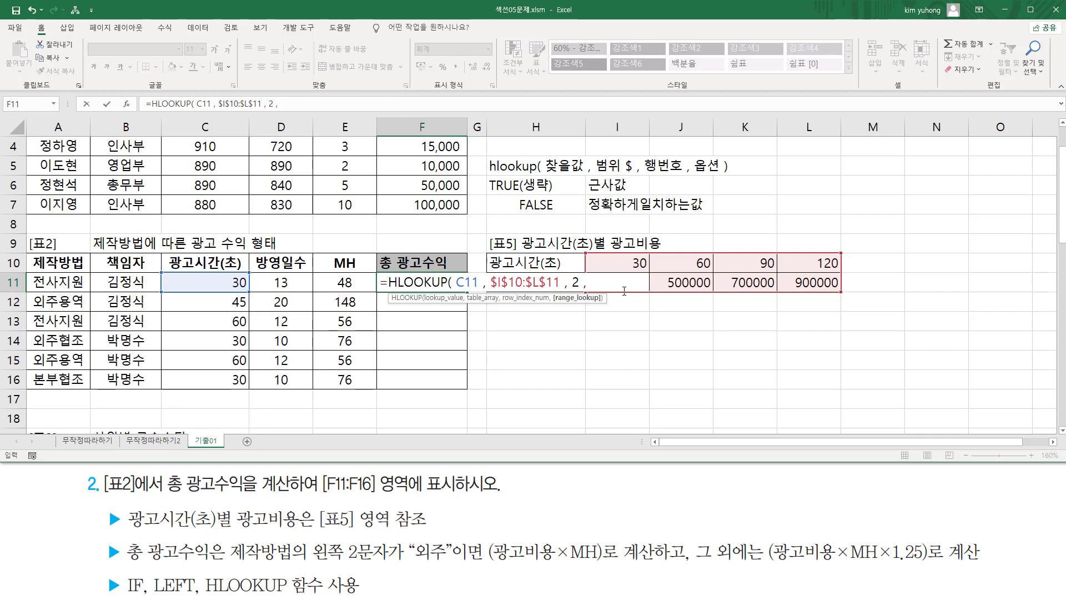
- Finish the F11 HLOOKUP formula with the match option omitted and fill it down through F16
{"action": "key", "text": "BackSpace"}
{"action": "key", "text": "BackSpace"}
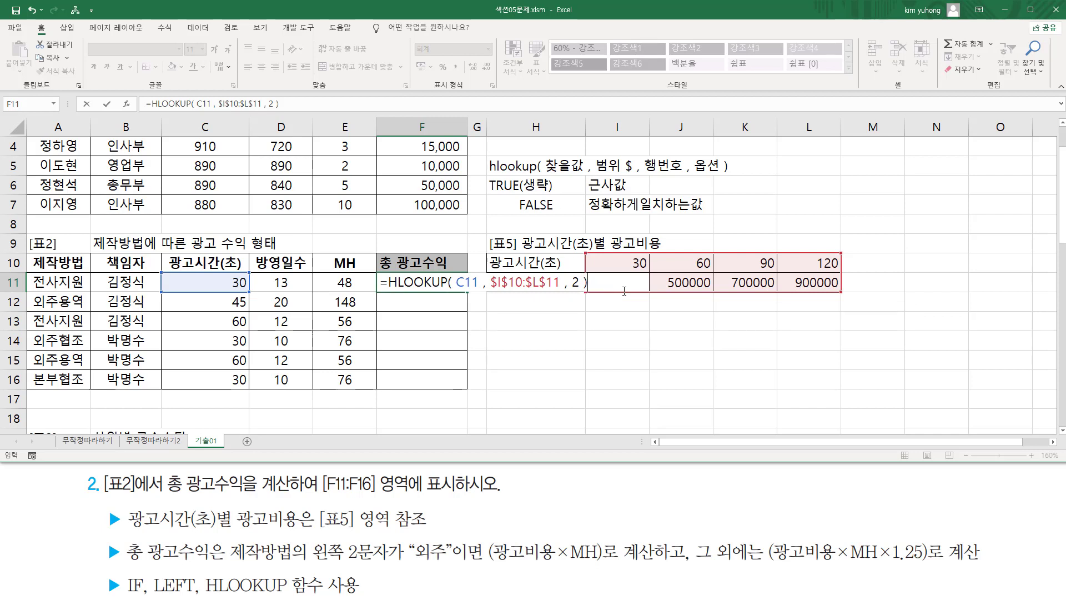
{"action": "key", "text": "Return"}
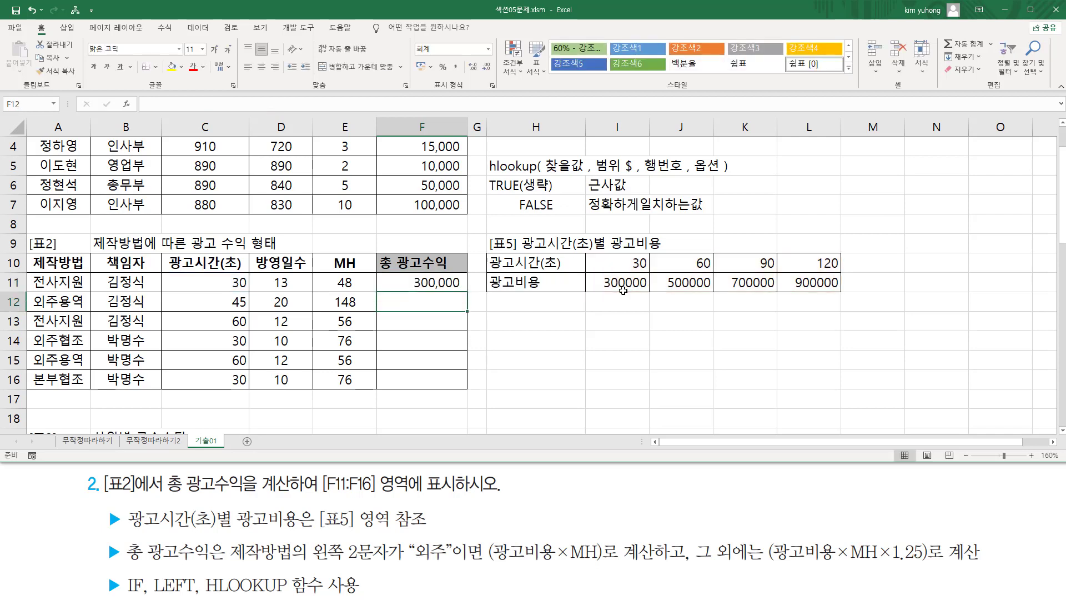
{"action": "left_click", "coordinate": [461, 282]}
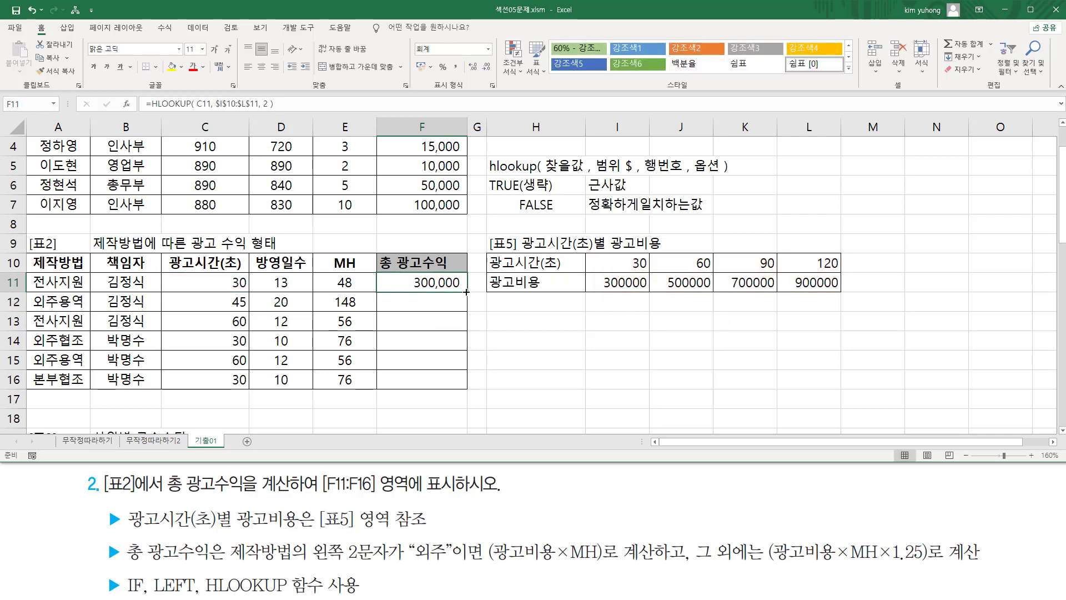
{"action": "left_click_drag", "start_coordinate": [467, 291], "coordinate": [468, 389]}
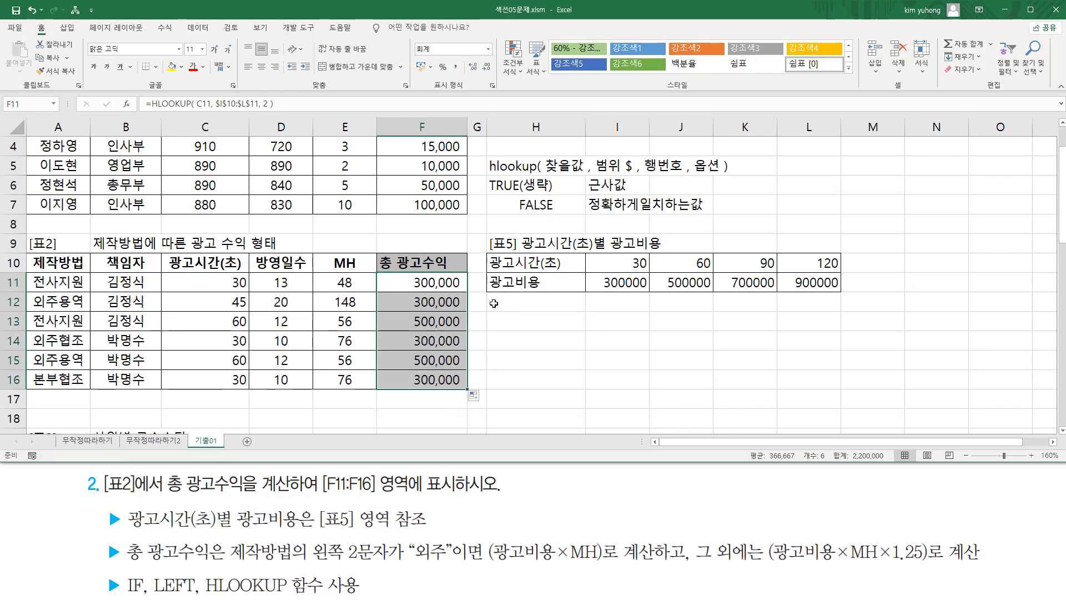
- Check the advertising costs in F11:F16 against the 광고시간(초) values in [표2] and the costs in [표5]
{"action": "left_click_drag", "start_coordinate": [411, 272], "coordinate": [461, 384]}
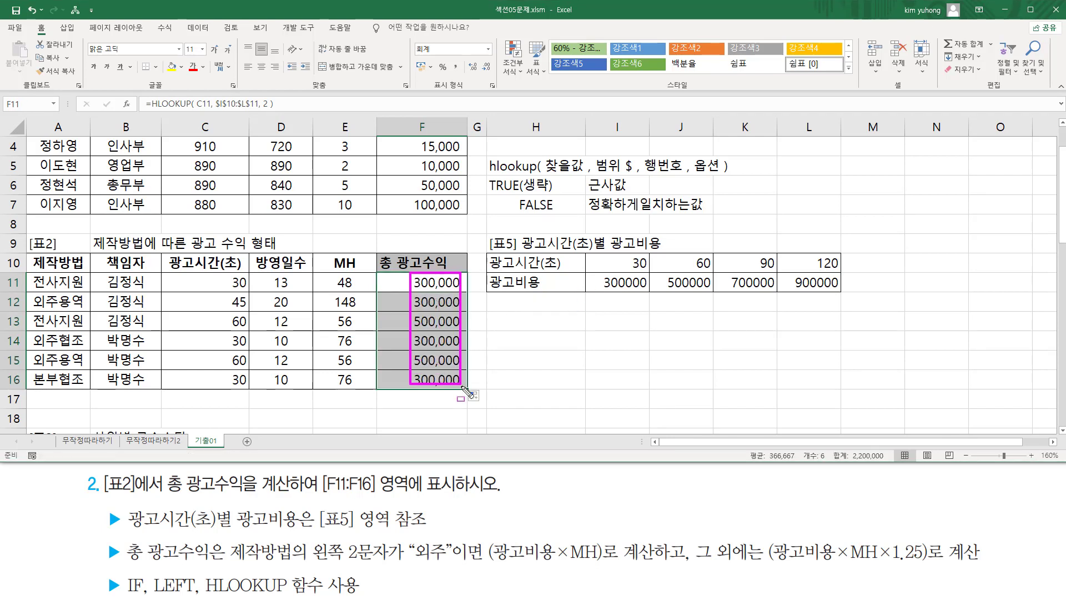
{"action": "mouse_move", "coordinate": [581, 292]}
{"action": "left_mouse_down"}
{"action": "mouse_move", "coordinate": [848, 286]}
{"action": "mouse_move", "coordinate": [848, 272]}
{"action": "left_mouse_up"}
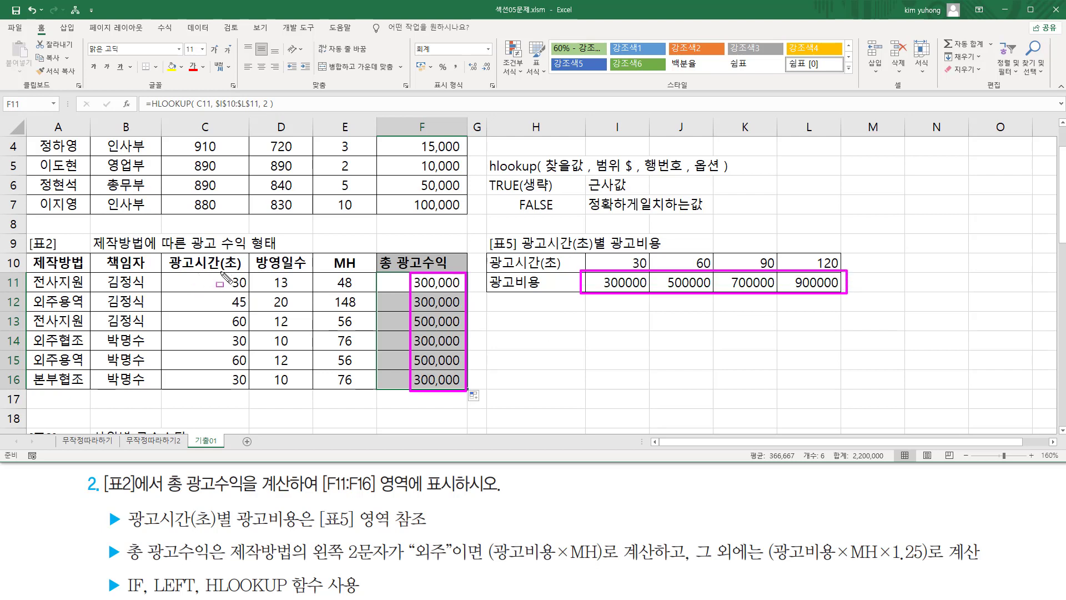
{"action": "left_click_drag", "start_coordinate": [224, 272], "coordinate": [248, 290]}
{"action": "left_click_drag", "start_coordinate": [598, 289], "coordinate": [640, 288]}
{"action": "mouse_move", "coordinate": [225, 295]}
{"action": "left_mouse_down"}
{"action": "mouse_move", "coordinate": [227, 309]}
{"action": "mouse_move", "coordinate": [240, 309]}
{"action": "mouse_move", "coordinate": [249, 296]}
{"action": "mouse_move", "coordinate": [226, 295]}
{"action": "left_mouse_up"}
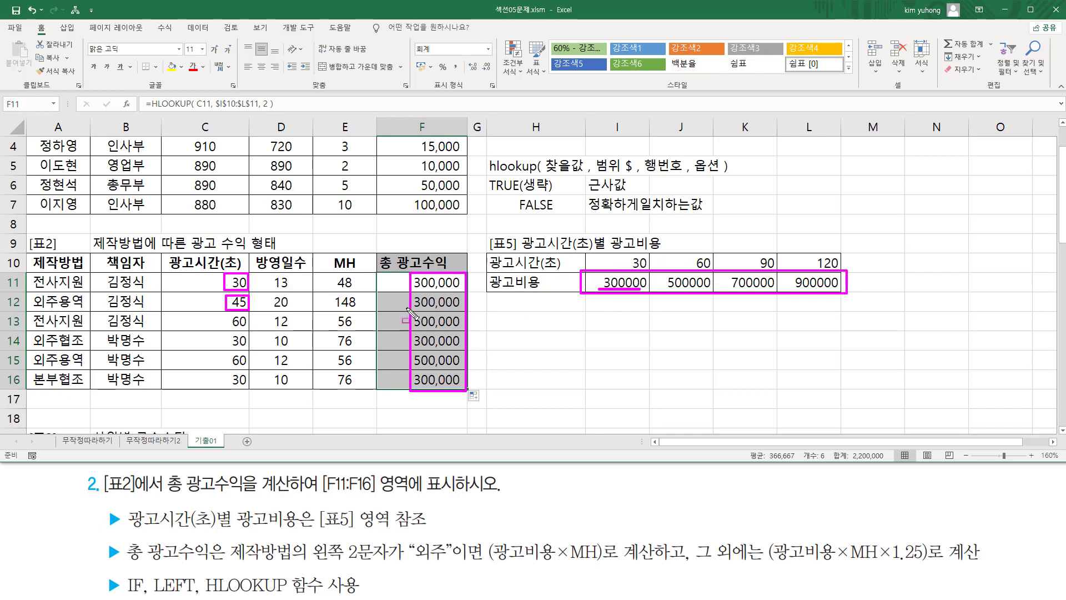
{"action": "mouse_move", "coordinate": [226, 315]}
{"action": "left_mouse_down"}
{"action": "mouse_move", "coordinate": [251, 315]}
{"action": "mouse_move", "coordinate": [227, 327]}
{"action": "left_mouse_up"}
{"action": "mouse_move", "coordinate": [695, 251]}
{"action": "left_mouse_down"}
{"action": "mouse_move", "coordinate": [713, 270]}
{"action": "mouse_move", "coordinate": [710, 290]}
{"action": "left_mouse_up"}
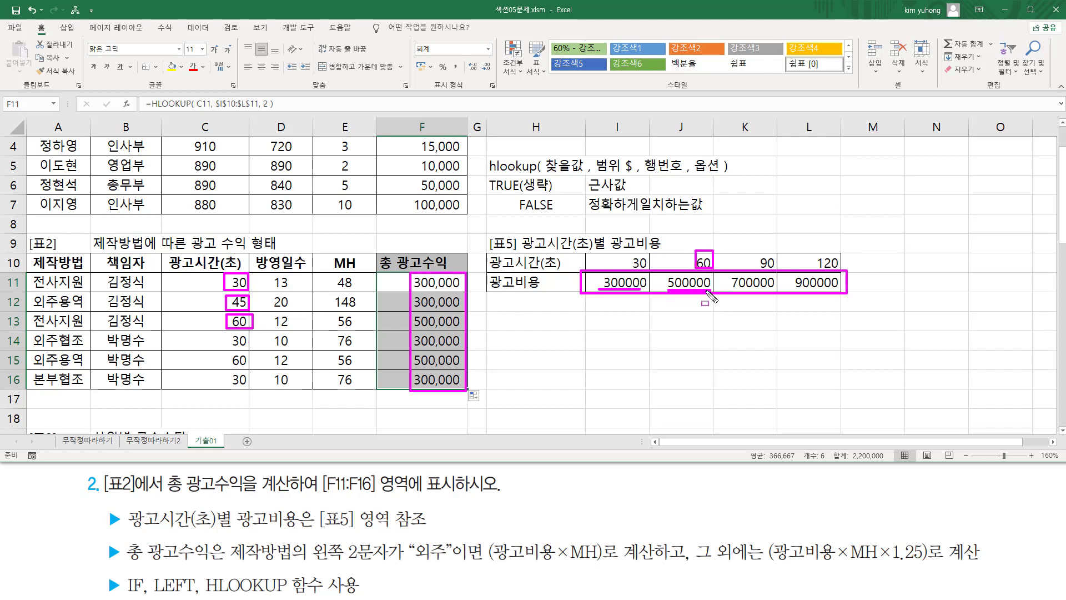
{"action": "left_click_drag", "start_coordinate": [410, 330], "coordinate": [472, 331]}
{"action": "key", "text": "Escape"}
- Cut the HLOOKUP expression out of the F11 formula, keeping only the equals sign
{"action": "left_click", "coordinate": [448, 285]}
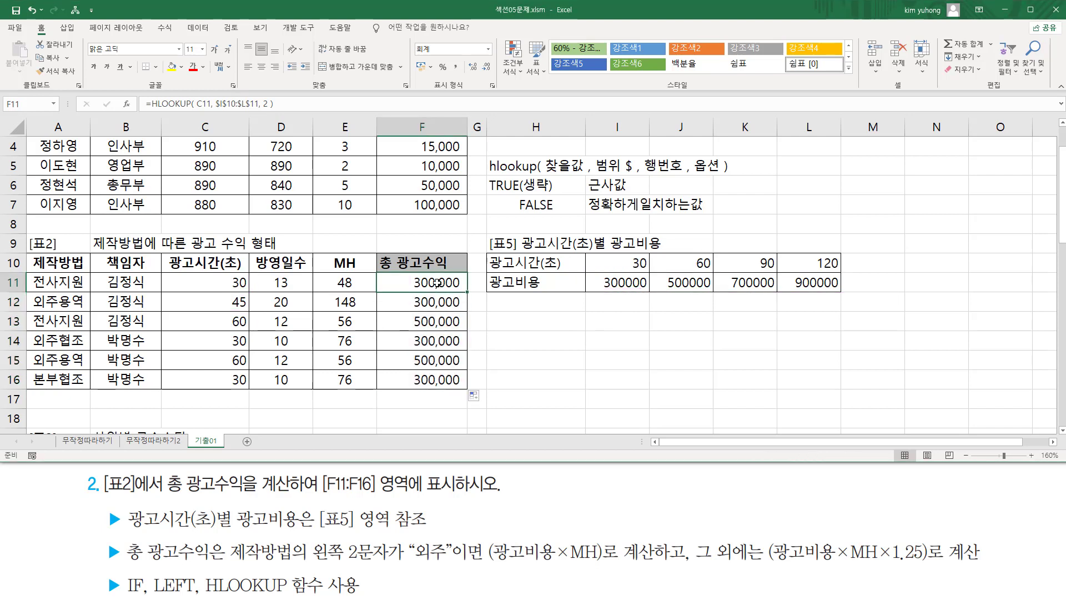
{"action": "double_click", "coordinate": [437, 283]}
{"action": "left_click_drag", "start_coordinate": [391, 284], "coordinate": [578, 283]}
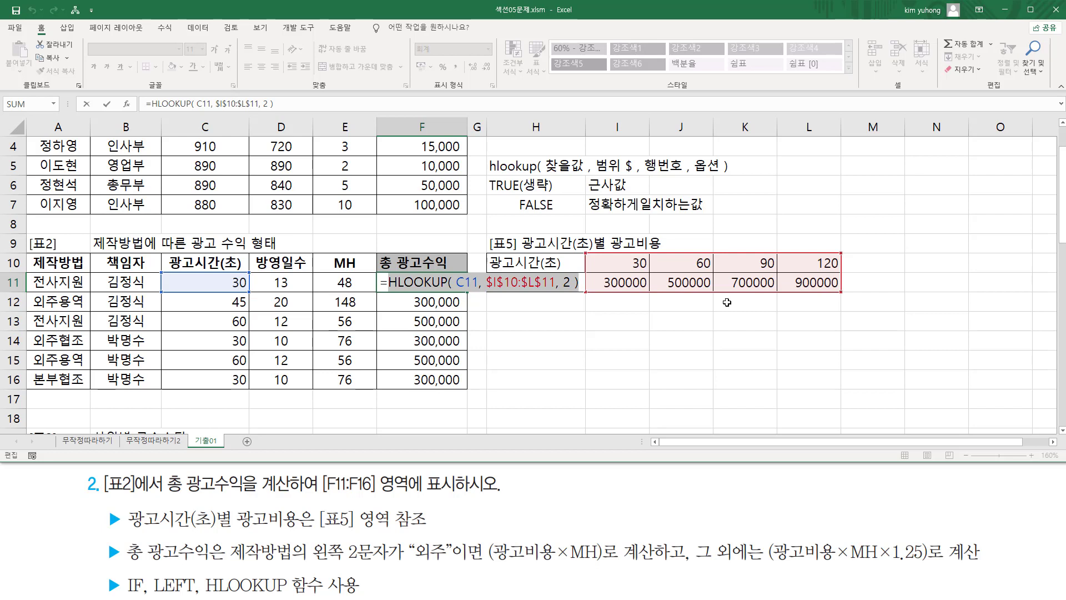
{"action": "key", "text": "ctrl+x"}
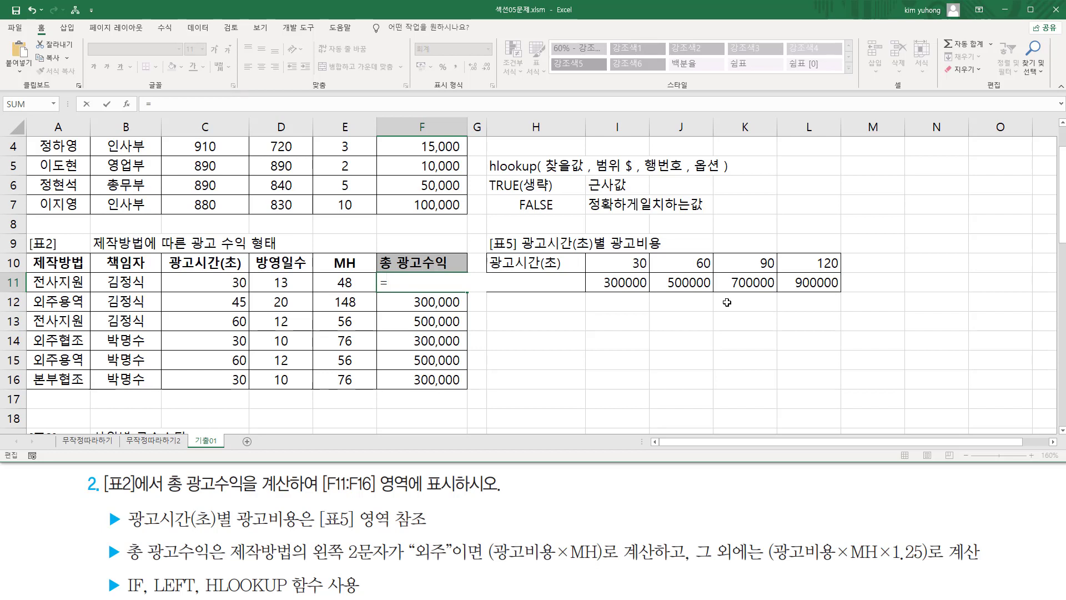
- Review where 광고비용 appears in the 총 광고수익 rule and its condition on the first two characters of 제작방법
{"action": "left_click_drag", "start_coordinate": [493, 561], "coordinate": [558, 561]}
{"action": "left_click_drag", "start_coordinate": [778, 560], "coordinate": [827, 561]}
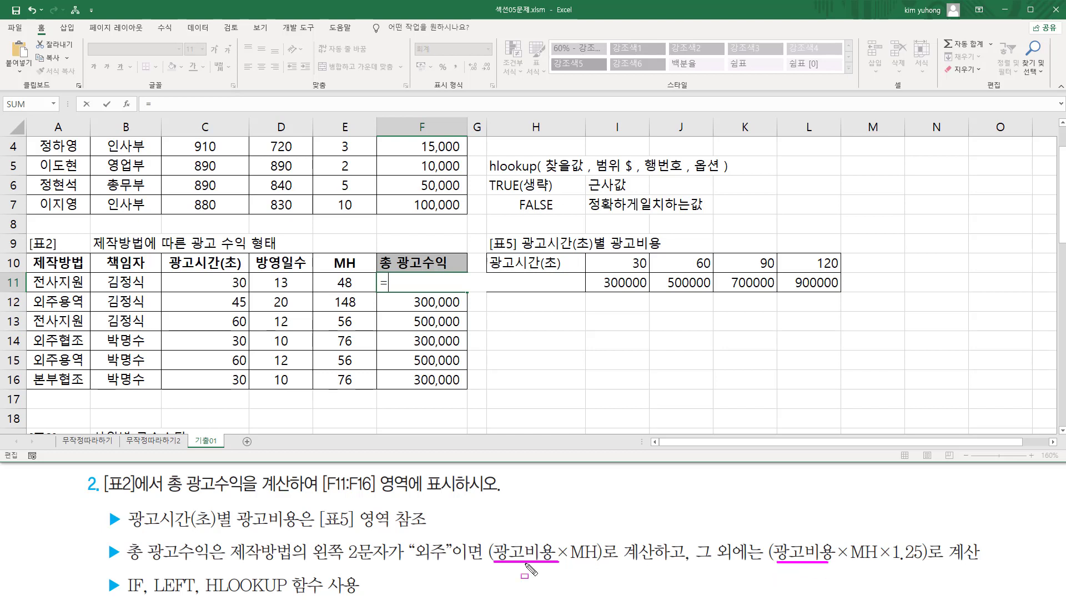
{"action": "mouse_move", "coordinate": [227, 537]}
{"action": "left_mouse_down"}
{"action": "mouse_move", "coordinate": [319, 564]}
{"action": "mouse_move", "coordinate": [446, 563]}
{"action": "left_mouse_up"}
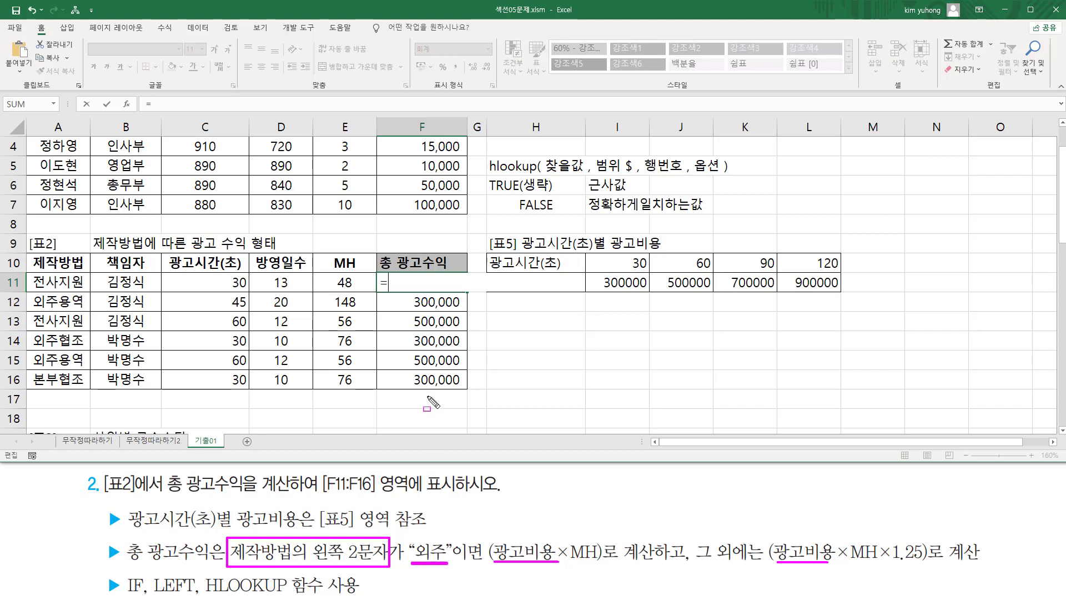
{"action": "key", "text": "Escape"}
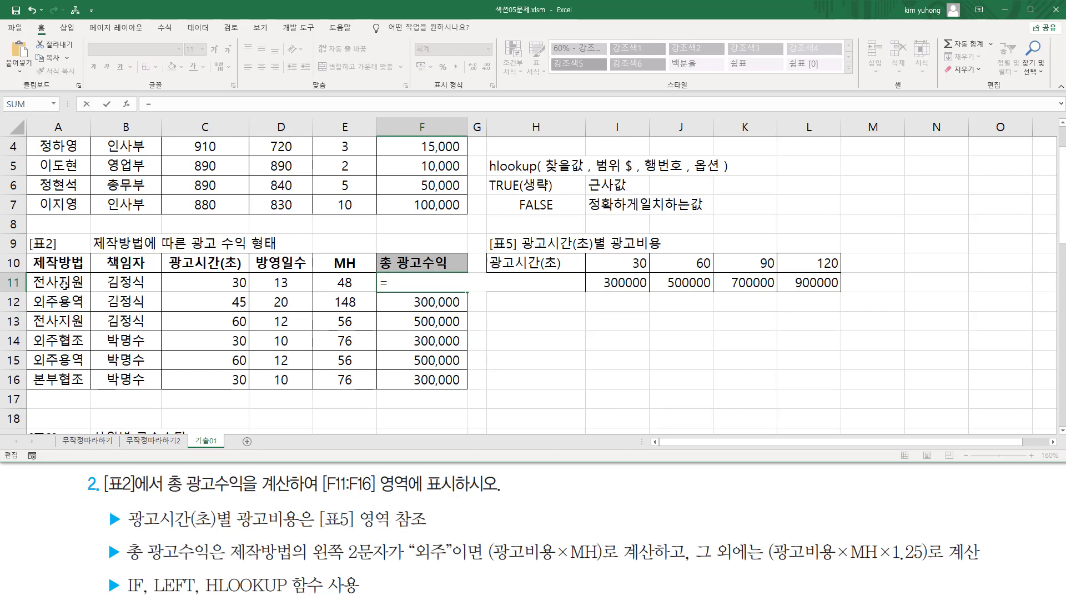
- Enter =LEFT(A11,2) in F11, fill it down through F16, and compare the extracted characters with the 제작방법 column
{"action": "type", "text": "left"}
{"action": "key", "text": "Tab"}
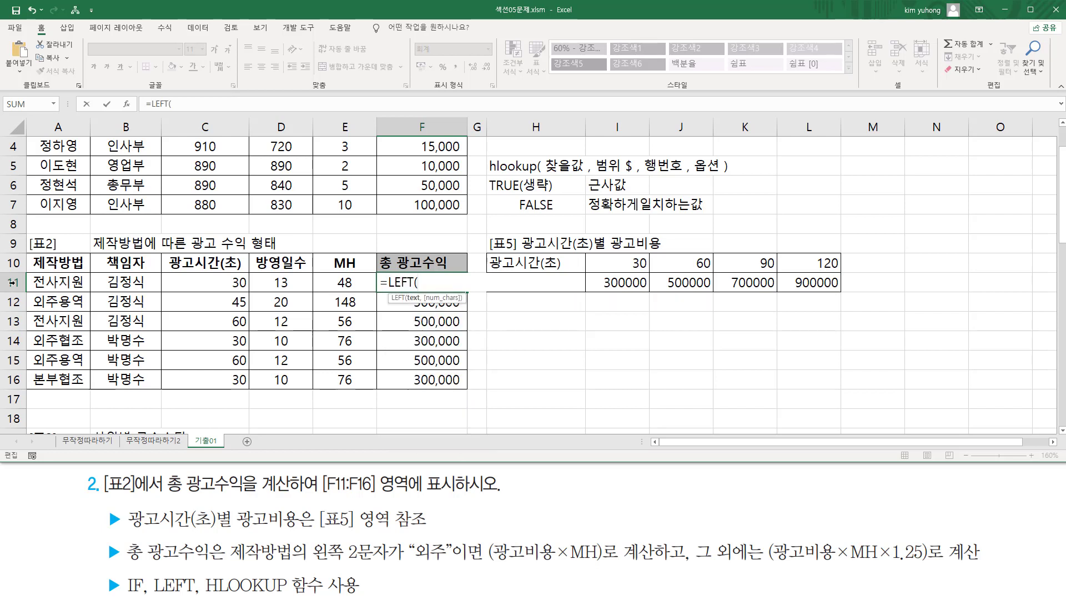
{"action": "left_click", "coordinate": [58, 280]}
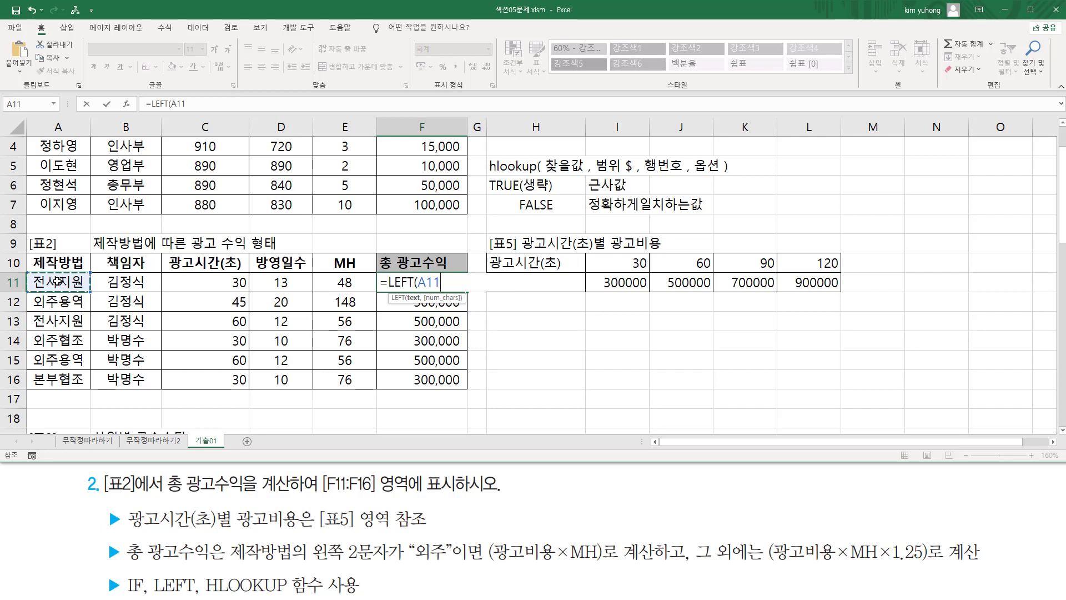
{"action": "type", "text": ",2)"}
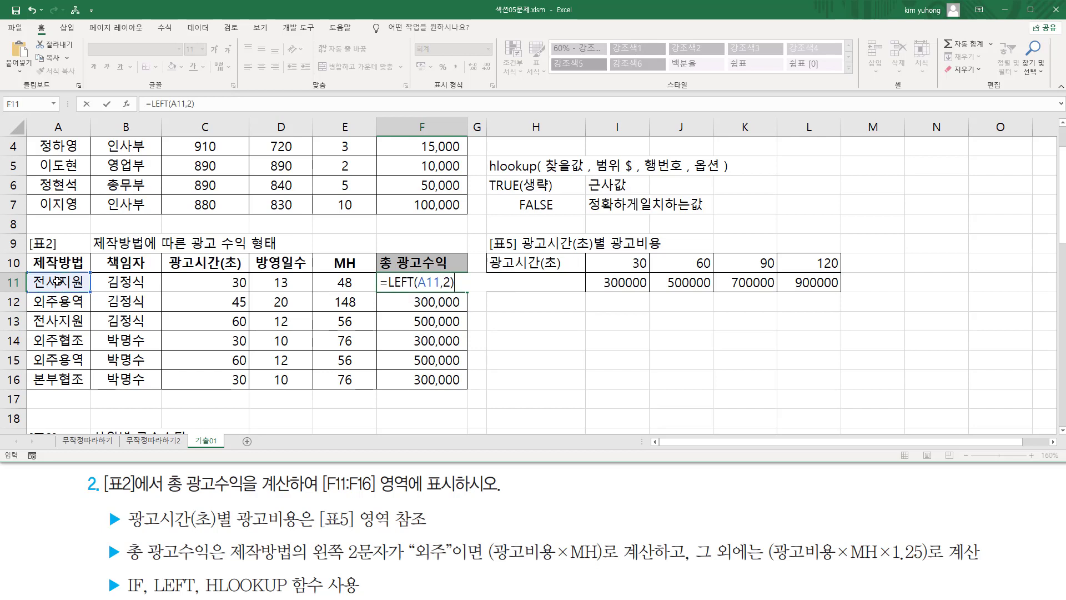
{"action": "key", "text": "Return"}
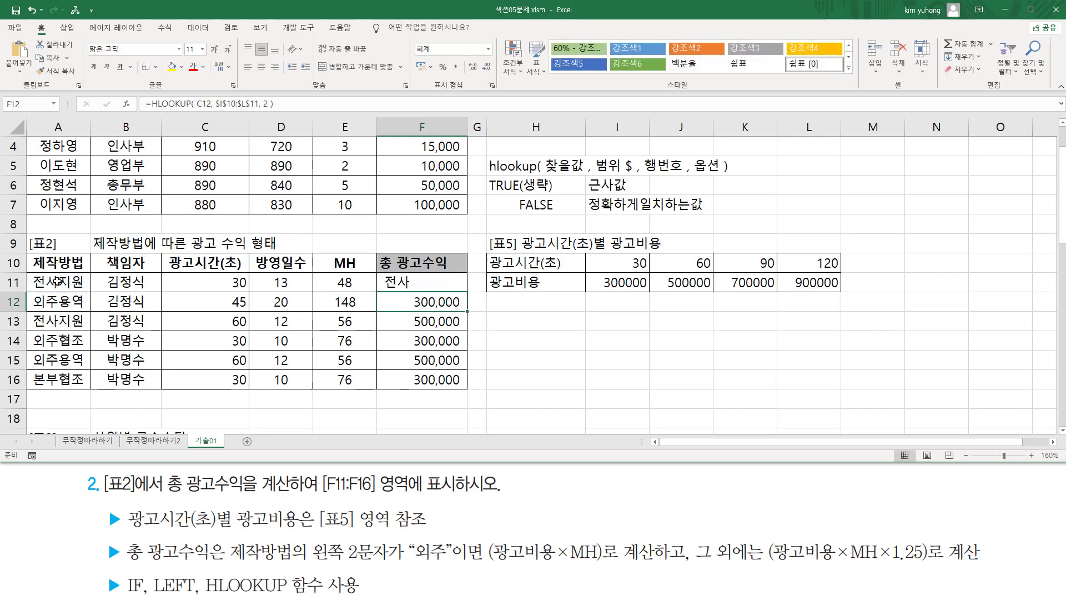
{"action": "left_click", "coordinate": [406, 280]}
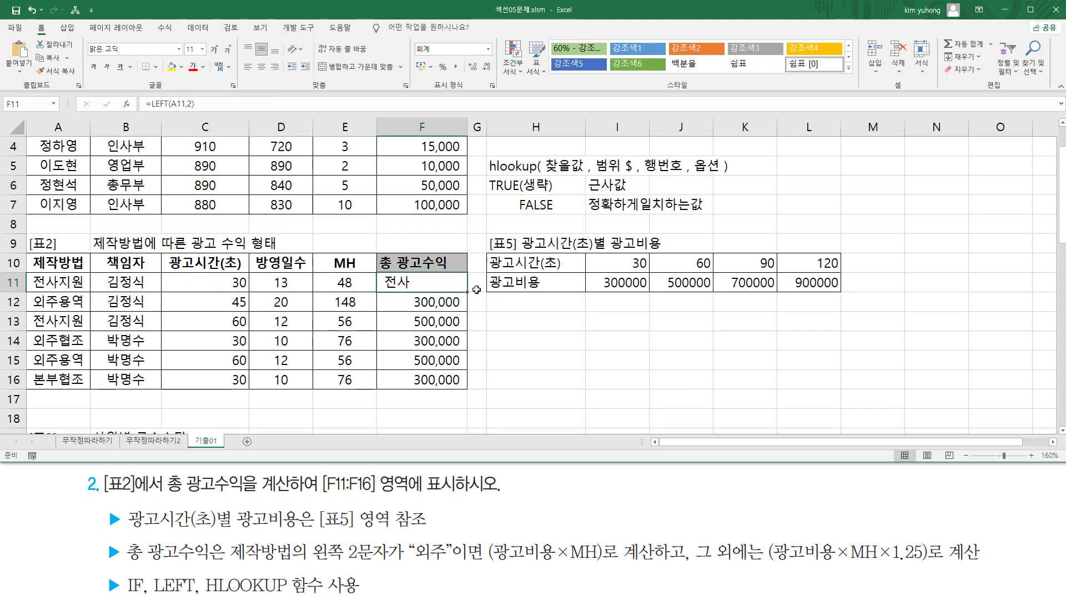
{"action": "left_click_drag", "start_coordinate": [468, 292], "coordinate": [444, 383]}
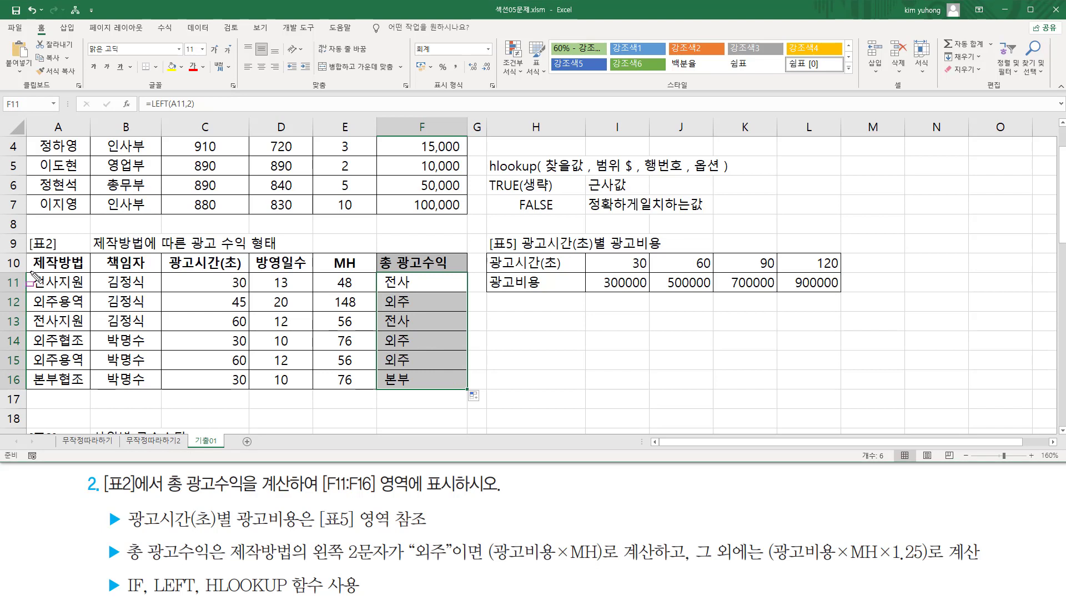
{"action": "left_click_drag", "start_coordinate": [30, 273], "coordinate": [61, 398]}
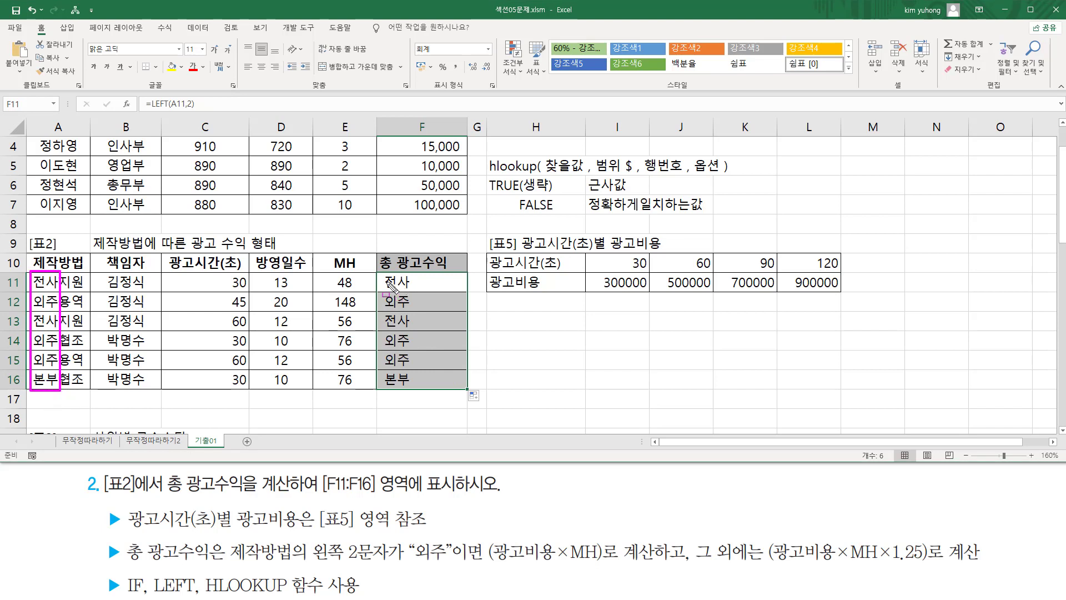
{"action": "left_click_drag", "start_coordinate": [381, 272], "coordinate": [414, 389]}
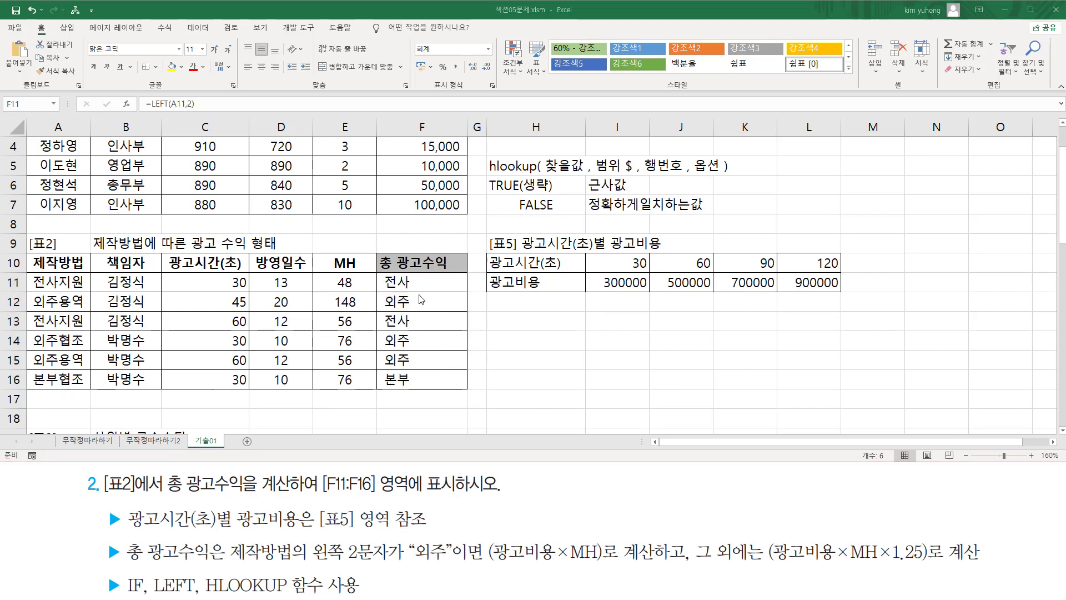
- Wrap the F11 LEFT expression in an IF function that tests whether it equals "외주", ready for the true value
{"action": "double_click", "coordinate": [394, 283]}
{"action": "left_click", "coordinate": [393, 283]}
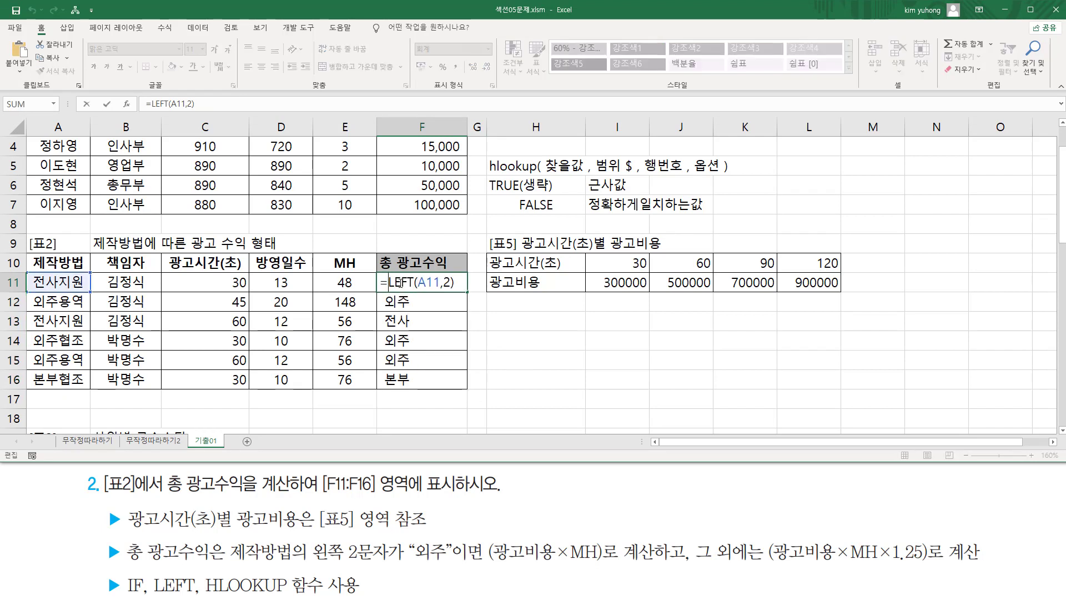
{"action": "type", "text": "if"}
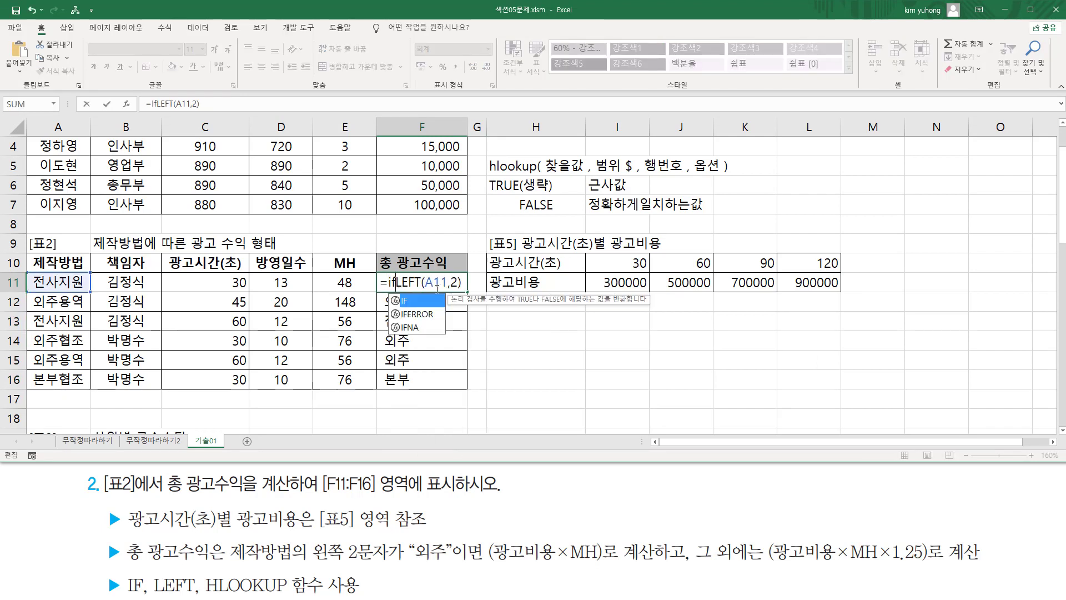
{"action": "type", "text": "("}
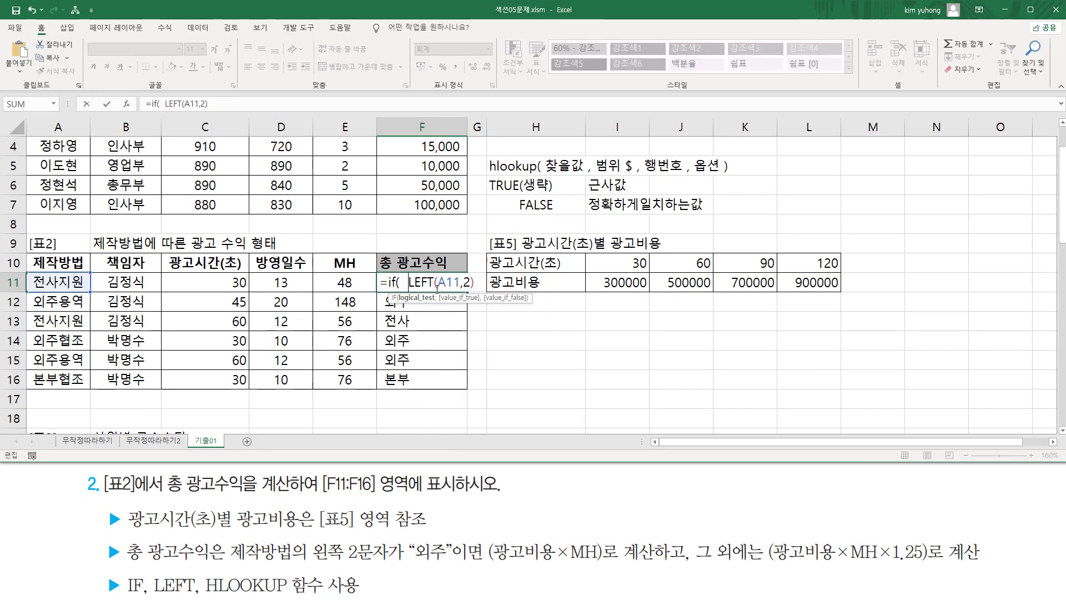
{"action": "key", "text": "shift+End"}
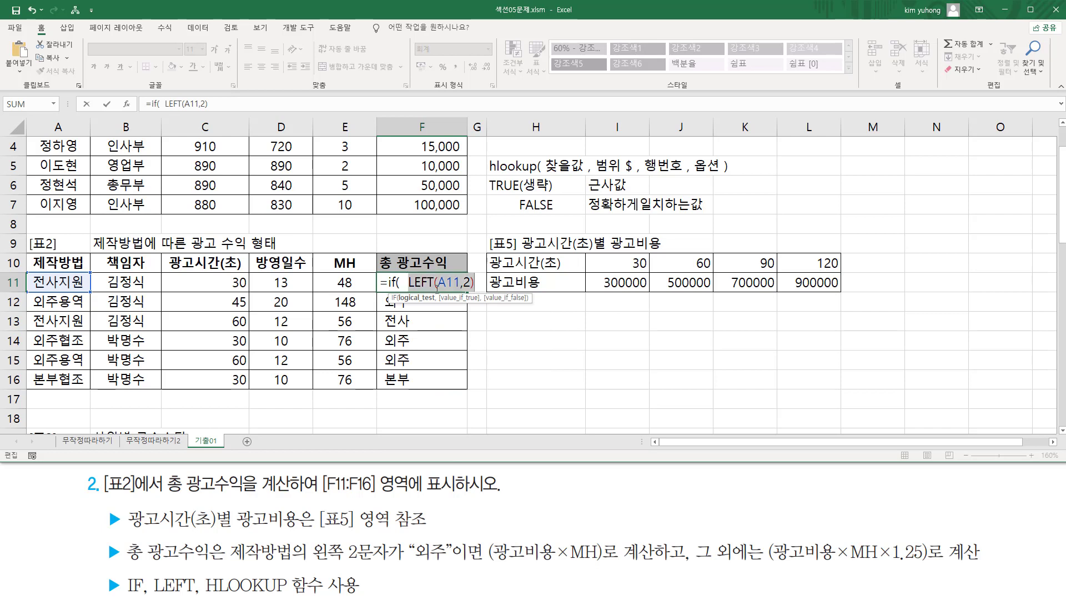
{"action": "key", "text": "End"}
{"action": "type", "text": "="}
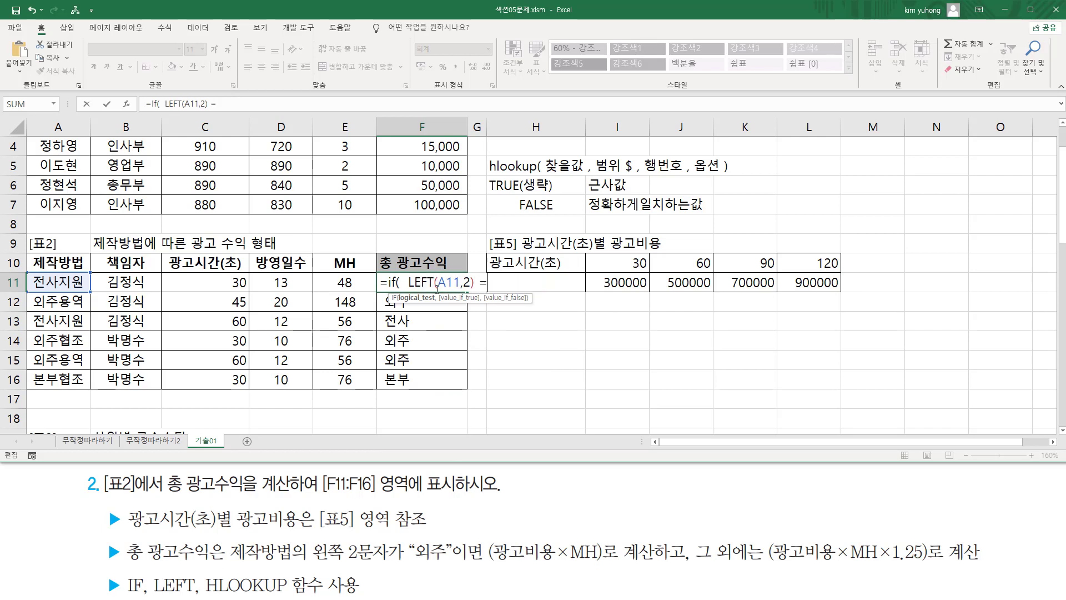
{"action": "type", "text": " \"외주\" ,"}
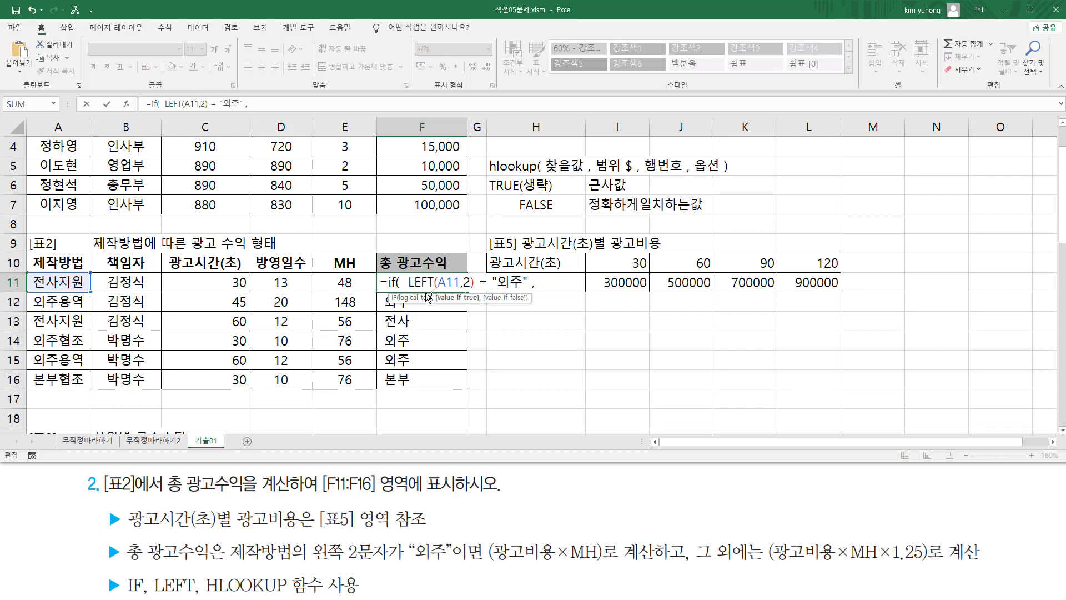
- Insert HLOOKUP( C11, $I$10:$L$11, 2 ) as the true value in F11's IF formula and copy that expression
{"action": "left_click_drag", "start_coordinate": [490, 562], "coordinate": [599, 562]}
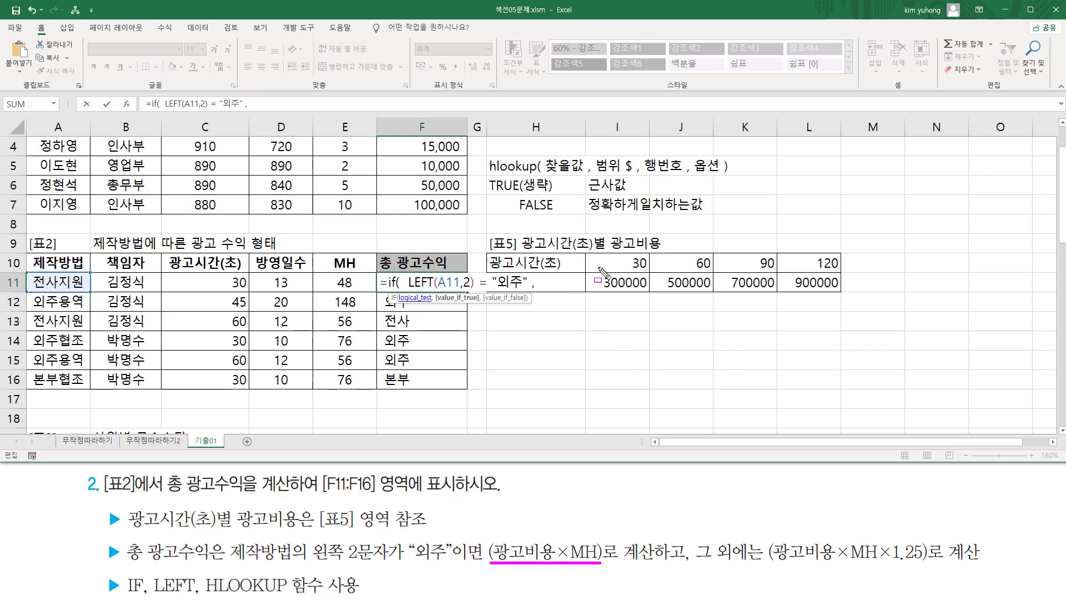
{"action": "key", "text": "Escape"}
{"action": "left_click", "coordinate": [548, 287]}
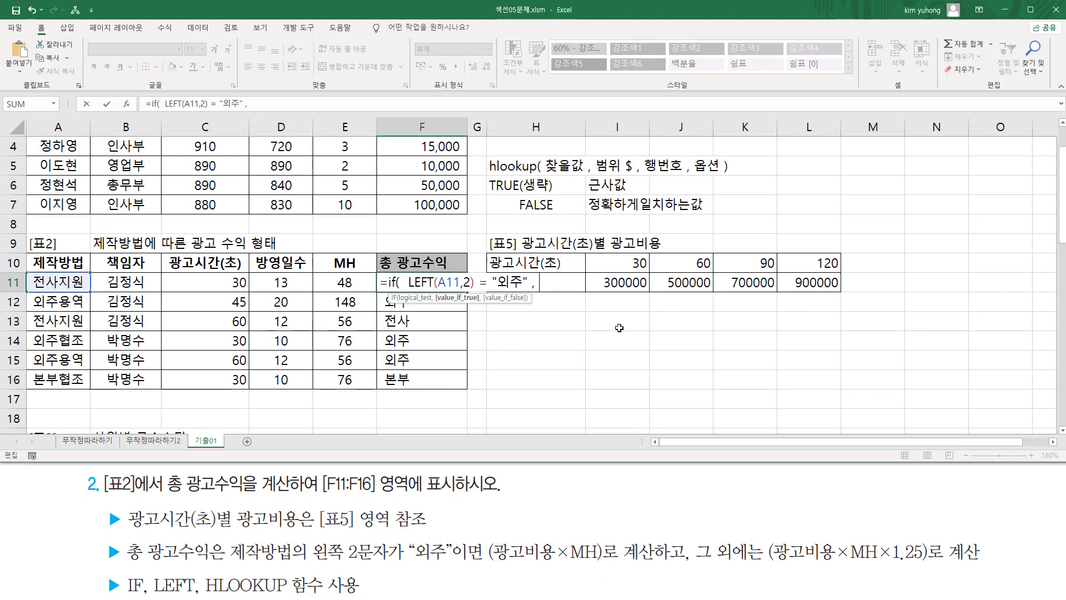
{"action": "type", "text": "HLOOKUP( C11, $I$10:$L$11, 2 )"}
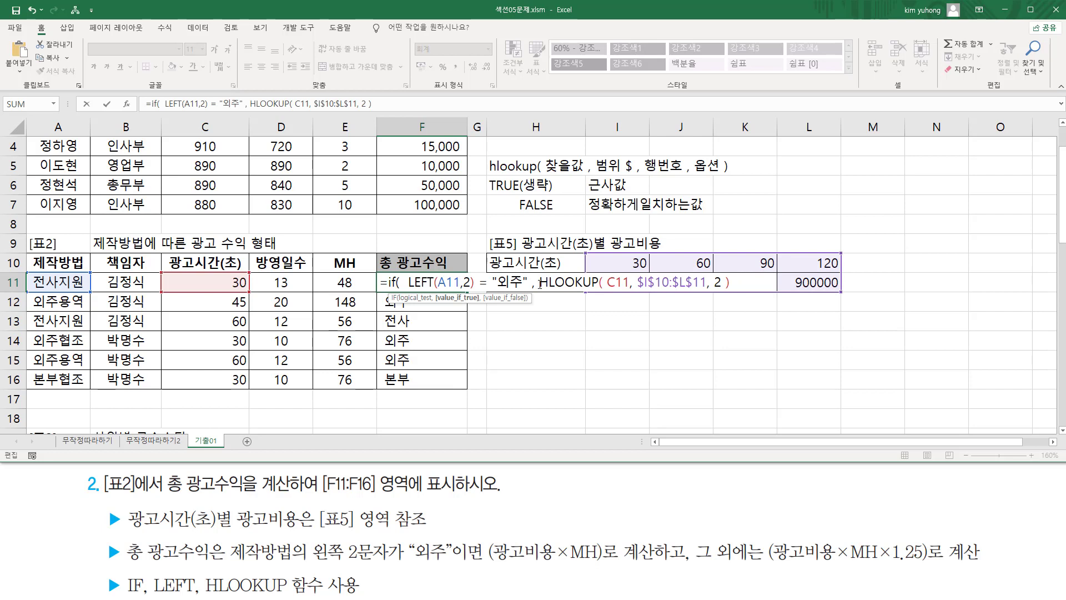
{"action": "left_click_drag", "start_coordinate": [539, 282], "coordinate": [730, 282]}
{"action": "key", "text": "ctrl+c"}
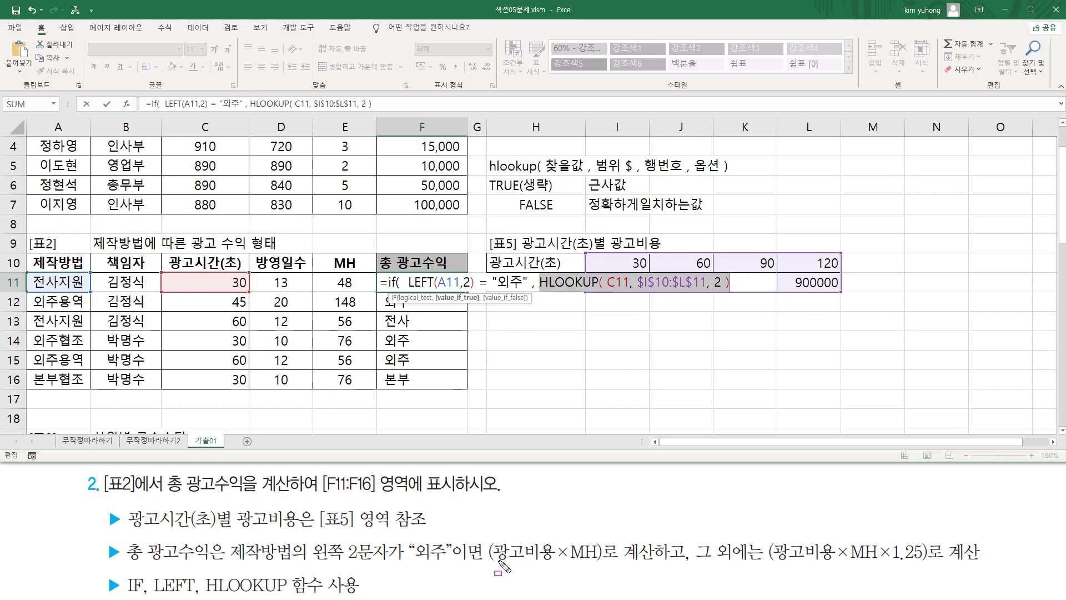
{"action": "left_click_drag", "start_coordinate": [498, 560], "coordinate": [598, 565]}
{"action": "key", "text": "Escape"}
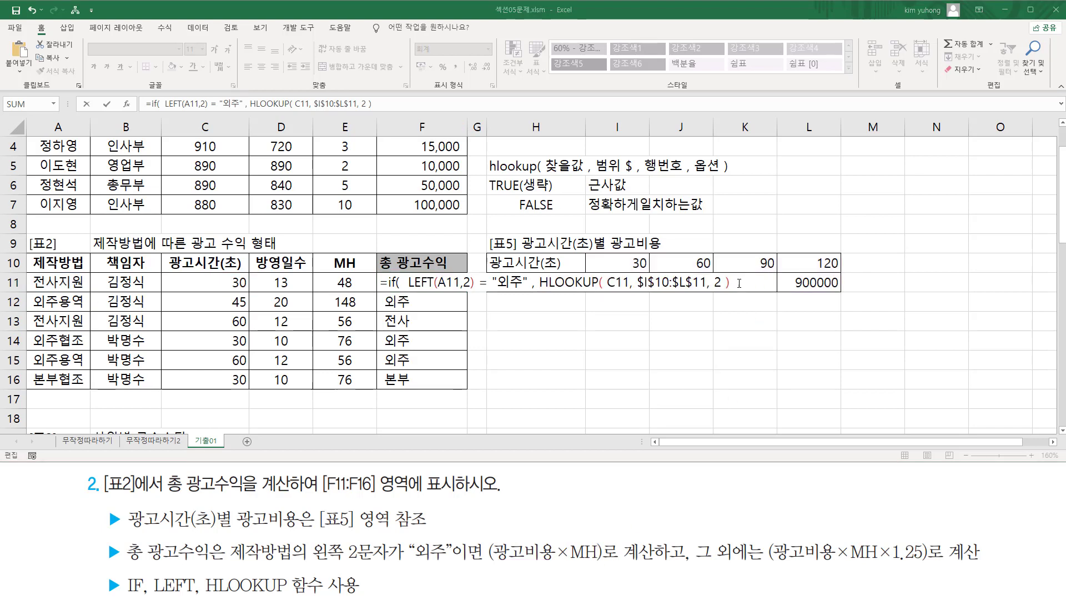
- Multiply the true-value HLOOKUP in F11 by the MH in E11 and compare the product with the 광고비용×MH rule
{"action": "left_click", "coordinate": [737, 283]}
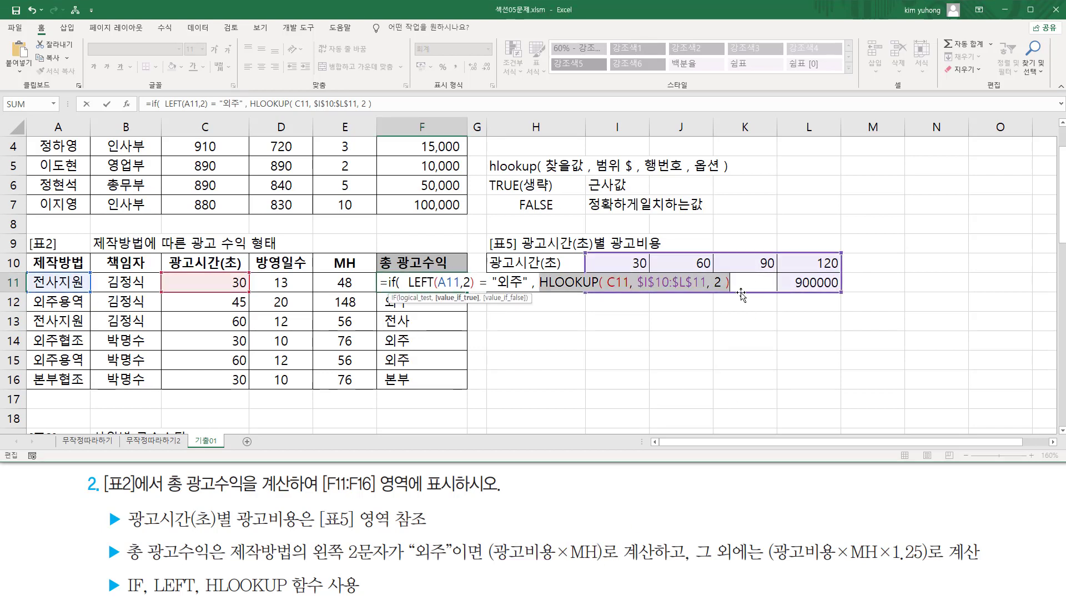
{"action": "key", "text": "Right"}
{"action": "type", "text": "*"}
{"action": "left_click", "coordinate": [347, 283]}
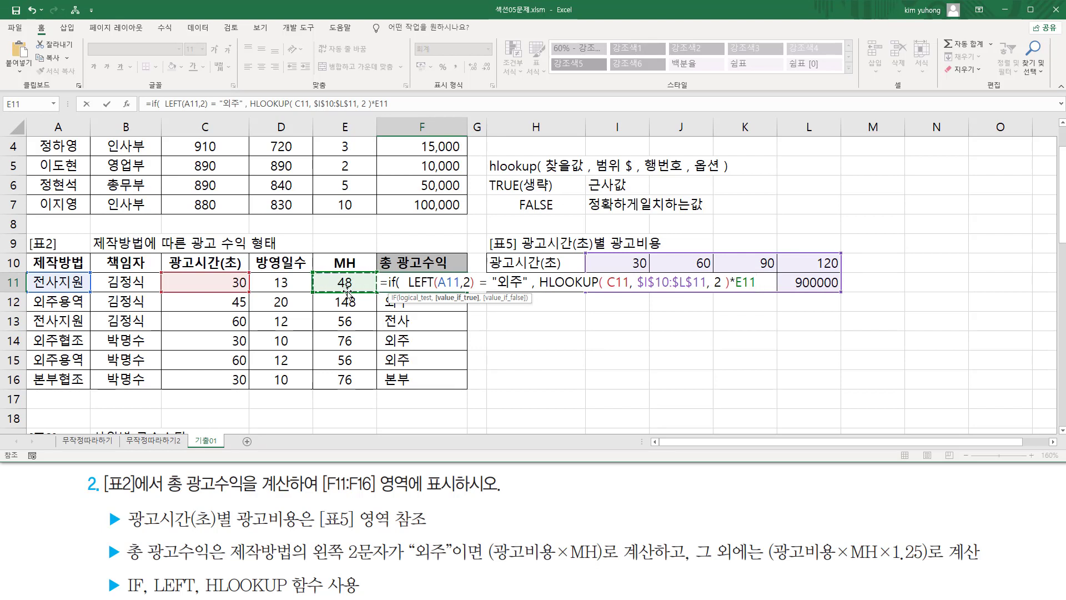
{"action": "left_click_drag", "start_coordinate": [538, 289], "coordinate": [752, 288]}
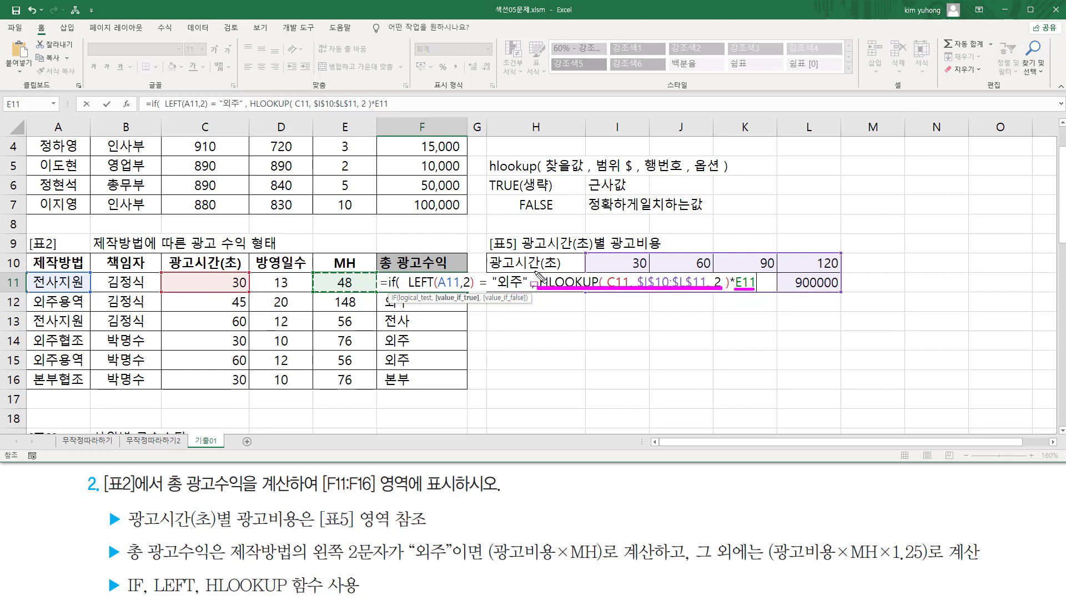
{"action": "left_click_drag", "start_coordinate": [488, 562], "coordinate": [605, 562]}
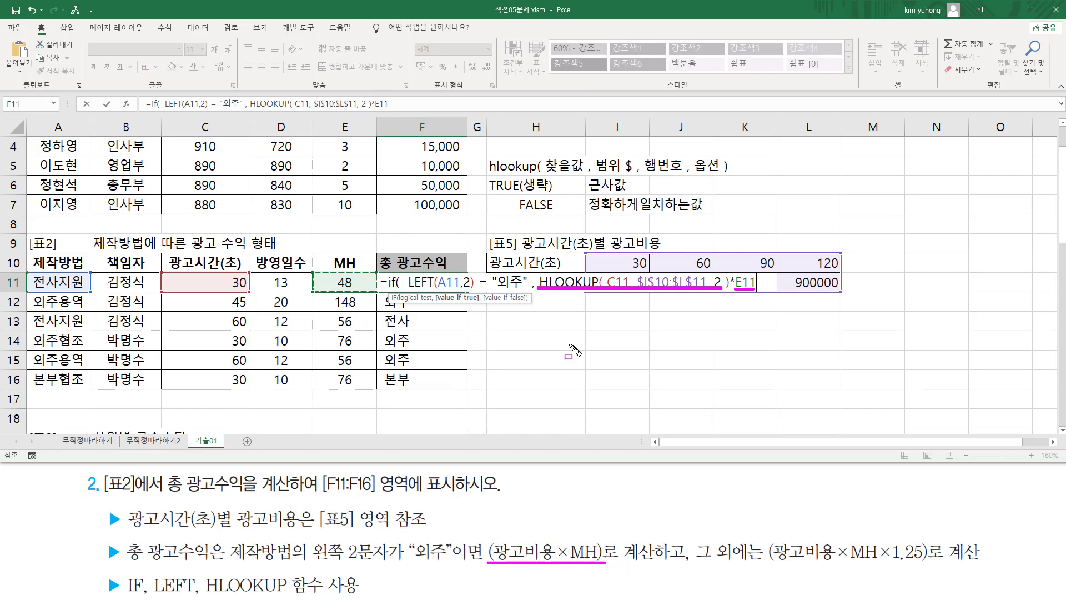
{"action": "mouse_move", "coordinate": [537, 268]}
{"action": "left_mouse_down"}
{"action": "mouse_move", "coordinate": [555, 294]}
{"action": "mouse_move", "coordinate": [758, 296]}
{"action": "left_mouse_up"}
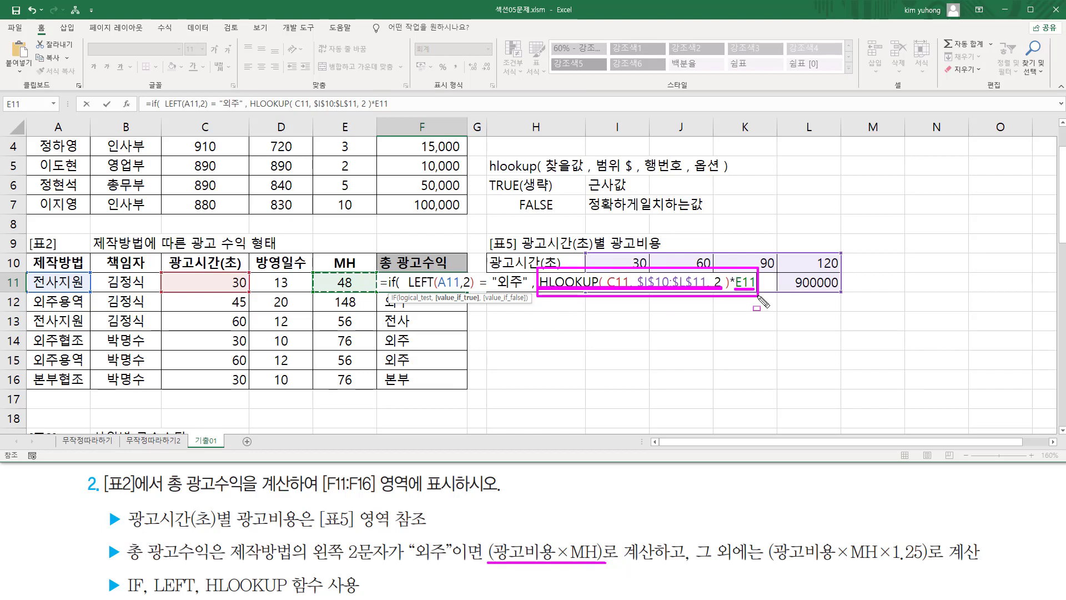
{"action": "key", "text": "Escape"}
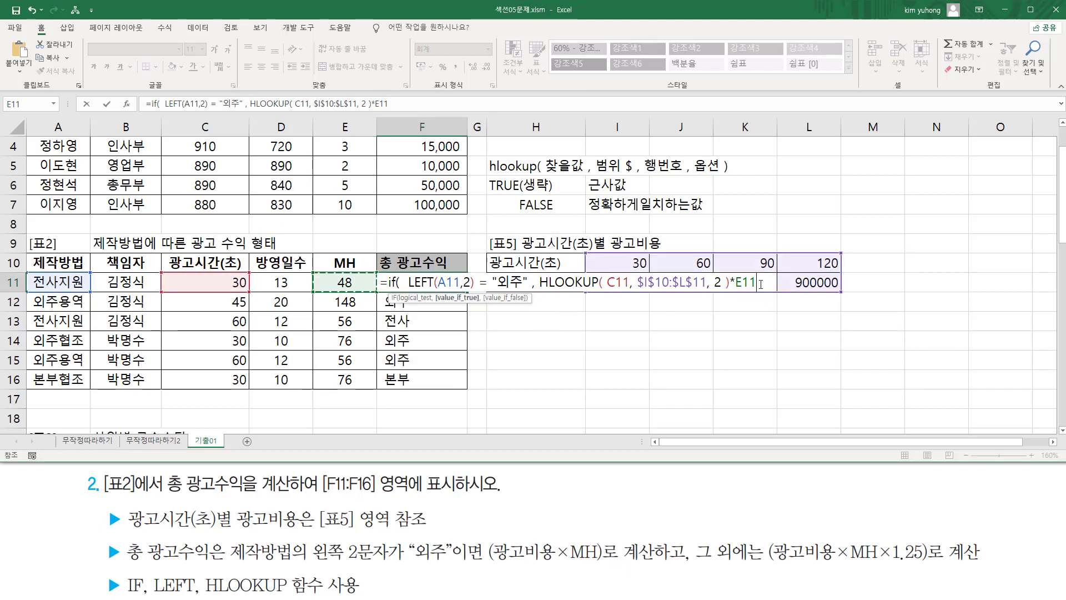
- Start the IF's false-value argument in F11 and paste the copied HLOOKUP expression there as the 광고비용 for all other cases
{"action": "type", "text": ","}
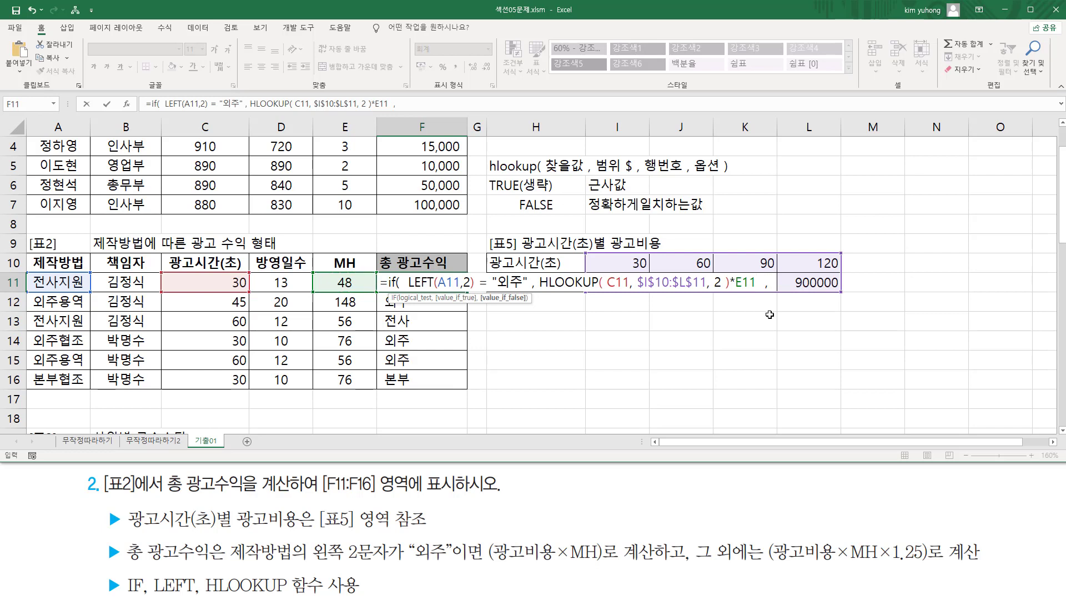
{"action": "key", "text": "ctrl+shift+d"}
{"action": "left_click_drag", "start_coordinate": [406, 271], "coordinate": [531, 297]}
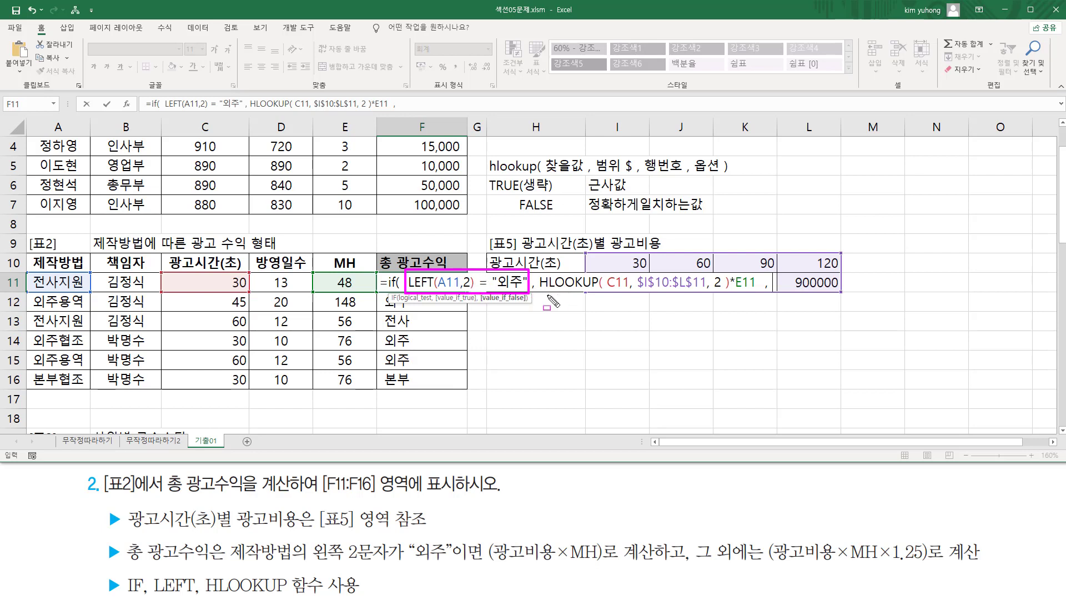
{"action": "left_click_drag", "start_coordinate": [540, 294], "coordinate": [756, 293]}
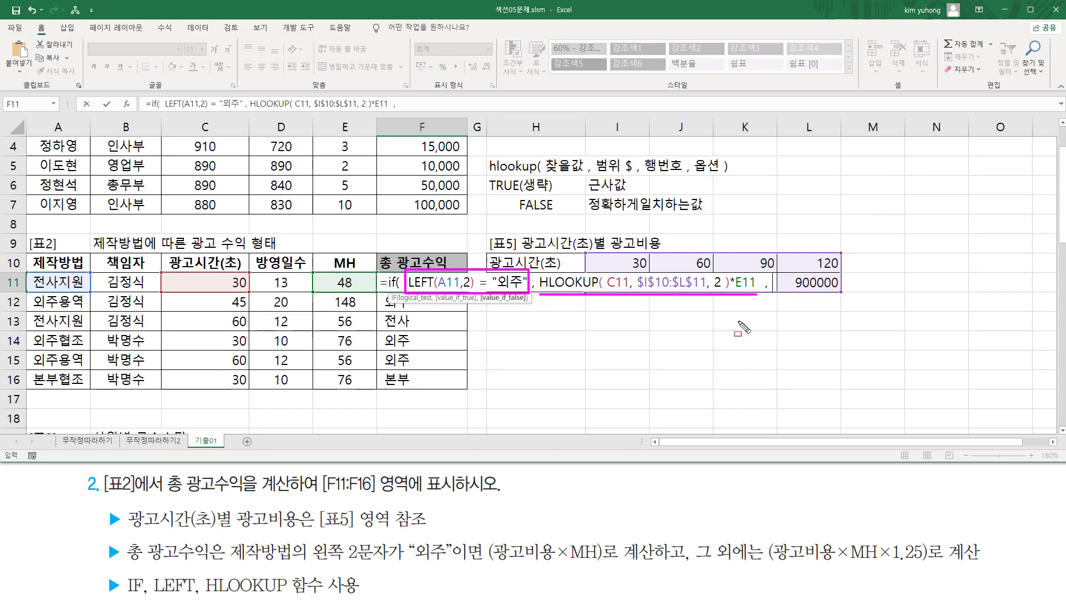
{"action": "left_click_drag", "start_coordinate": [694, 562], "coordinate": [931, 568]}
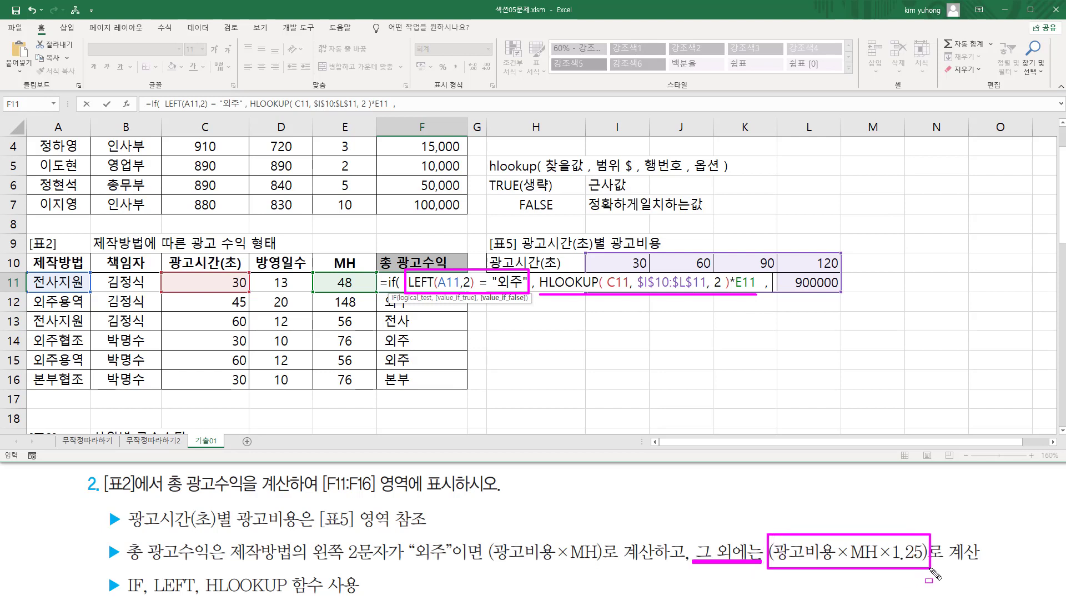
{"action": "key", "text": "Escape"}
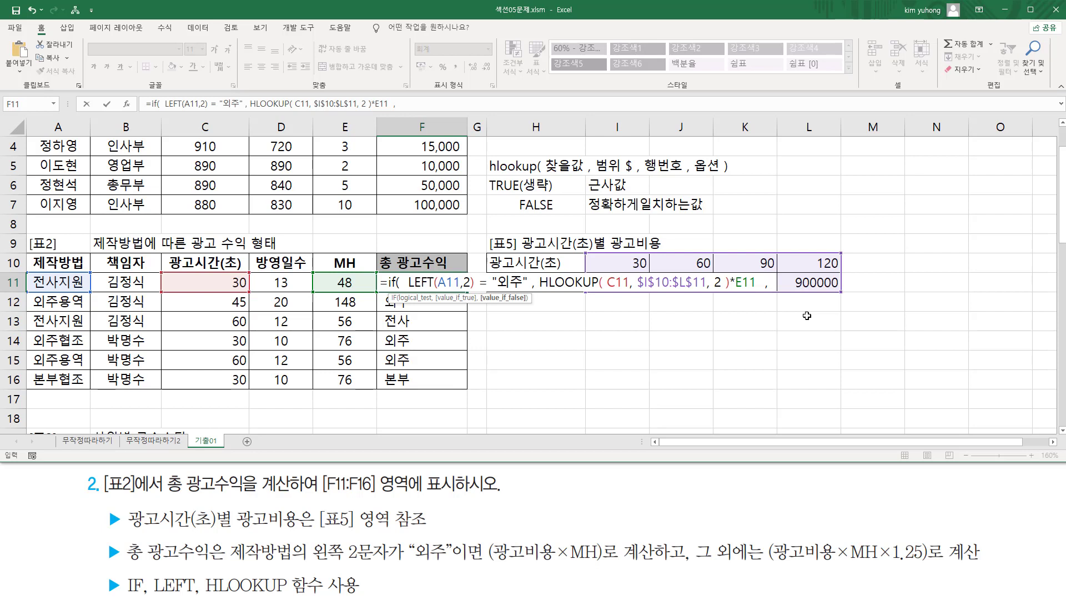
{"action": "key", "text": "ctrl+v"}
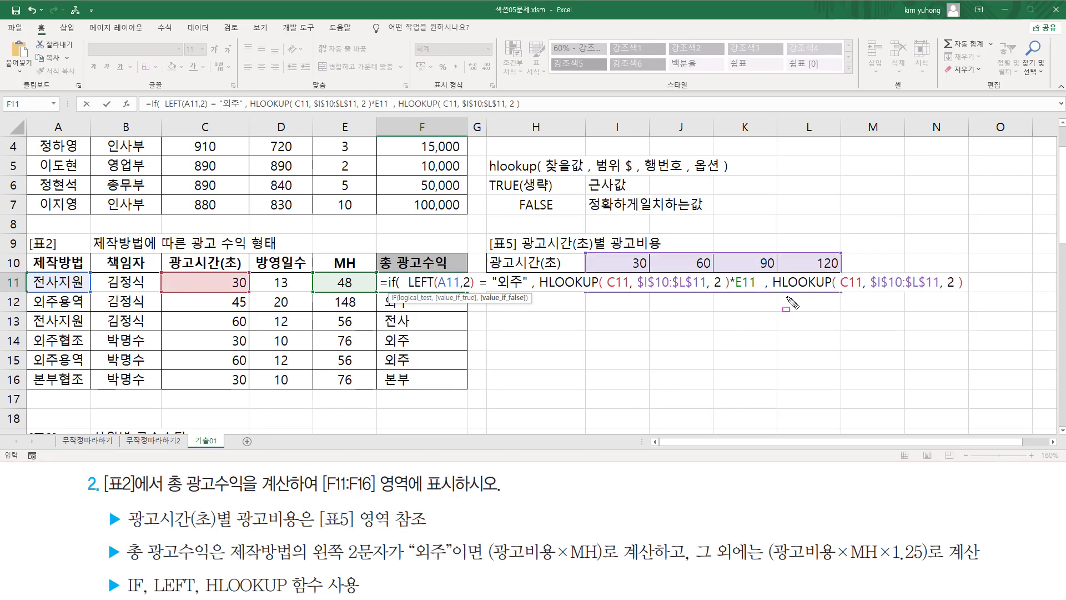
{"action": "left_click_drag", "start_coordinate": [775, 289], "coordinate": [959, 289]}
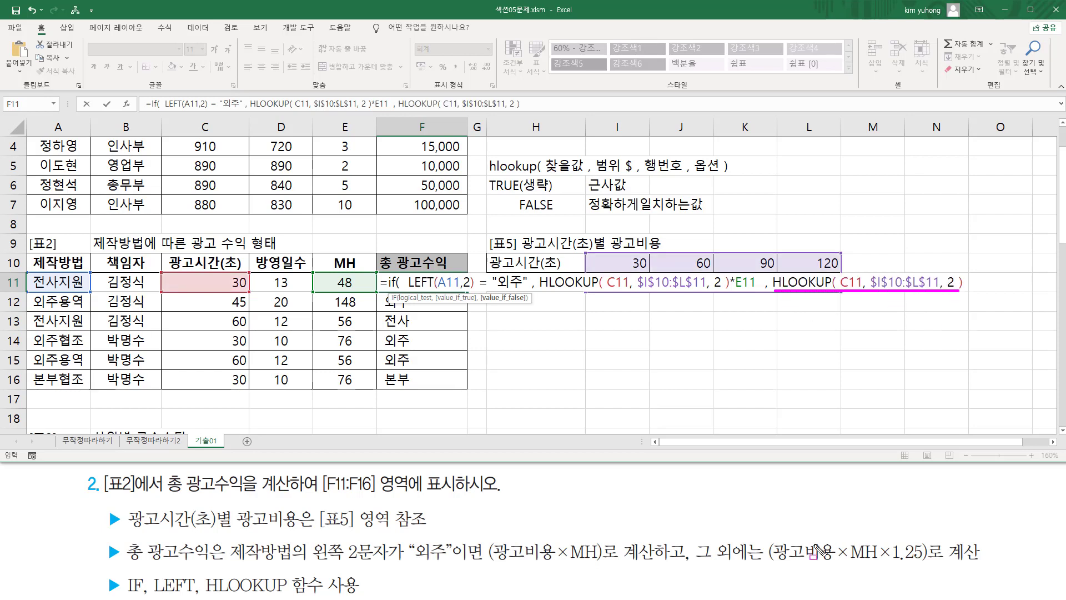
{"action": "left_click_drag", "start_coordinate": [776, 573], "coordinate": [833, 572]}
{"action": "key", "text": "Escape"}
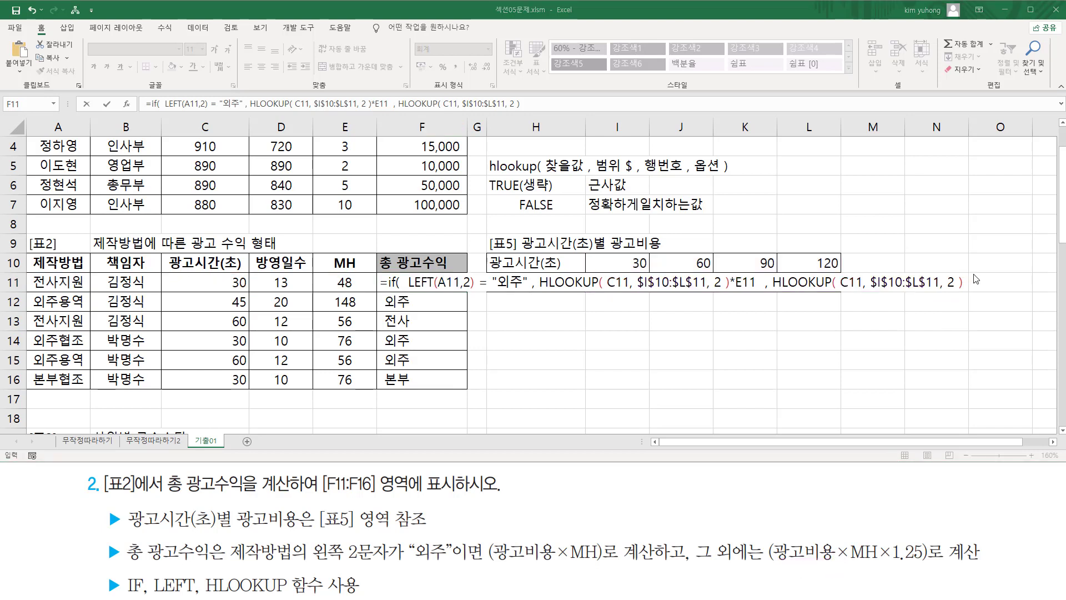
- Multiply the false-value HLOOKUP by E11*1.25, complete the F11 formula, and fill it down through F16
{"action": "type", "text": "*"}
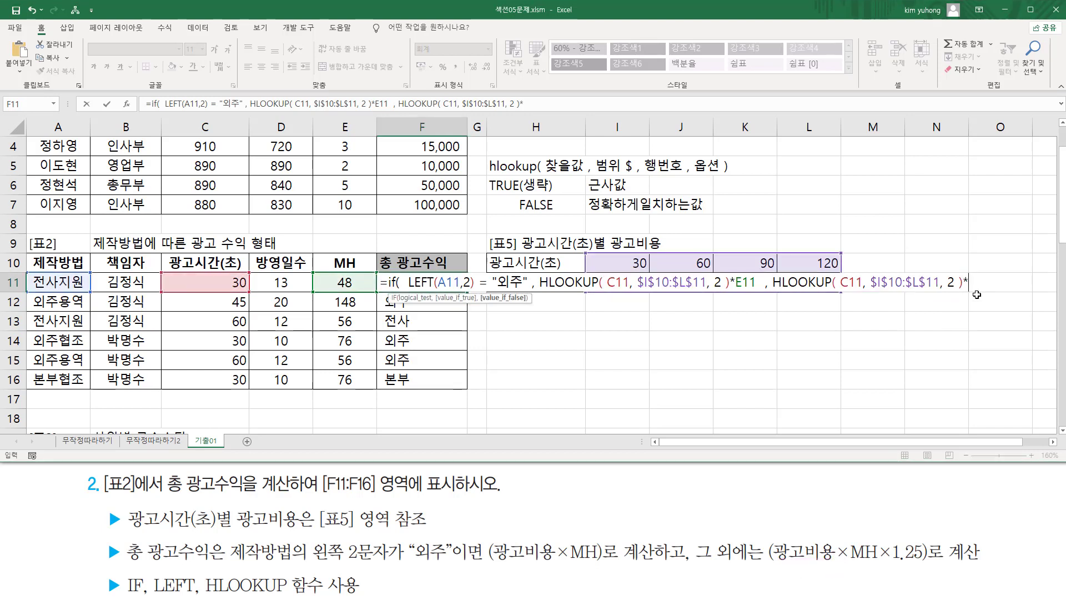
{"action": "left_click", "coordinate": [346, 283]}
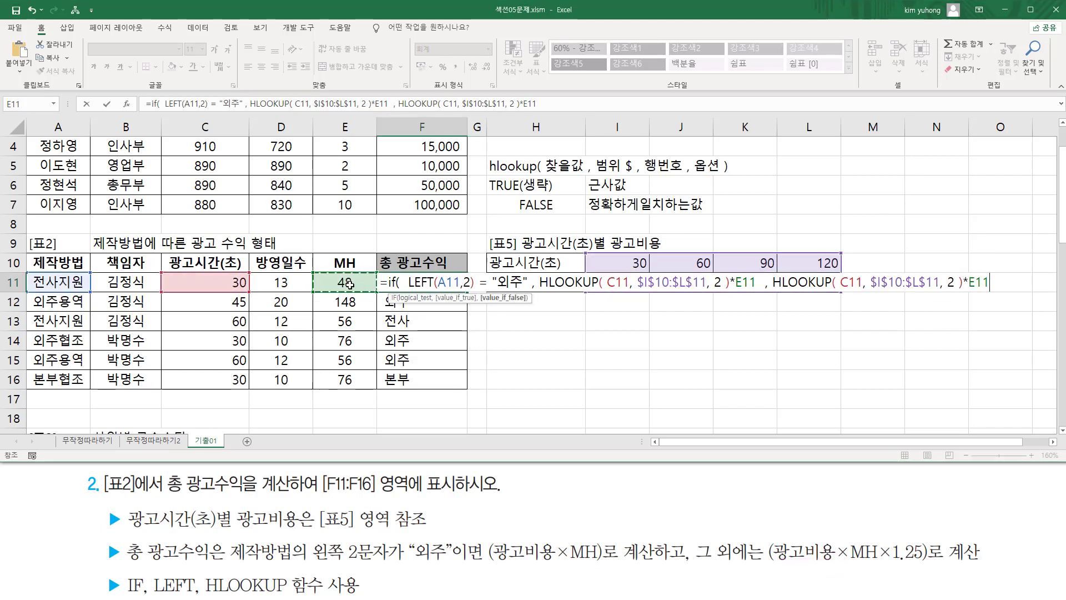
{"action": "type", "text": "*"}
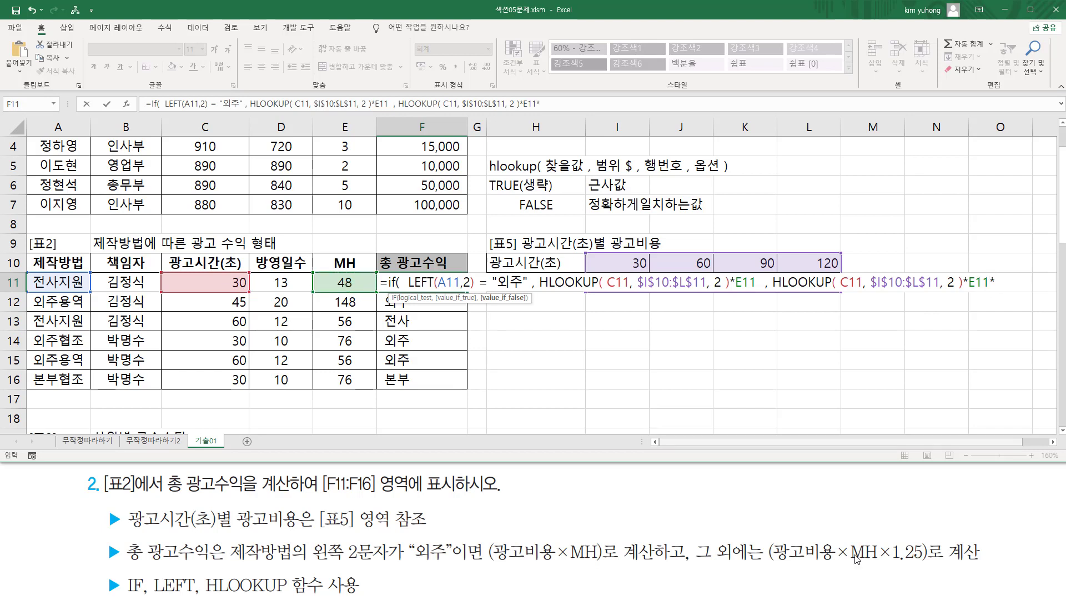
{"action": "left_click_drag", "start_coordinate": [878, 561], "coordinate": [921, 561]}
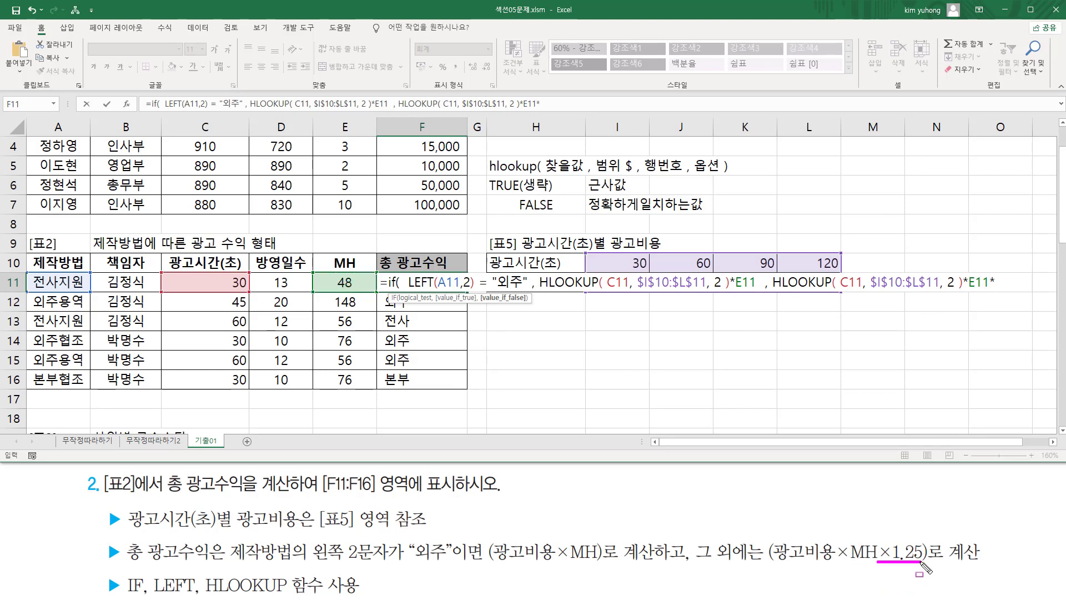
{"action": "key", "text": "Escape"}
{"action": "left_click", "coordinate": [1004, 282]}
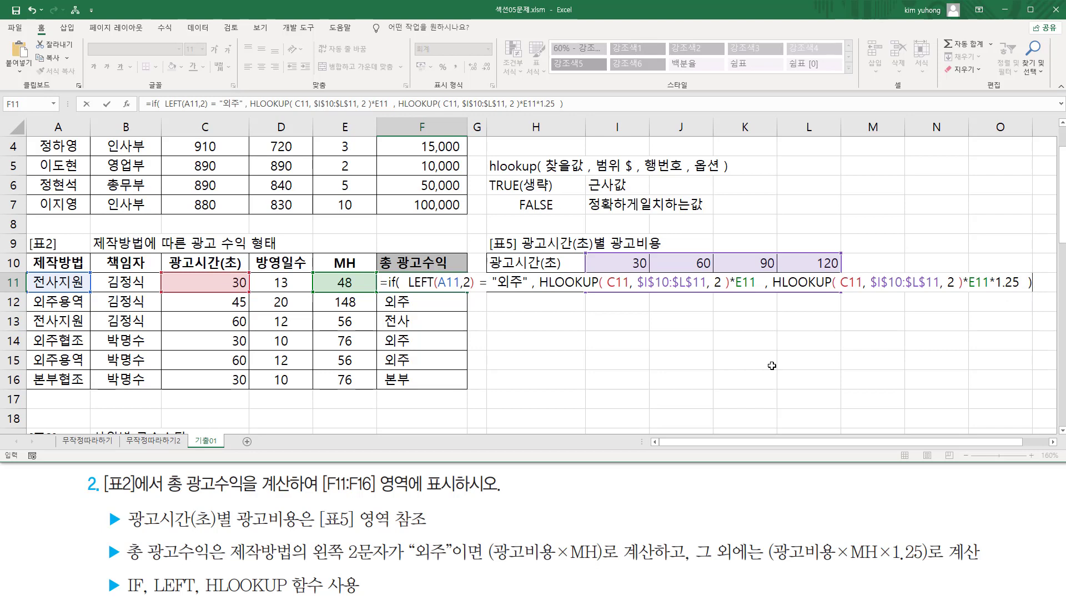
{"action": "key", "text": "Return"}
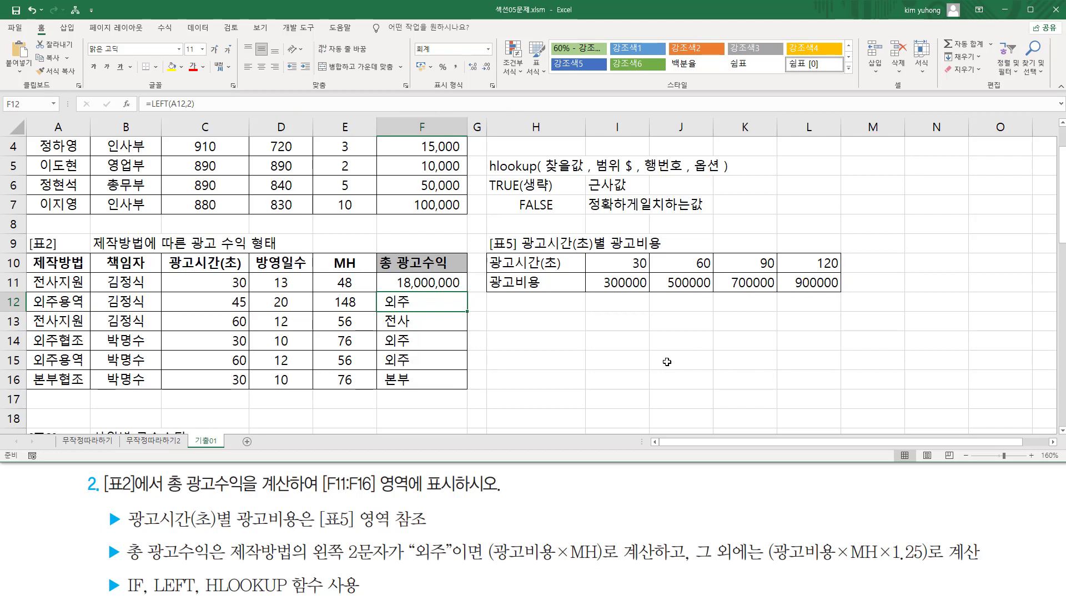
{"action": "left_click", "coordinate": [434, 282]}
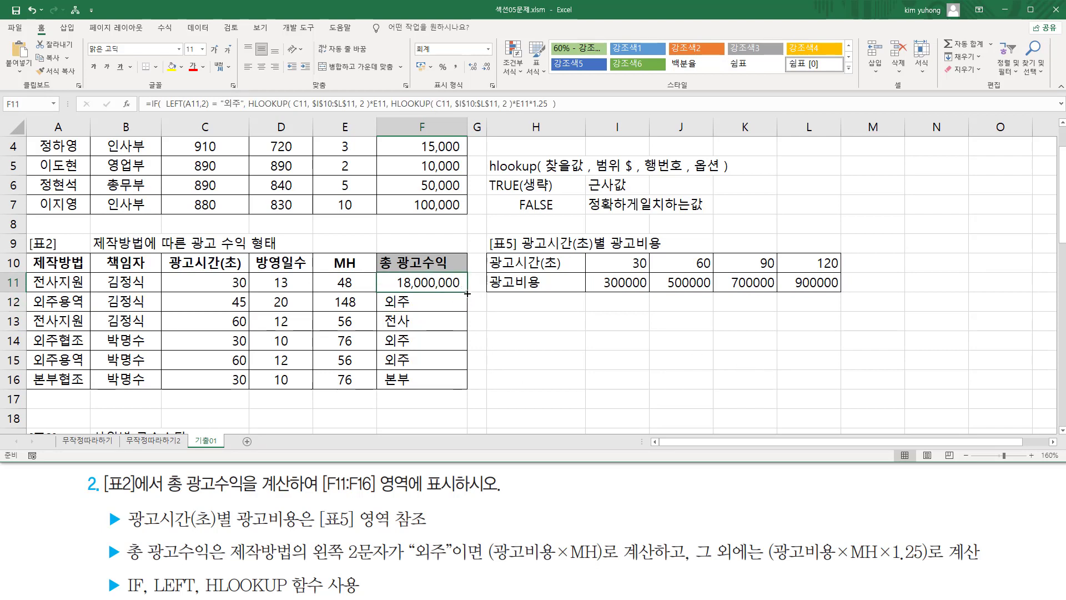
{"action": "left_click_drag", "start_coordinate": [467, 293], "coordinate": [444, 384]}
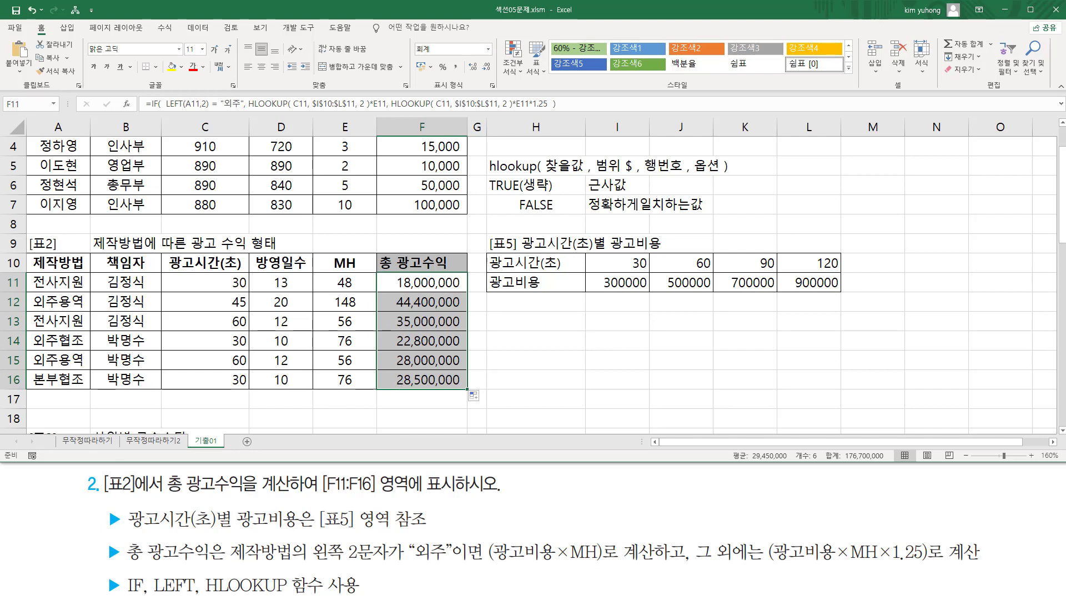
- Record the completed F11 IF formula as a red text note in C17 below the 총 광고수익 table
{"action": "left_click", "coordinate": [227, 402]}
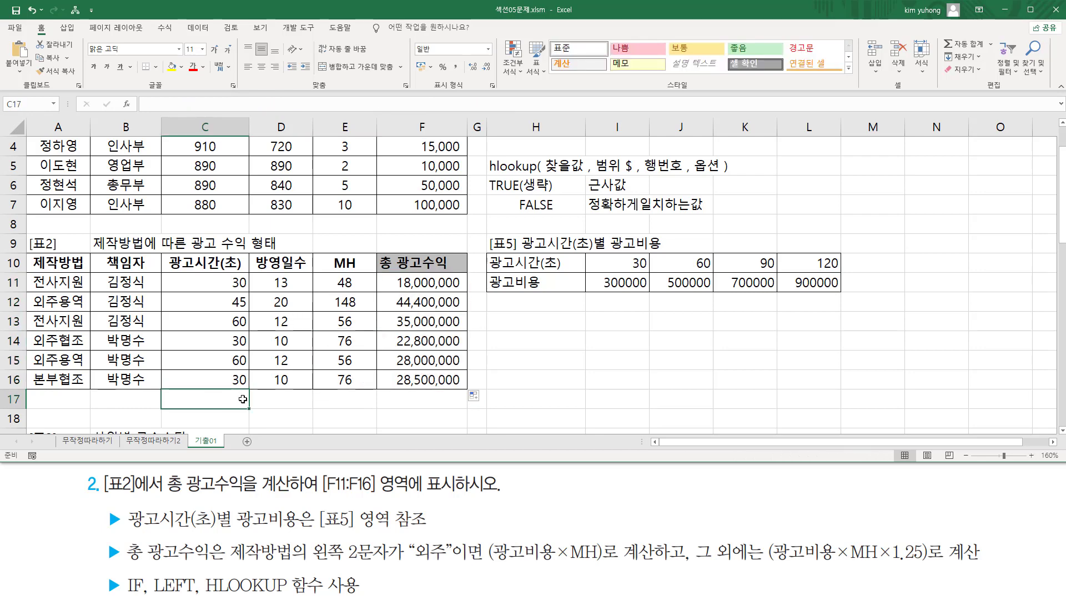
{"action": "type", "text": "'=IF( LEFT(A11,2) = \"외주\", HLOOKUP( C11, $I$10:$L$11, 2 )*E11, HLOOKUP( C11, $I$10:$L$11, 2 )*E11*1.25 )"}
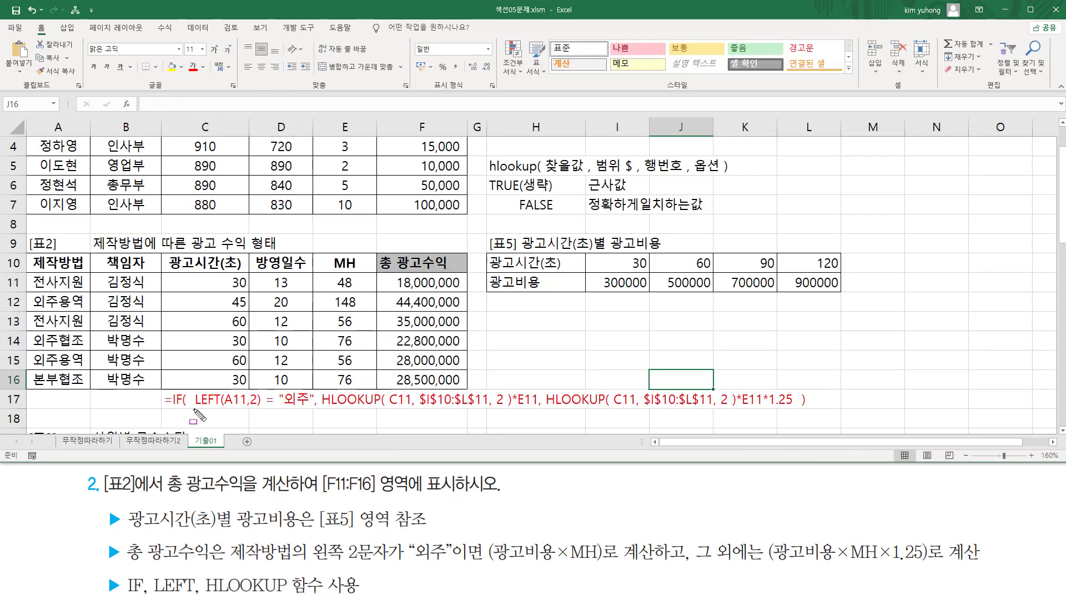
- Mark the LEFT condition and both HLOOKUP results in the C17 formula note and match them to the 광고비용×MH and 광고비용×MH×1.25 rules
{"action": "left_click_drag", "start_coordinate": [195, 409], "coordinate": [260, 410]}
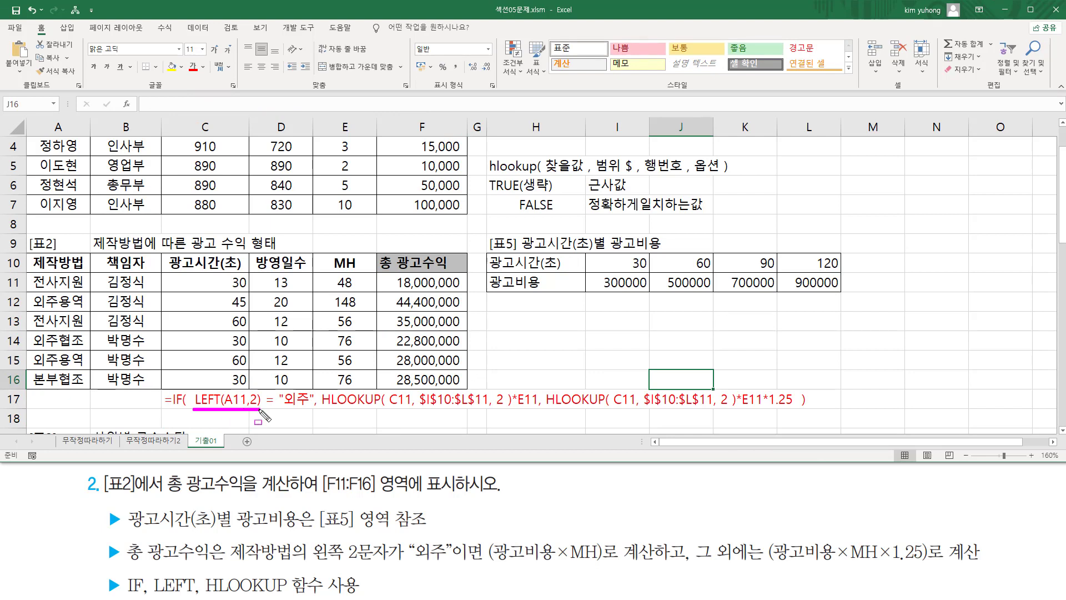
{"action": "left_click_drag", "start_coordinate": [194, 409], "coordinate": [313, 389]}
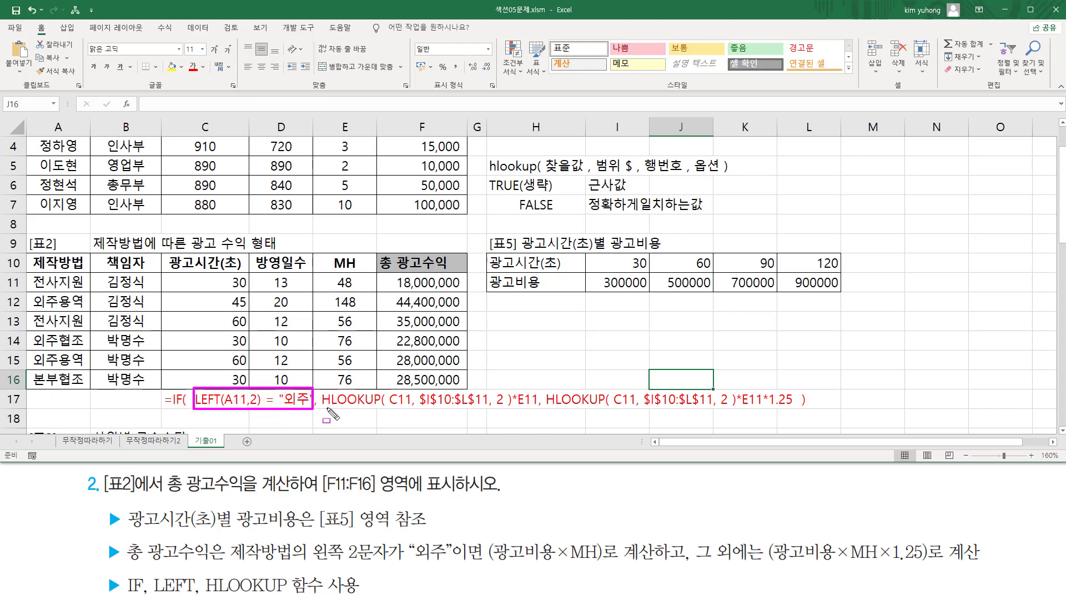
{"action": "left_click_drag", "start_coordinate": [321, 409], "coordinate": [535, 409]}
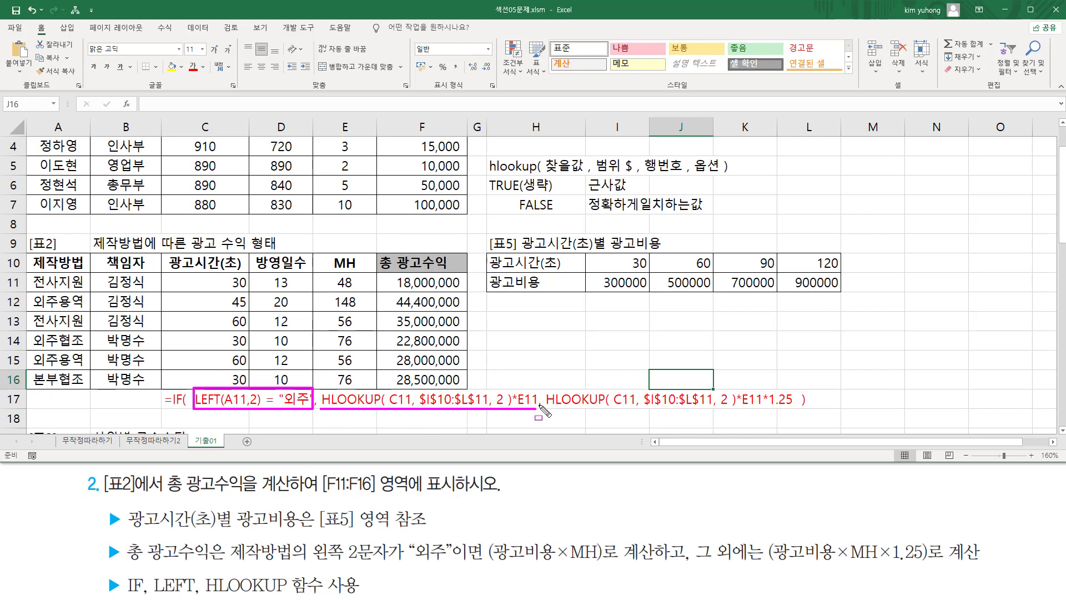
{"action": "left_click_drag", "start_coordinate": [546, 409], "coordinate": [795, 409]}
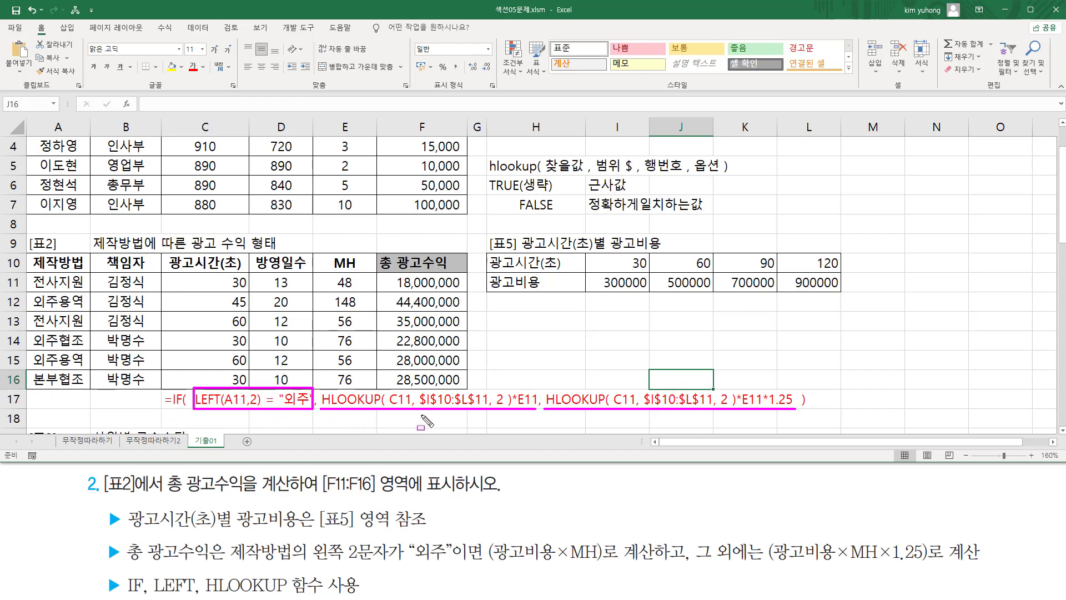
{"action": "left_click_drag", "start_coordinate": [322, 387], "coordinate": [511, 413]}
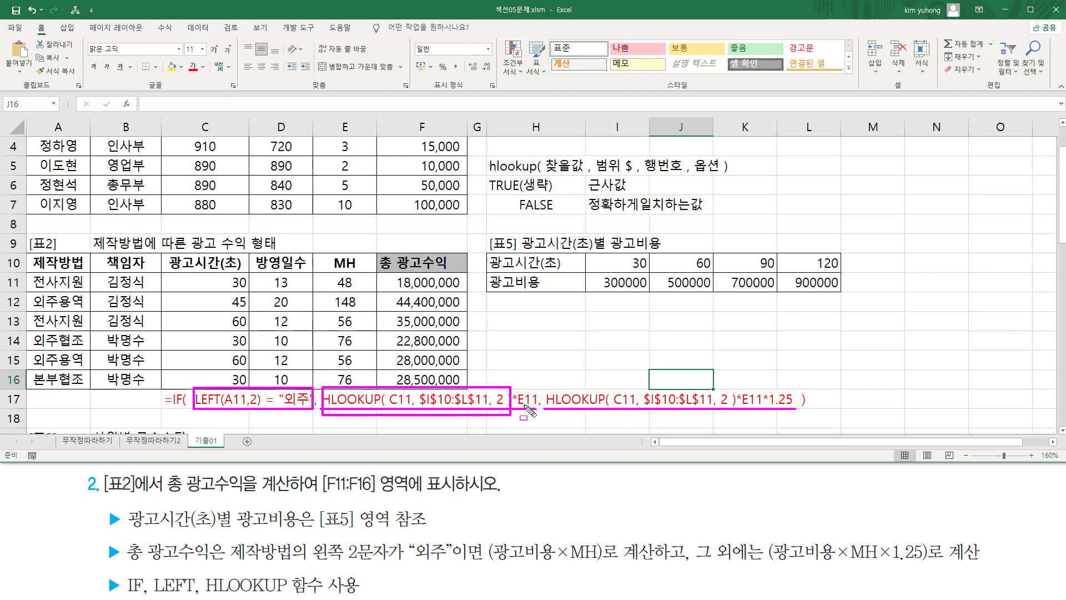
{"action": "left_click_drag", "start_coordinate": [518, 409], "coordinate": [536, 409]}
{"action": "left_click_drag", "start_coordinate": [492, 564], "coordinate": [603, 563]}
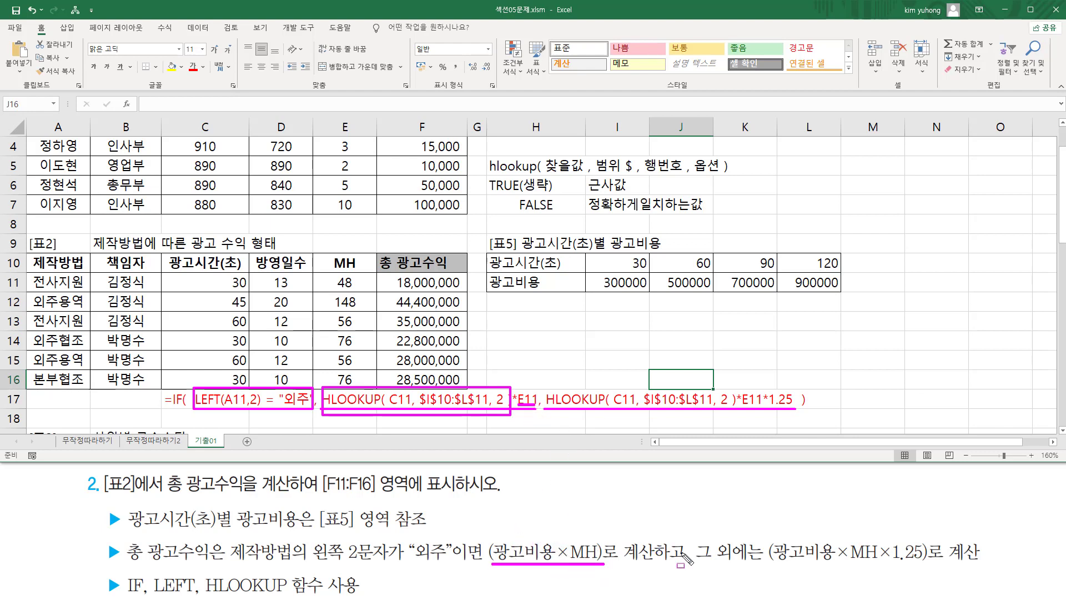
{"action": "mouse_move", "coordinate": [546, 384]}
{"action": "left_mouse_down"}
{"action": "mouse_move", "coordinate": [684, 425]}
{"action": "mouse_move", "coordinate": [732, 421]}
{"action": "mouse_move", "coordinate": [737, 407]}
{"action": "mouse_move", "coordinate": [795, 409]}
{"action": "left_mouse_up"}
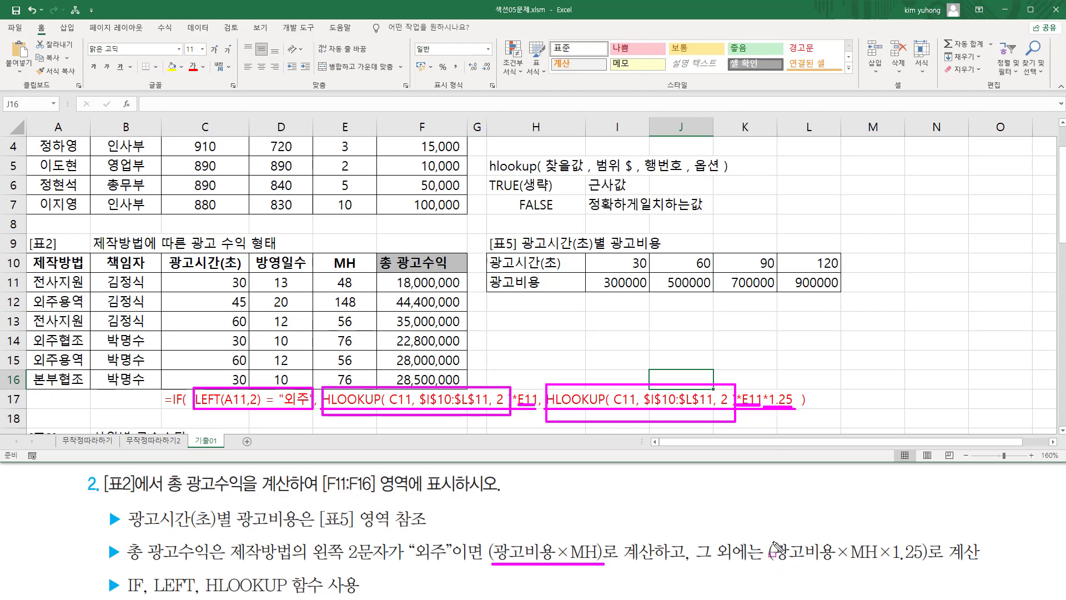
{"action": "left_click_drag", "start_coordinate": [773, 544], "coordinate": [937, 570]}
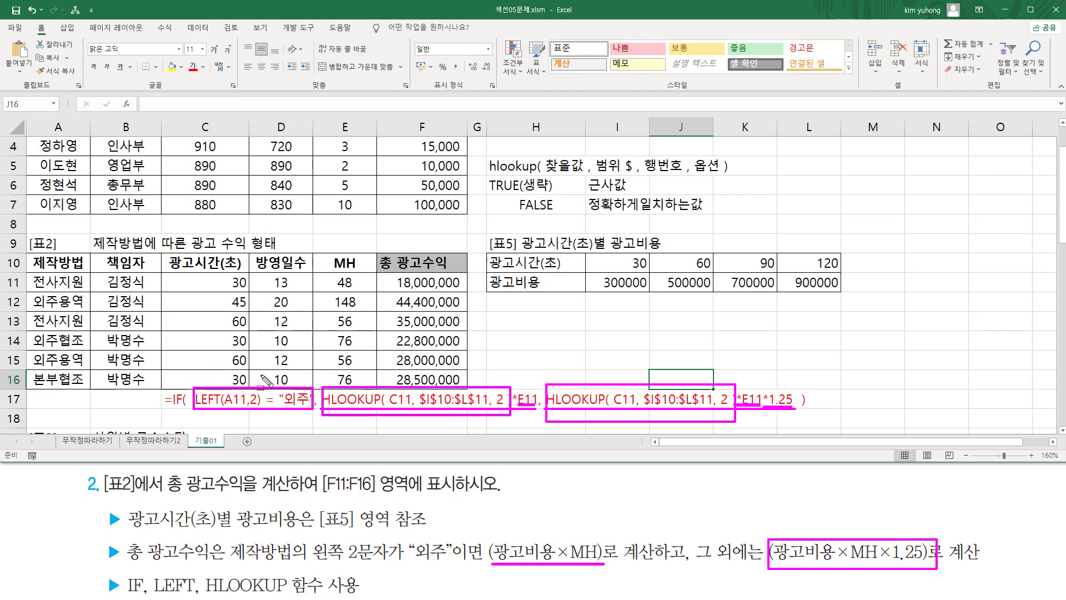
{"action": "key", "text": "Escape"}
- Highlight the condition and the two result arguments in the C17 note, along with the shared 광고비용 term in both rules
{"action": "key", "text": "ctrl+2"}
{"action": "mouse_move", "coordinate": [194, 379]}
{"action": "left_mouse_down"}
{"action": "mouse_move", "coordinate": [314, 418]}
{"action": "mouse_move", "coordinate": [792, 406]}
{"action": "left_mouse_up"}
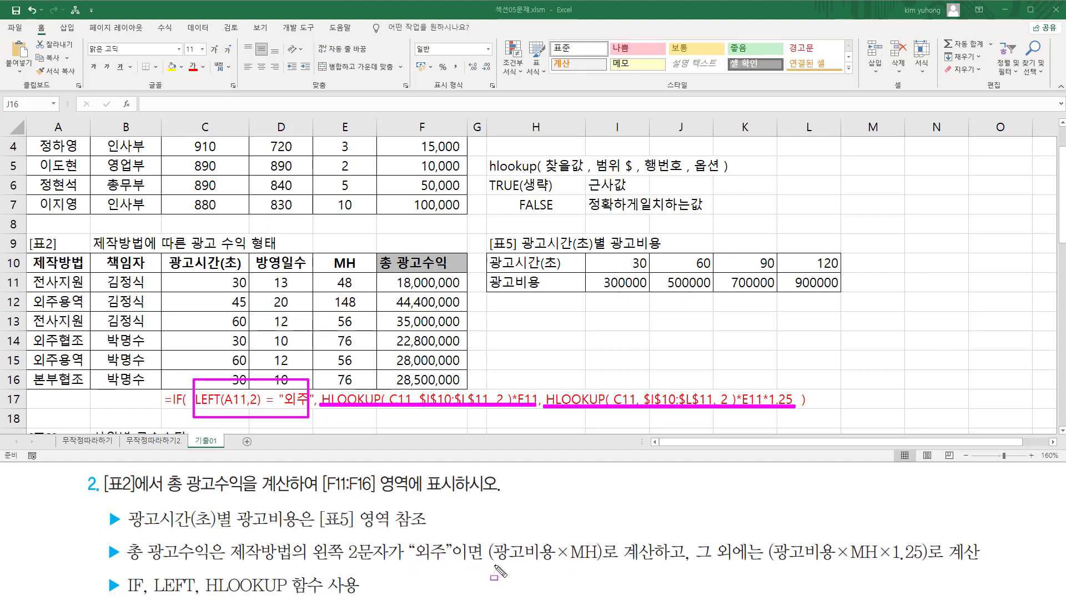
{"action": "left_click_drag", "start_coordinate": [494, 564], "coordinate": [548, 564]}
{"action": "left_click_drag", "start_coordinate": [776, 565], "coordinate": [840, 564]}
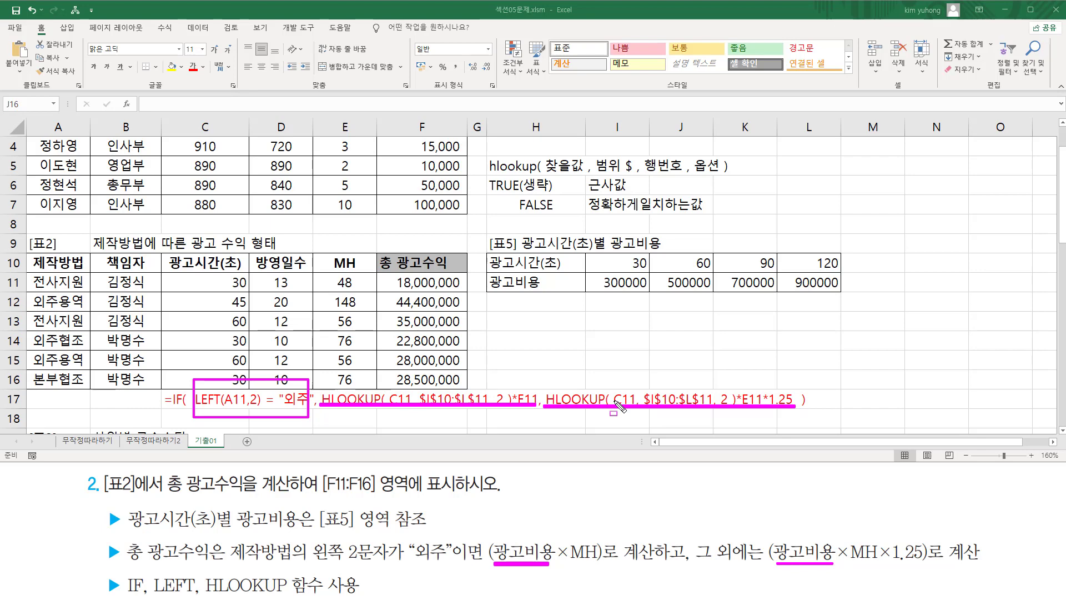
{"action": "key", "text": "Escape"}
- Clear F11, start a new formula with =HLOOKUP( C11, $I$10:$L$11, 2 ), and match it to the 광고비용 common to both rules
{"action": "left_click", "coordinate": [437, 287]}
{"action": "key", "text": "Delete"}
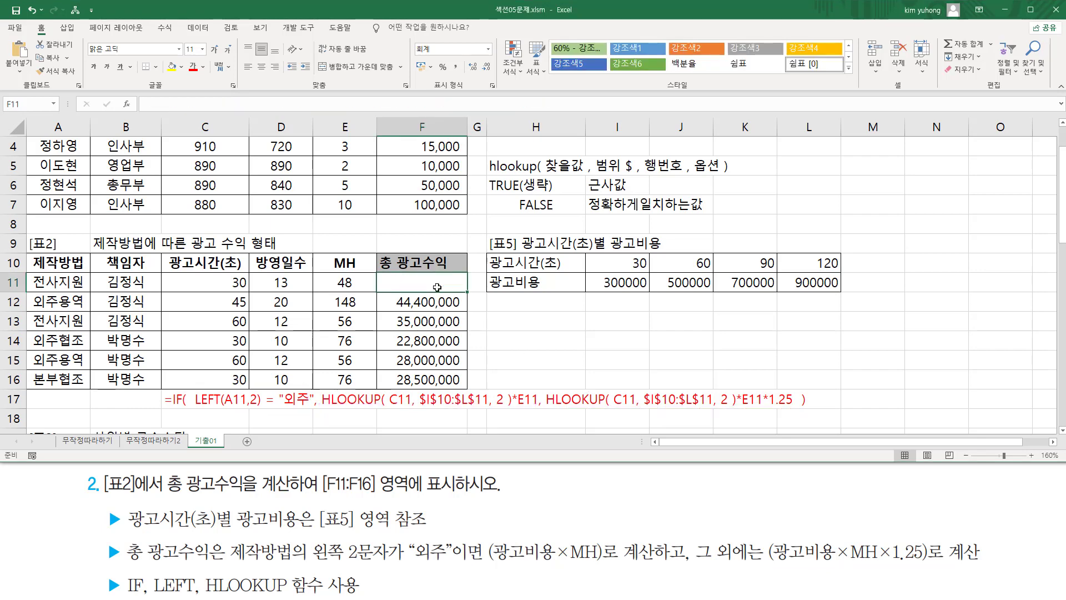
{"action": "type", "text": "="}
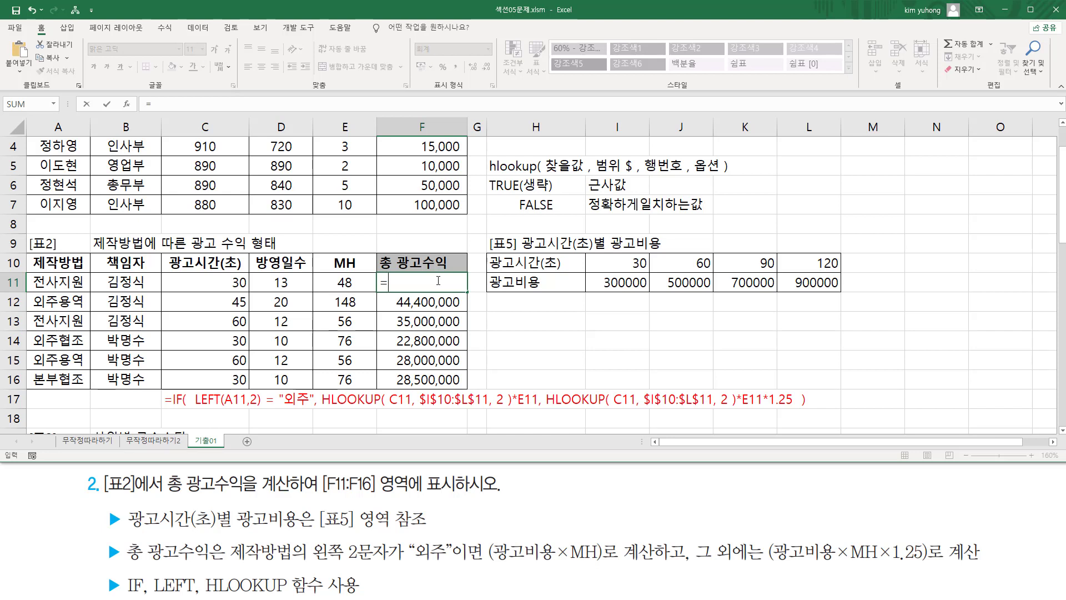
{"action": "type", "text": "HLOOKUP( C11, $I$10:$L$11, 2 )"}
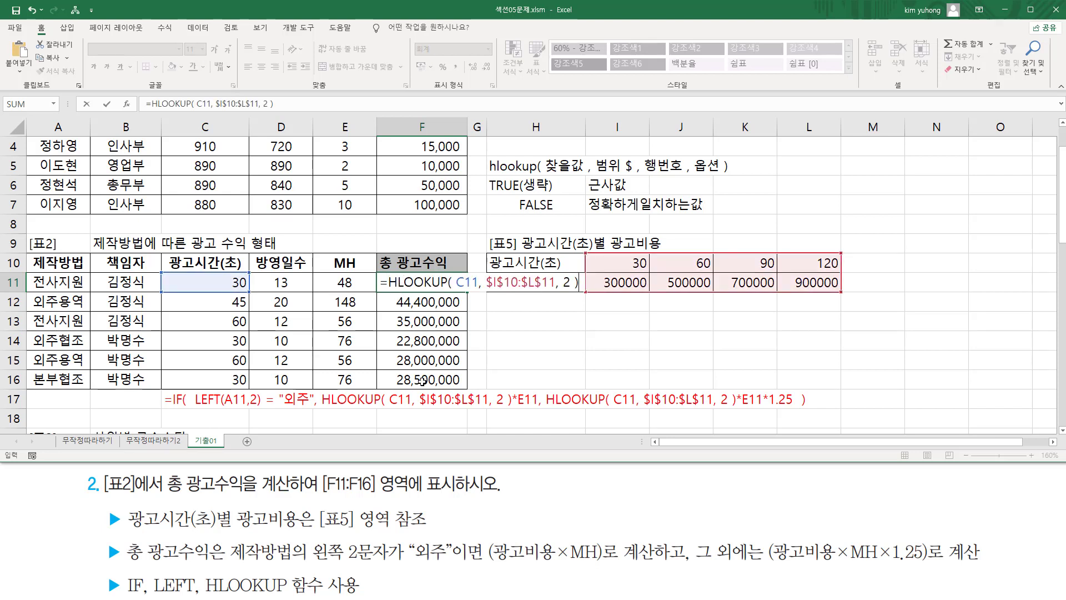
{"action": "left_click_drag", "start_coordinate": [492, 562], "coordinate": [601, 562]}
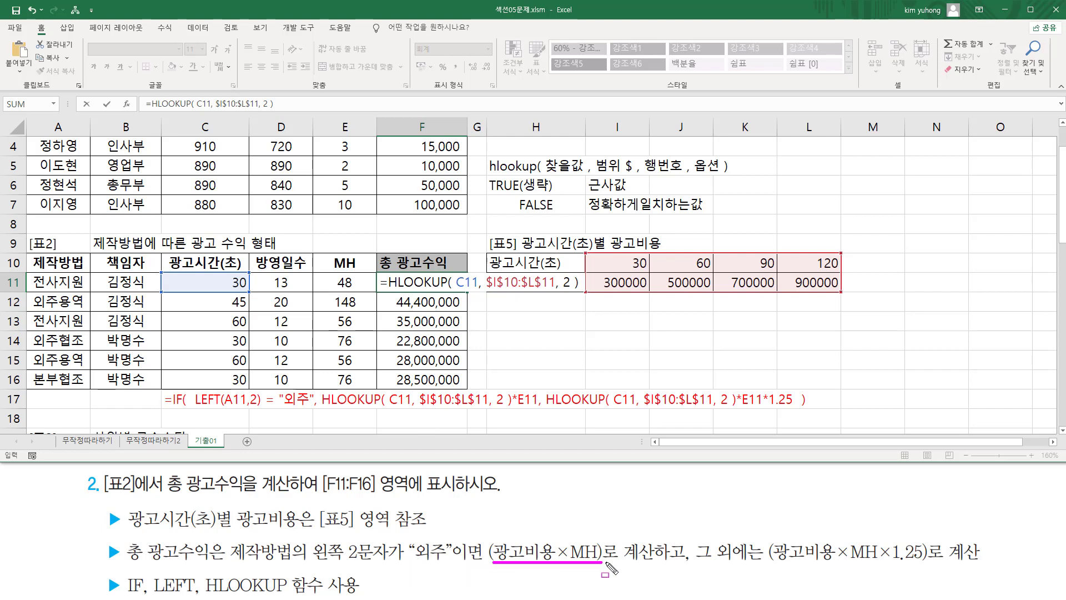
{"action": "left_click_drag", "start_coordinate": [776, 564], "coordinate": [934, 564]}
{"action": "left_click_drag", "start_coordinate": [777, 537], "coordinate": [836, 576]}
{"action": "left_click_drag", "start_coordinate": [491, 538], "coordinate": [549, 582]}
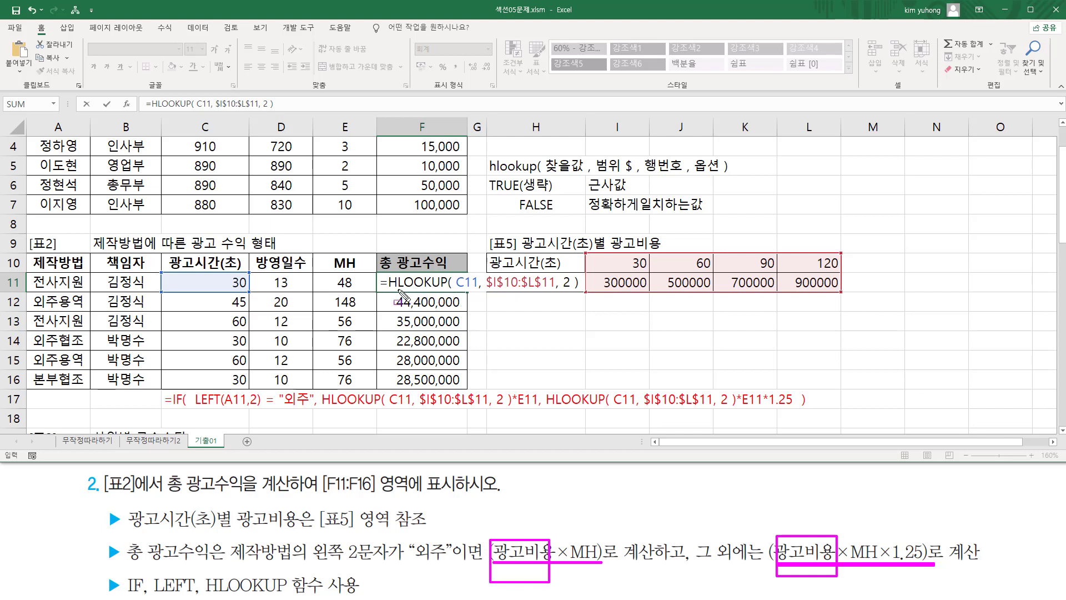
{"action": "left_click_drag", "start_coordinate": [388, 290], "coordinate": [578, 290]}
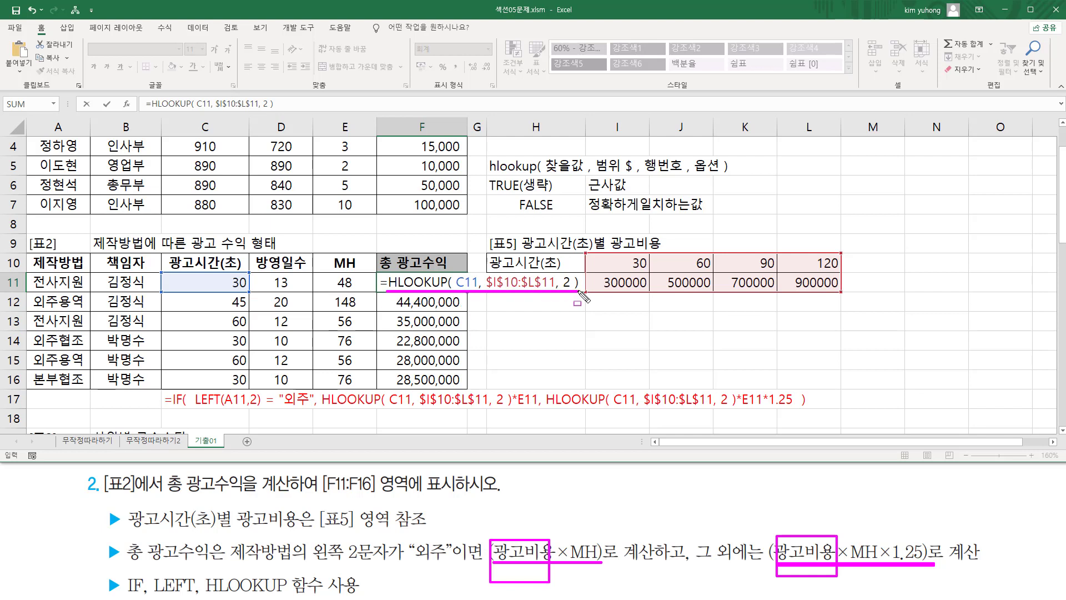
{"action": "key", "text": "Escape"}
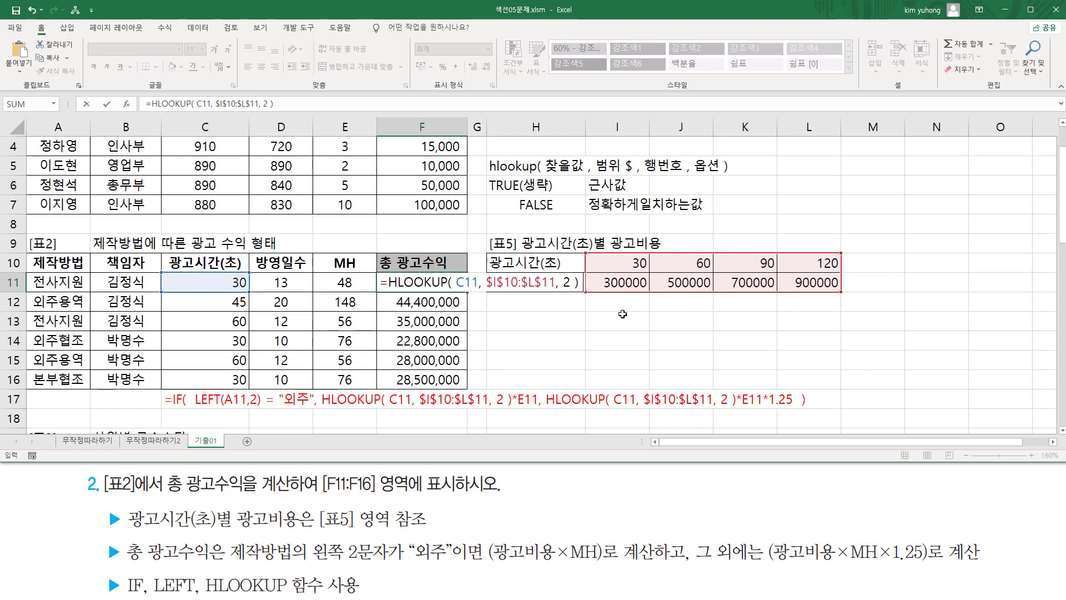
- Append a multiplication sign to the HLOOKUP in F11 and mark the 외주 condition with the ×MH and ×MH×1.25 factors in the task text
{"action": "type", "text": "*"}
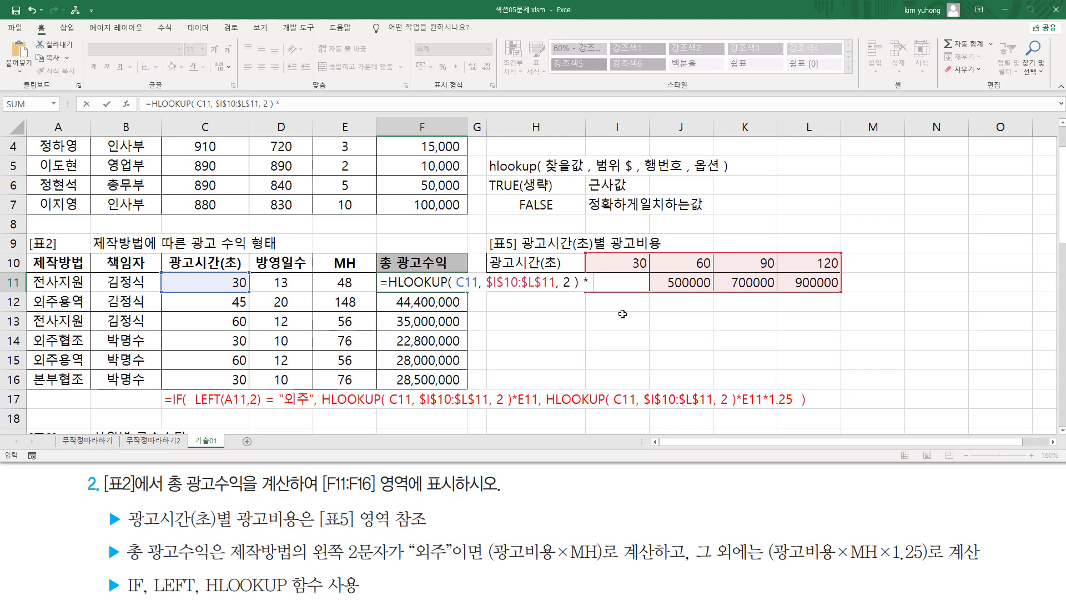
{"action": "key", "text": "ctrl+2"}
{"action": "left_click_drag", "start_coordinate": [557, 535], "coordinate": [598, 565]}
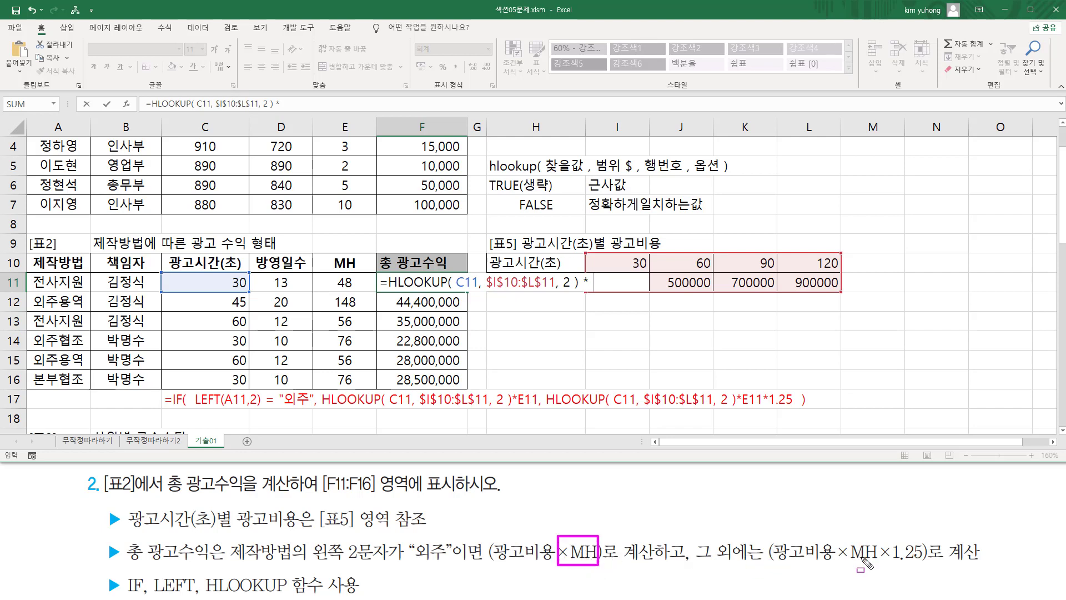
{"action": "left_click", "coordinate": [838, 538]}
{"action": "left_click_drag", "start_coordinate": [837, 538], "coordinate": [924, 565]}
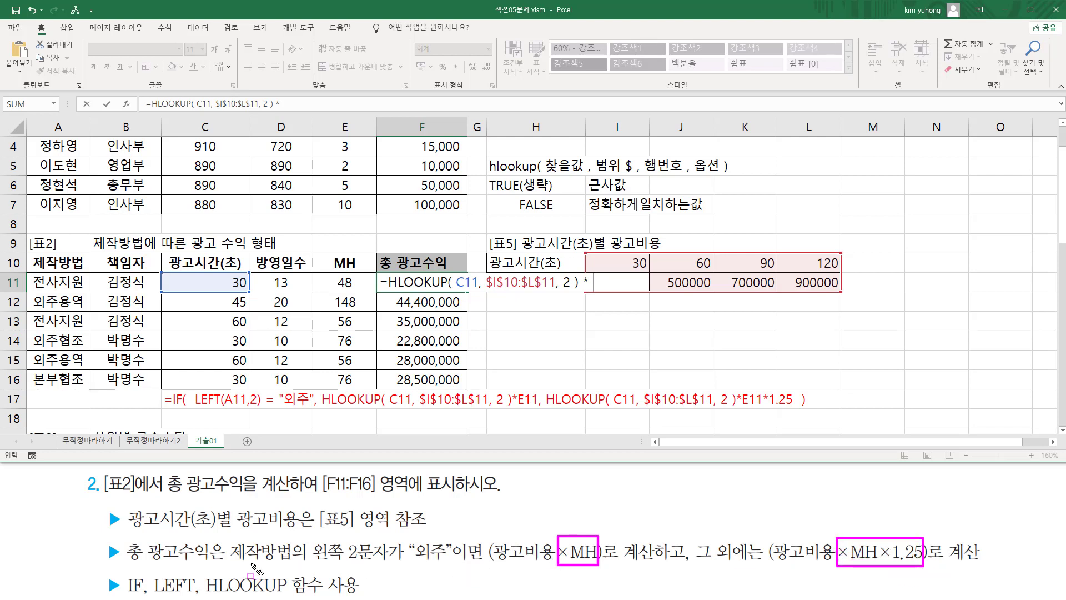
{"action": "left_click_drag", "start_coordinate": [411, 535], "coordinate": [448, 568]}
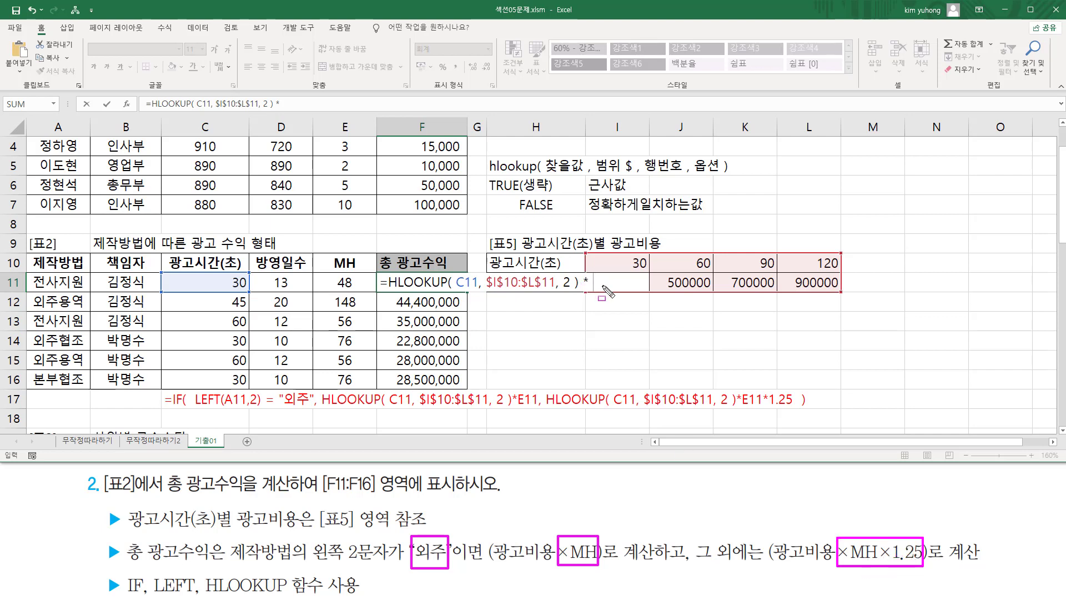
{"action": "key", "text": "Escape"}
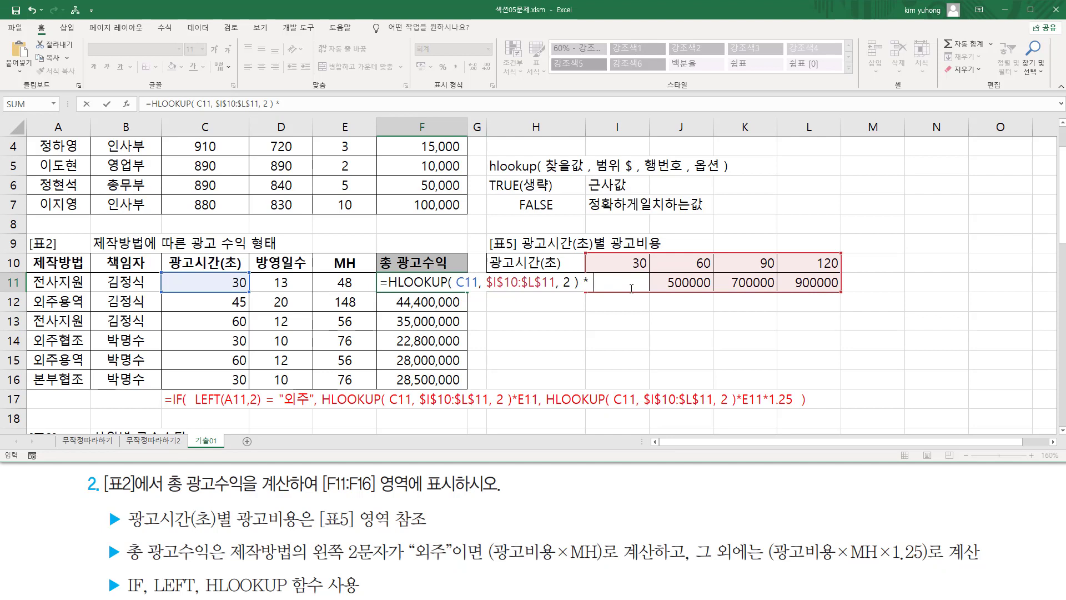
- Add an IF after the multiplication in F11 with the condition LEFT(A11,2)="외주"
{"action": "type", "text": "ㅑ"}
{"action": "type", "text": "if("}
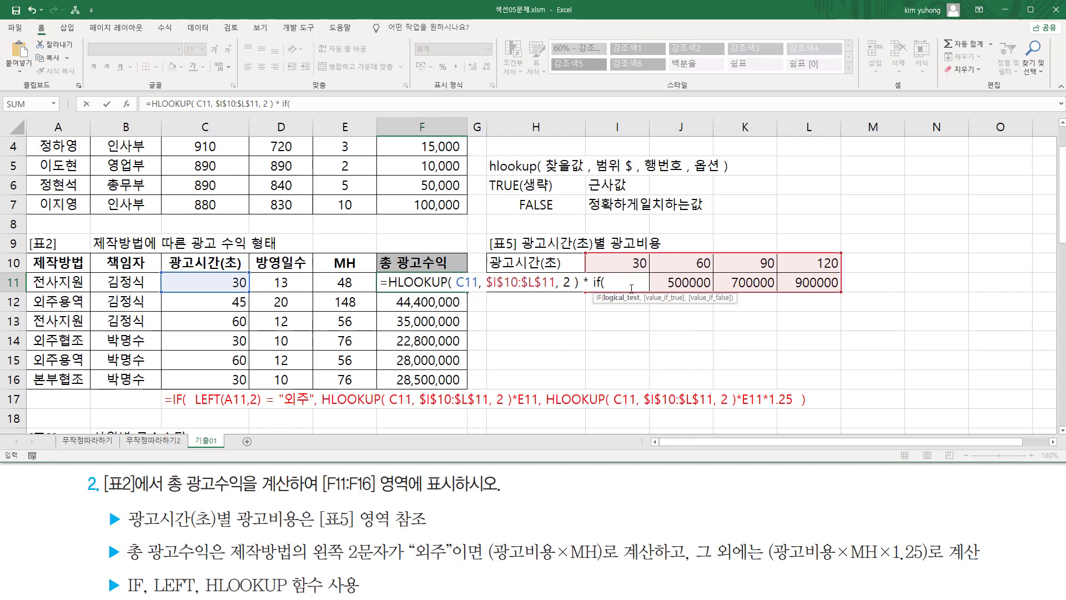
{"action": "type", "text": " le"}
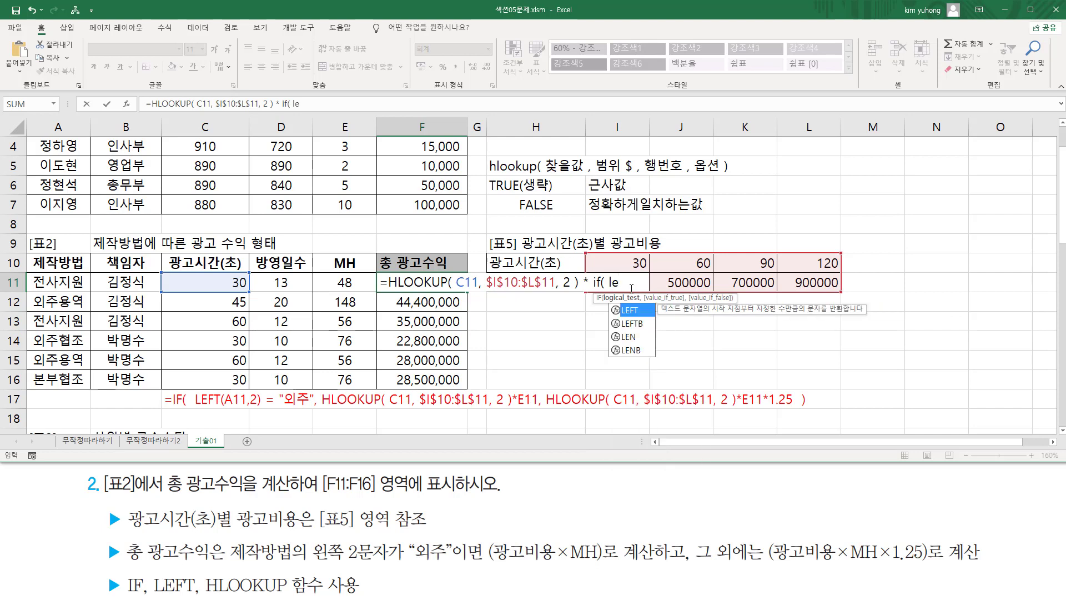
{"action": "key", "text": "Tab"}
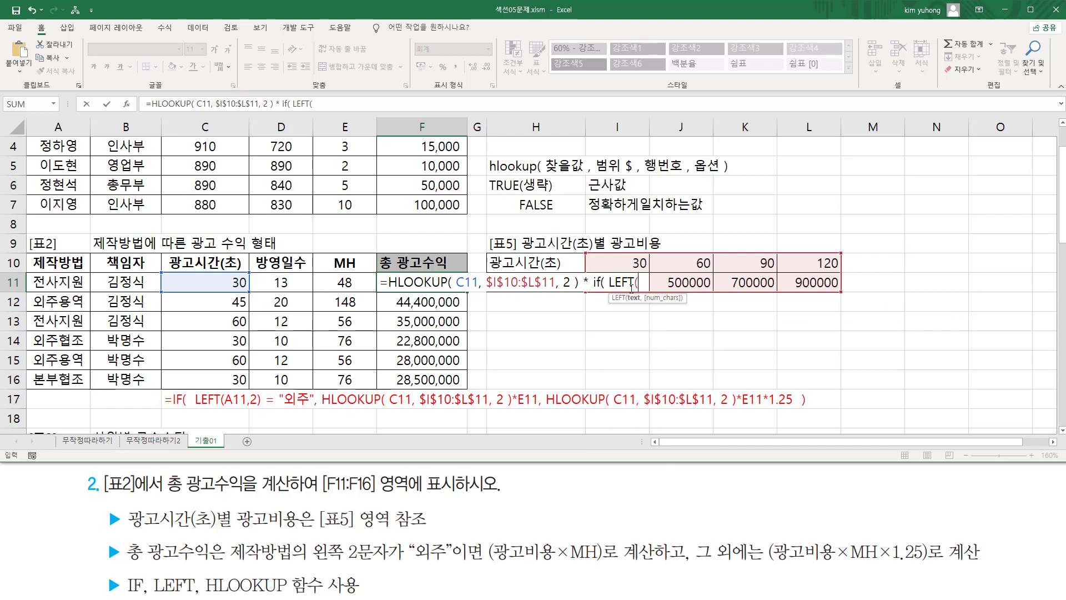
{"action": "left_click", "coordinate": [70, 283]}
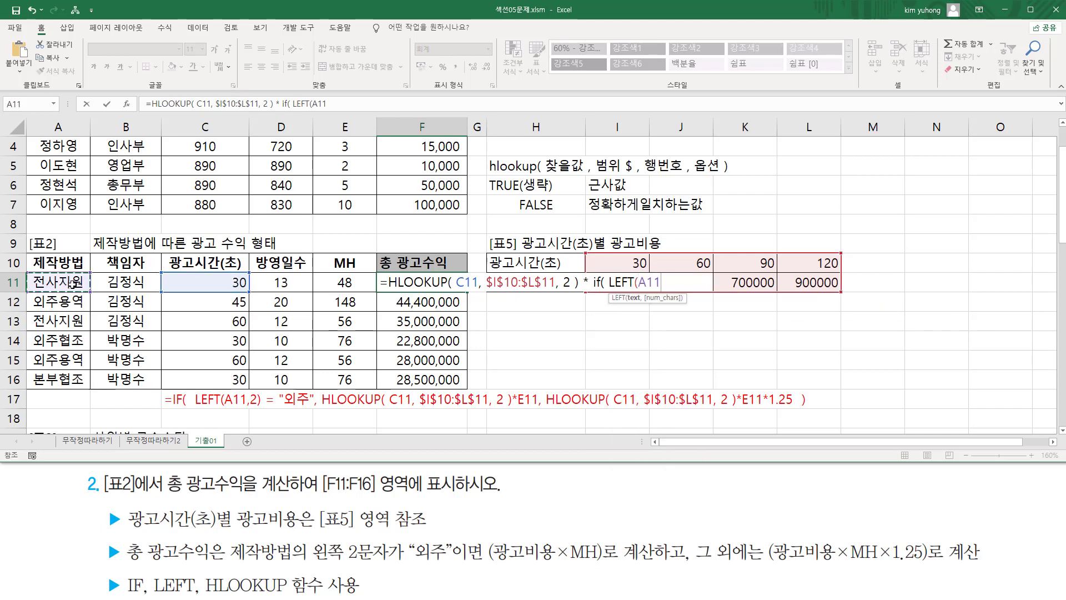
{"action": "type", "text": ",2)"}
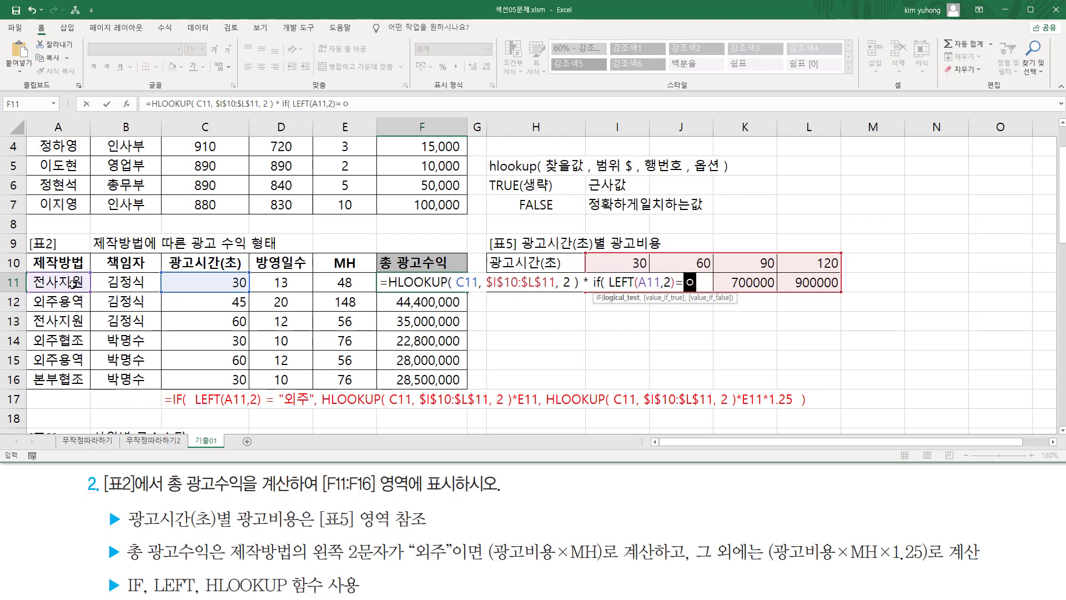
{"action": "type", "text": "=\"외주\""}
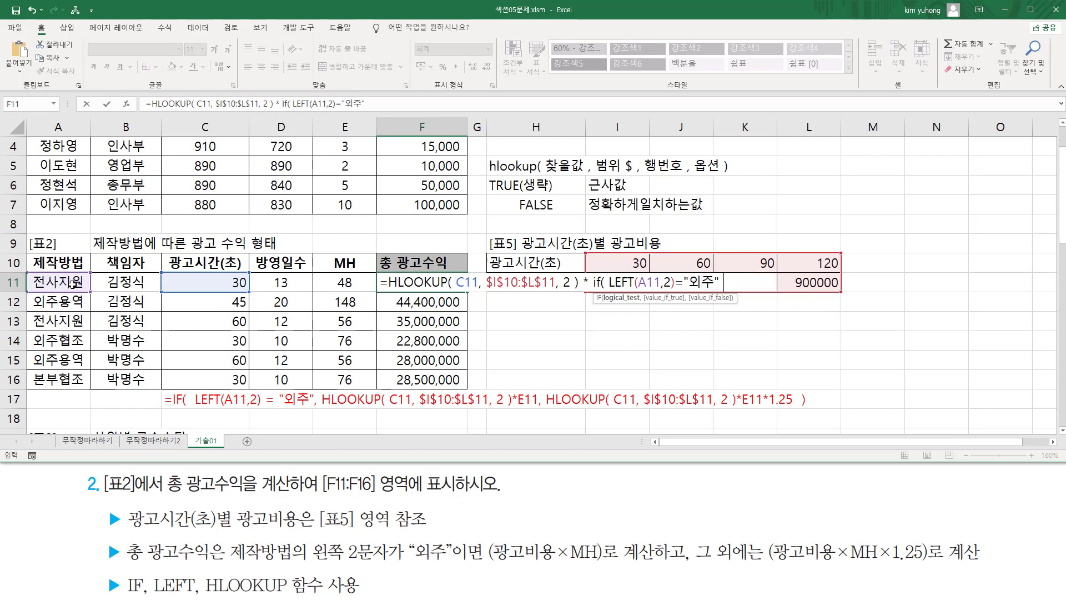
{"action": "type", "text": " ,"}
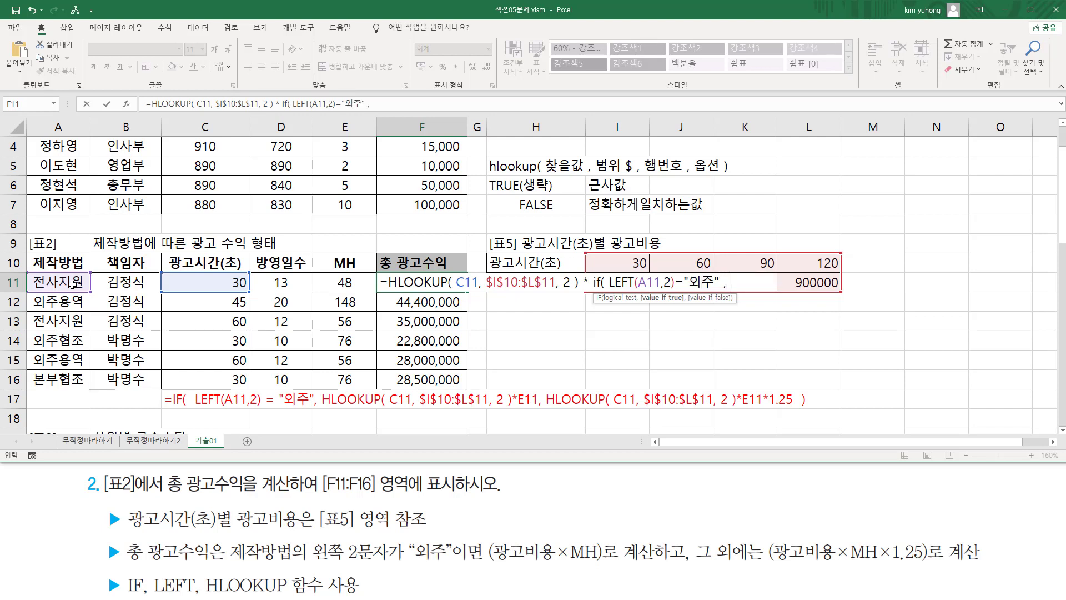
- Finish the IF in F11 with E11 as the true value and E11*1.25 as the false value, closing the parenthesis
{"action": "left_click", "coordinate": [331, 283]}
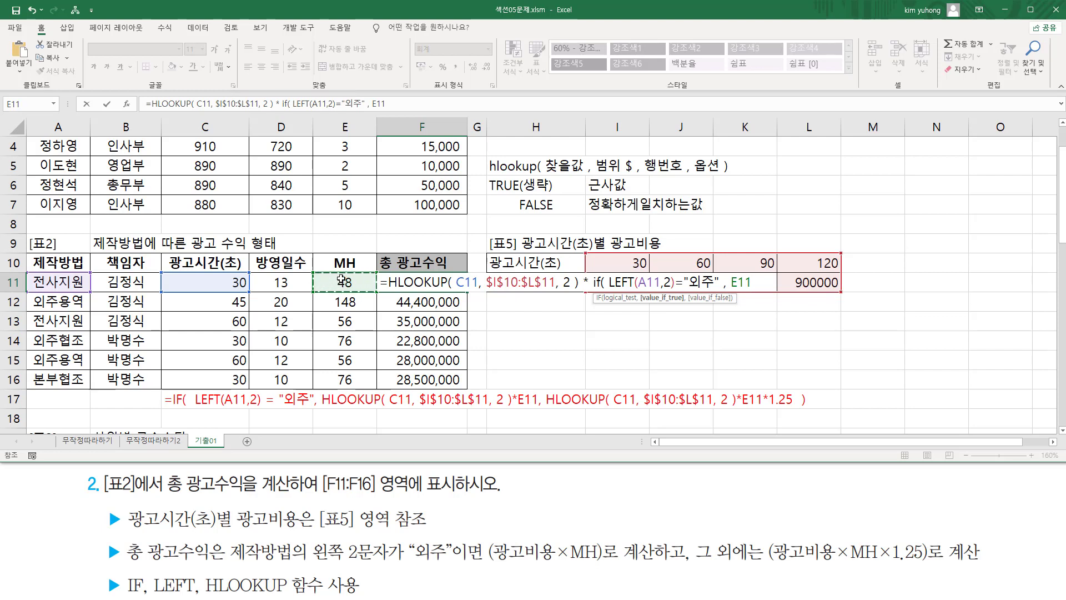
{"action": "type", "text": ","}
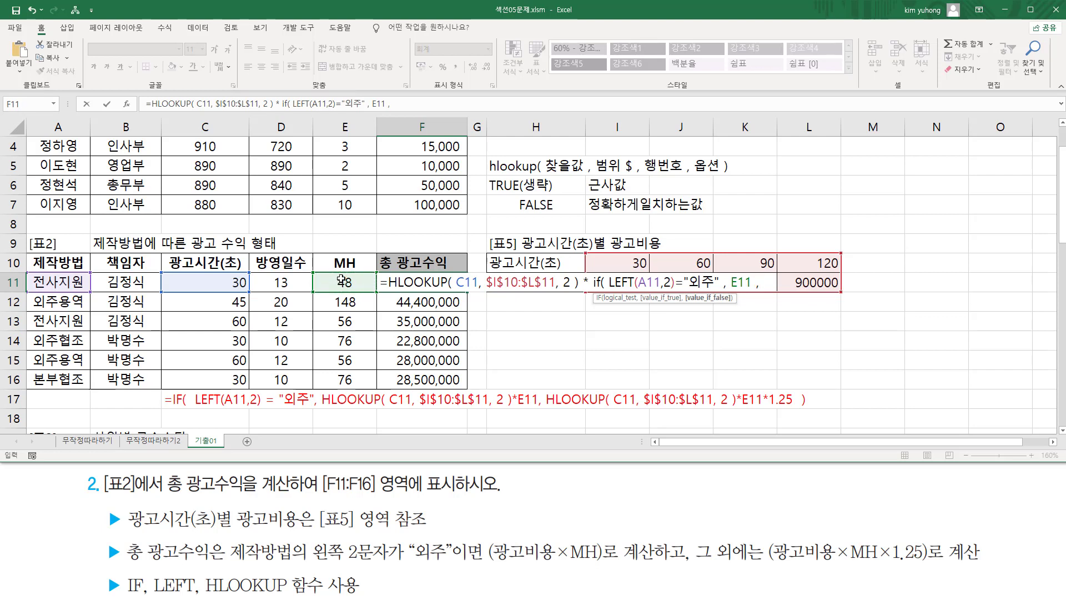
{"action": "left_click", "coordinate": [341, 279]}
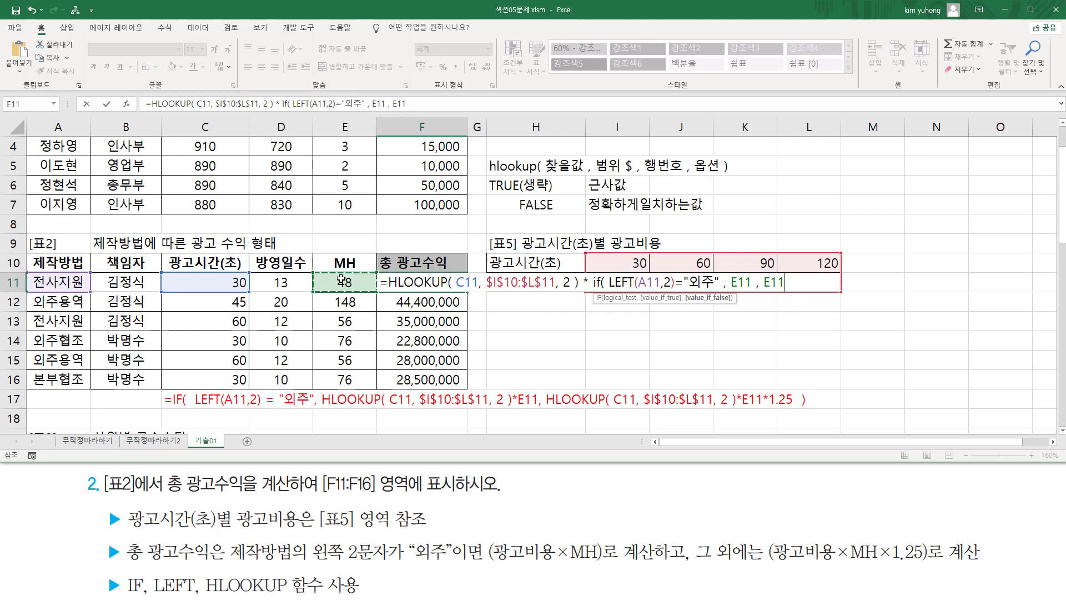
{"action": "type", "text": "*1.25"}
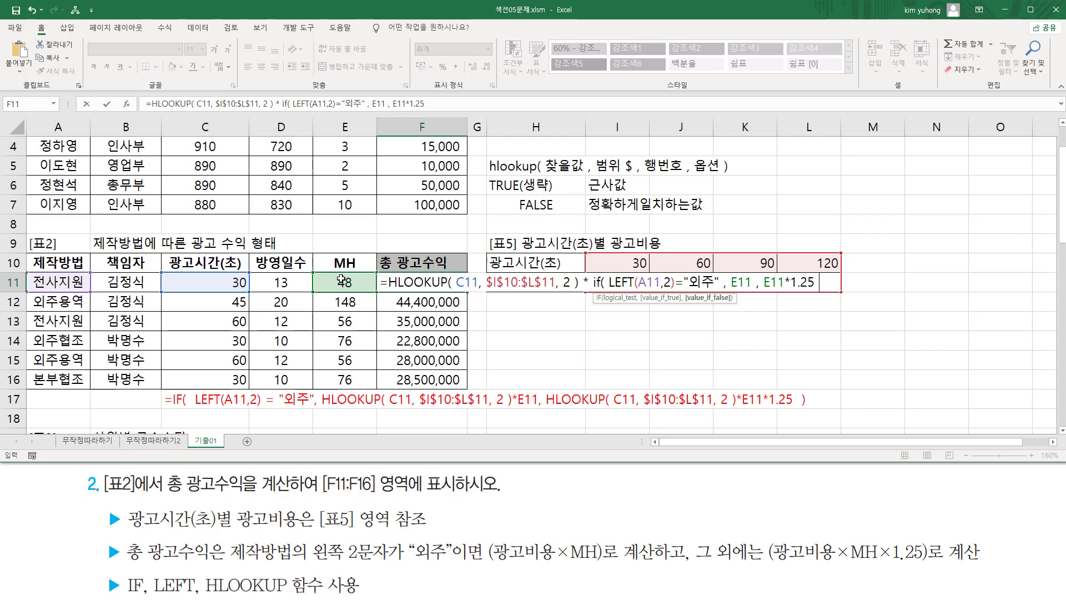
{"action": "type", "text": " )"}
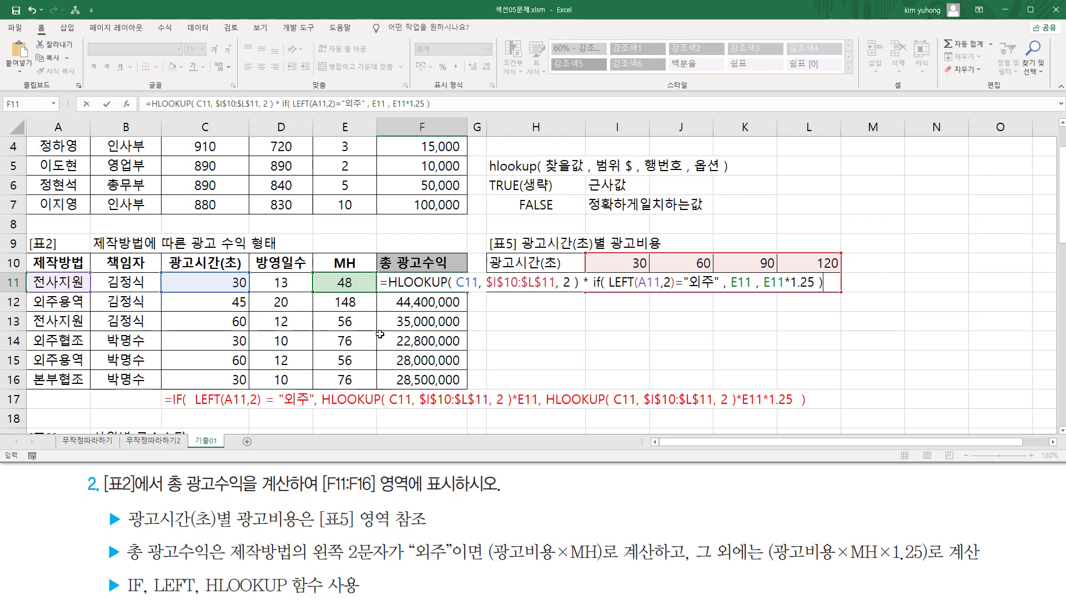
- Compare the F11 formula with task 2, marking HLOOKUP against 광고비용 and the IF parts against MH and MH×1.25, and clear the marks
{"action": "left_click_drag", "start_coordinate": [389, 288], "coordinate": [575, 289]}
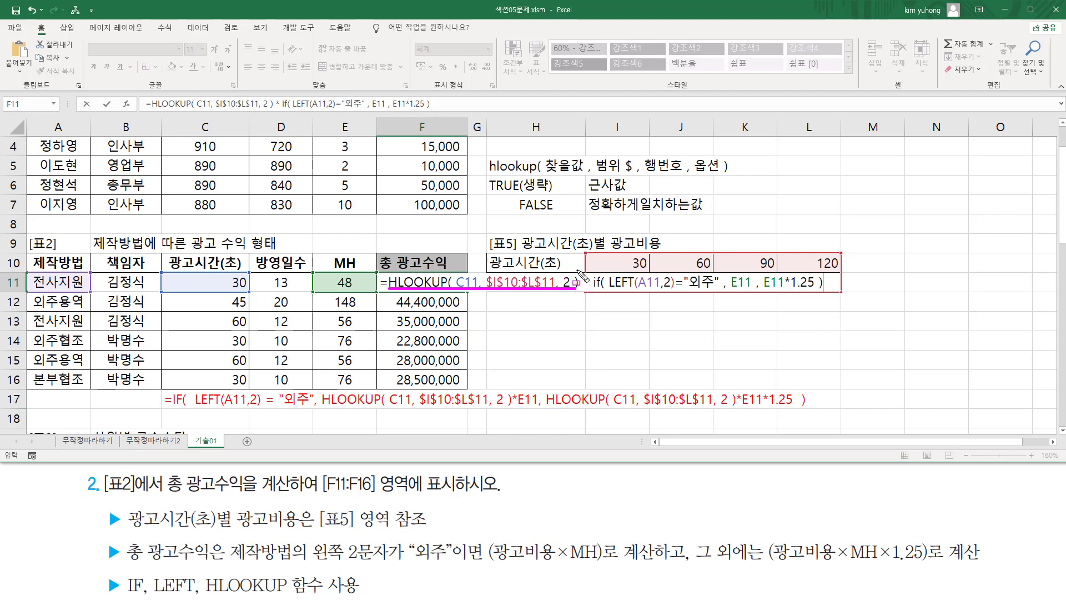
{"action": "left_click_drag", "start_coordinate": [389, 266], "coordinate": [591, 297]}
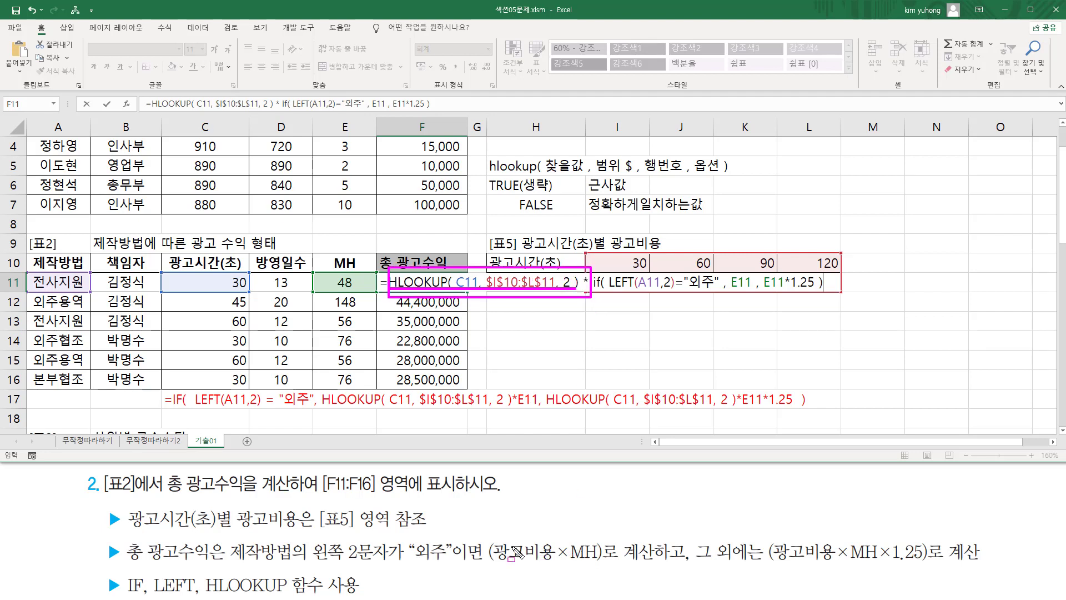
{"action": "left_click_drag", "start_coordinate": [490, 537], "coordinate": [571, 569]}
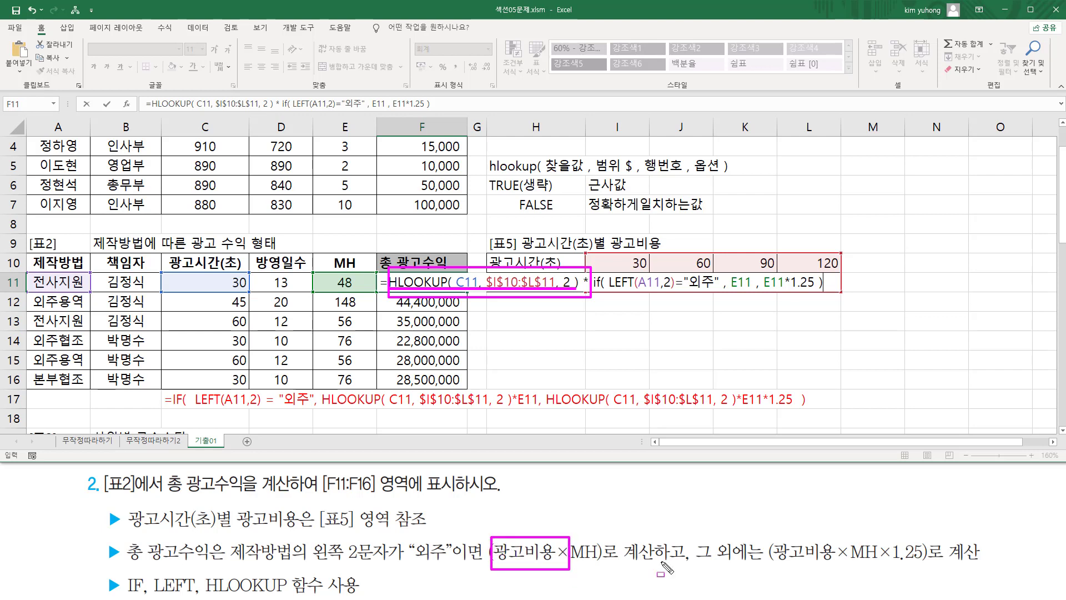
{"action": "mouse_move", "coordinate": [772, 537]}
{"action": "left_mouse_down"}
{"action": "mouse_move", "coordinate": [789, 554]}
{"action": "mouse_move", "coordinate": [849, 567]}
{"action": "left_mouse_up"}
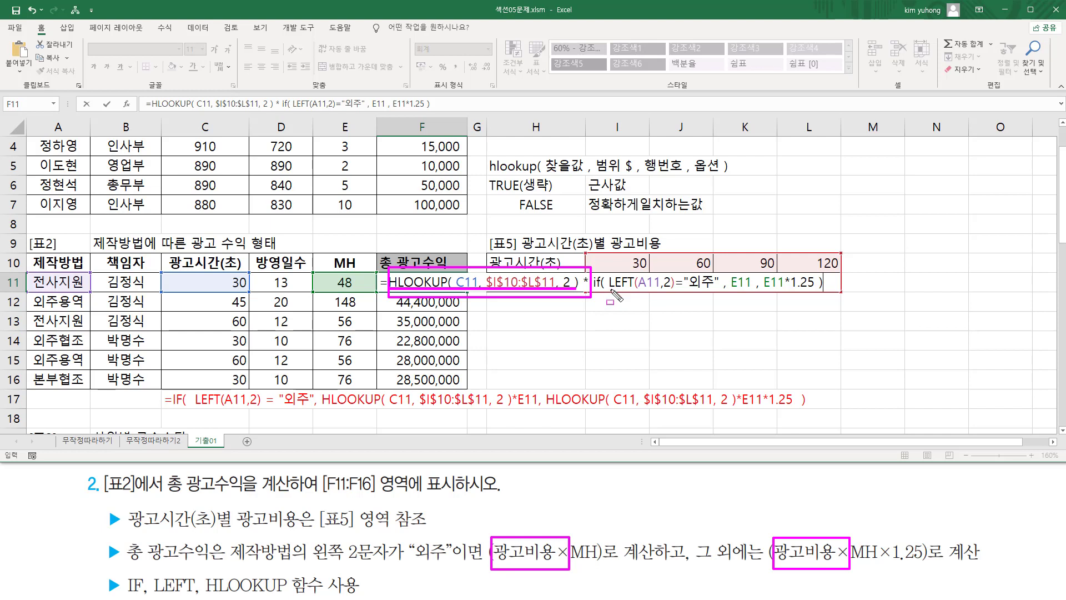
{"action": "left_click_drag", "start_coordinate": [612, 289], "coordinate": [713, 289]}
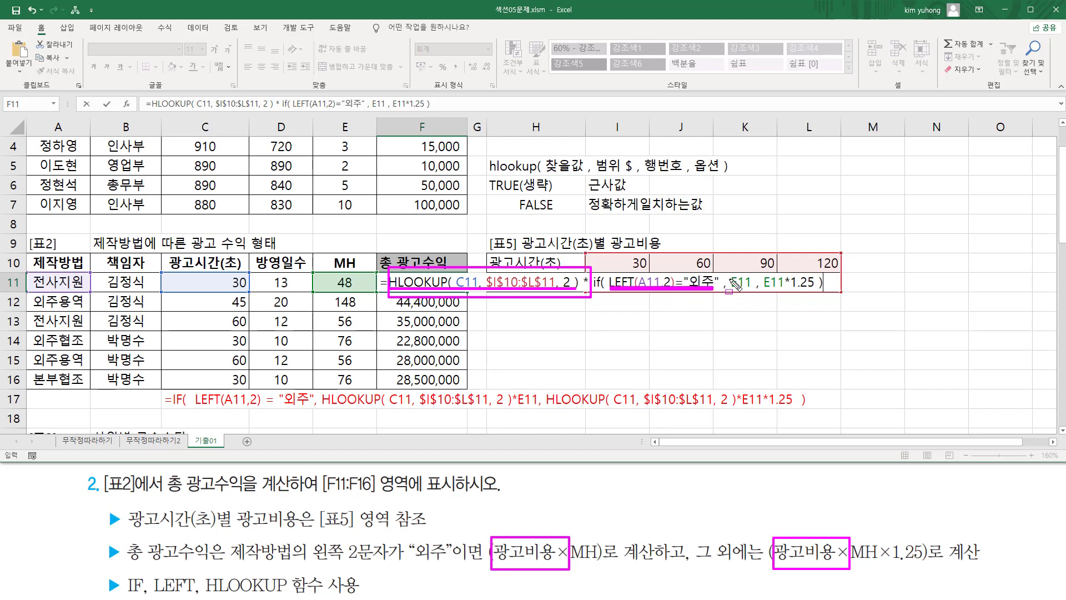
{"action": "left_click_drag", "start_coordinate": [732, 268], "coordinate": [753, 302]}
{"action": "left_click_drag", "start_coordinate": [573, 562], "coordinate": [599, 562]}
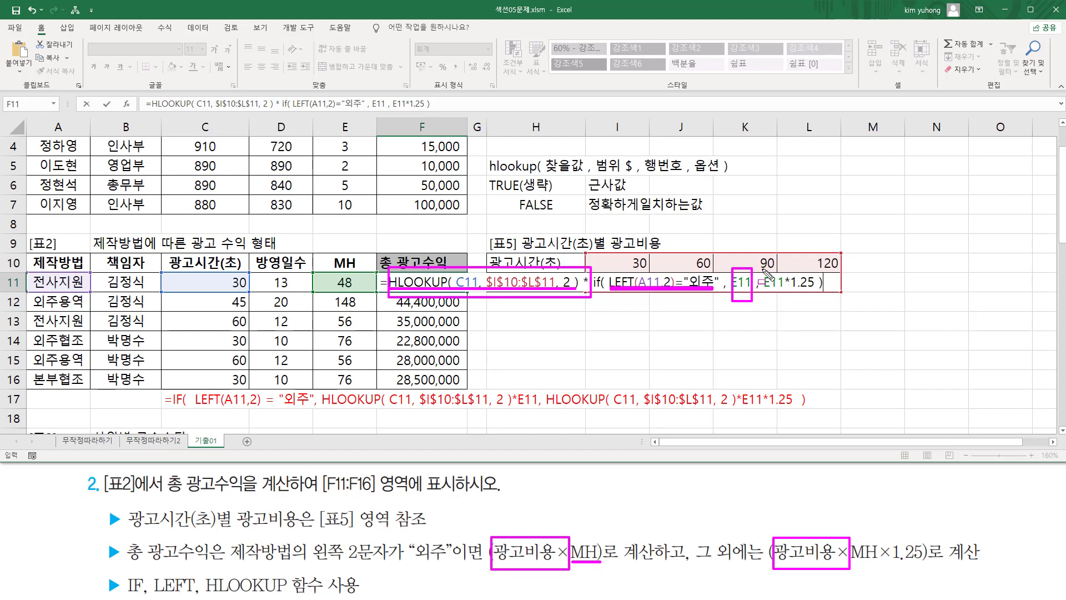
{"action": "mouse_move", "coordinate": [763, 266]}
{"action": "left_mouse_down"}
{"action": "mouse_move", "coordinate": [788, 293]}
{"action": "mouse_move", "coordinate": [818, 298]}
{"action": "left_mouse_up"}
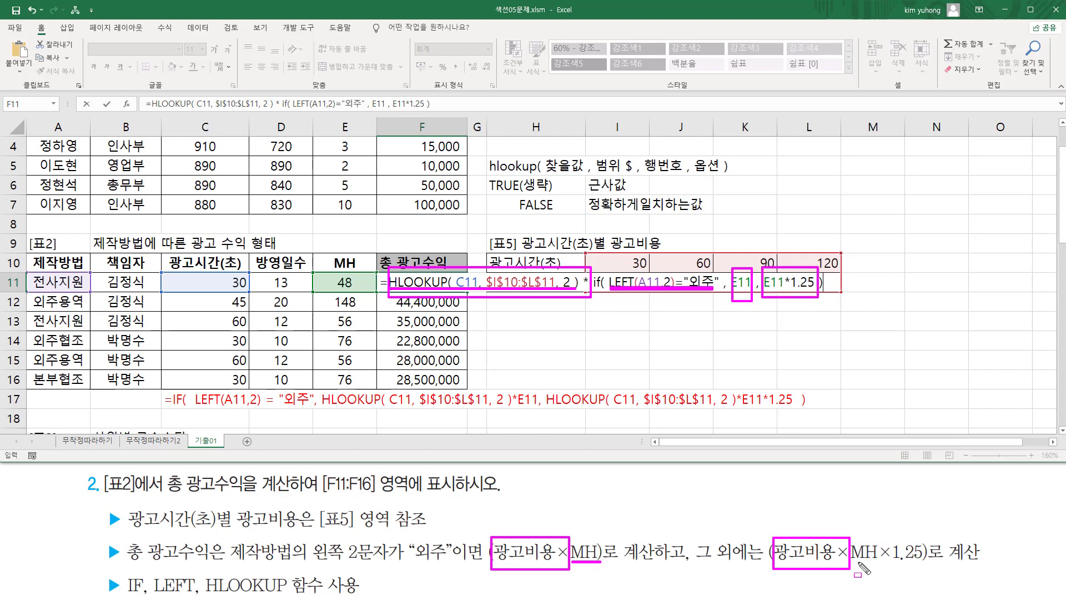
{"action": "left_click_drag", "start_coordinate": [855, 564], "coordinate": [921, 564]}
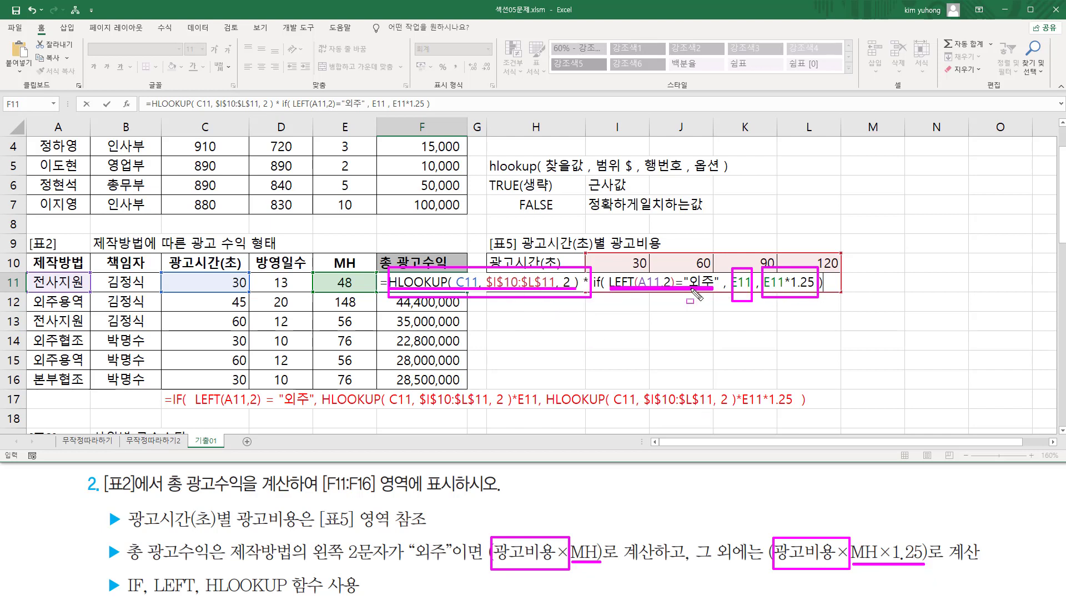
{"action": "key", "text": "Escape"}
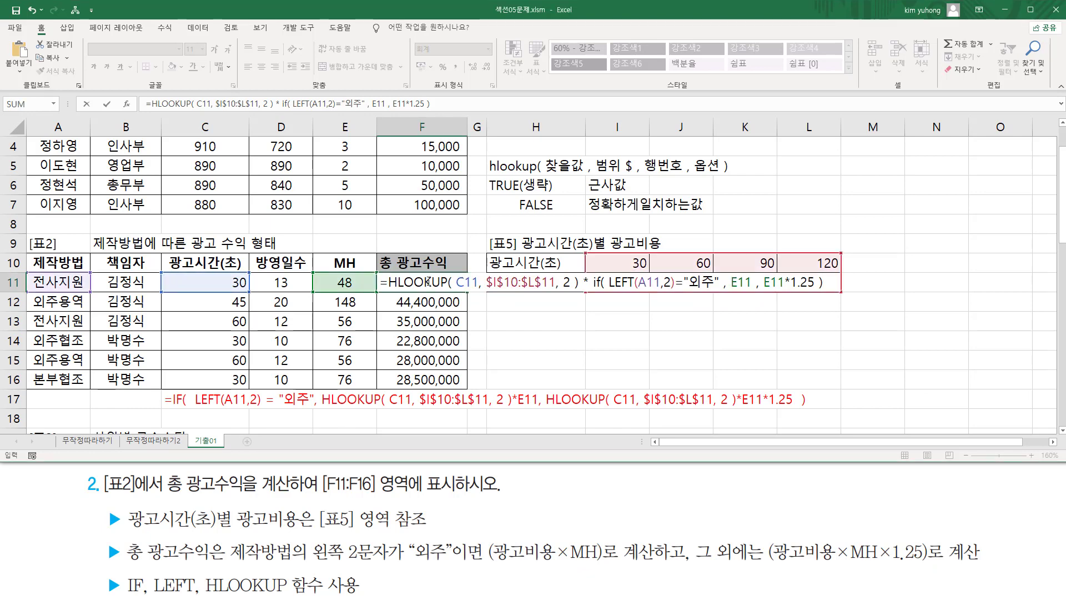
{"action": "key", "text": "ctrl+Return"}
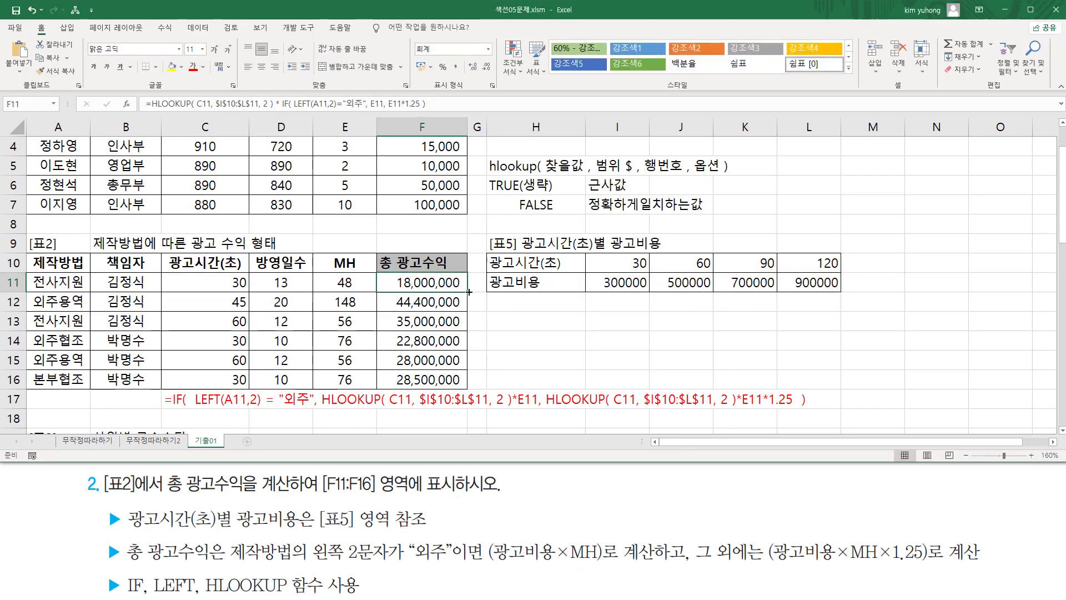
{"action": "left_click_drag", "start_coordinate": [469, 291], "coordinate": [469, 384]}
{"action": "left_click", "coordinate": [433, 283]}
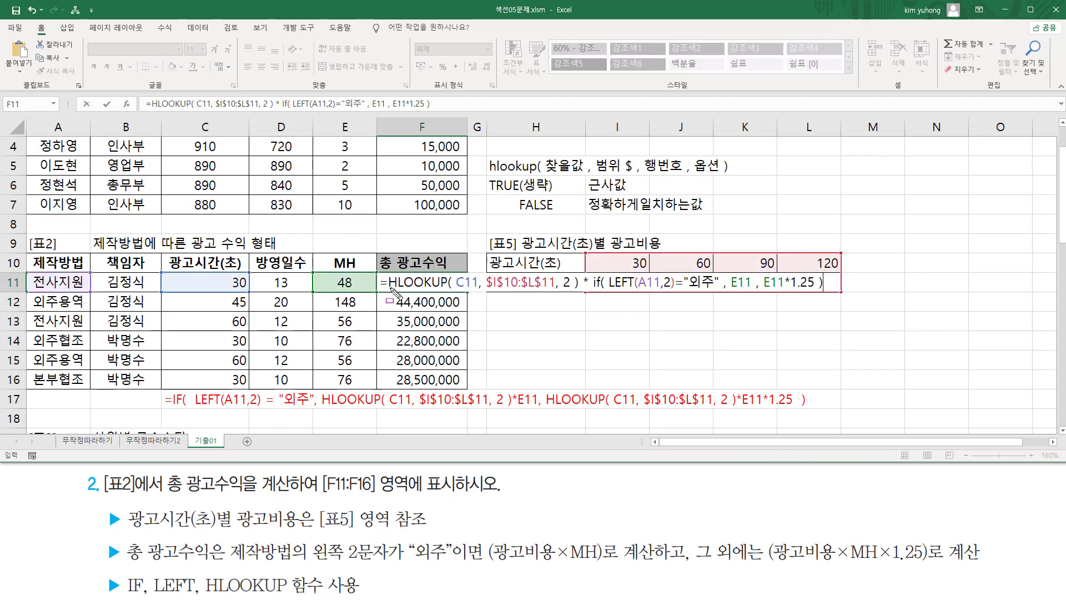
- Review the F11 formula again, marking the shared HLOOKUP factor, the LEFT condition and both MH results alongside the task text
{"action": "left_click_drag", "start_coordinate": [387, 289], "coordinate": [581, 294]}
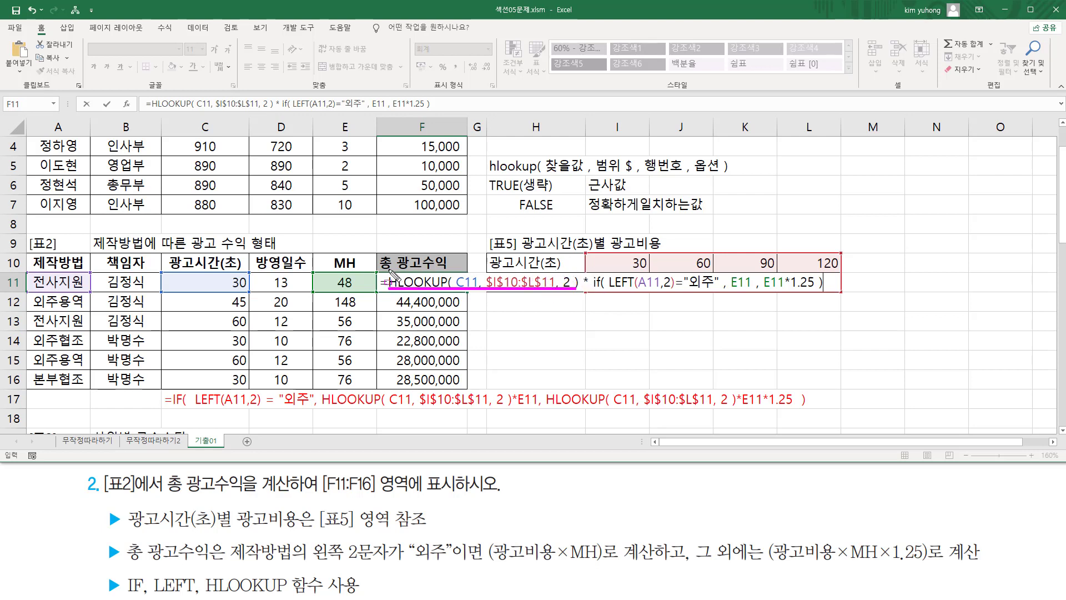
{"action": "mouse_move", "coordinate": [390, 267]}
{"action": "left_mouse_down"}
{"action": "mouse_move", "coordinate": [424, 302]}
{"action": "mouse_move", "coordinate": [593, 298]}
{"action": "left_mouse_up"}
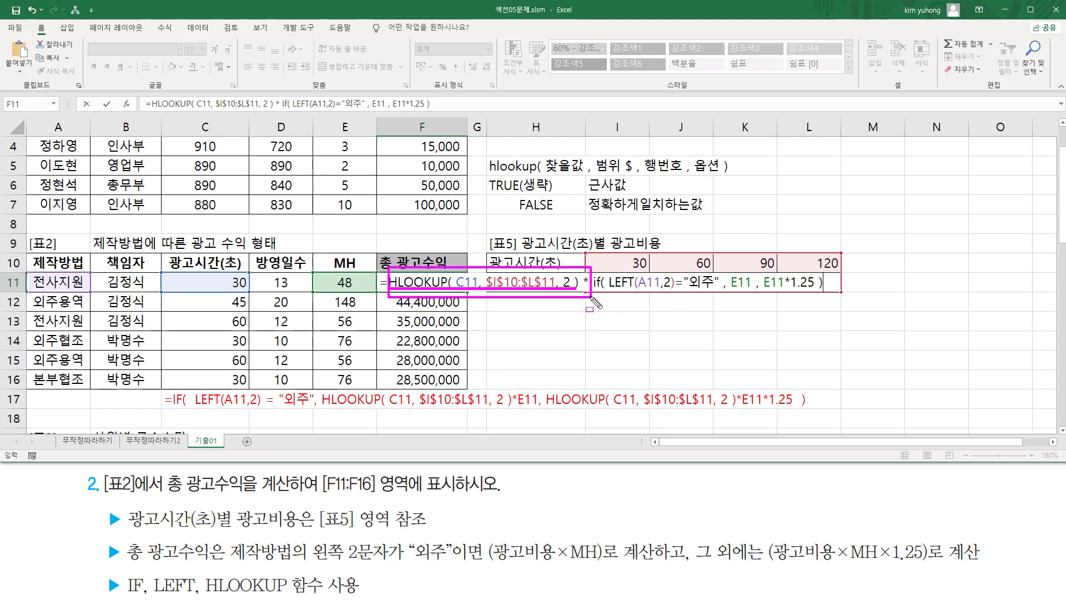
{"action": "mouse_move", "coordinate": [491, 536]}
{"action": "left_mouse_down"}
{"action": "mouse_move", "coordinate": [509, 555]}
{"action": "mouse_move", "coordinate": [570, 568]}
{"action": "left_mouse_up"}
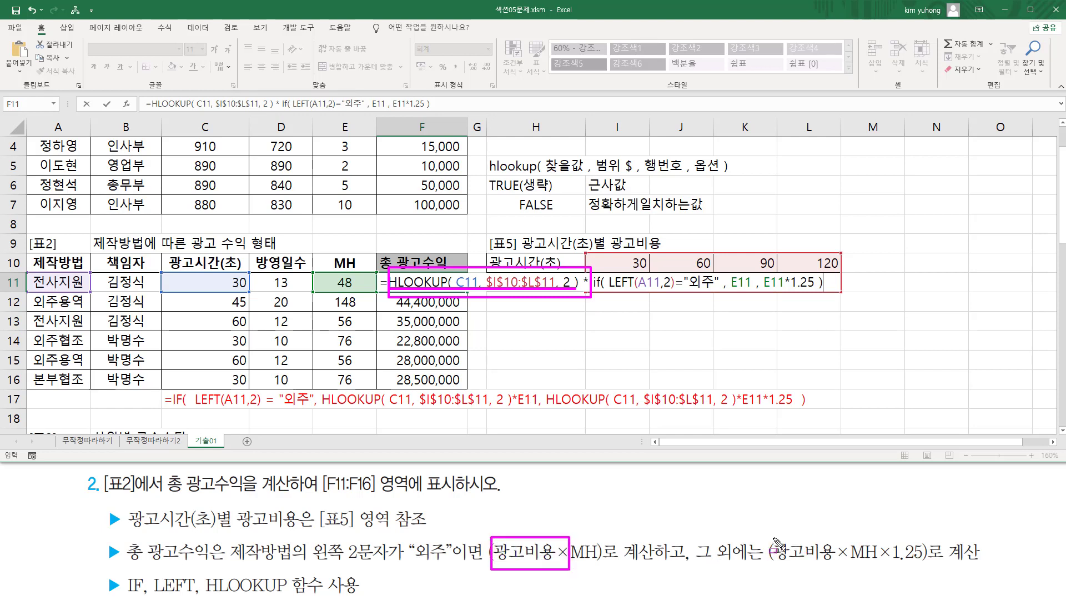
{"action": "left_click_drag", "start_coordinate": [773, 537], "coordinate": [850, 569]}
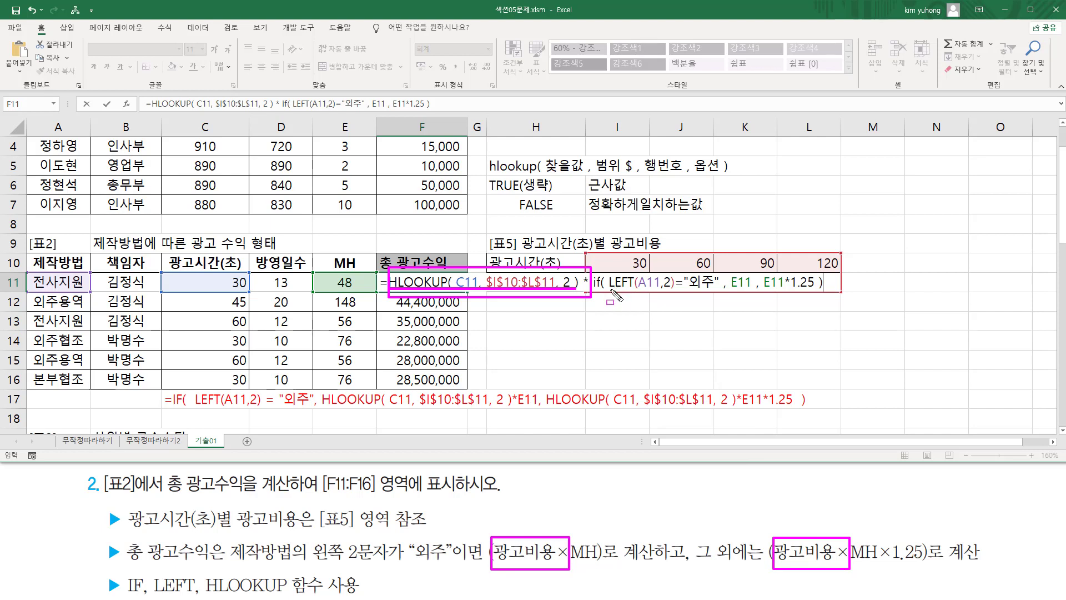
{"action": "left_click_drag", "start_coordinate": [611, 288], "coordinate": [714, 288]}
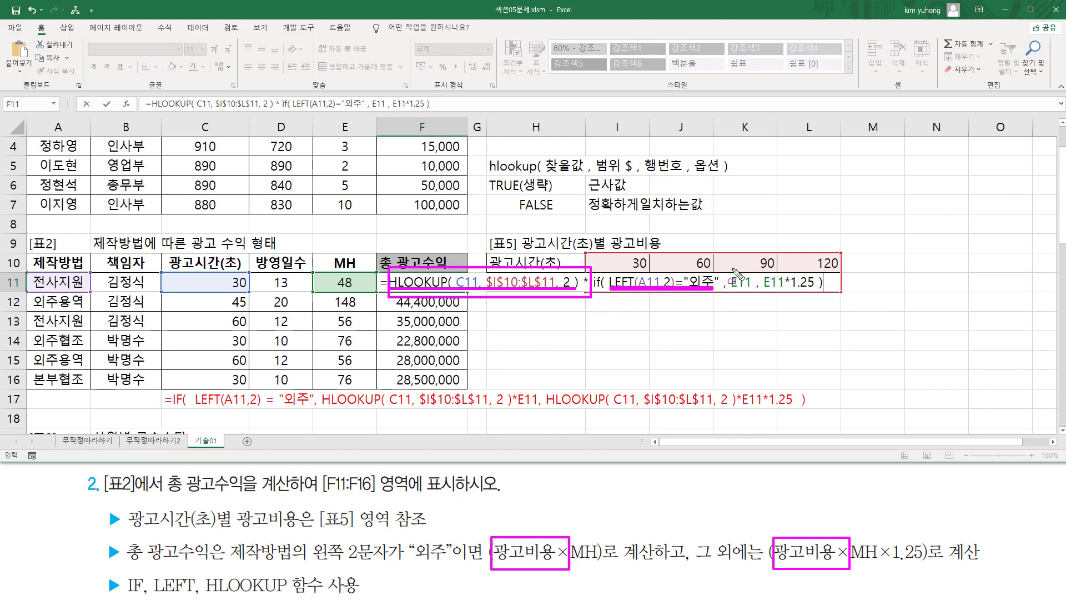
{"action": "left_click_drag", "start_coordinate": [732, 269], "coordinate": [753, 301]}
{"action": "left_click_drag", "start_coordinate": [573, 562], "coordinate": [600, 563]}
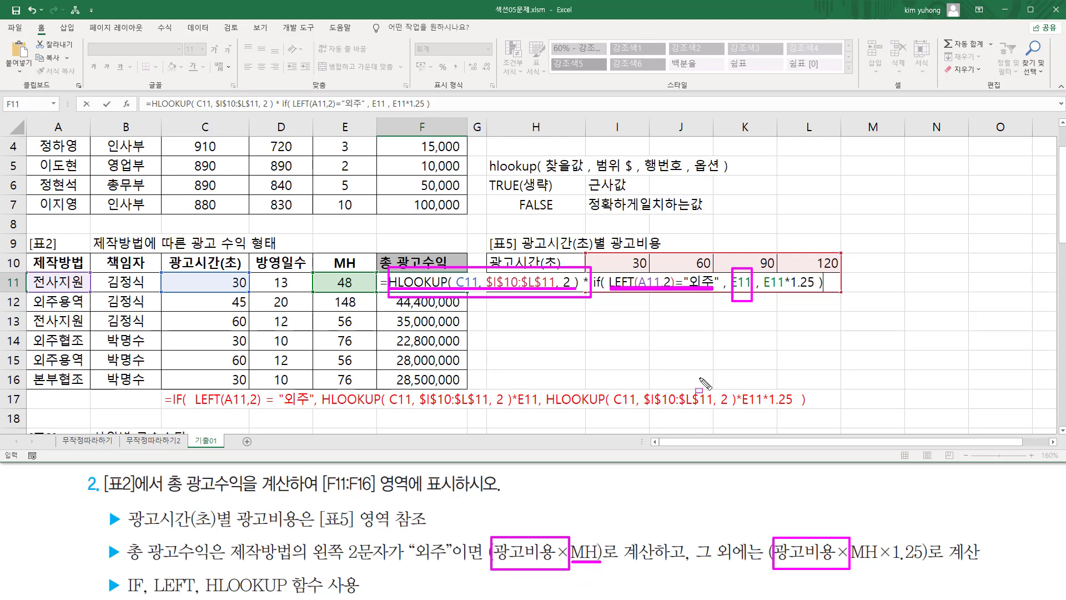
{"action": "left_click_drag", "start_coordinate": [762, 268], "coordinate": [818, 298]}
{"action": "left_click_drag", "start_coordinate": [853, 563], "coordinate": [925, 563]}
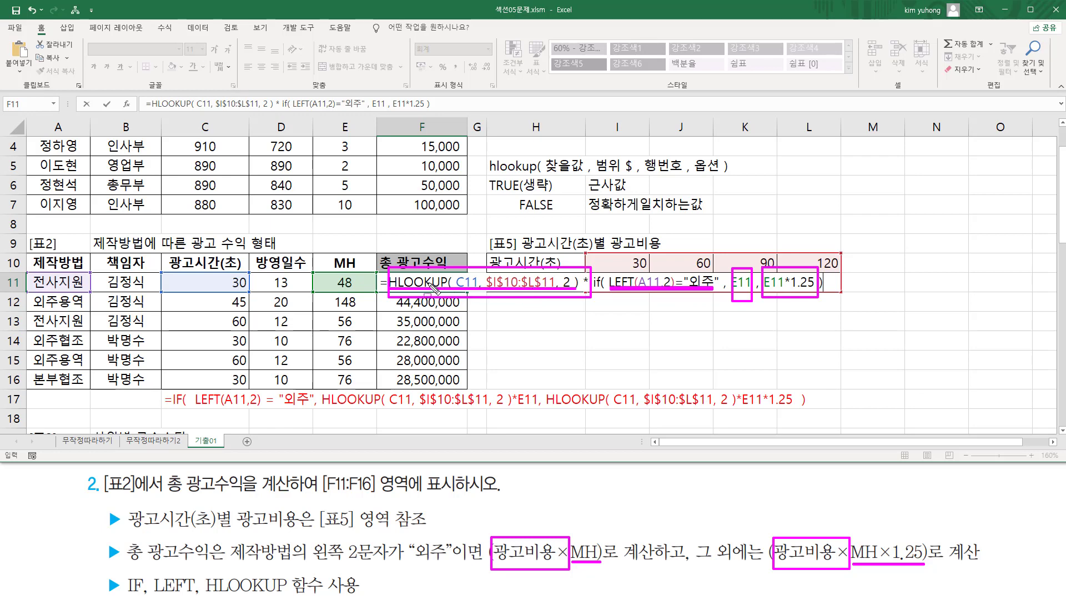
{"action": "key", "text": "Escape"}
- Enter the shortened revenue formula in F11 and fill it down through F16
{"action": "key", "text": "Return"}
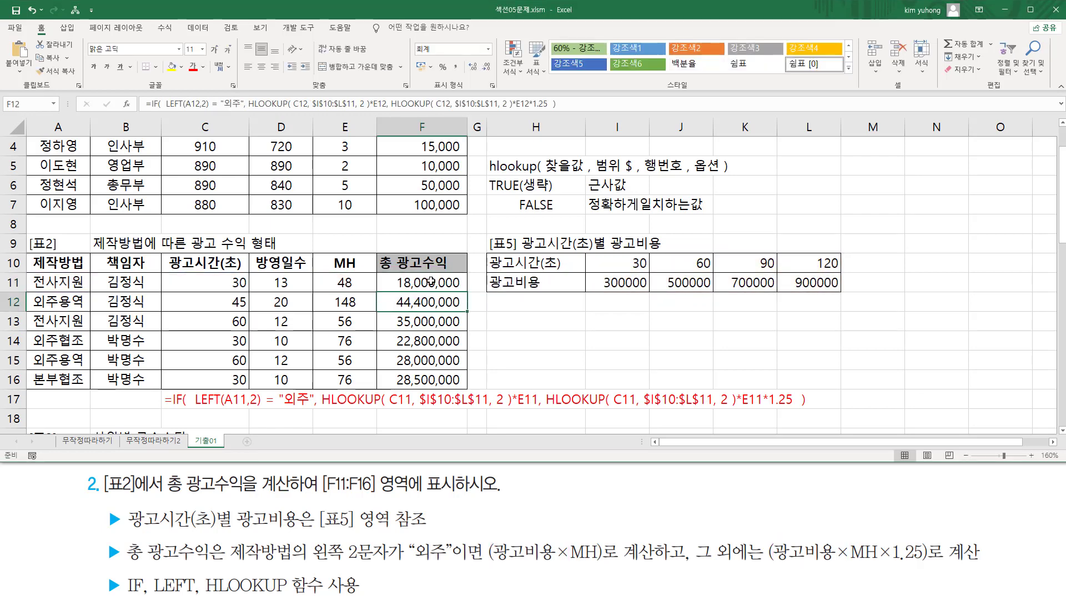
{"action": "left_click", "coordinate": [449, 286]}
{"action": "left_click_drag", "start_coordinate": [468, 291], "coordinate": [464, 384]}
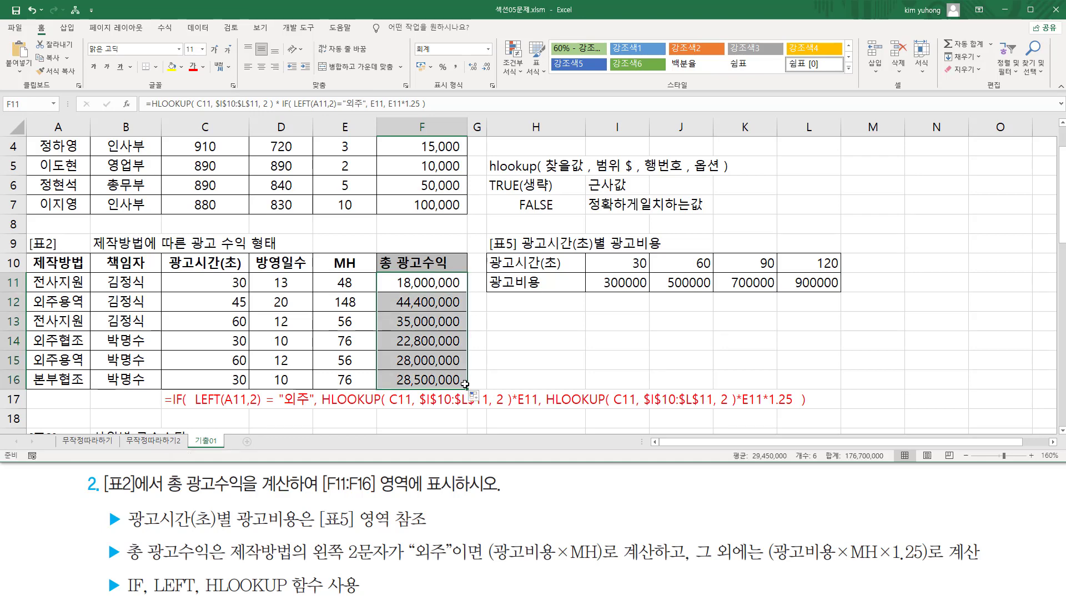
- Record the F11 formula as text in C18: =HLOOKUP( C11, $I$10:$L$11, 2 ) * IF( LEFT(A11,2)="외주", E11, E11*1.25 )
{"action": "left_click", "coordinate": [445, 286]}
{"action": "left_click", "coordinate": [223, 417]}
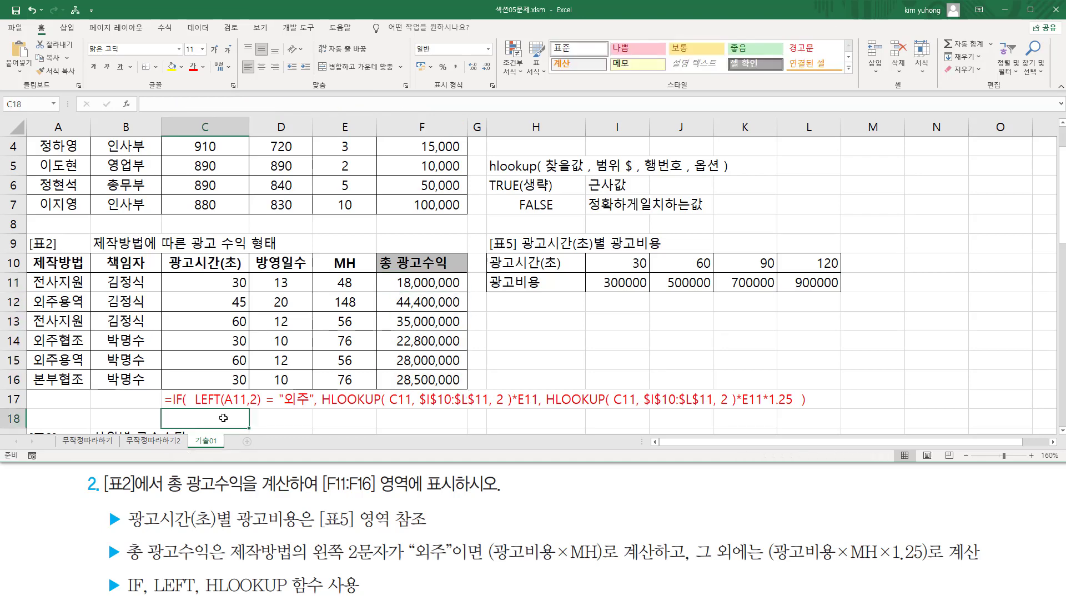
{"action": "type", "text": "=HLOOKUP( C11, $I$10:$L$11, 2 ) * IF( LEFT(A11,2)=\"외주\", E11, E11*1.25 )"}
{"action": "key", "text": "Return"}
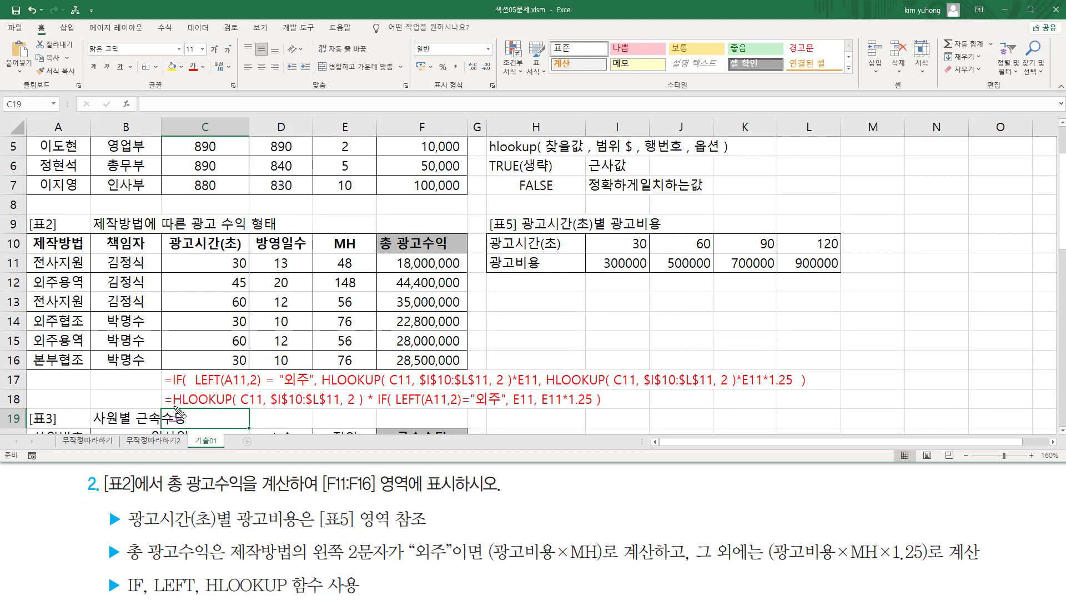
- Compare the formulas in C17 and C18, marking their HLOOKUP calls and the task's IF, LEFT, HLOOKUP requirement
{"action": "left_click_drag", "start_coordinate": [175, 409], "coordinate": [362, 407]}
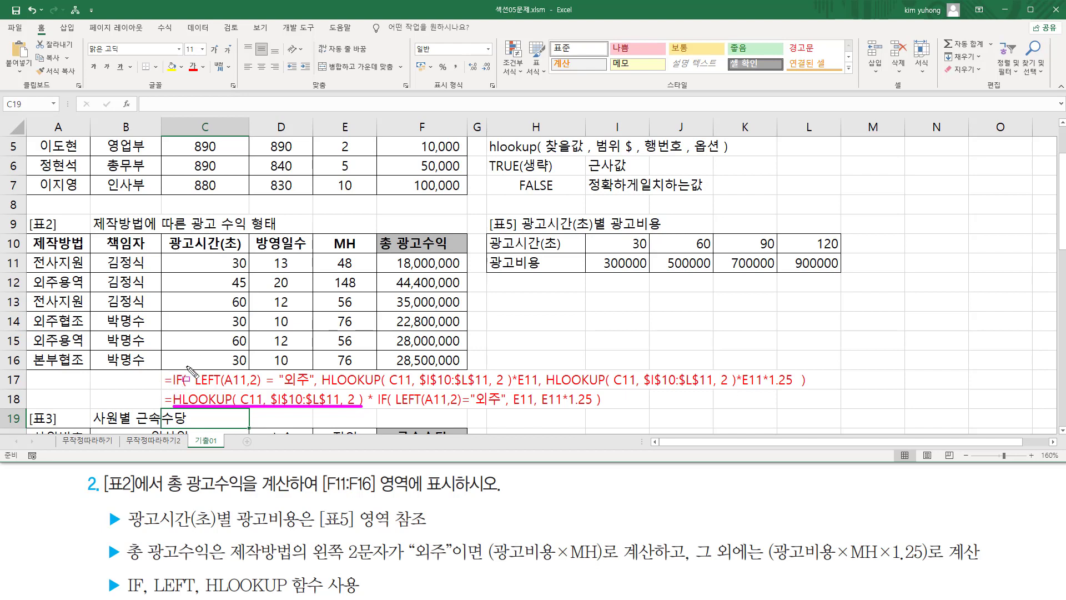
{"action": "mouse_move", "coordinate": [321, 365]}
{"action": "left_mouse_down"}
{"action": "mouse_move", "coordinate": [459, 391]}
{"action": "mouse_move", "coordinate": [734, 388]}
{"action": "left_mouse_up"}
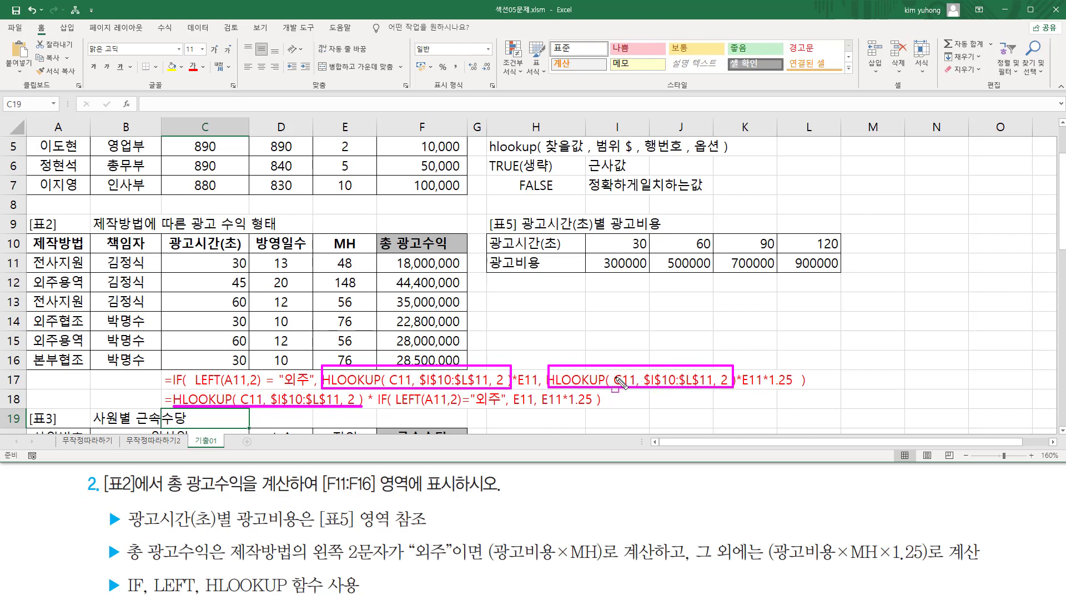
{"action": "key", "text": "Escape"}
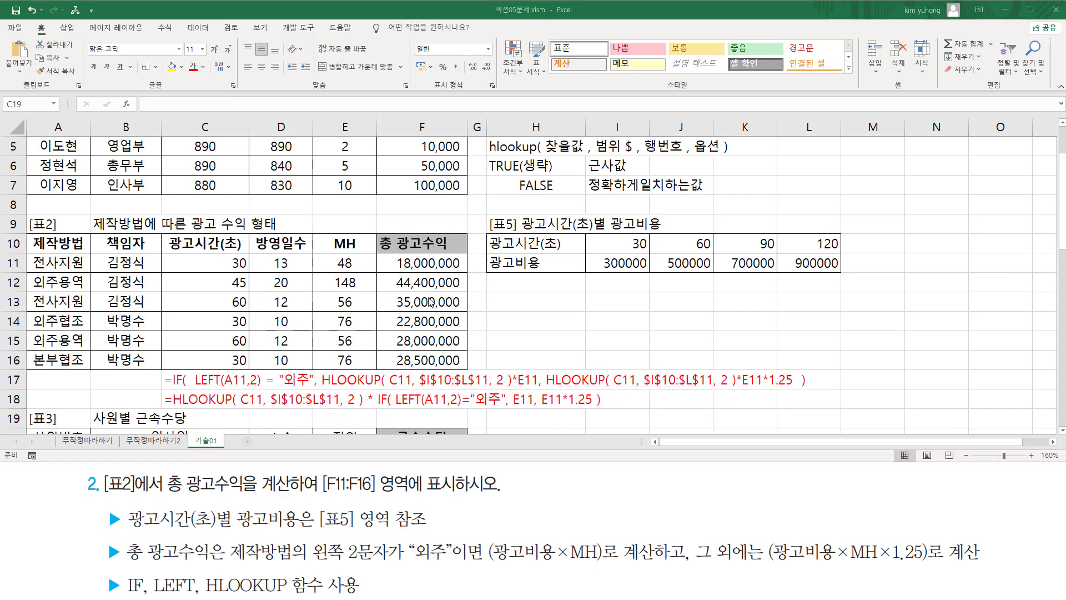
{"action": "mouse_move", "coordinate": [161, 368]}
{"action": "left_mouse_down"}
{"action": "mouse_move", "coordinate": [169, 389]}
{"action": "mouse_move", "coordinate": [878, 392]}
{"action": "mouse_move", "coordinate": [827, 399]}
{"action": "mouse_move", "coordinate": [816, 389]}
{"action": "left_mouse_up"}
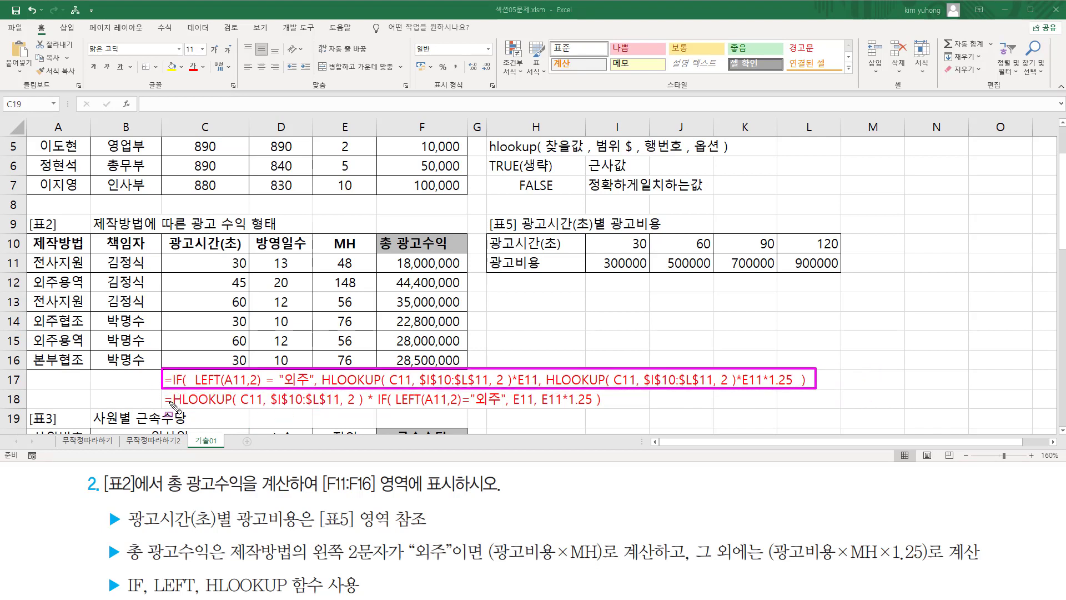
{"action": "left_click_drag", "start_coordinate": [161, 391], "coordinate": [617, 409]}
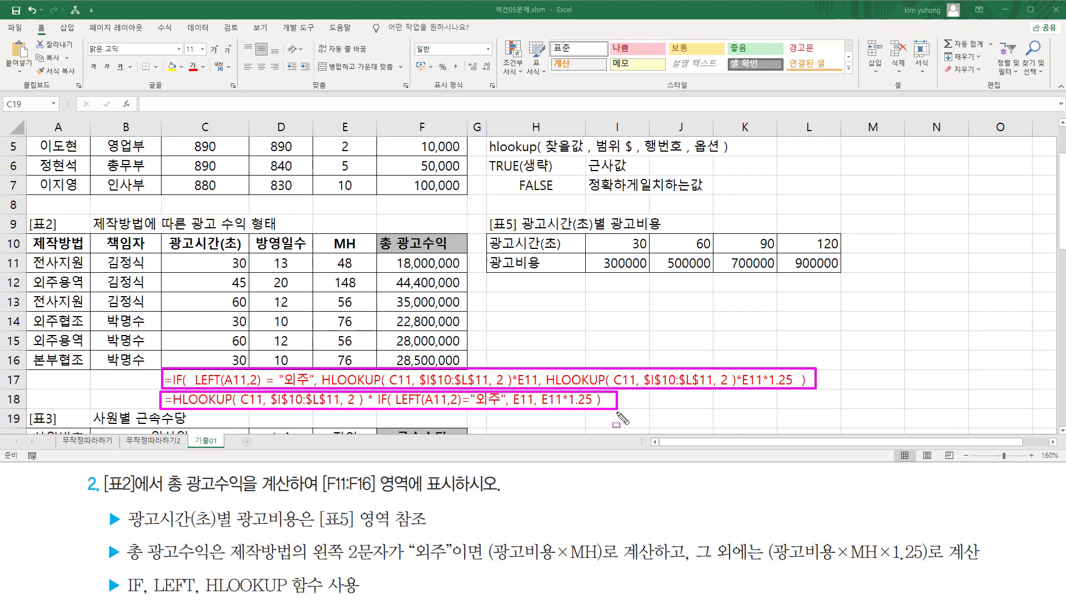
{"action": "key", "text": "Escape"}
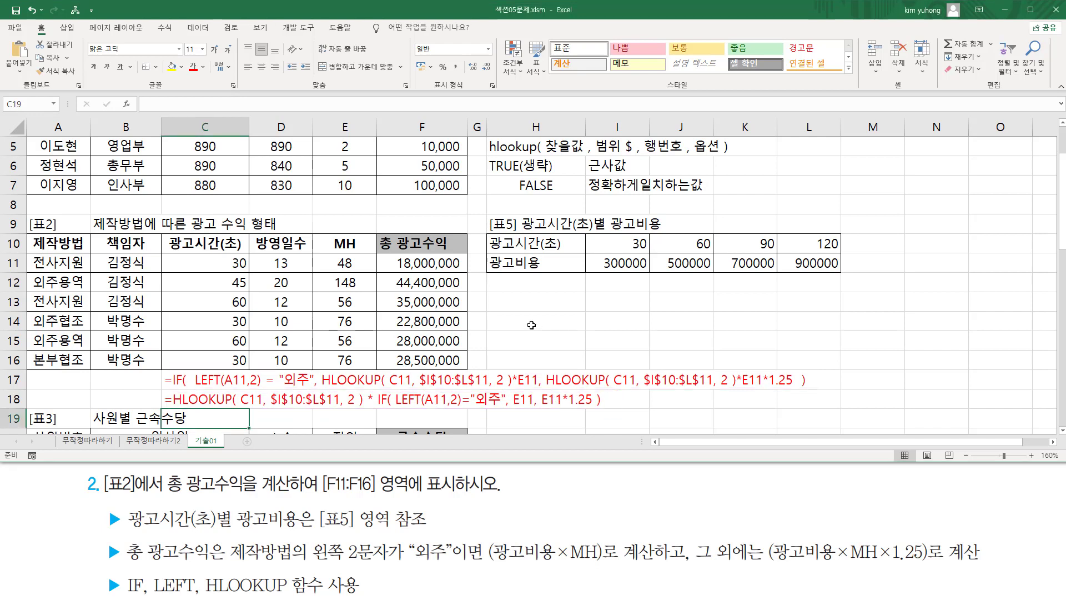
{"action": "left_click", "coordinate": [532, 324]}
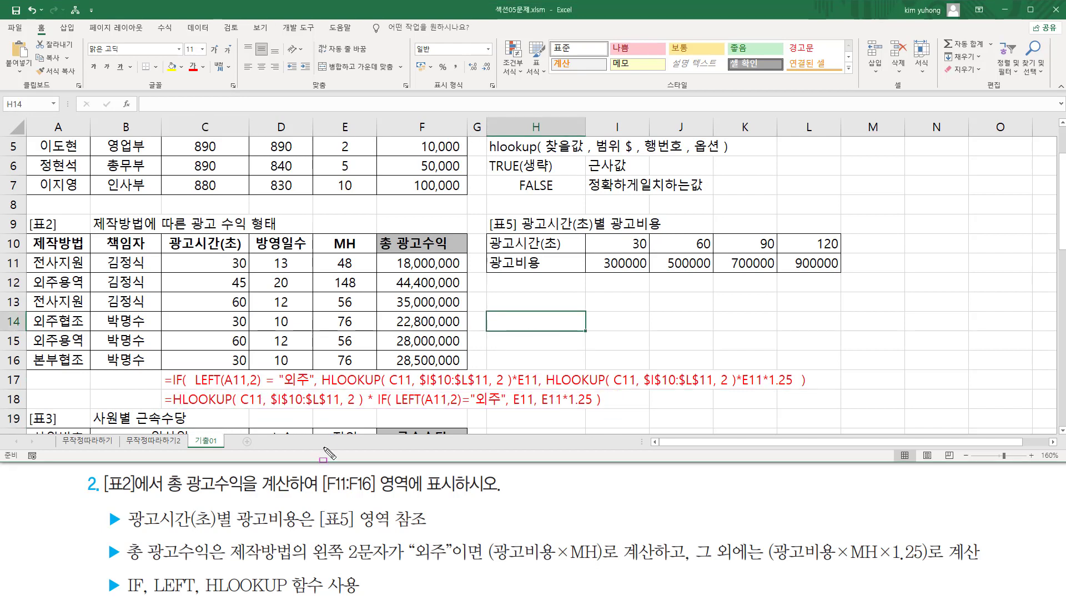
{"action": "mouse_move", "coordinate": [123, 571]}
{"action": "left_mouse_down"}
{"action": "mouse_move", "coordinate": [193, 593]}
{"action": "mouse_move", "coordinate": [377, 597]}
{"action": "left_mouse_up"}
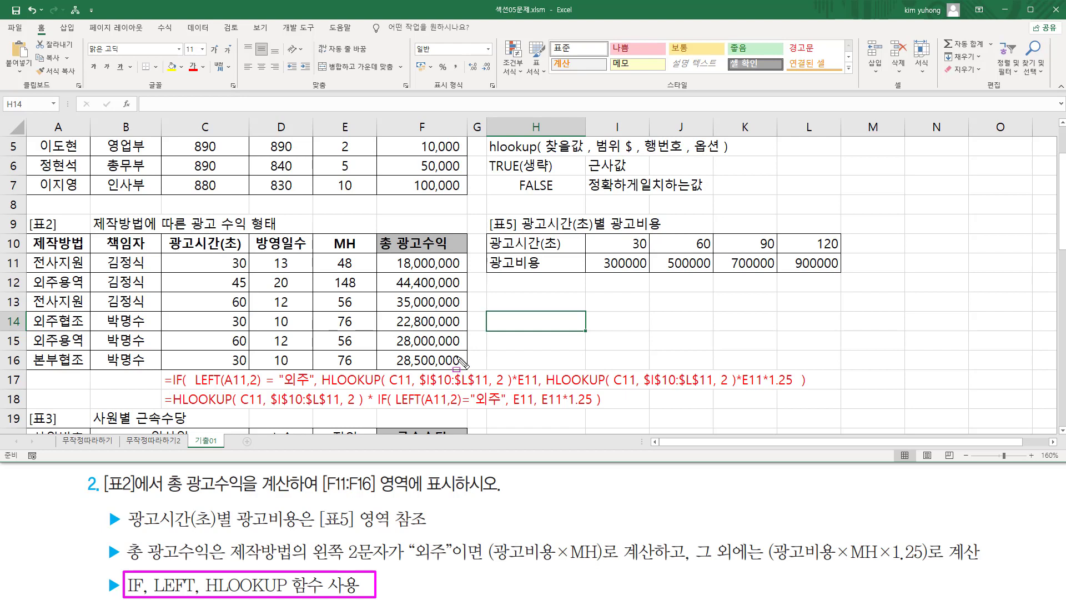
{"action": "mouse_move", "coordinate": [160, 370]}
{"action": "left_mouse_down"}
{"action": "mouse_move", "coordinate": [476, 388]}
{"action": "mouse_move", "coordinate": [810, 388]}
{"action": "left_mouse_up"}
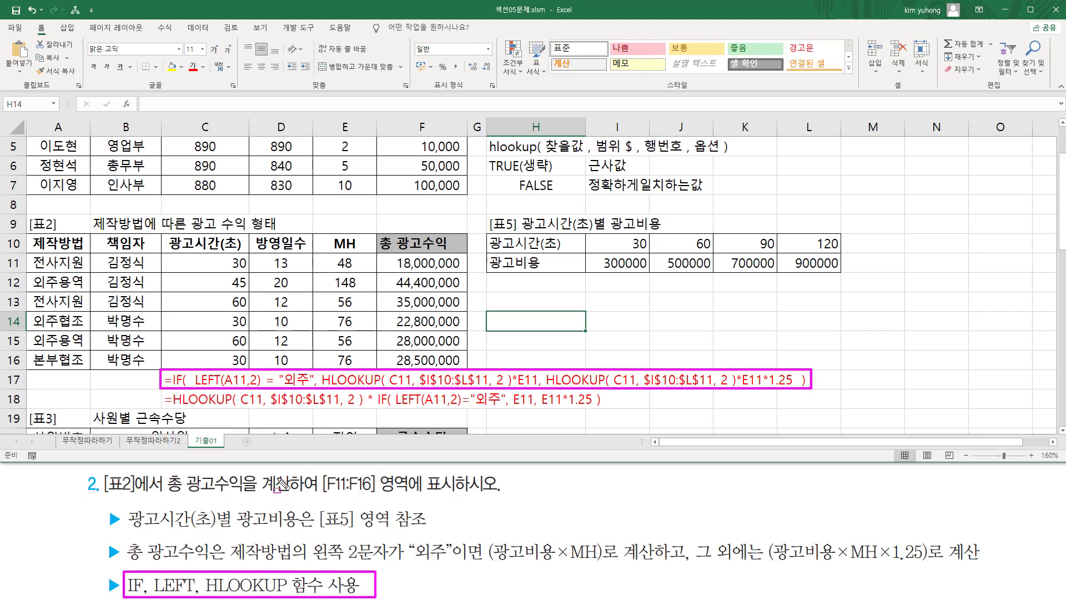
{"action": "mouse_move", "coordinate": [156, 391]}
{"action": "left_mouse_down"}
{"action": "mouse_move", "coordinate": [385, 417]}
{"action": "mouse_move", "coordinate": [614, 418]}
{"action": "mouse_move", "coordinate": [610, 409]}
{"action": "left_mouse_up"}
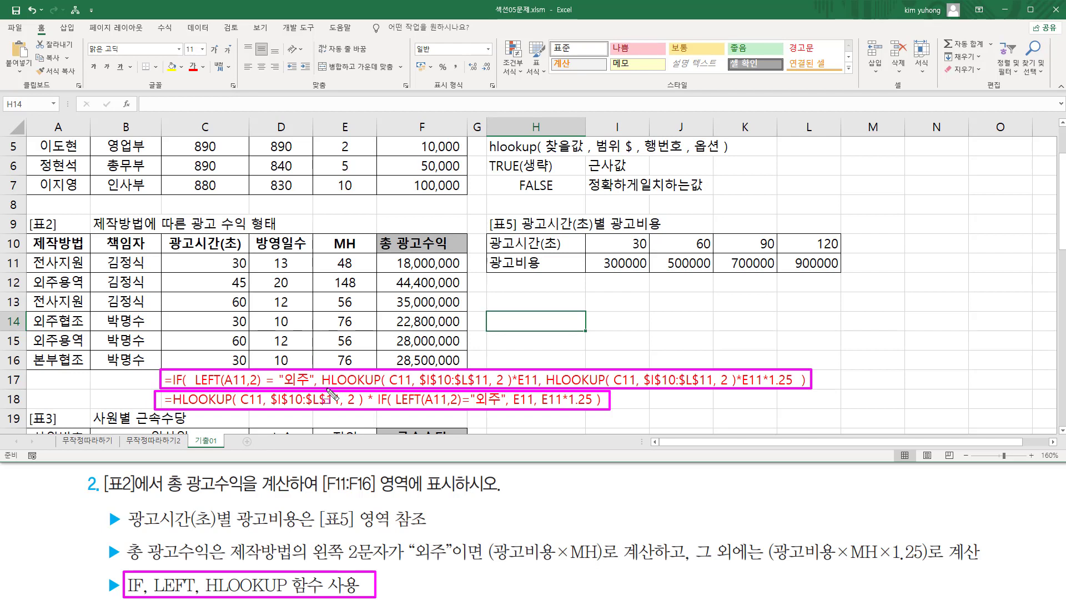
{"action": "key", "text": "Escape"}
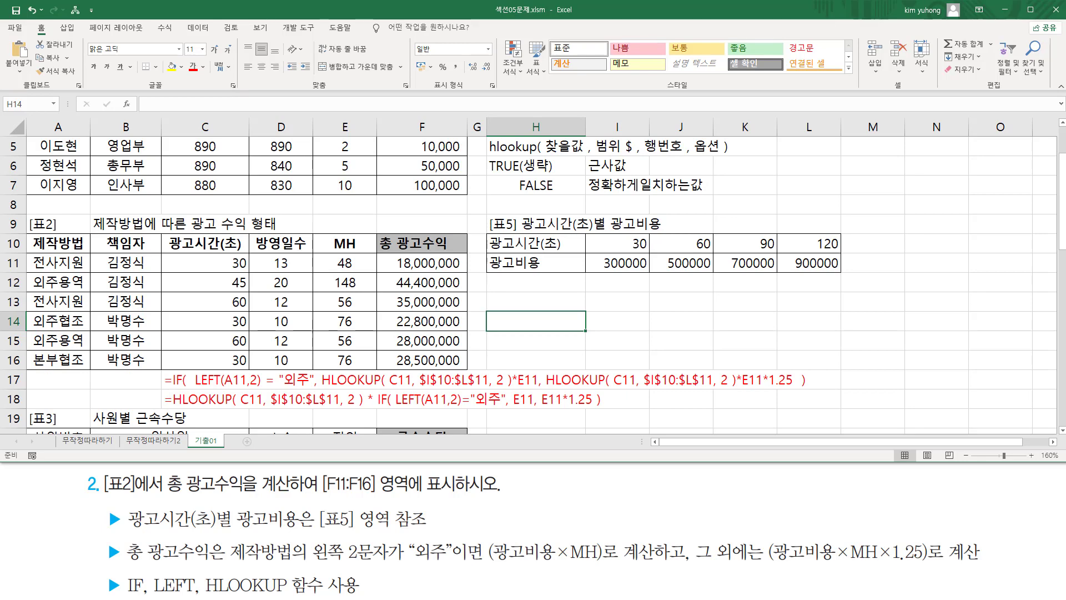
- Review task 3 alongside [표3], marking the table, the F21:F27 range and the two 근속수당 conditions in the text
{"action": "scroll", "coordinate": [305, 395], "scroll_direction": "down", "scroll_amount": 5}
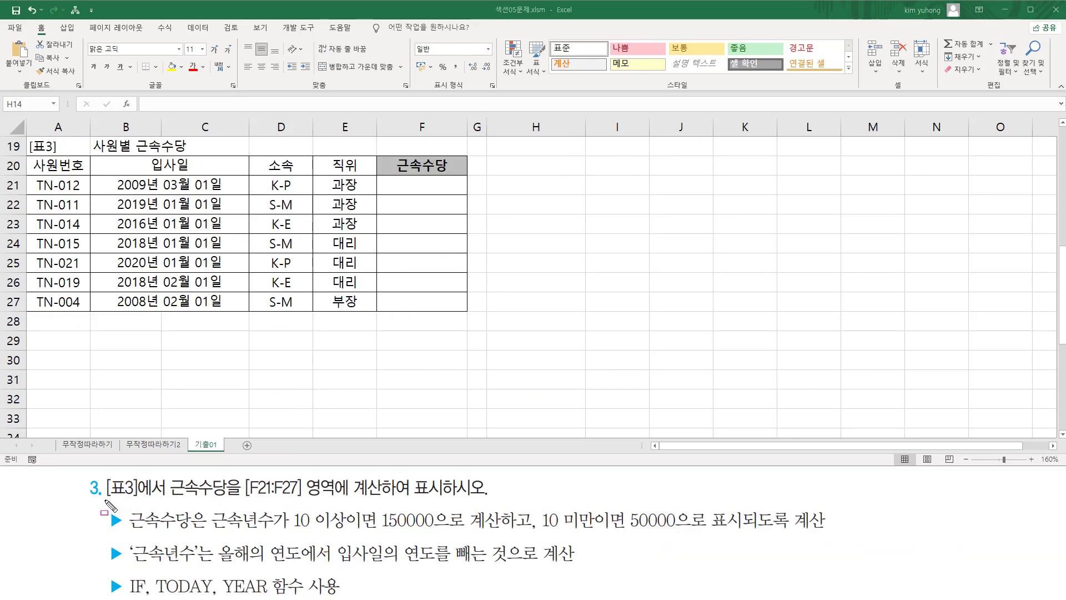
{"action": "mouse_move", "coordinate": [104, 476]}
{"action": "left_mouse_down"}
{"action": "mouse_move", "coordinate": [170, 499]}
{"action": "mouse_move", "coordinate": [487, 499]}
{"action": "left_mouse_up"}
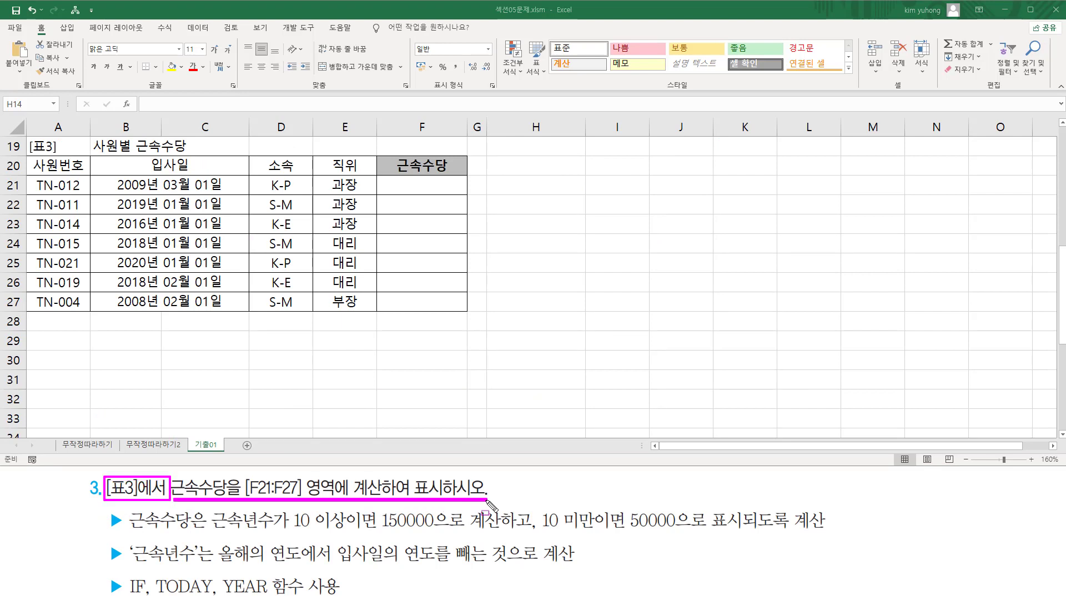
{"action": "mouse_move", "coordinate": [25, 138]}
{"action": "left_mouse_down"}
{"action": "mouse_move", "coordinate": [191, 280]}
{"action": "mouse_move", "coordinate": [475, 302]}
{"action": "left_mouse_up"}
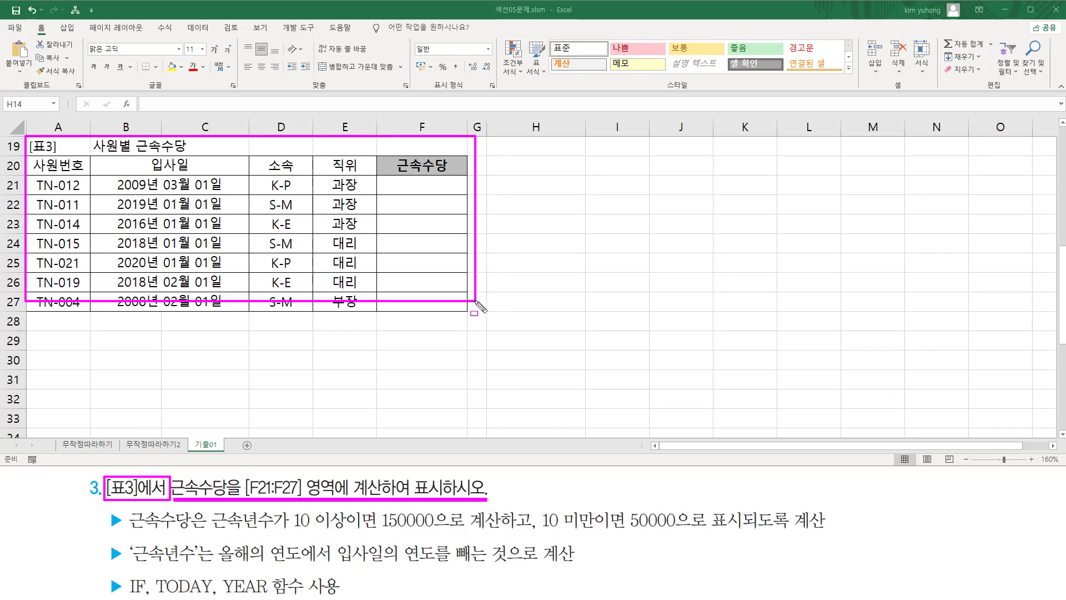
{"action": "mouse_move", "coordinate": [402, 179]}
{"action": "left_mouse_down"}
{"action": "mouse_move", "coordinate": [412, 252]}
{"action": "mouse_move", "coordinate": [447, 304]}
{"action": "left_mouse_up"}
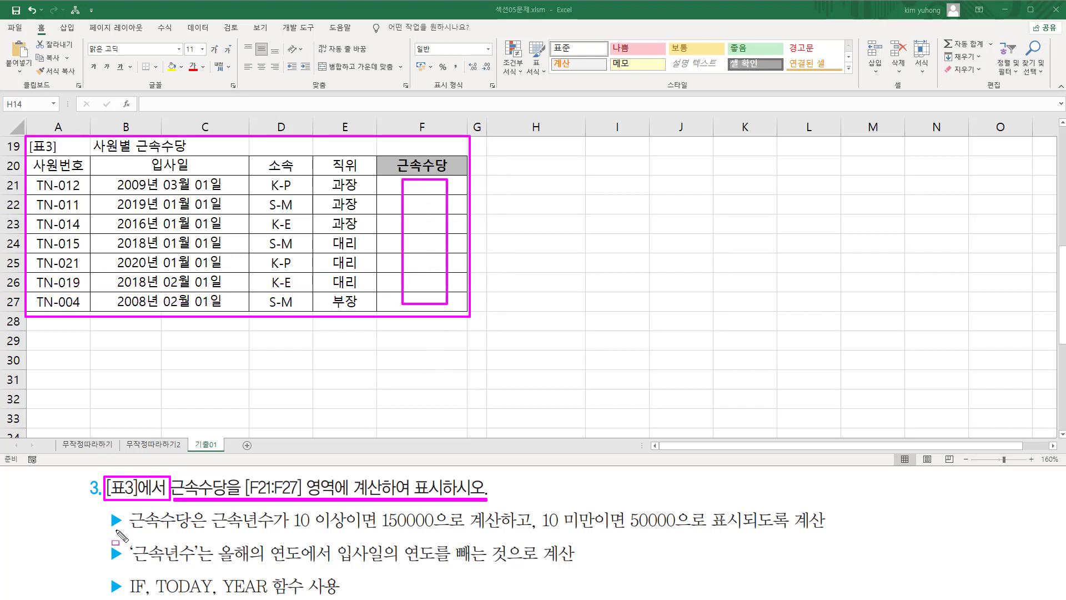
{"action": "left_click_drag", "start_coordinate": [116, 531], "coordinate": [747, 532]}
{"action": "key", "text": "Escape"}
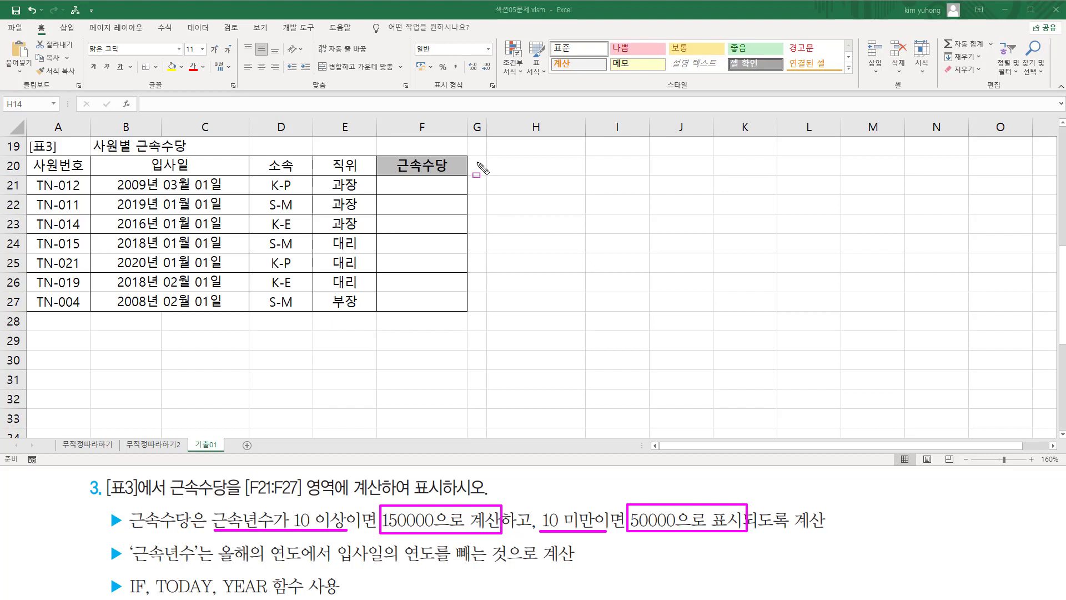
{"action": "mouse_move", "coordinate": [393, 182]}
{"action": "left_mouse_down"}
{"action": "mouse_move", "coordinate": [431, 274]}
{"action": "mouse_move", "coordinate": [462, 312]}
{"action": "left_mouse_up"}
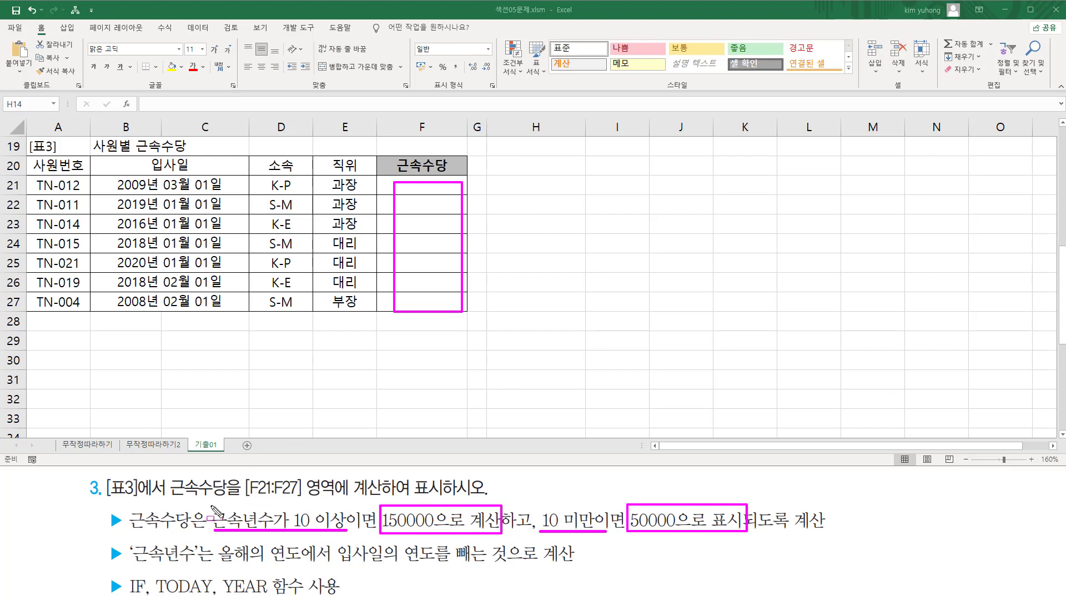
{"action": "key", "text": "Escape"}
- Mark the 10 이상 and 10 미만 conditions, their 150000 and 50000 results, and the [표3] data they apply to
{"action": "key", "text": "ctrl+shift+d"}
{"action": "left_click_drag", "start_coordinate": [205, 532], "coordinate": [349, 532]}
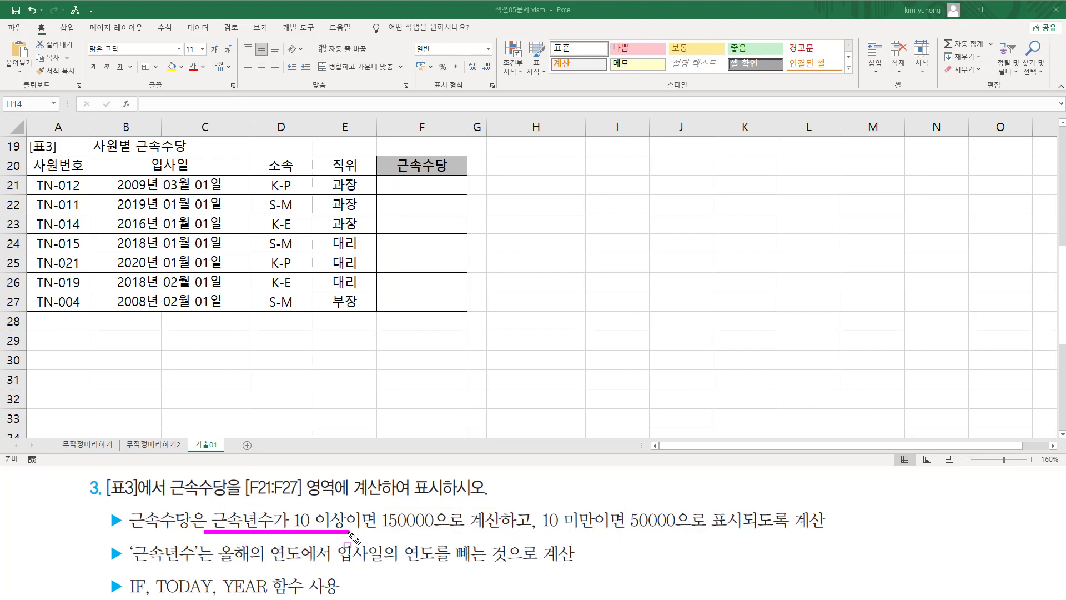
{"action": "left_click_drag", "start_coordinate": [544, 531], "coordinate": [595, 530]}
{"action": "left_click_drag", "start_coordinate": [376, 506], "coordinate": [459, 532]}
{"action": "left_click_drag", "start_coordinate": [626, 506], "coordinate": [687, 540]}
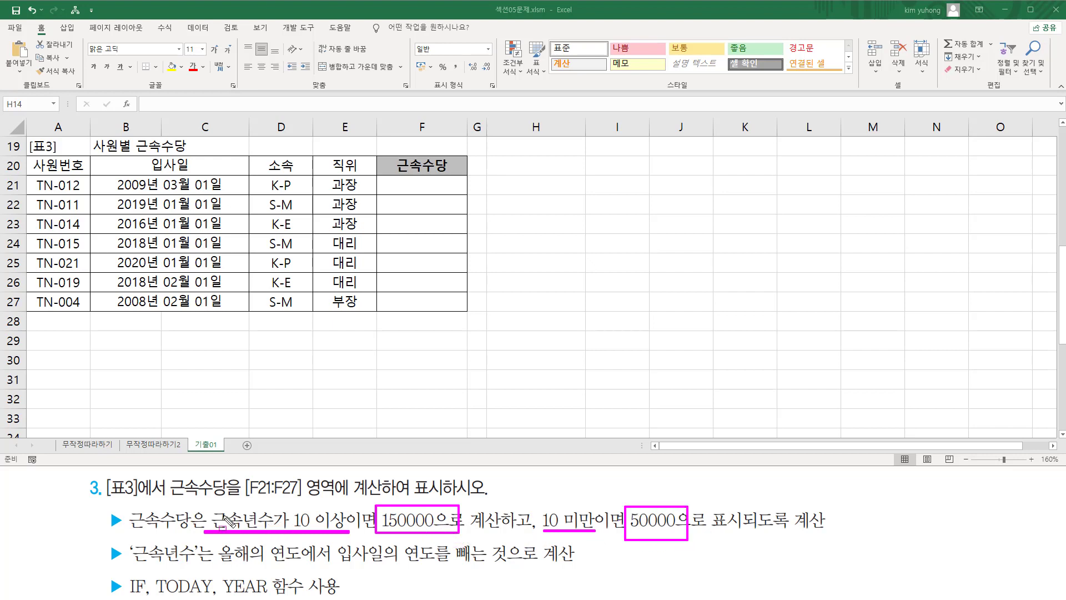
{"action": "left_click_drag", "start_coordinate": [28, 155], "coordinate": [471, 314]}
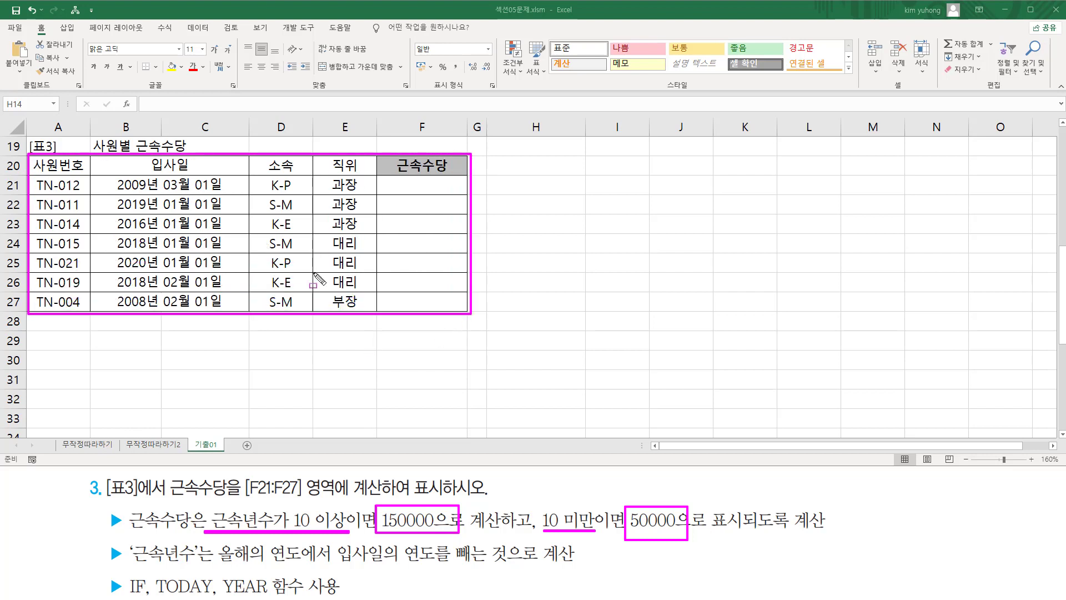
- Examine the 근속년수 definition, marking this year's year, the 입사일 column, the subtraction and the required TODAY and YEAR functions
{"action": "mouse_move", "coordinate": [132, 565]}
{"action": "left_mouse_down"}
{"action": "mouse_move", "coordinate": [211, 565]}
{"action": "mouse_move", "coordinate": [214, 545]}
{"action": "mouse_move", "coordinate": [289, 565]}
{"action": "mouse_move", "coordinate": [433, 566]}
{"action": "left_mouse_up"}
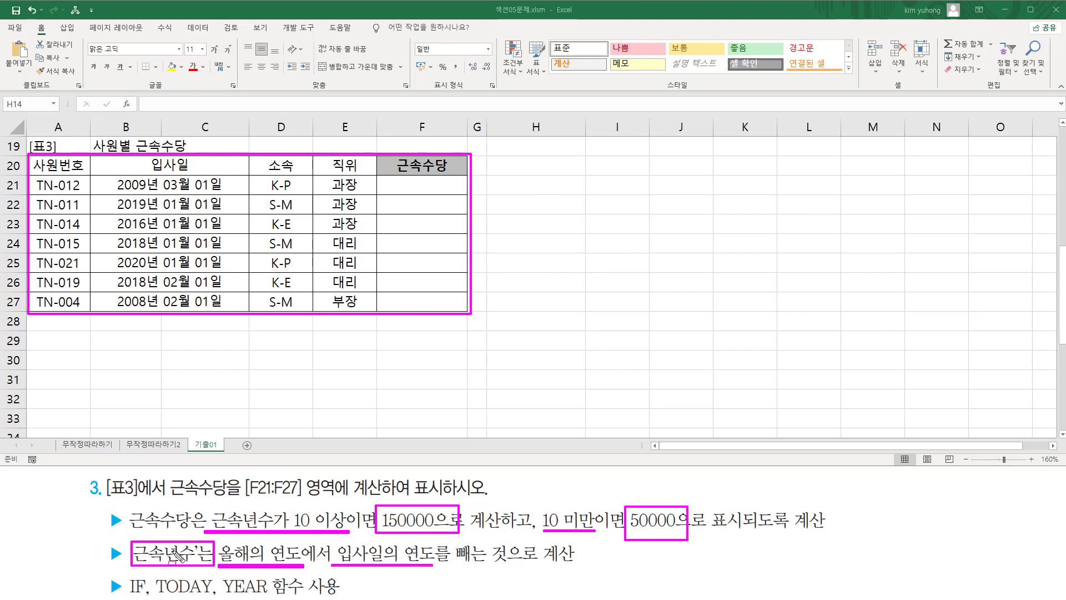
{"action": "mouse_move", "coordinate": [114, 173]}
{"action": "left_mouse_down"}
{"action": "mouse_move", "coordinate": [115, 192]}
{"action": "mouse_move", "coordinate": [234, 312]}
{"action": "left_mouse_up"}
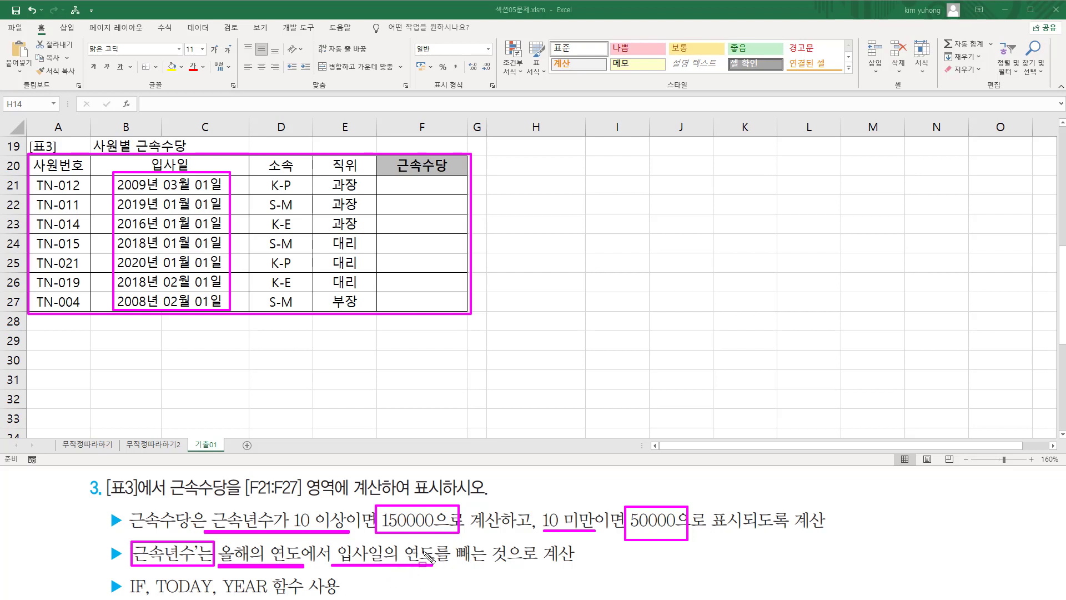
{"action": "mouse_move", "coordinate": [219, 573]}
{"action": "left_mouse_down"}
{"action": "mouse_move", "coordinate": [233, 596]}
{"action": "mouse_move", "coordinate": [270, 596]}
{"action": "left_mouse_up"}
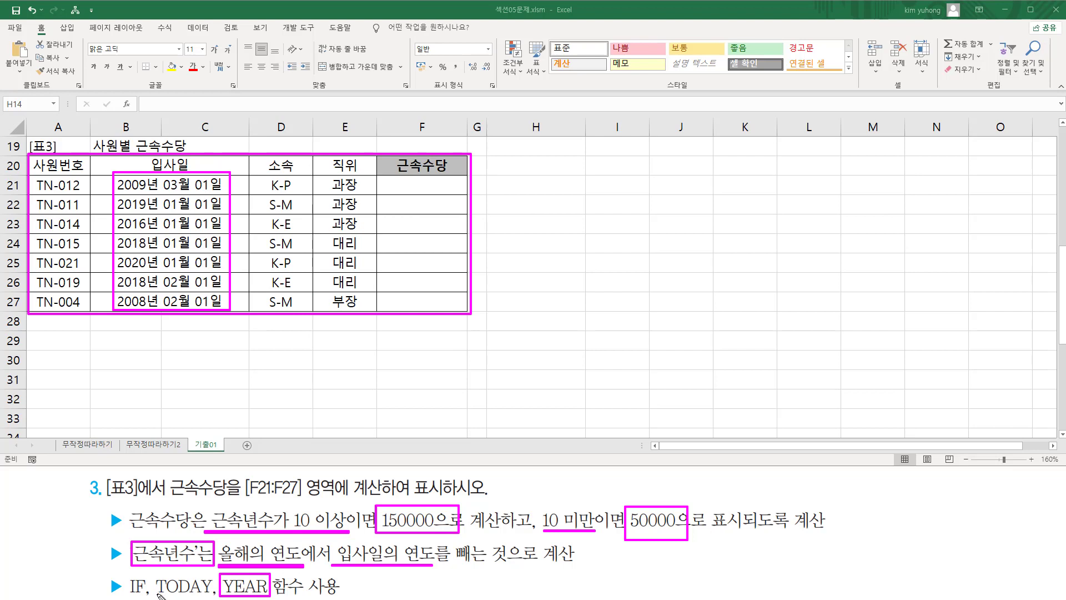
{"action": "left_click_drag", "start_coordinate": [159, 596], "coordinate": [210, 596]}
{"action": "left_click_drag", "start_coordinate": [452, 536], "coordinate": [509, 571]}
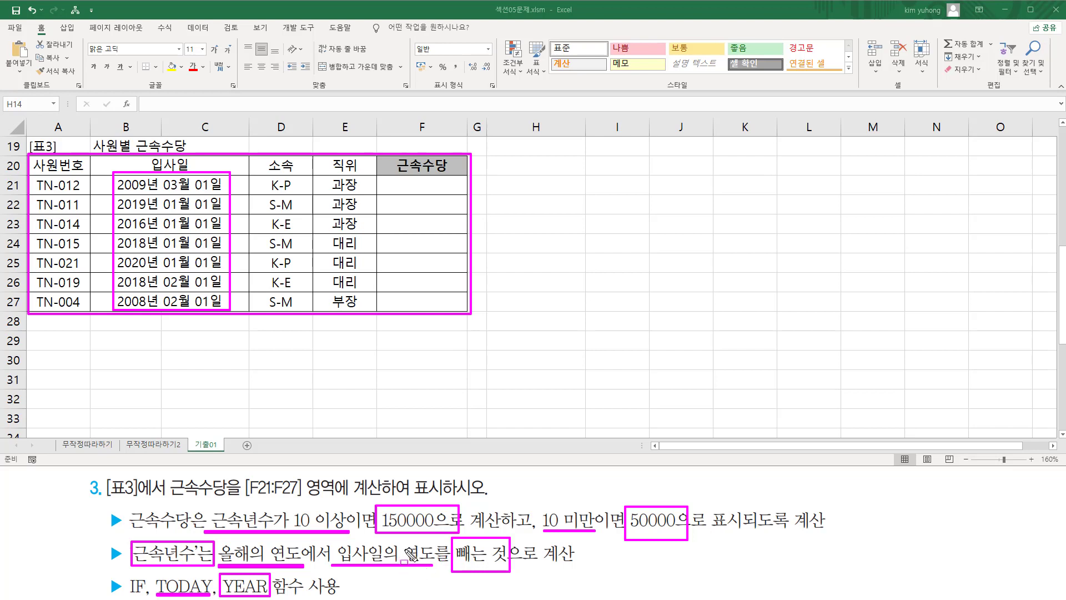
{"action": "key", "text": "Escape"}
- Start the 근속수당 formula in F21 with =TODAY()
{"action": "left_click", "coordinate": [421, 186]}
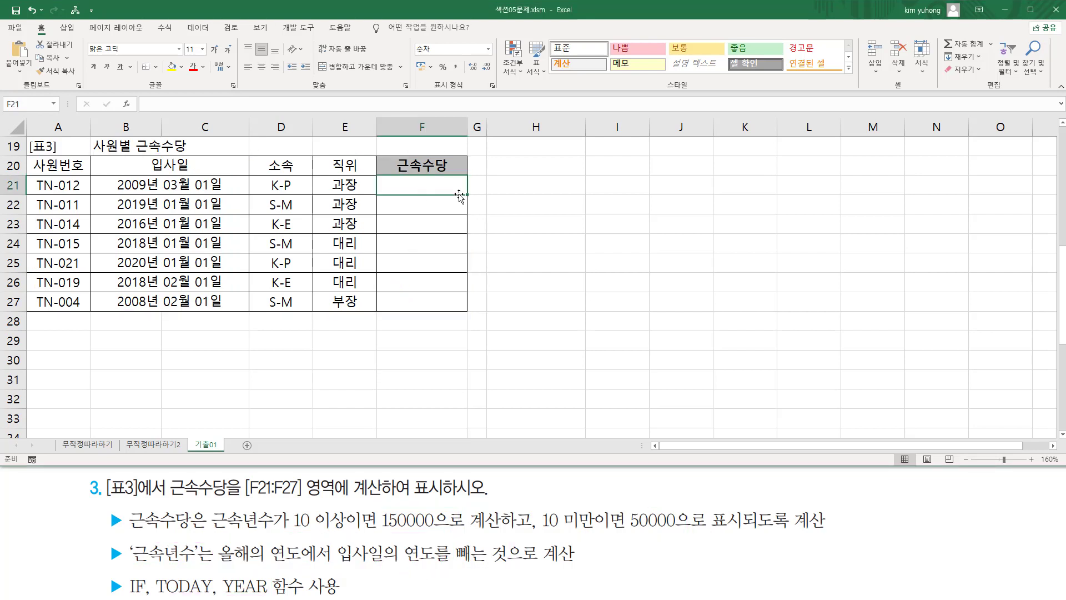
{"action": "type", "text": "="}
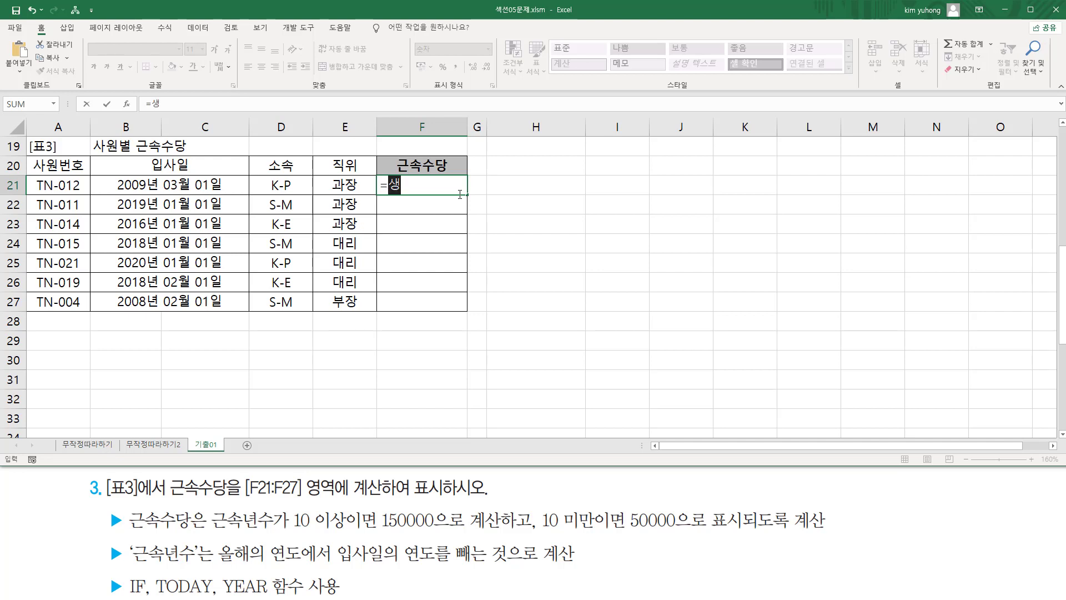
{"action": "type", "text": "to"}
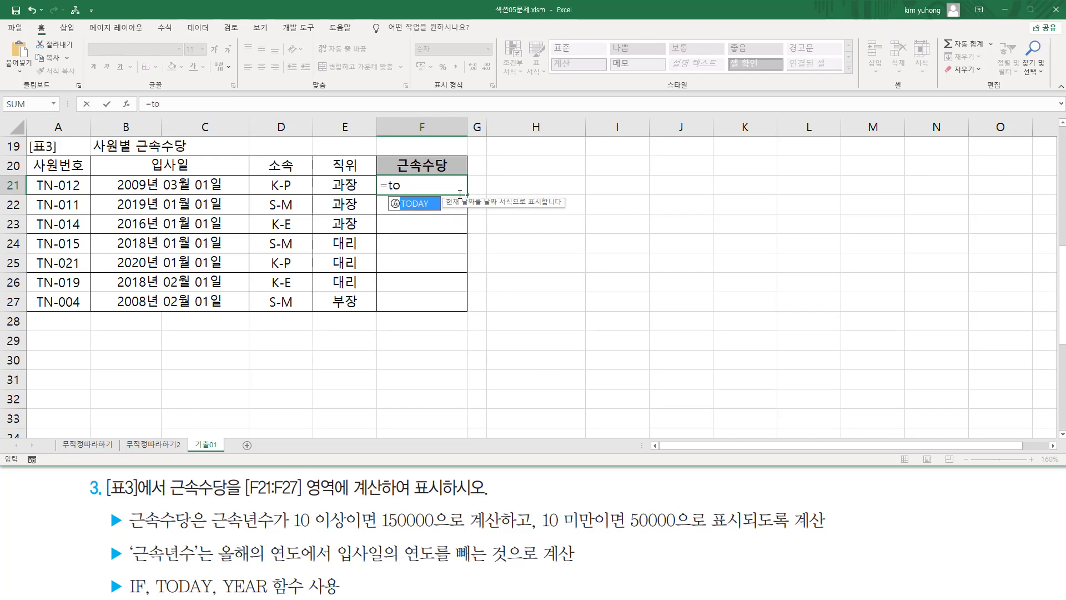
{"action": "key", "text": "Tab"}
{"action": "type", "text": ")"}
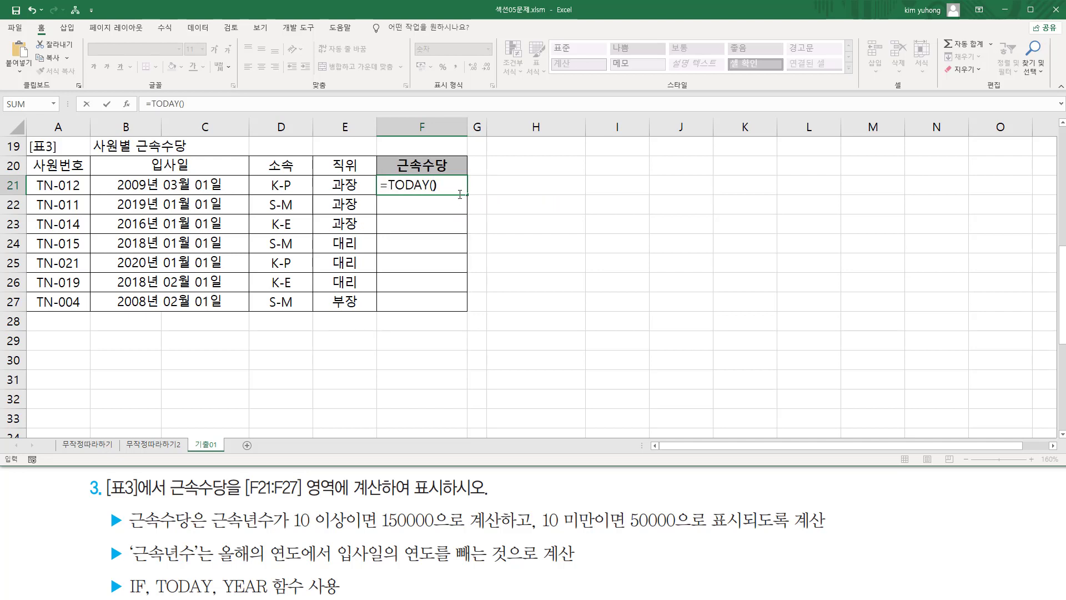
{"action": "left_click", "coordinate": [432, 185]}
{"action": "double_click", "coordinate": [391, 184]}
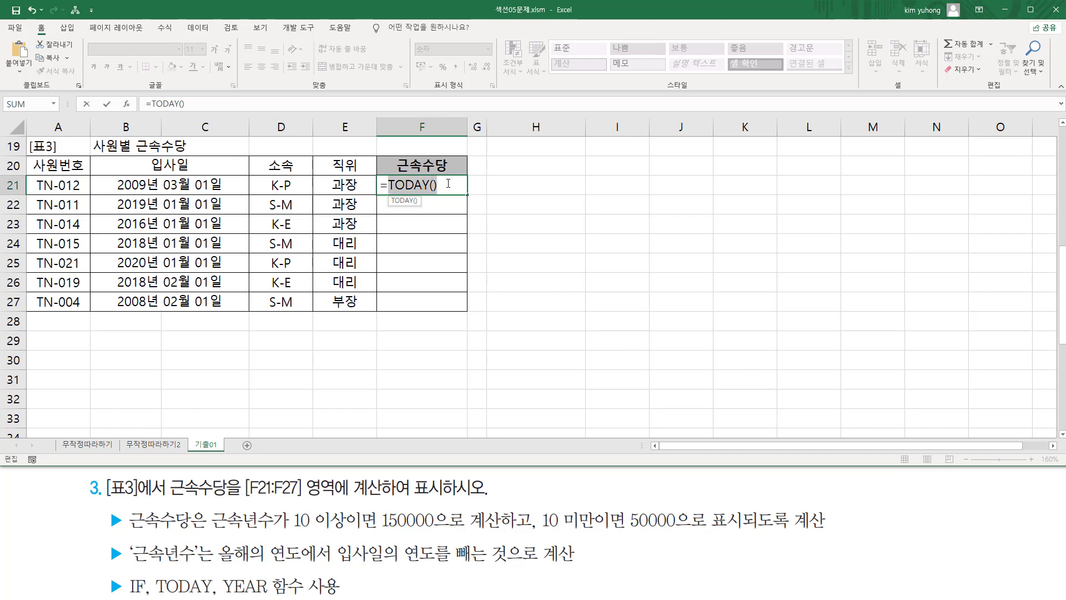
- Wrap the TODAY function in YEAR so F21 holds =YEAR( TODAY() ), and commit the formula
{"action": "left_click", "coordinate": [389, 185]}
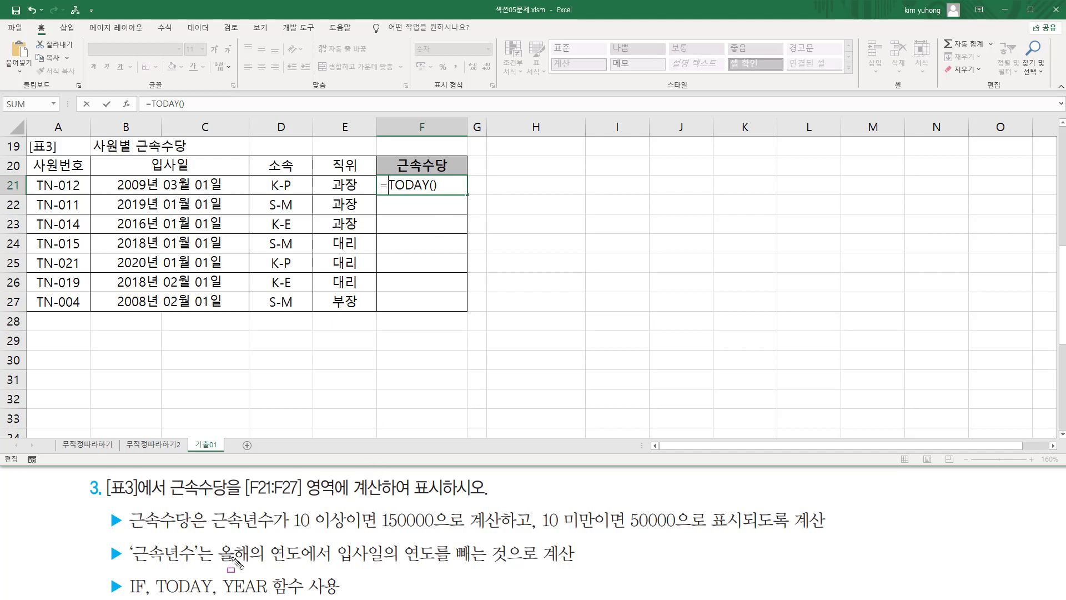
{"action": "left_click_drag", "start_coordinate": [219, 567], "coordinate": [312, 568]}
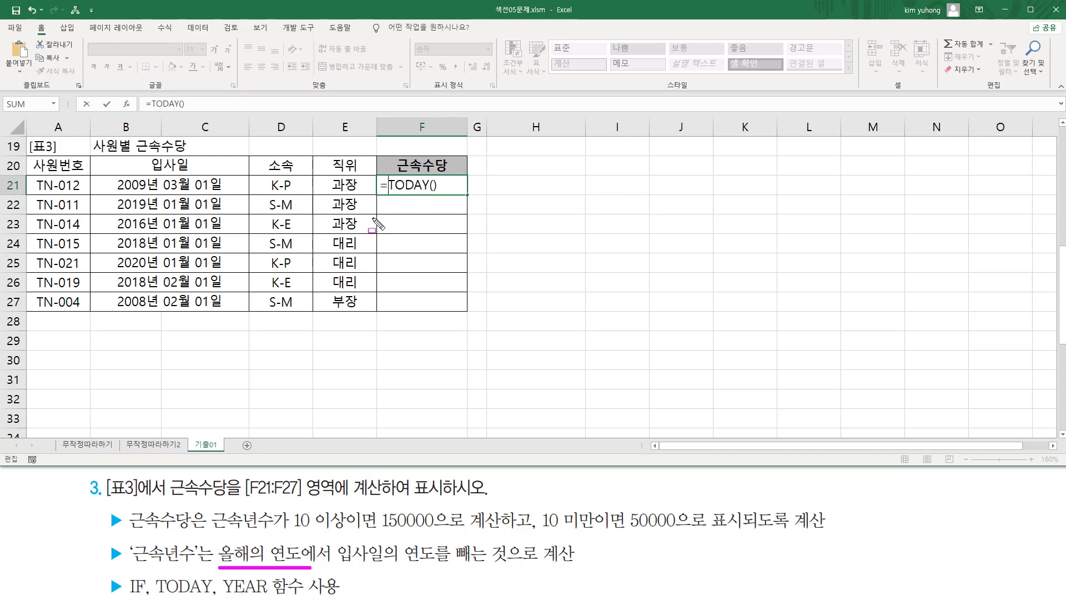
{"action": "left_click_drag", "start_coordinate": [389, 193], "coordinate": [444, 191]}
{"action": "left_click_drag", "start_coordinate": [218, 576], "coordinate": [272, 596]}
{"action": "key", "text": "Escape"}
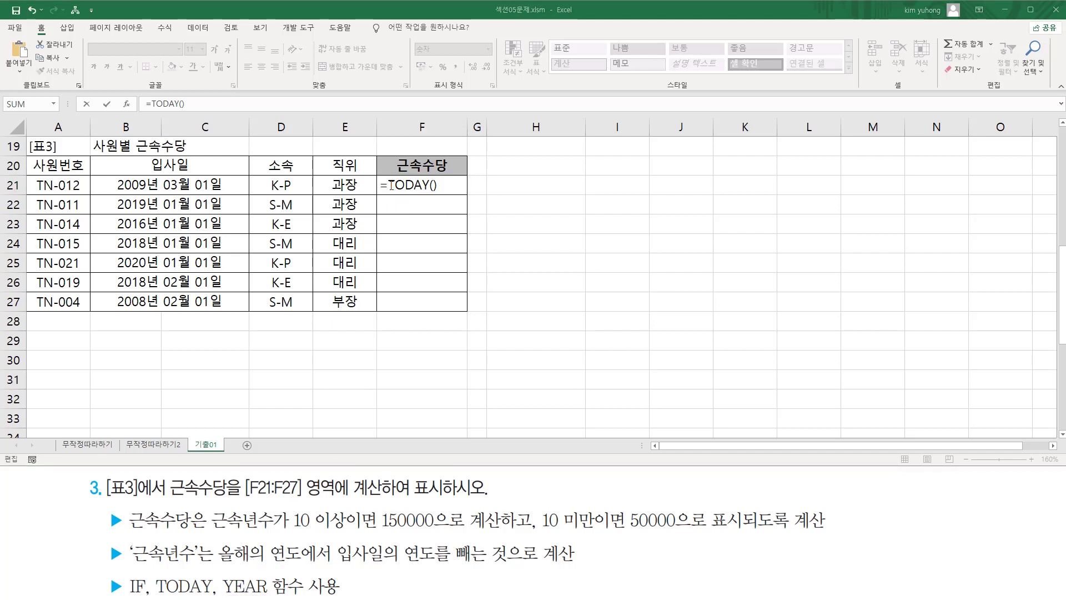
{"action": "type", "text": "yea"}
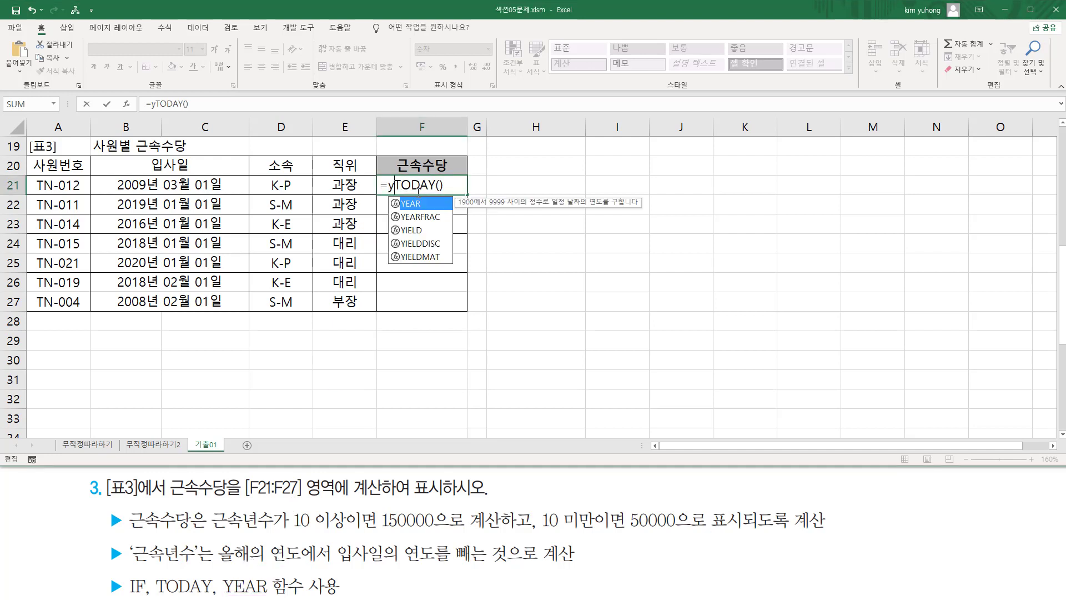
{"action": "key", "text": "Tab"}
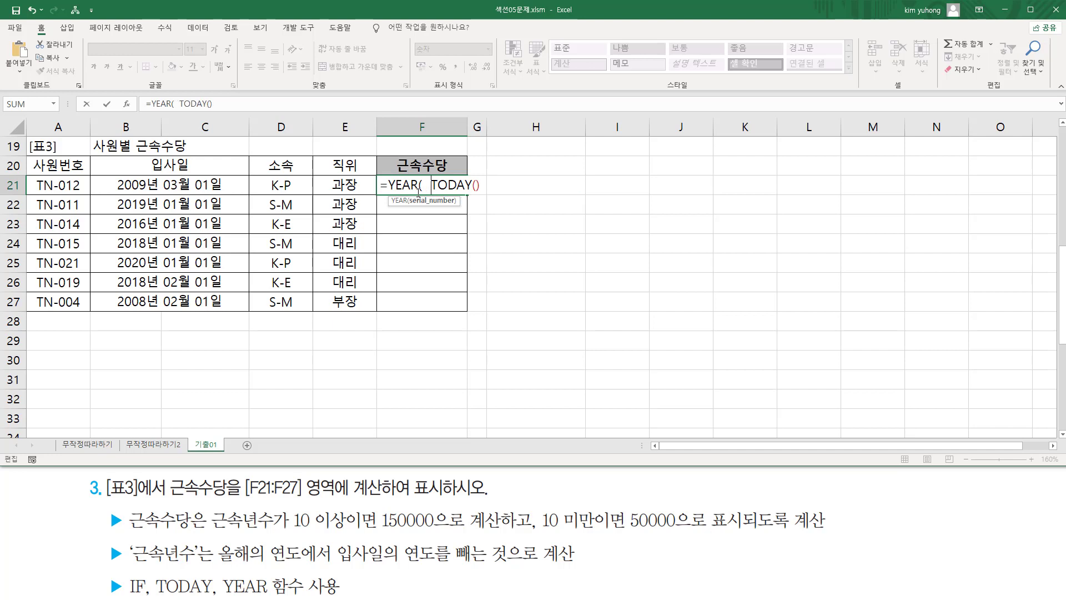
{"action": "key", "text": "BackSpace"}
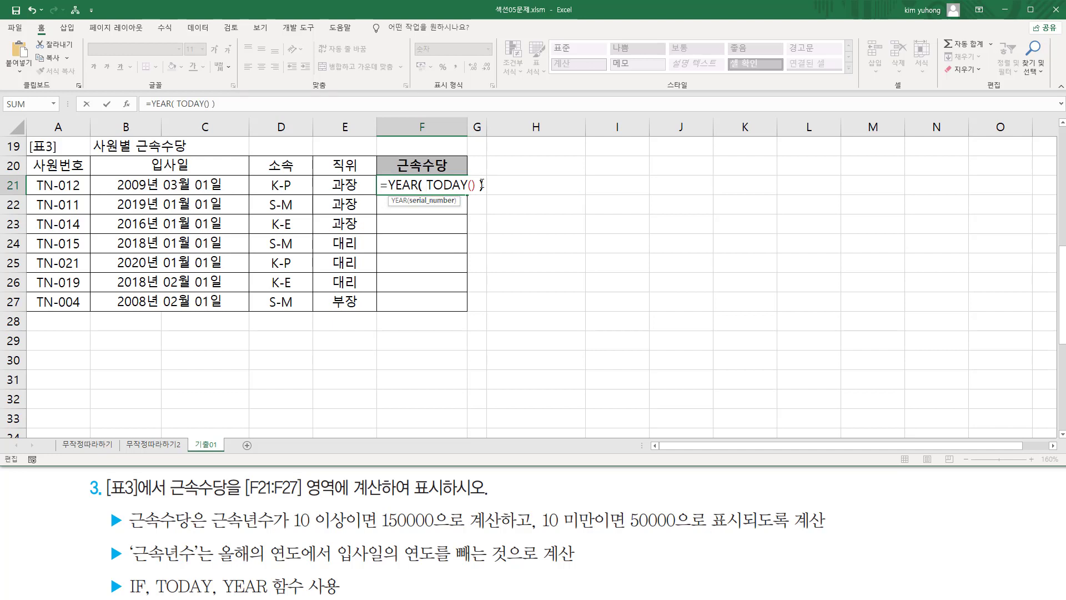
{"action": "left_click", "coordinate": [481, 184]}
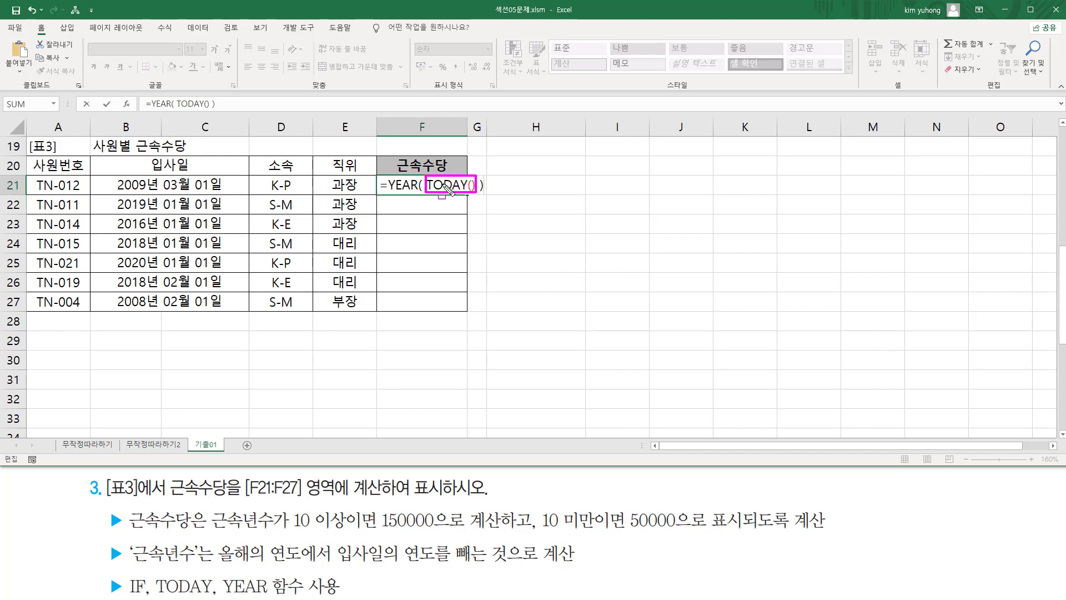
{"action": "key", "text": "Return"}
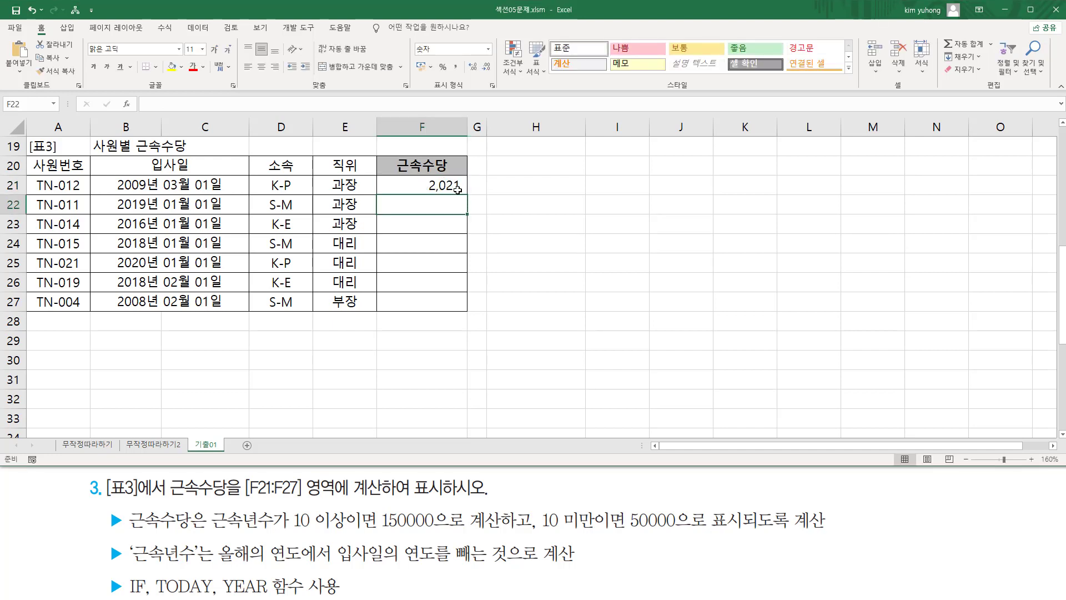
- Examine the 올해의 연도 term in the 근속년수 definition and the hire year in B21
{"action": "left_click", "coordinate": [458, 187]}
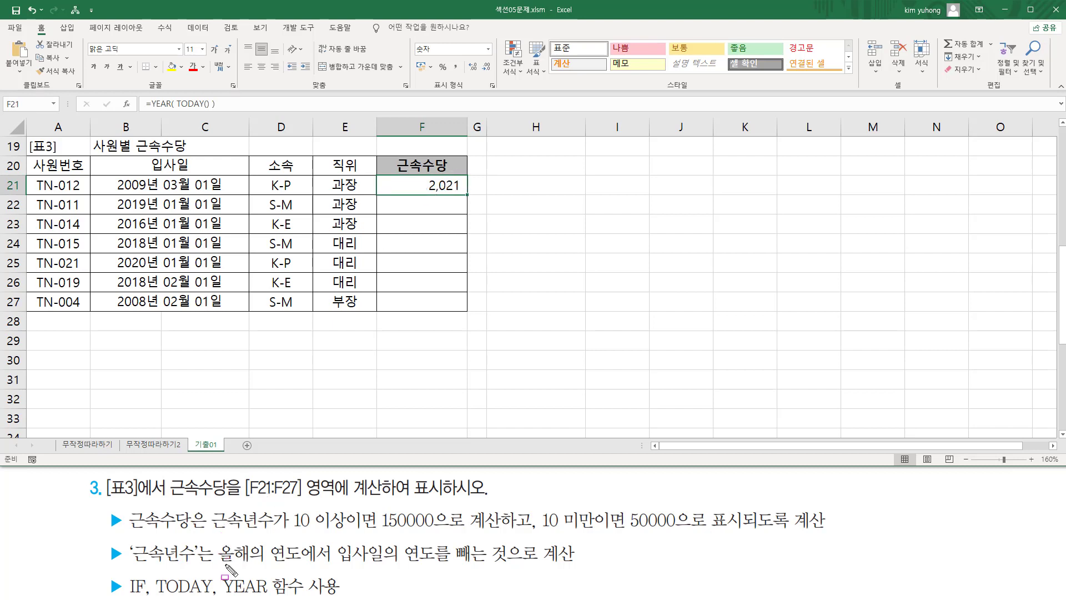
{"action": "left_click_drag", "start_coordinate": [219, 564], "coordinate": [306, 564]}
{"action": "left_click_drag", "start_coordinate": [113, 177], "coordinate": [164, 194]}
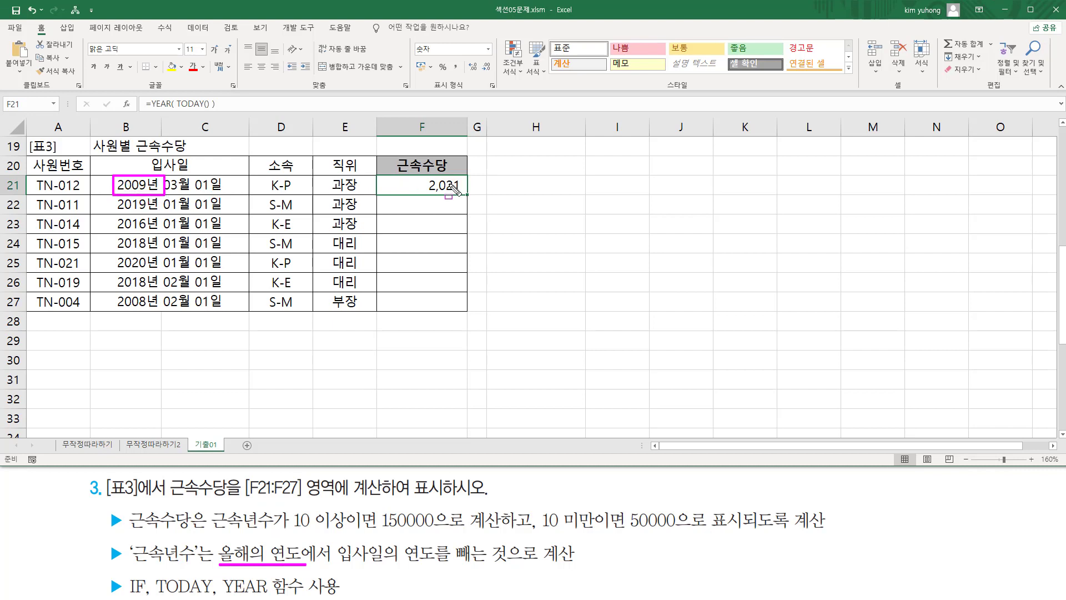
{"action": "key", "text": "Escape"}
- Extend the F21 formula to =YEAR( TODAY() ) - YEAR(B21), subtracting the year of the 입사일
{"action": "double_click", "coordinate": [433, 185]}
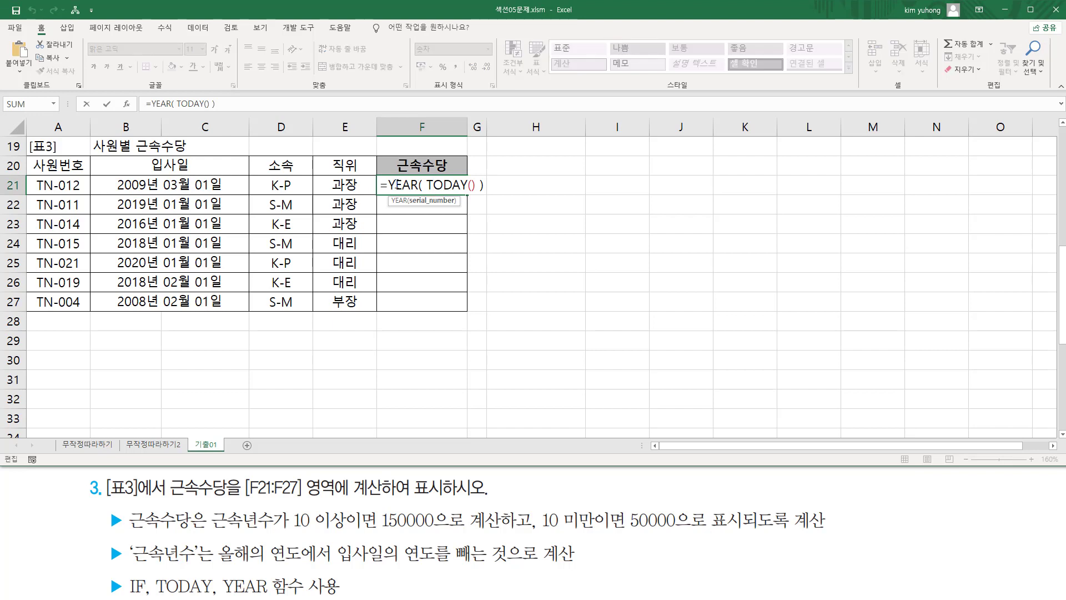
{"action": "left_click_drag", "start_coordinate": [391, 184], "coordinate": [498, 184]}
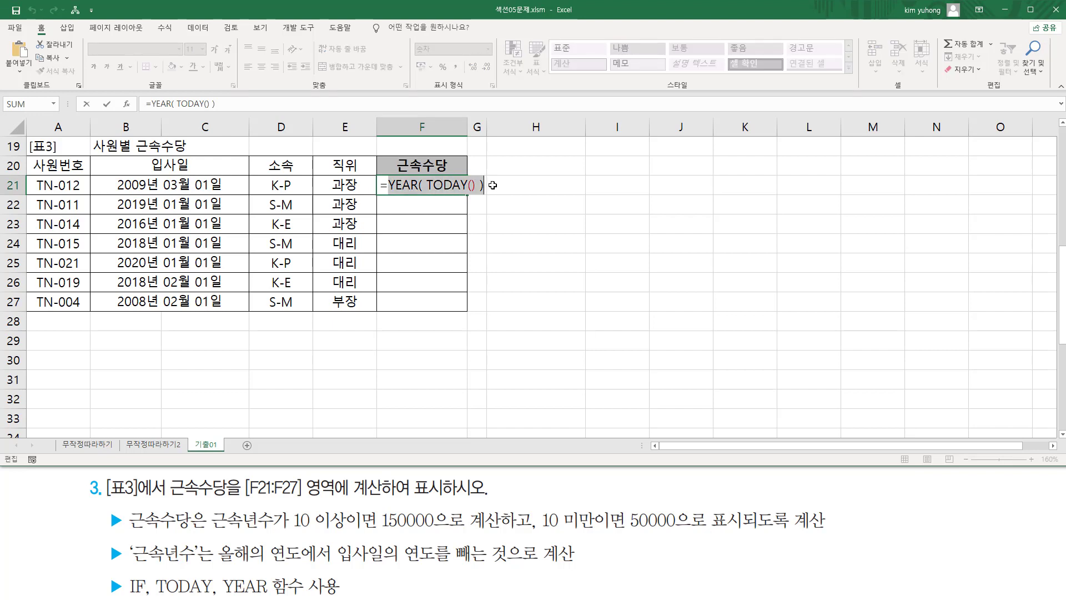
{"action": "left_click", "coordinate": [487, 185]}
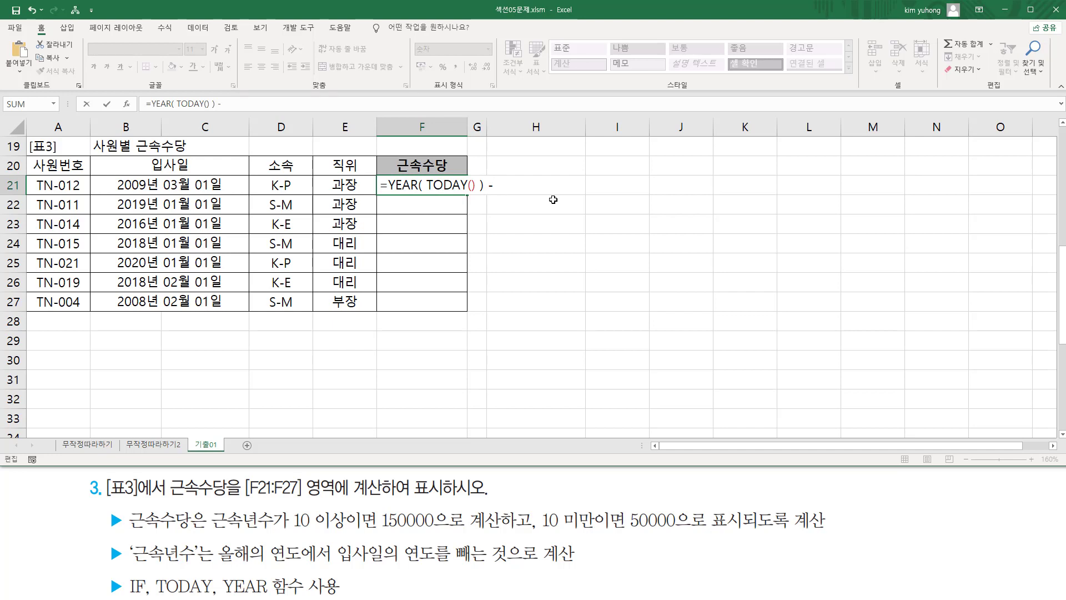
{"action": "type", "text": "- ye"}
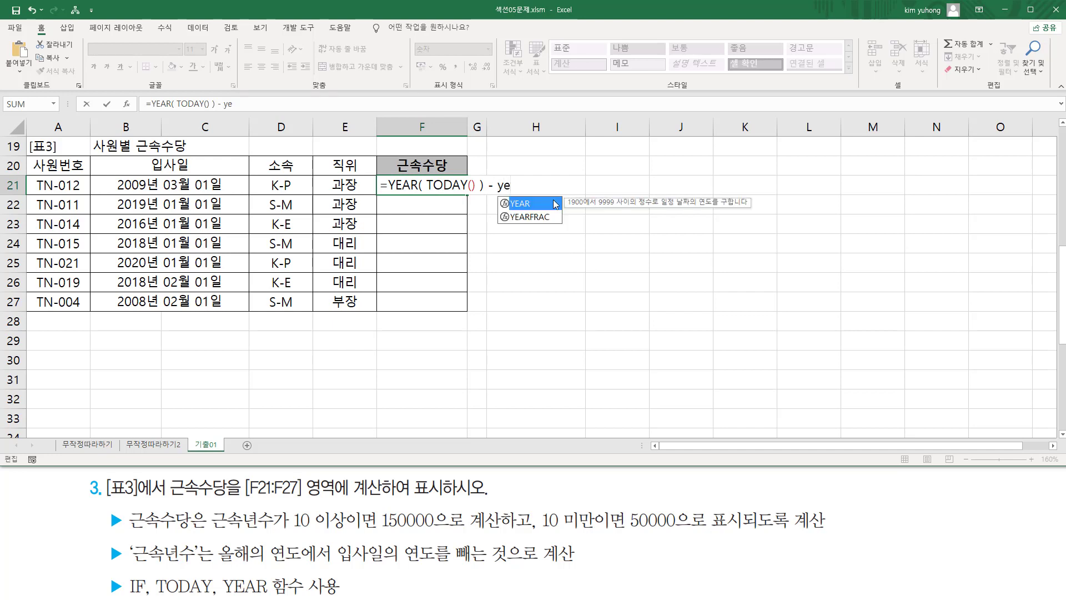
{"action": "double_click", "coordinate": [554, 203]}
{"action": "left_click", "coordinate": [217, 185]}
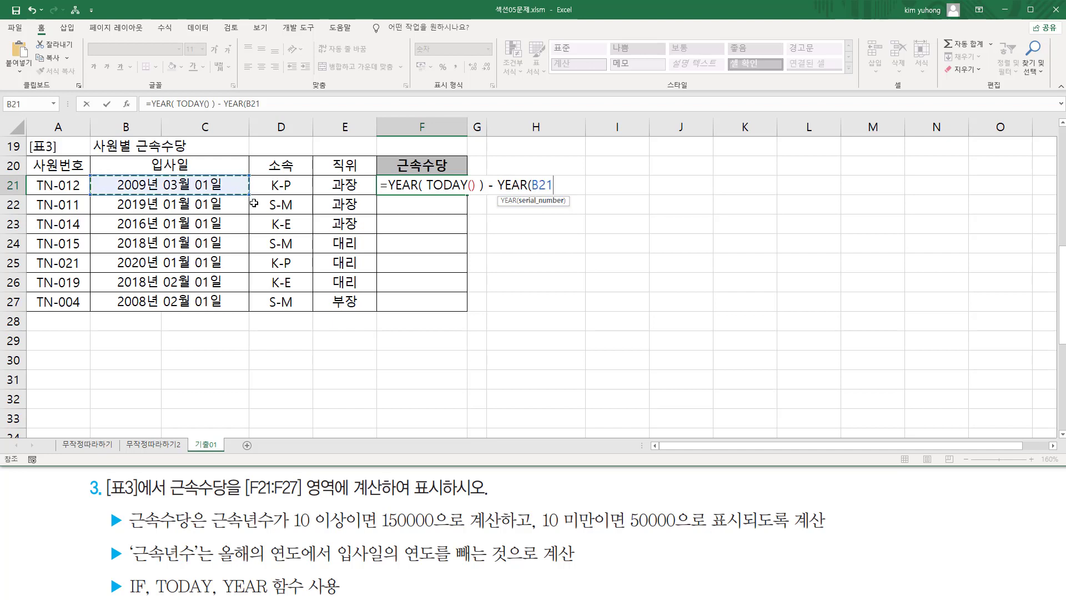
{"action": "type", "text": ")"}
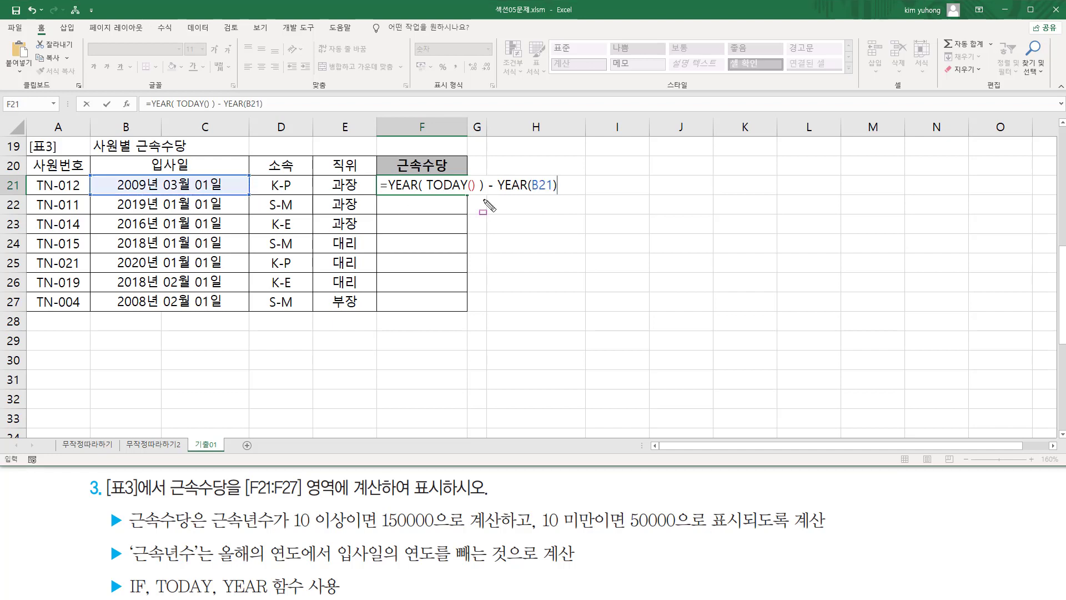
- Mark the YEAR(B21) and YEAR( TODAY() ) terms in F21, clear the marks and commit the formula
{"action": "left_click_drag", "start_coordinate": [532, 192], "coordinate": [553, 192]}
{"action": "left_click_drag", "start_coordinate": [497, 172], "coordinate": [557, 192]}
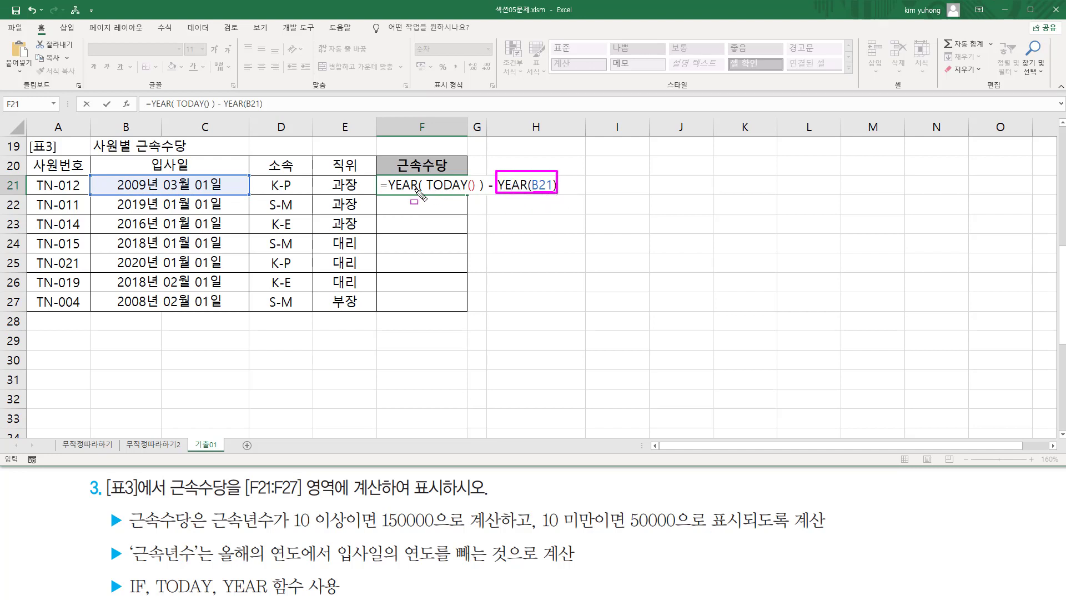
{"action": "mouse_move", "coordinate": [388, 192]}
{"action": "left_mouse_down"}
{"action": "mouse_move", "coordinate": [480, 191]}
{"action": "mouse_move", "coordinate": [482, 176]}
{"action": "left_mouse_up"}
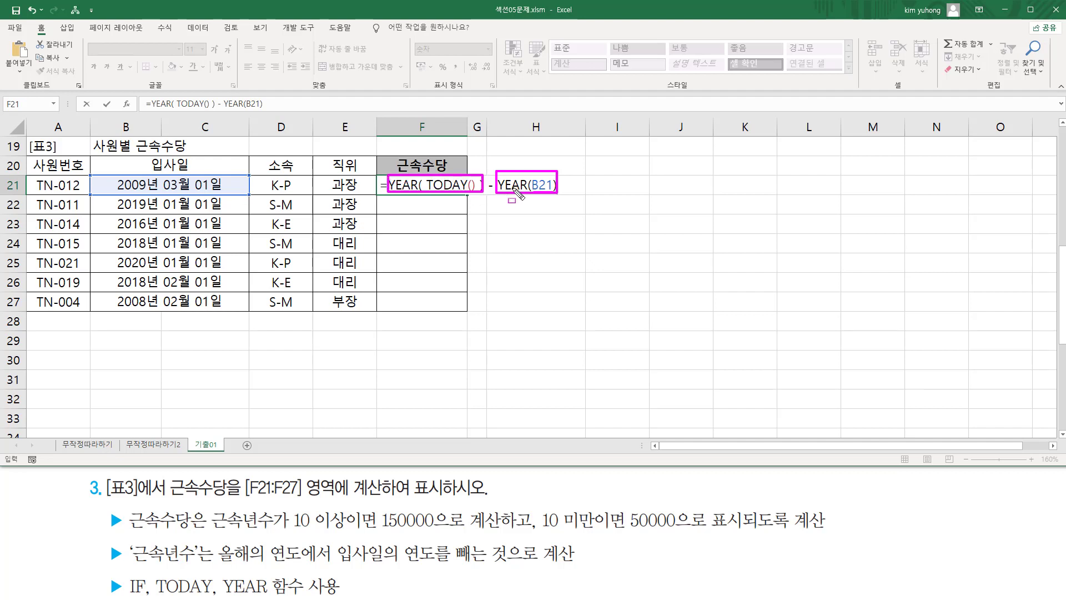
{"action": "key", "text": "Escape"}
{"action": "key", "text": "Return"}
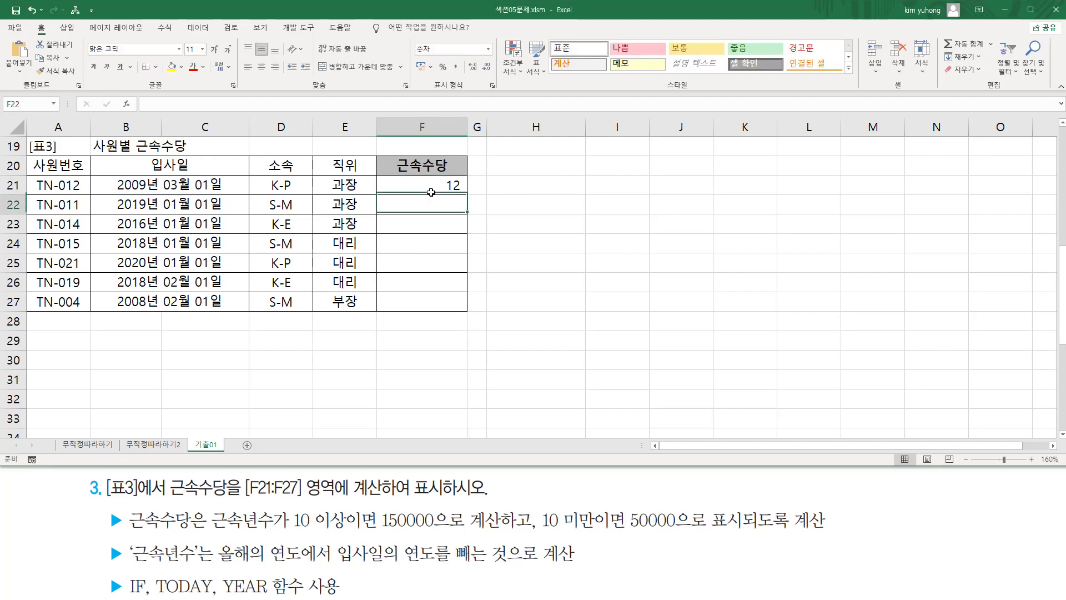
- Fill the years-of-service formula from F21 down through F27
{"action": "left_click", "coordinate": [448, 184]}
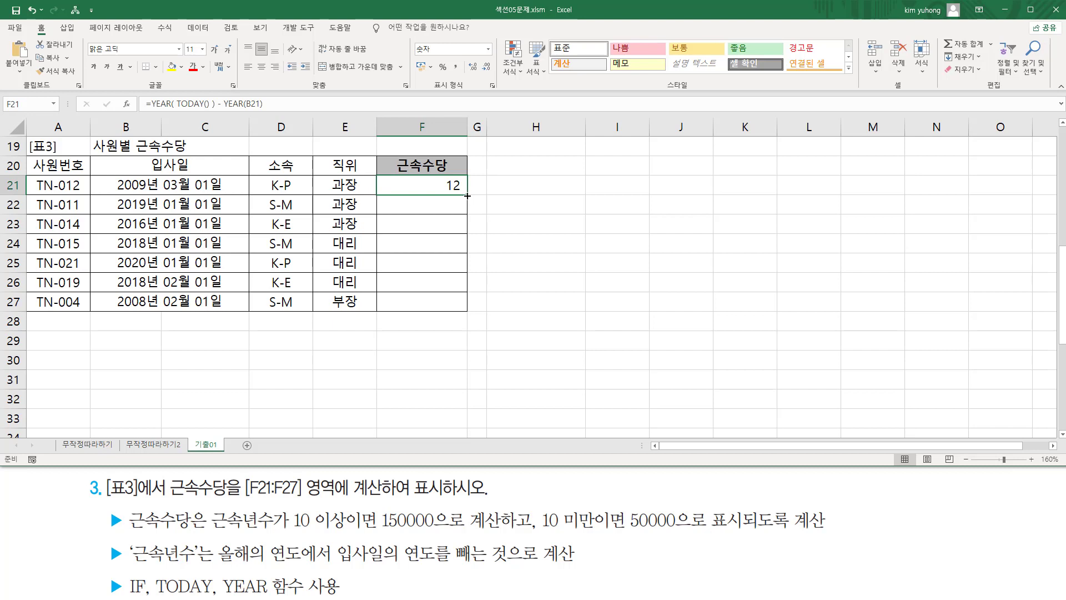
{"action": "left_click_drag", "start_coordinate": [467, 195], "coordinate": [469, 305]}
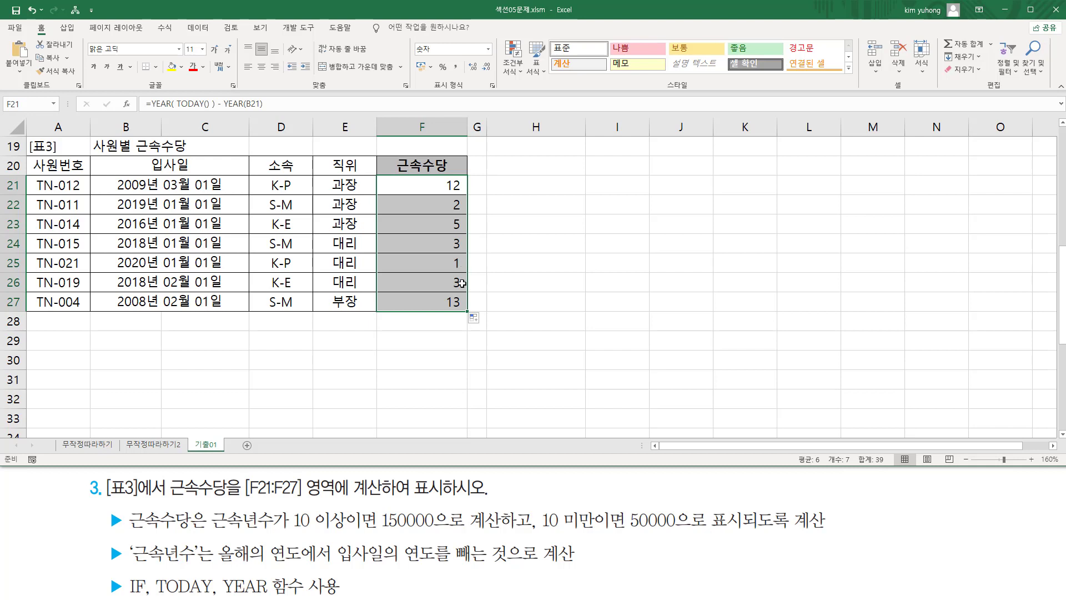
{"action": "left_click", "coordinate": [454, 186]}
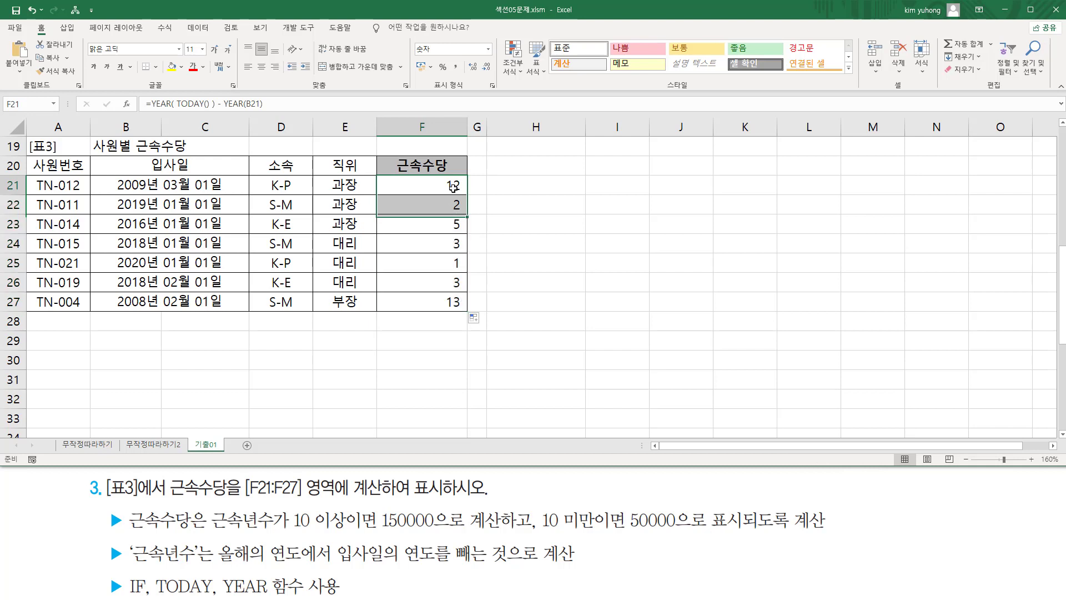
- Cut the YEAR( TODAY() ) - YEAR(B21) expression out of the F21 formula, keeping only the equals sign
{"action": "double_click", "coordinate": [448, 186]}
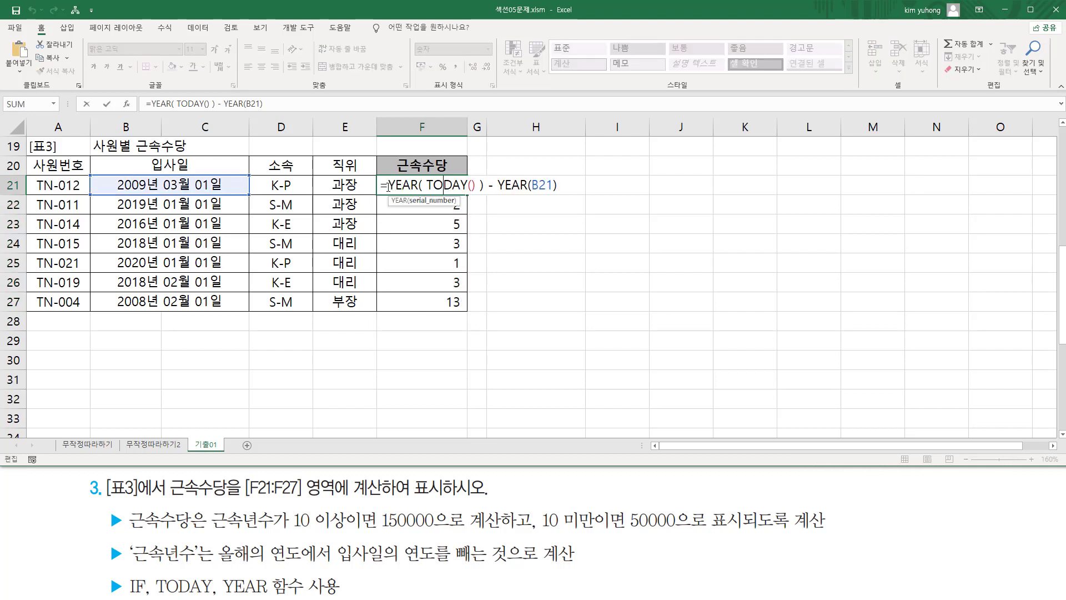
{"action": "left_click_drag", "start_coordinate": [385, 184], "coordinate": [743, 186]}
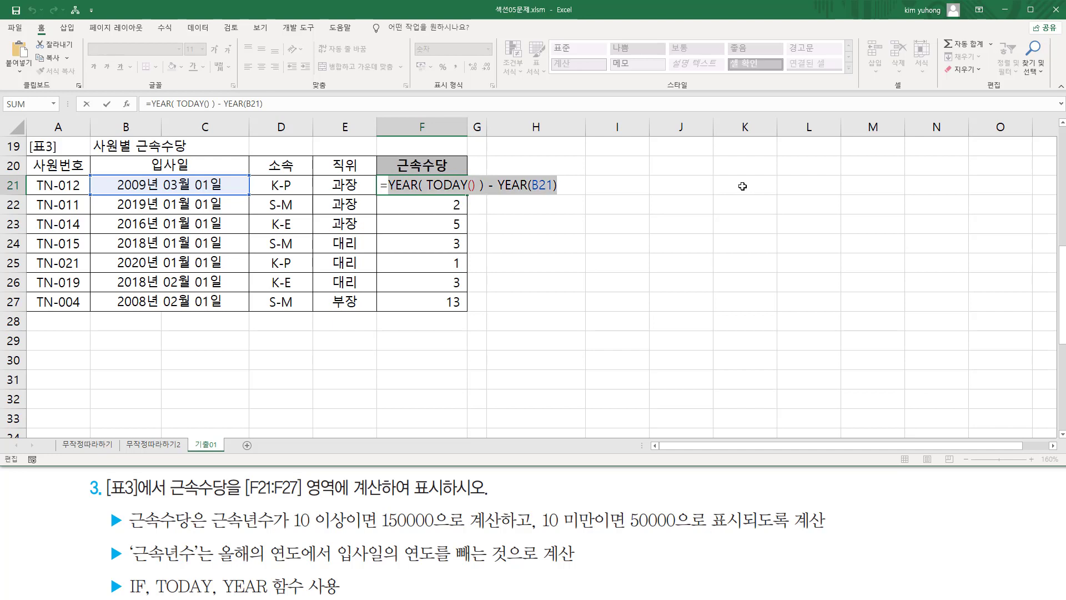
{"action": "key", "text": "Delete"}
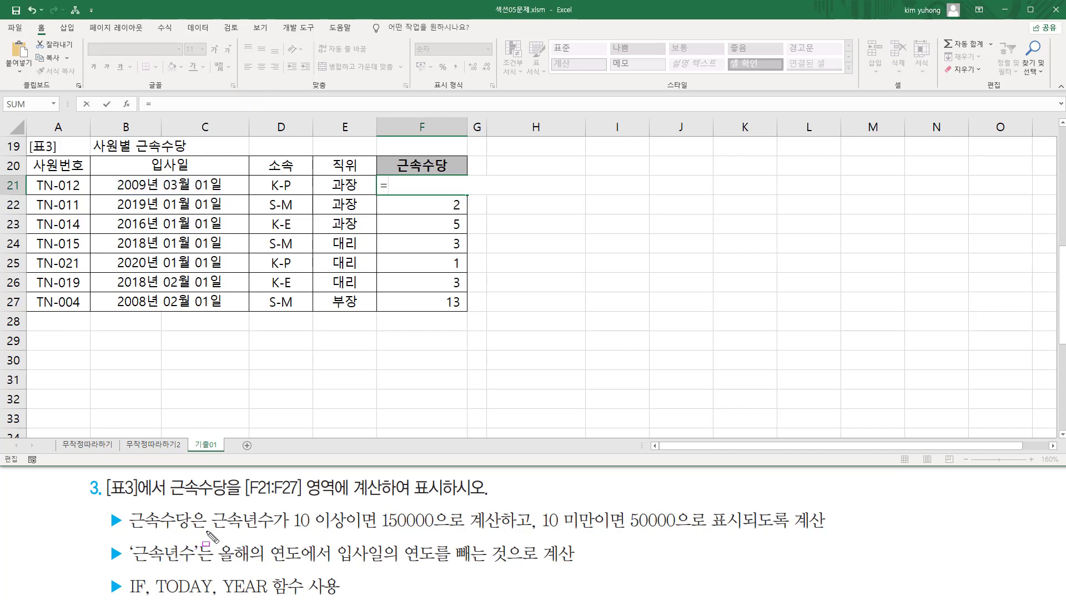
- Examine the 10 이상 condition, the 150000 and 50000 results and the required IF function in the task text
{"action": "left_click_drag", "start_coordinate": [292, 507], "coordinate": [345, 531]}
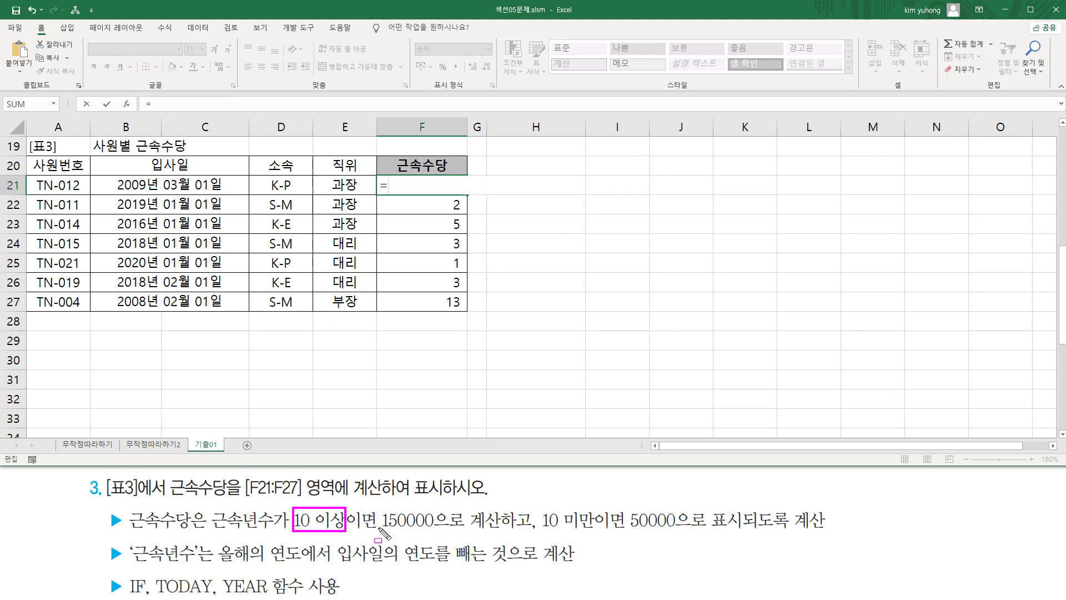
{"action": "left_click_drag", "start_coordinate": [377, 531], "coordinate": [432, 531]}
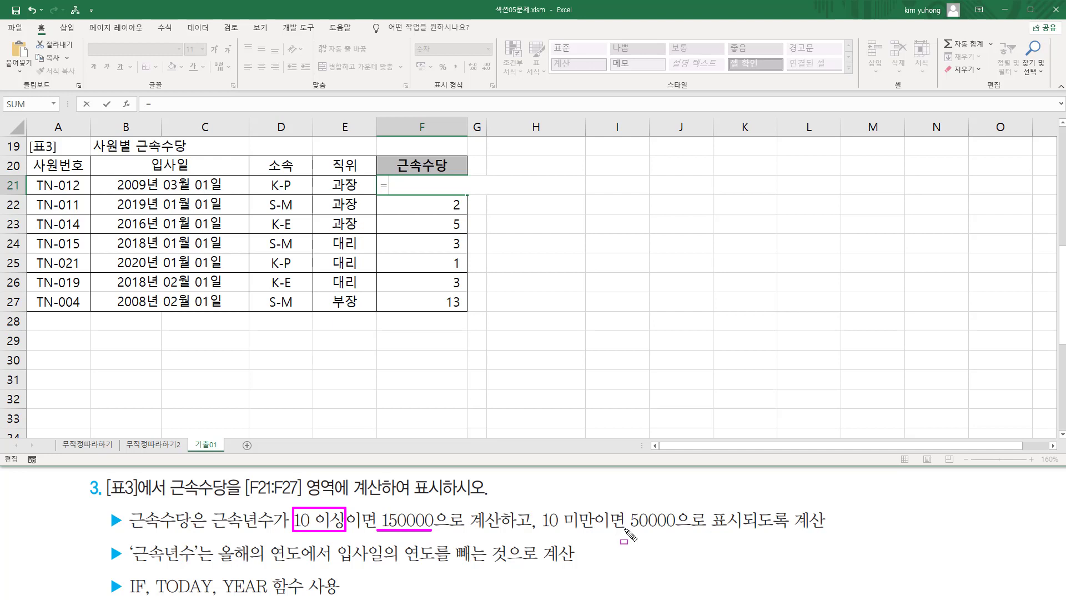
{"action": "left_click_drag", "start_coordinate": [624, 529], "coordinate": [688, 530]}
{"action": "left_click_drag", "start_coordinate": [126, 574], "coordinate": [146, 597]}
{"action": "key", "text": "Escape"}
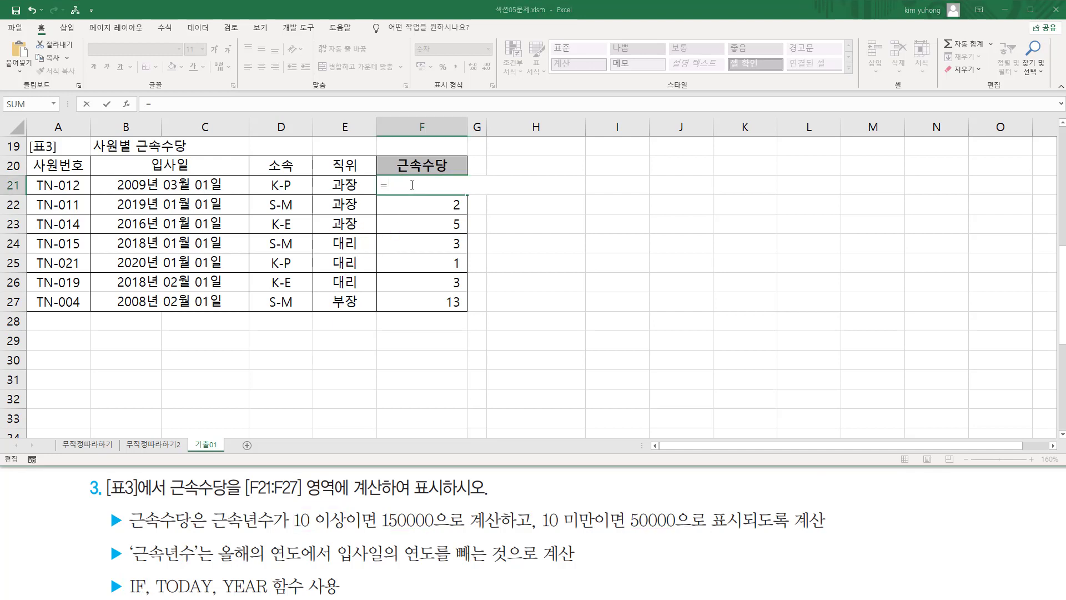
- Begin an IF formula in F21 with YEAR( TODAY() ) - YEAR(B21) >=10 as its logical test
{"action": "type", "text": "if("}
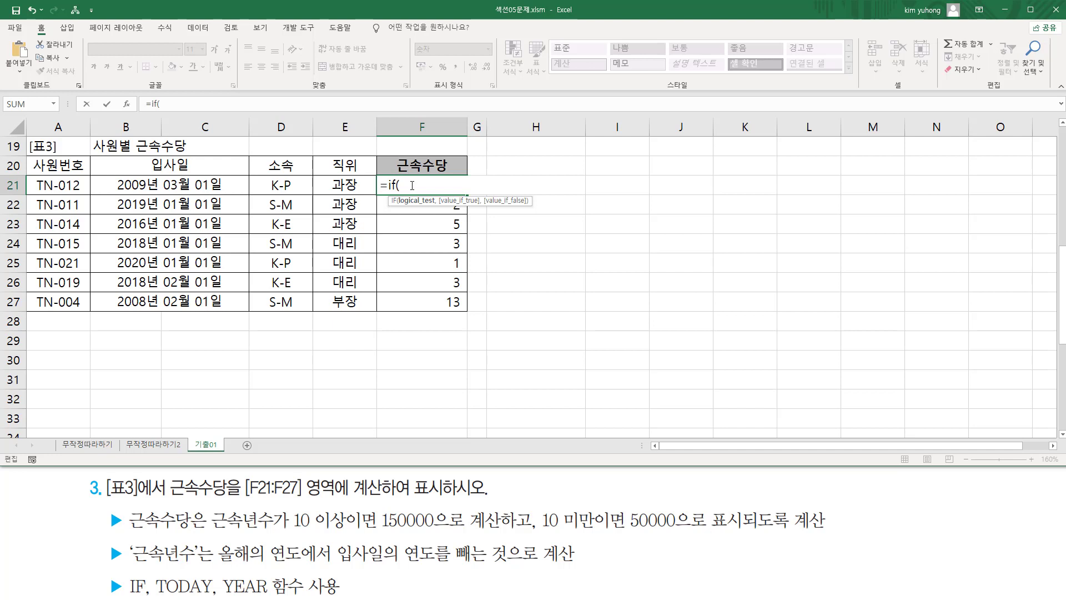
{"action": "type", "text": " YEAR( TODAY() ) - YEAR(B21)"}
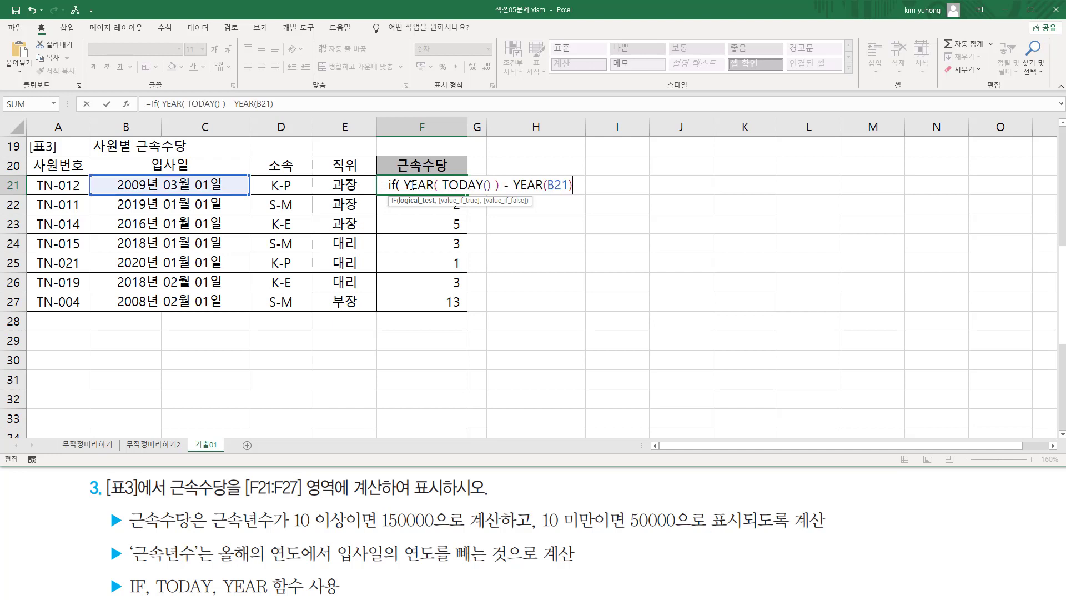
{"action": "left_click_drag", "start_coordinate": [402, 188], "coordinate": [576, 188]}
{"action": "left_click", "coordinate": [580, 185]}
{"action": "type", "text": ">=10 ,"}
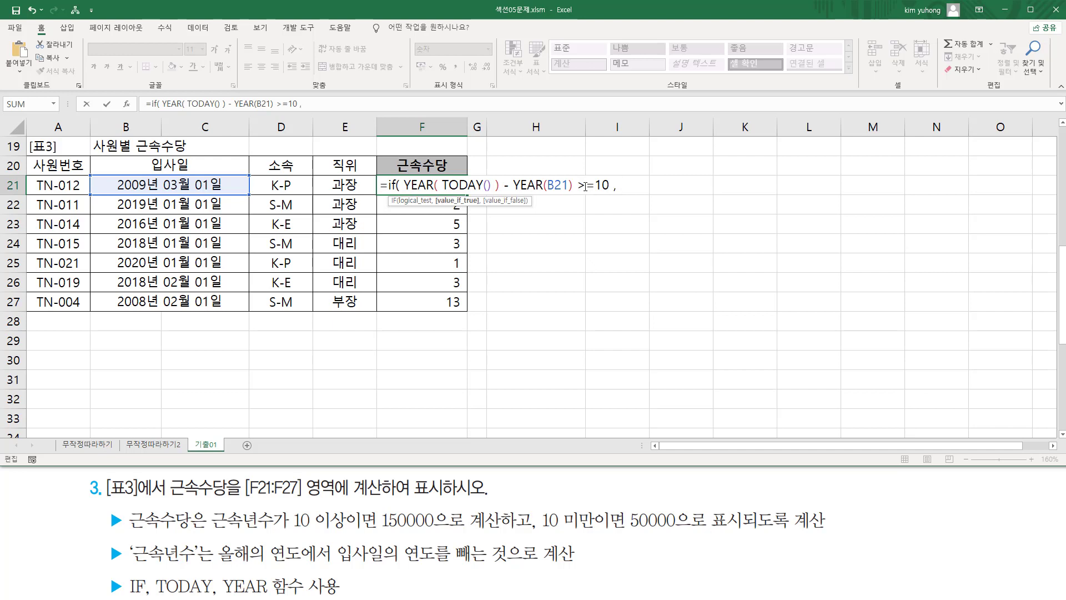
- Complete the IF in F21 with 150000 as the true value and 50000 as the false value, and commit it
{"action": "type", "text": "0000 , "}
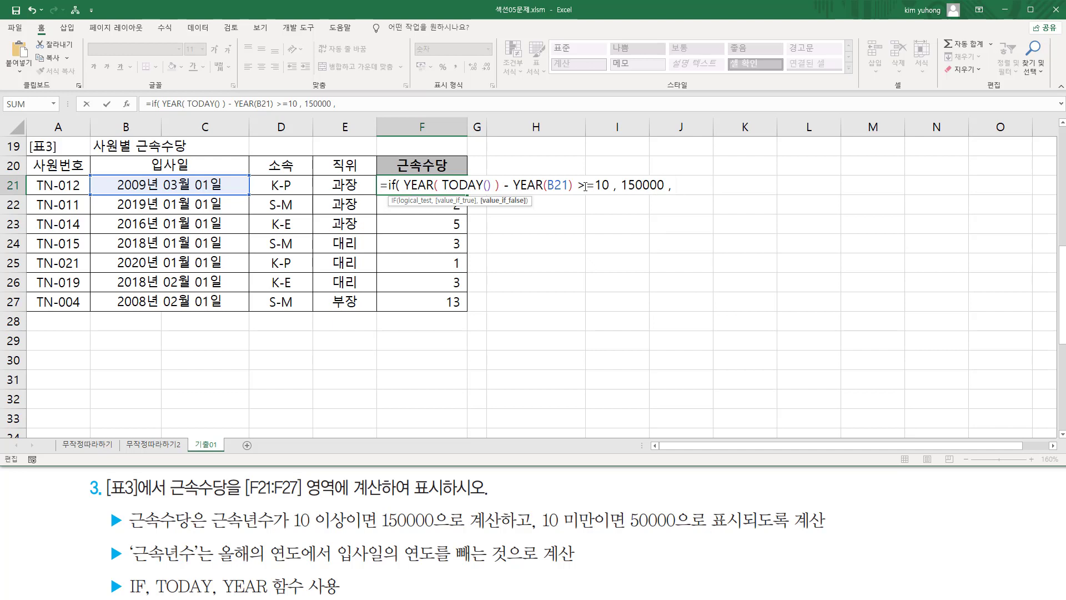
{"action": "type", "text": "50000 )"}
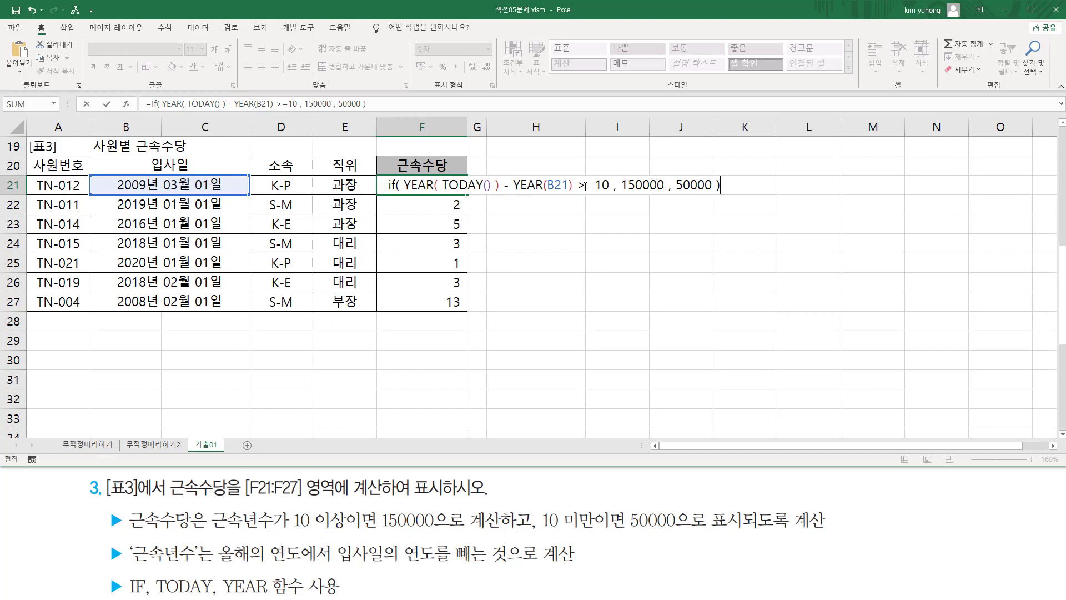
{"action": "key", "text": "Return"}
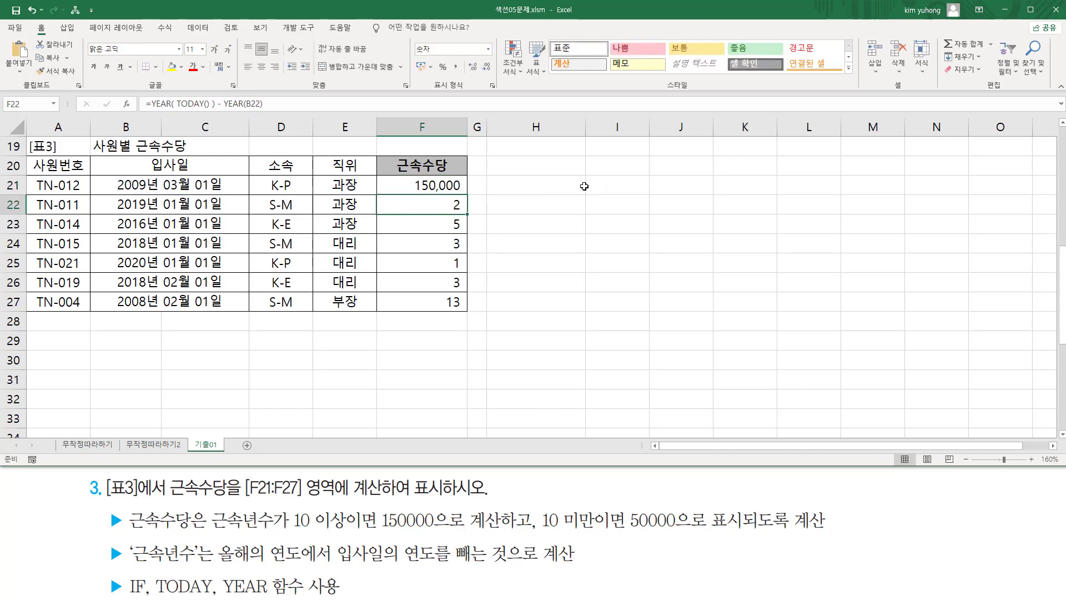
- Fill the 근속수당 IF formula from F21 down through F27
{"action": "left_click", "coordinate": [462, 186]}
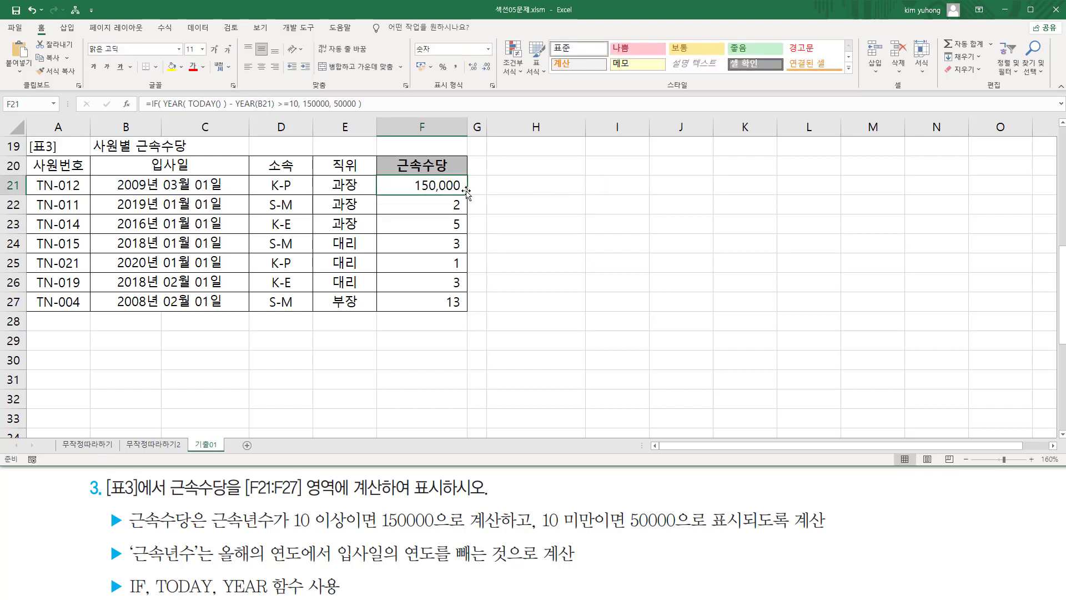
{"action": "left_click_drag", "start_coordinate": [467, 192], "coordinate": [466, 287]}
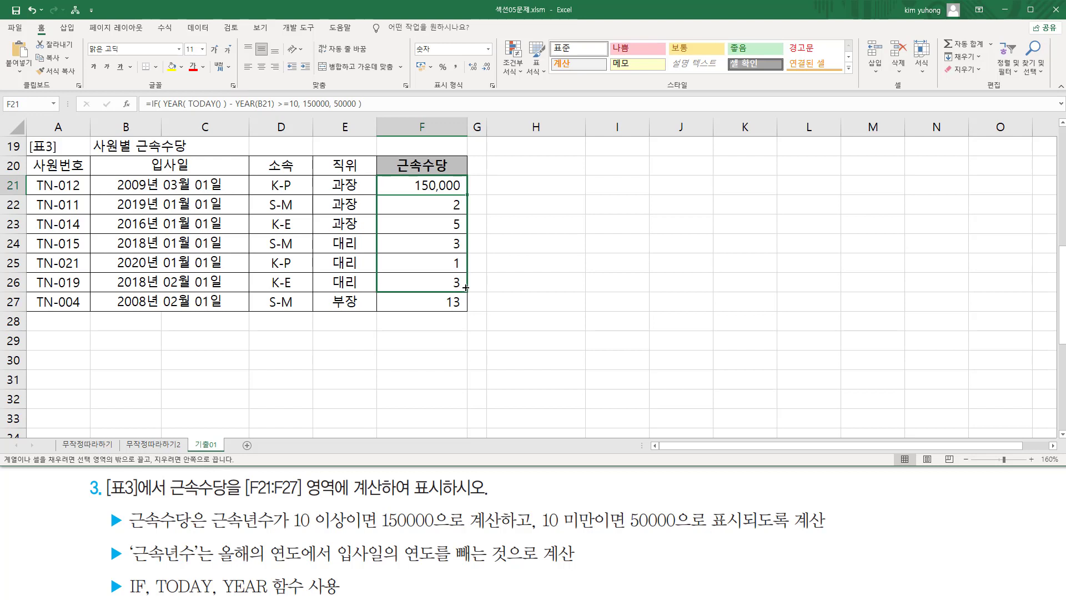
{"action": "left_click_drag", "start_coordinate": [466, 287], "coordinate": [466, 309]}
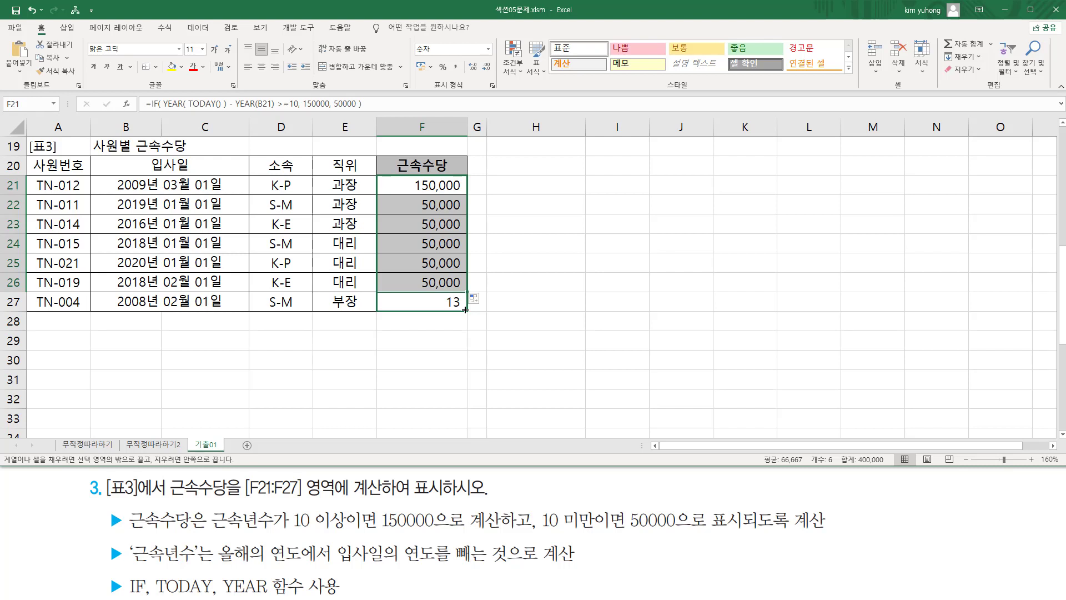
{"action": "left_click_drag", "start_coordinate": [465, 310], "coordinate": [465, 309]}
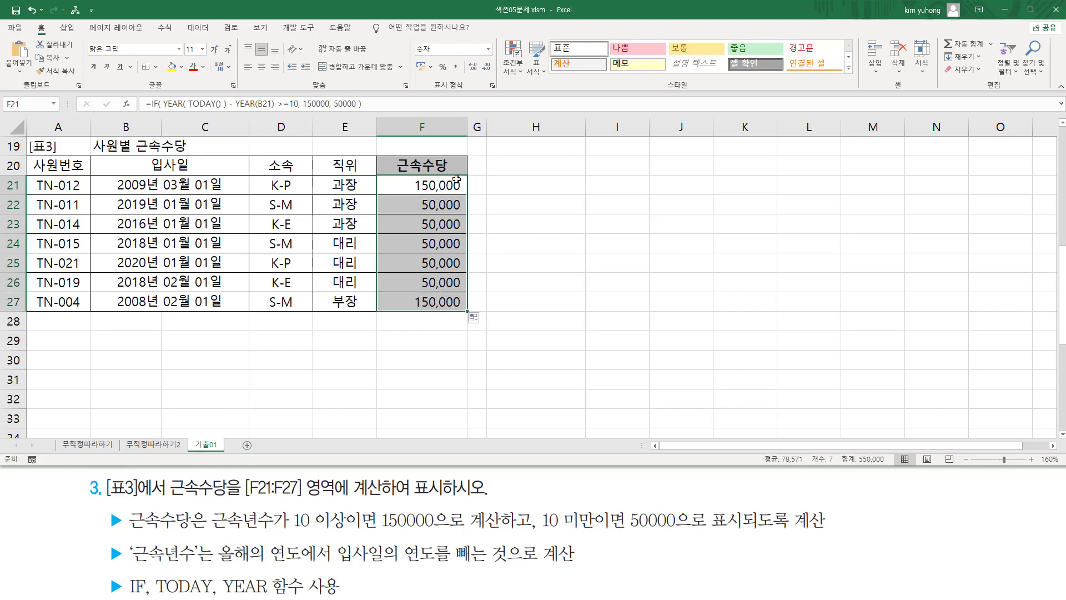
- Record =IF( YEAR( TODAY() ) - YEAR(B21) >=10, 150000, 50000 ) as plain text in C29
{"action": "left_click", "coordinate": [205, 341]}
{"action": "type", "text": "'"}
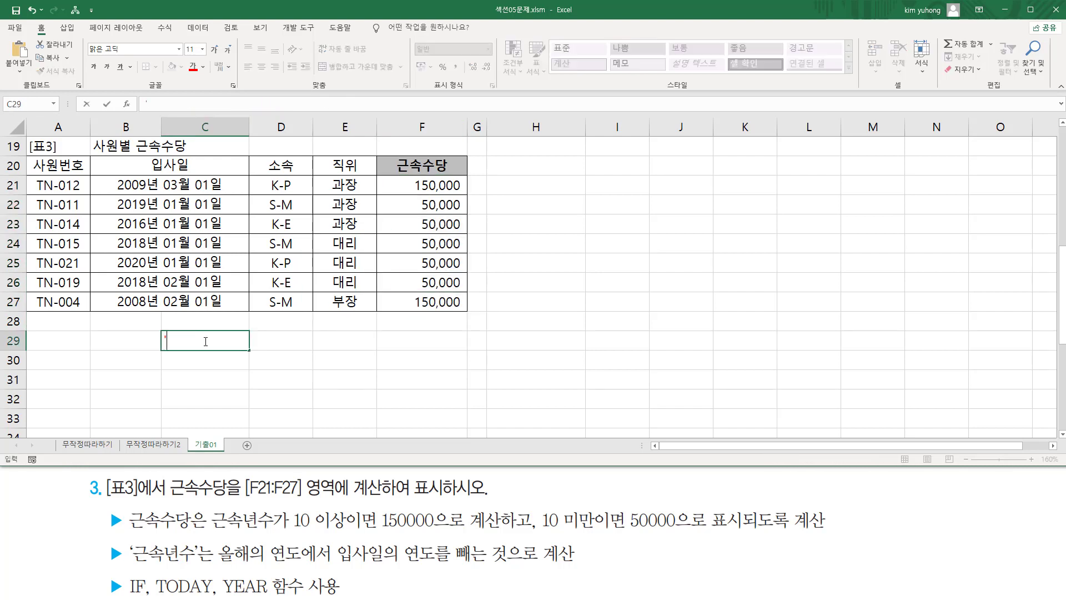
{"action": "type", "text": "=IF( YEAR( TODAY() ) - YEAR(B21) >=10, 150000, 50000 )"}
{"action": "key", "text": "Return"}
{"action": "left_click", "coordinate": [394, 397]}
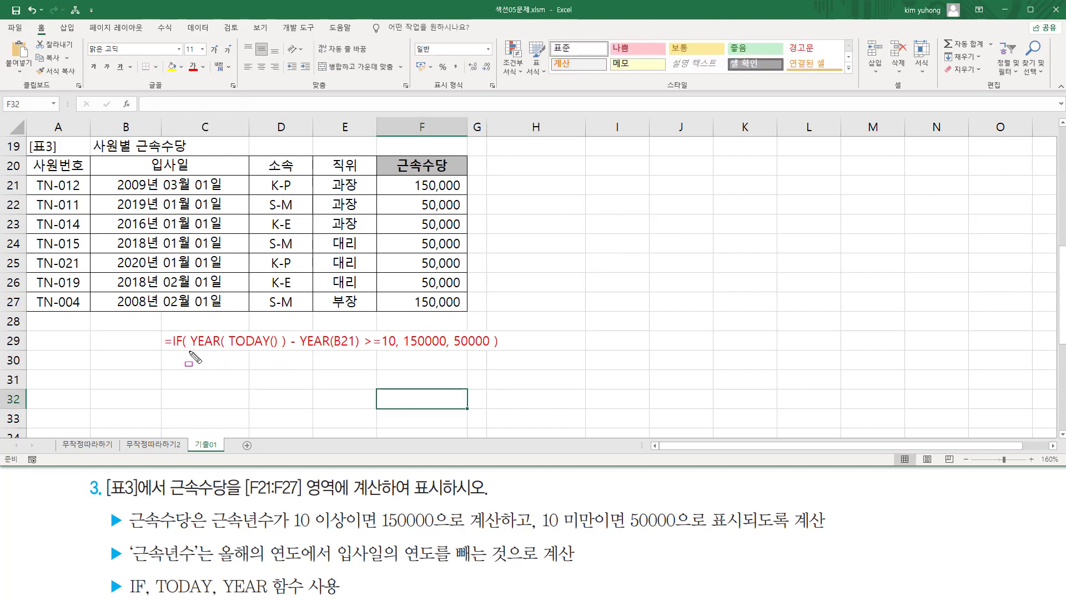
- Review the IF formula text in C29, marking its logical test, both YEAR terms and the 150000 and 50000 results
{"action": "mouse_move", "coordinate": [190, 351]}
{"action": "left_mouse_down"}
{"action": "mouse_move", "coordinate": [398, 350]}
{"action": "mouse_move", "coordinate": [397, 331]}
{"action": "mouse_move", "coordinate": [489, 349]}
{"action": "left_mouse_up"}
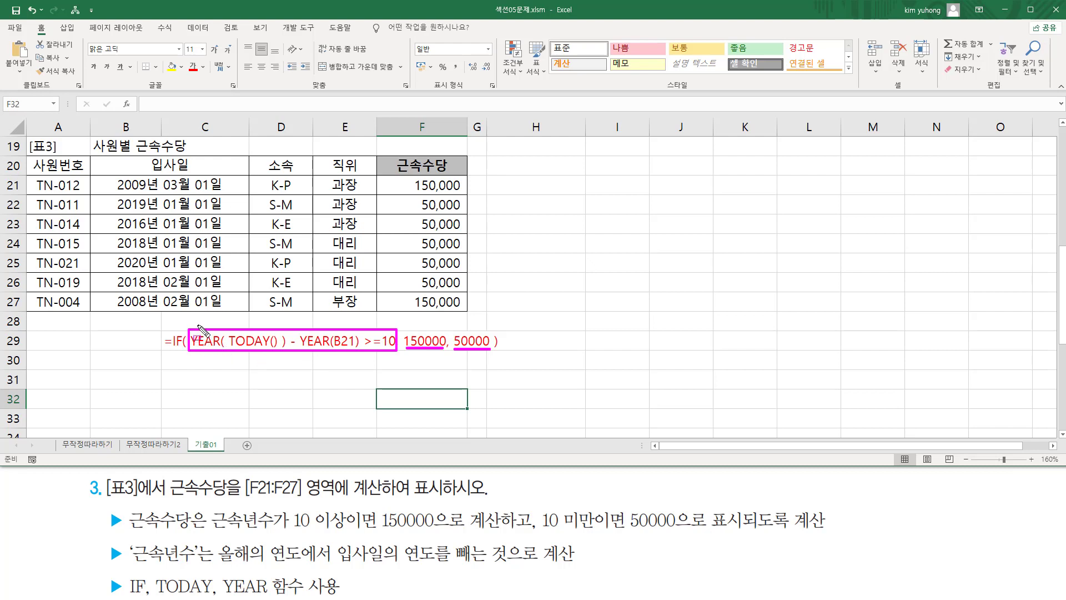
{"action": "mouse_move", "coordinate": [192, 350]}
{"action": "left_mouse_down"}
{"action": "mouse_move", "coordinate": [198, 319]}
{"action": "mouse_move", "coordinate": [206, 358]}
{"action": "mouse_move", "coordinate": [287, 365]}
{"action": "left_mouse_up"}
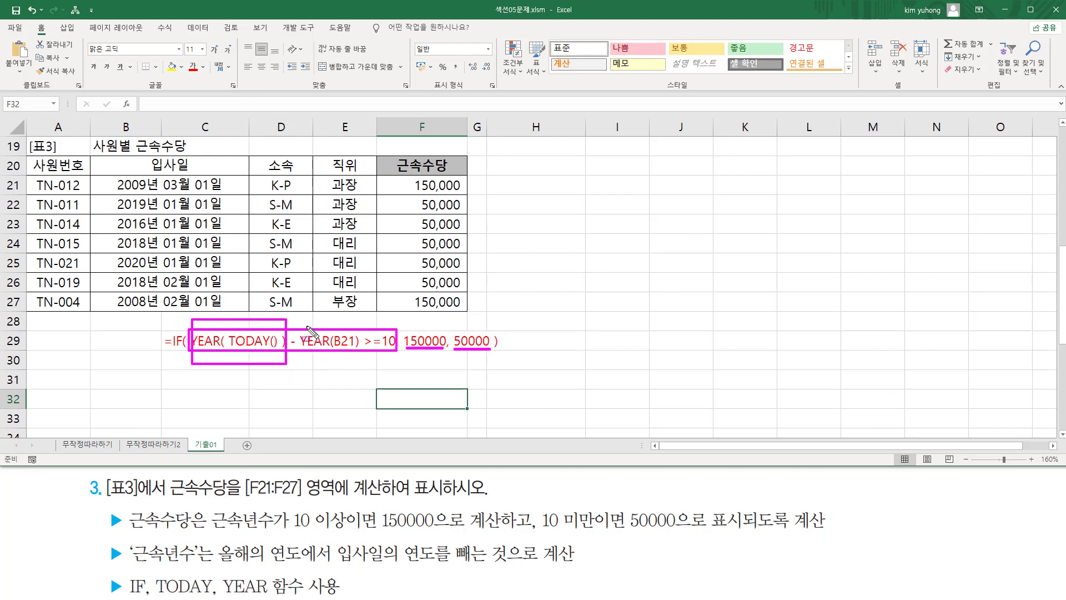
{"action": "left_click_drag", "start_coordinate": [302, 320], "coordinate": [360, 364]}
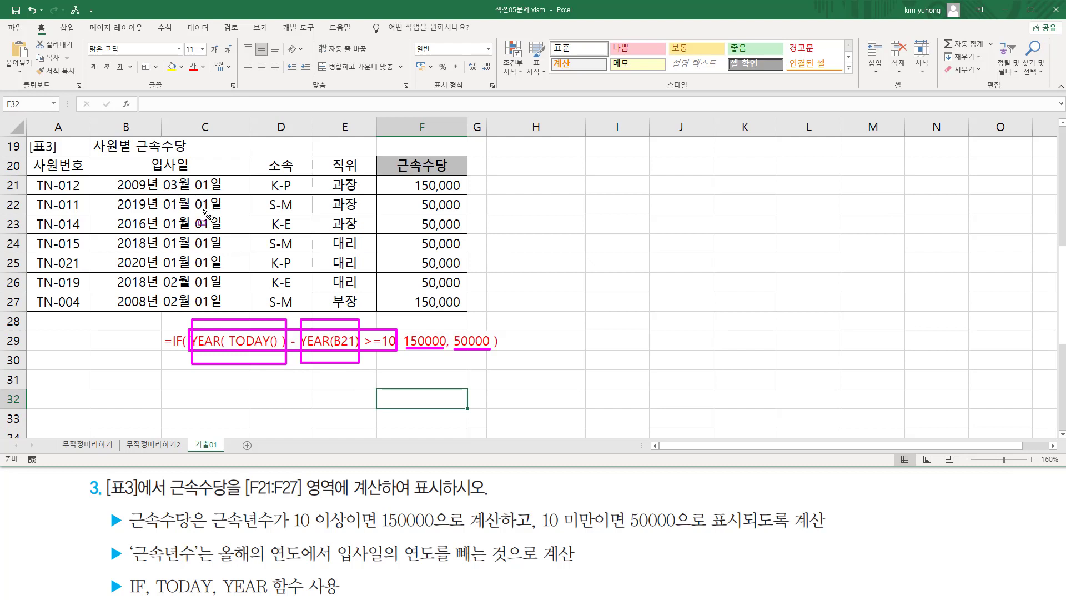
{"action": "key", "text": "Escape"}
{"action": "mouse_move", "coordinate": [190, 328]}
{"action": "left_mouse_down"}
{"action": "mouse_move", "coordinate": [343, 353]}
{"action": "mouse_move", "coordinate": [488, 350]}
{"action": "left_mouse_up"}
{"action": "key", "text": "Escape"}
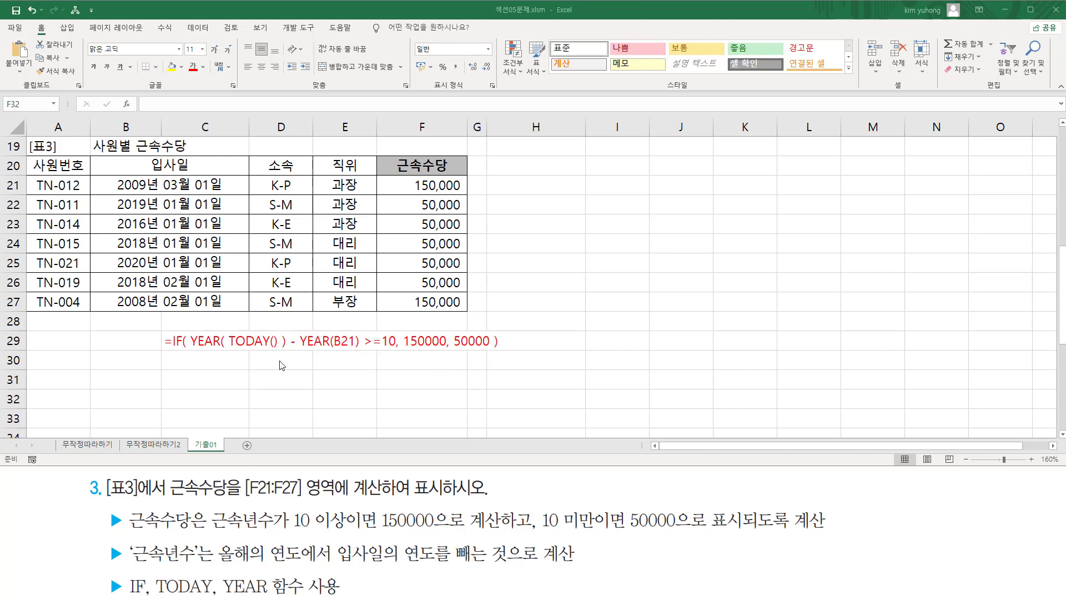